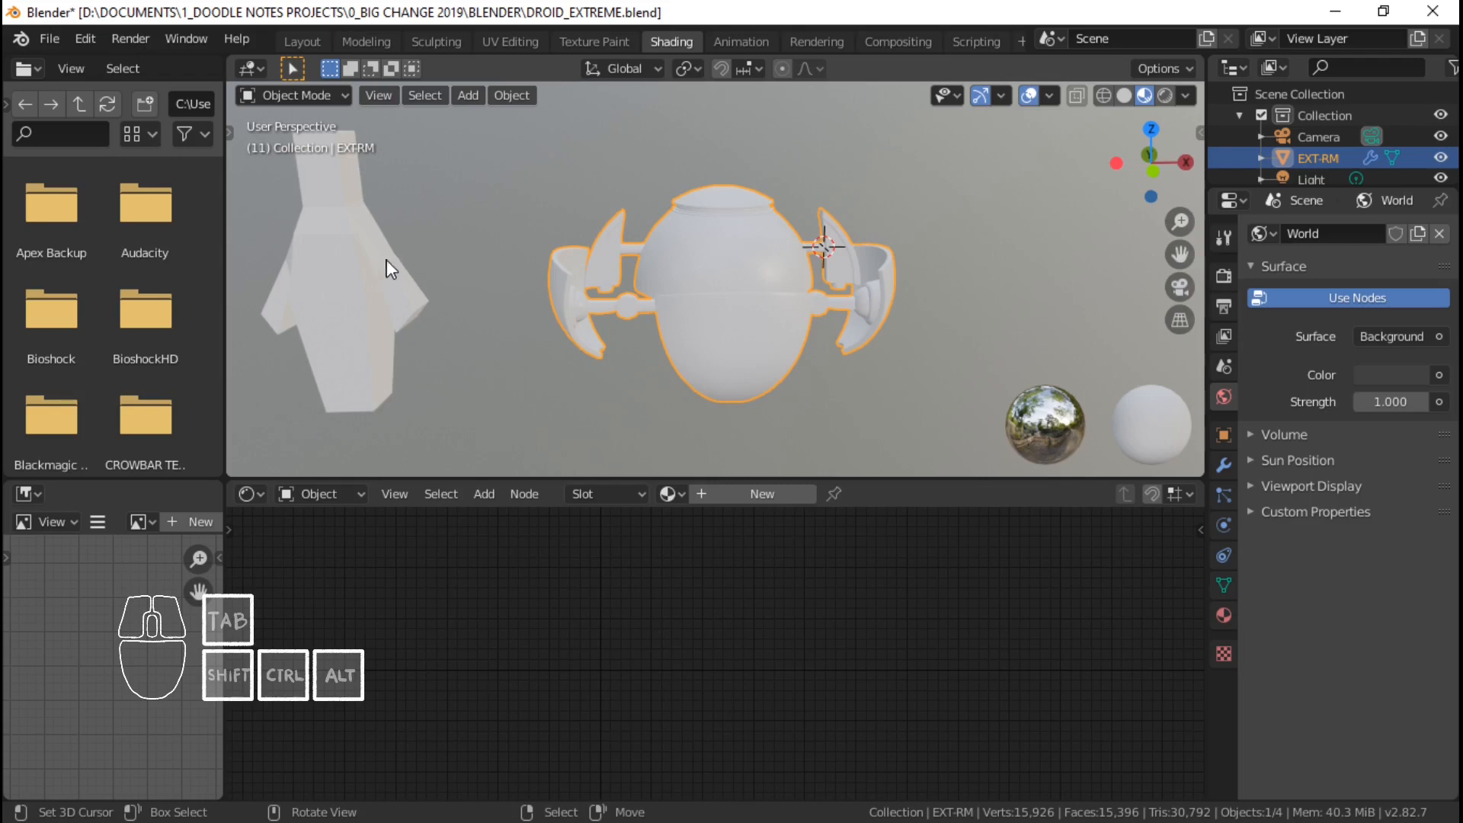
# Move the EXT-RM droid mesh into a new collection named EXT-RM.
pyautogui.keyDown('shift'); pyautogui.moveTo(400, 215); pyautogui.dragTo(376, 231); pyautogui.keyUp('shift')
pyautogui.keyDown('shift'); pyautogui.moveTo(400, 215); pyautogui.dragTo(376, 232, button='middle'); pyautogui.keyUp('shift')
pyautogui.keyDown('shift'); pyautogui.moveTo(529, 351); pyautogui.dragTo(827, 307, button='middle'); pyautogui.keyUp('shift')
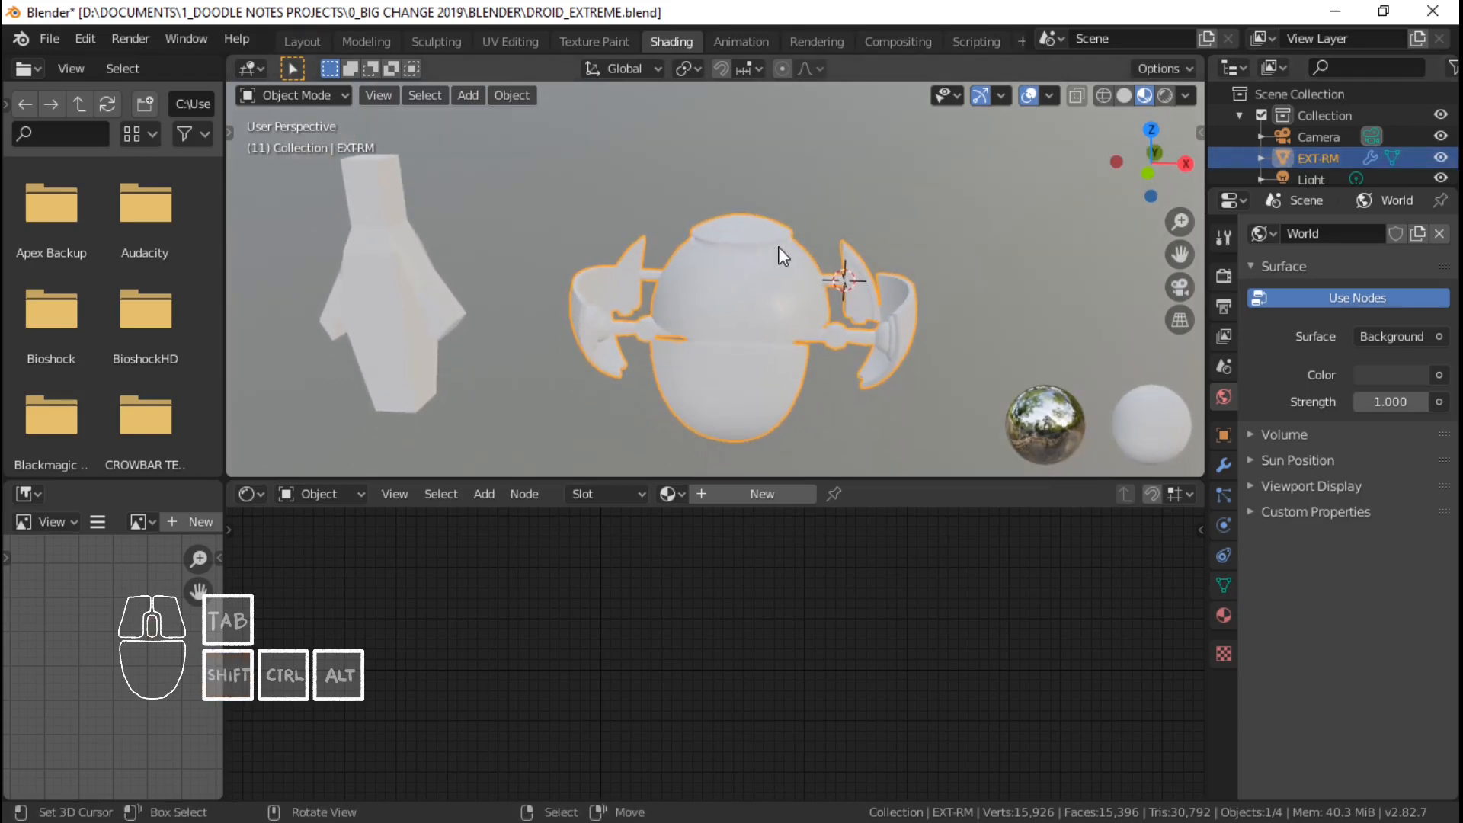
pyautogui.press('m')
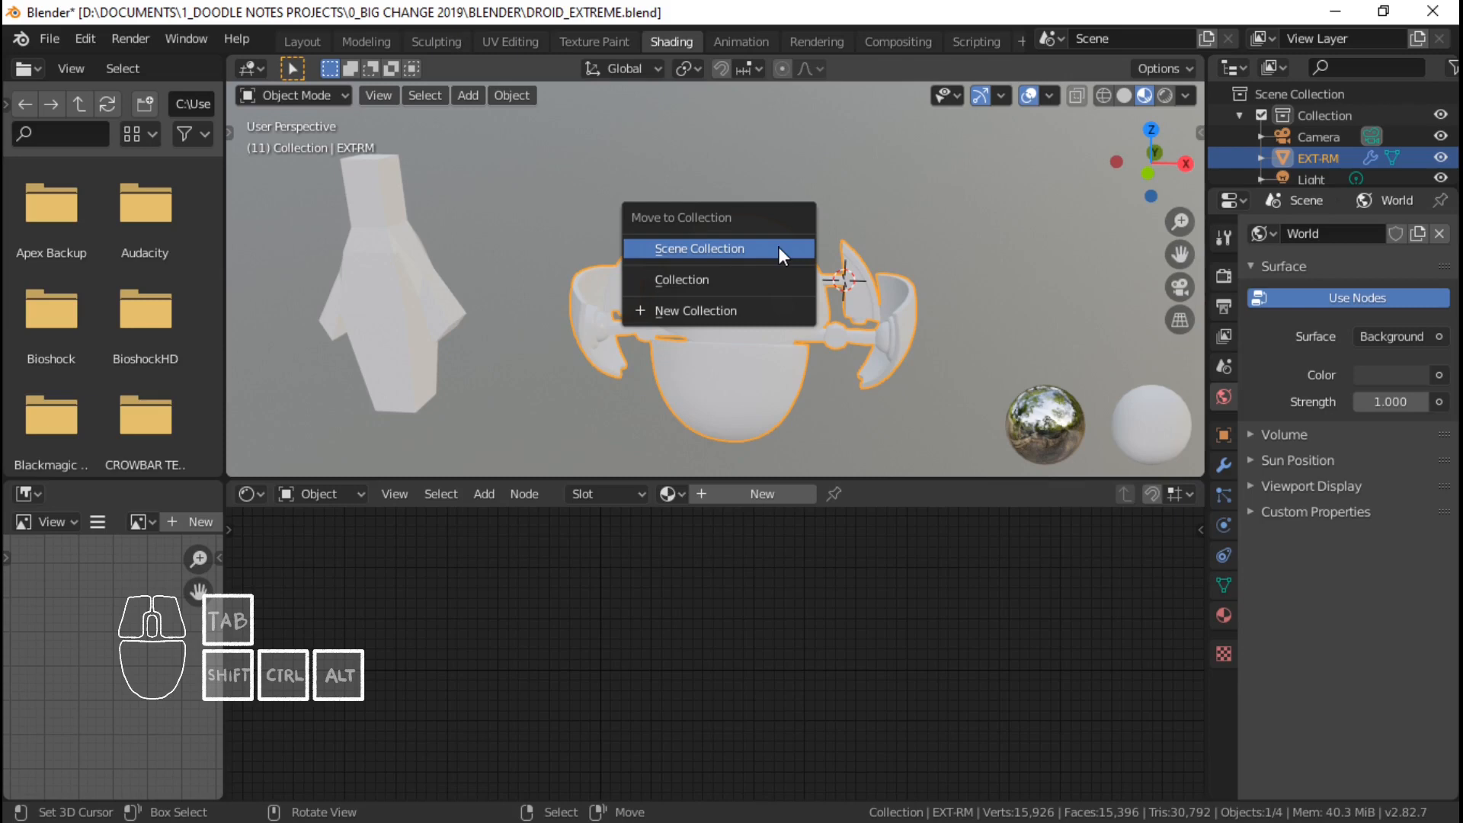
pyautogui.click(759, 309)
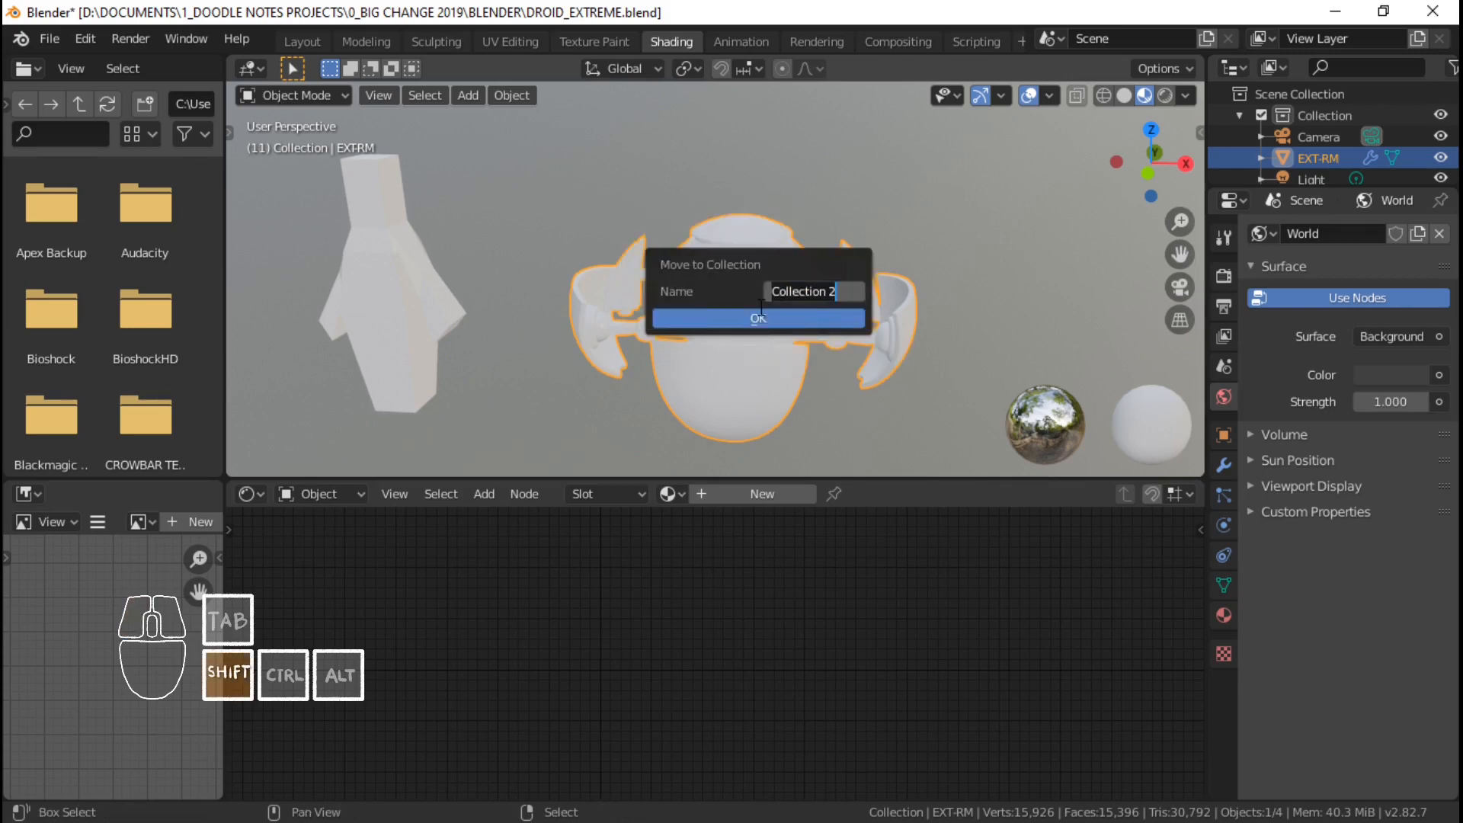
pyautogui.write('EXT-RM')
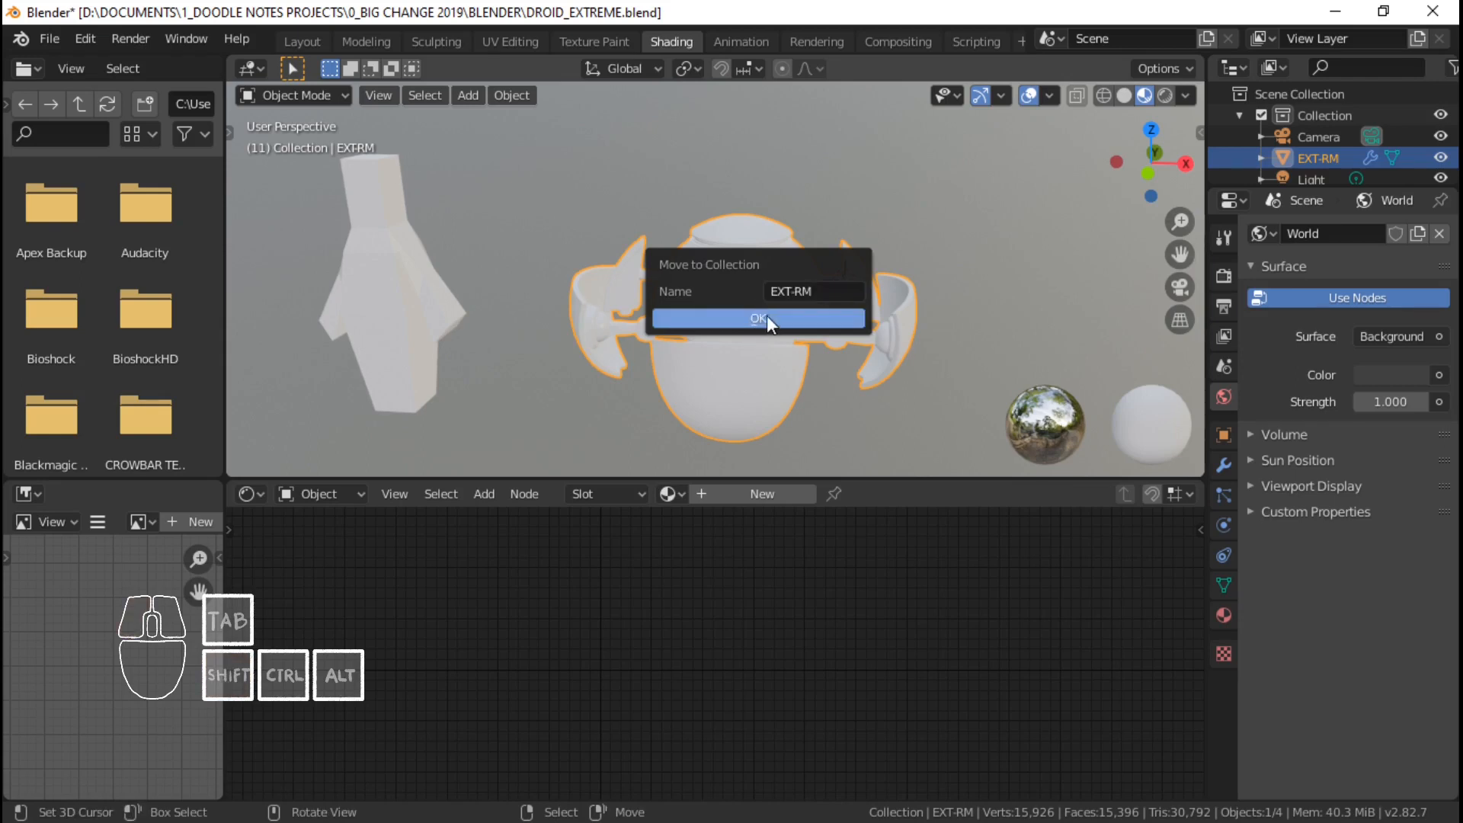
pyautogui.click(766, 315)
# Enlarge the outliner and move the MJ_PROXY object into a new collection named HIDE.
pyautogui.scroll(-2, 1346, 129)
pyautogui.moveTo(1316, 189); pyautogui.dragTo(1317, 287)
pyautogui.click(1322, 181)
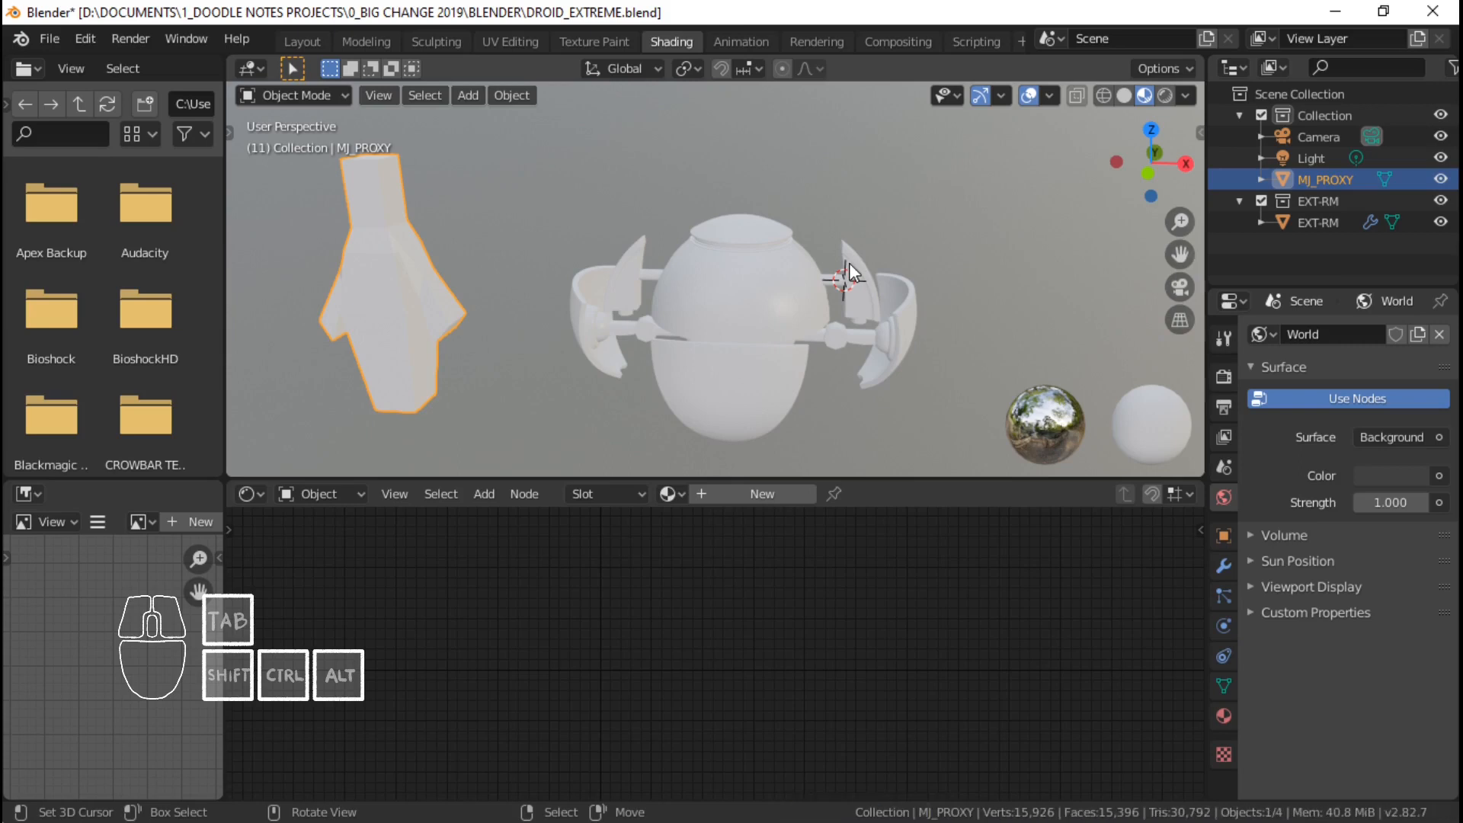
pyautogui.press('m')
pyautogui.click(848, 266)
pyautogui.write('HID')
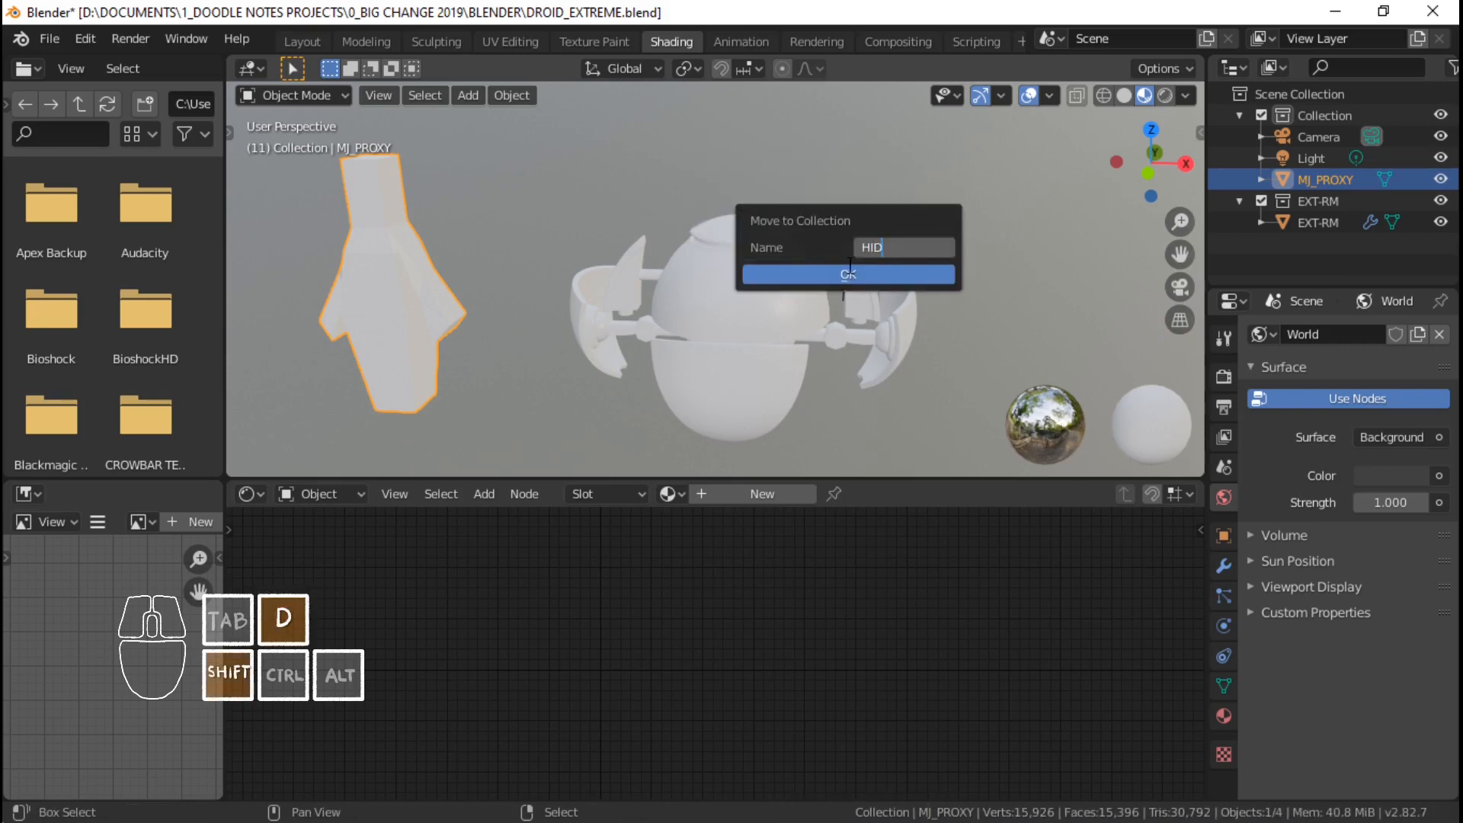
pyautogui.write('E')
pyautogui.click(856, 268)
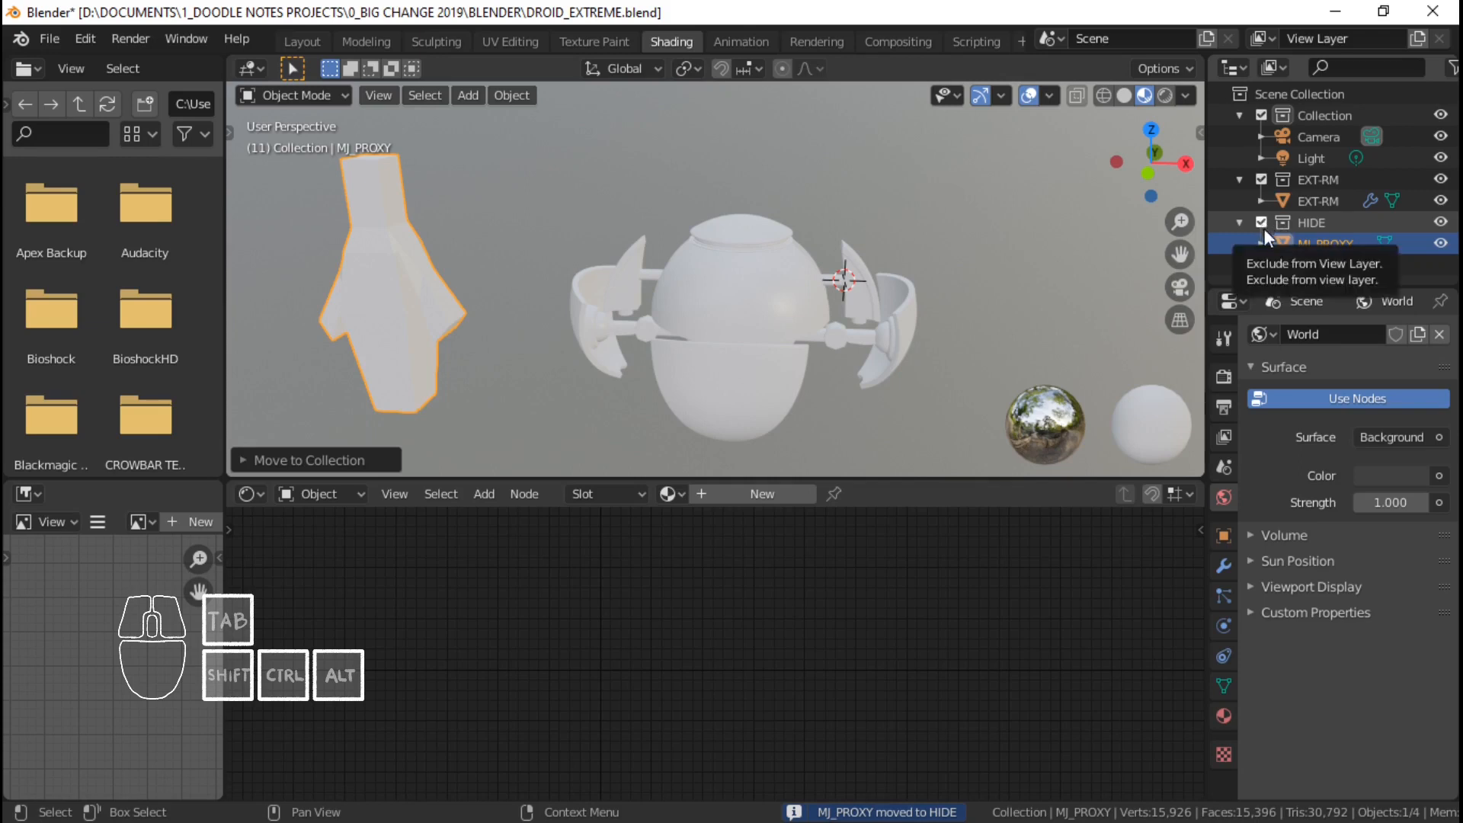
pyautogui.keyDown('ctrl'); pyautogui.moveTo(837, 287); pyautogui.dragTo(825, 282, button='middle'); pyautogui.keyUp('ctrl')
pyautogui.keyDown('shift'); pyautogui.moveTo(825, 286); pyautogui.dragTo(841, 282, button='middle'); pyautogui.keyUp('shift')
pyautogui.scroll(-2, 841, 282)
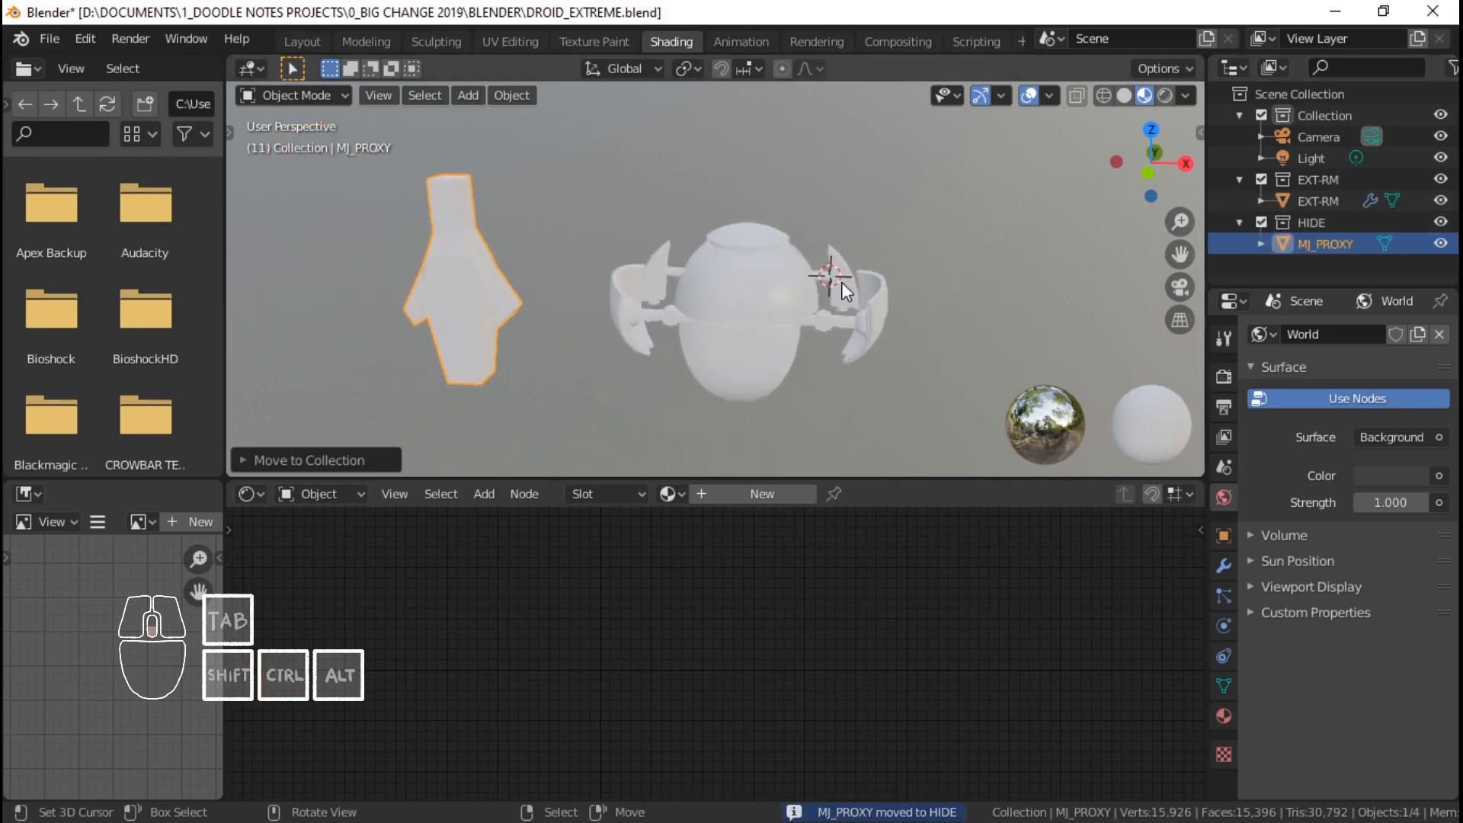
pyautogui.scroll(1, 841, 282)
pyautogui.click(1323, 227)
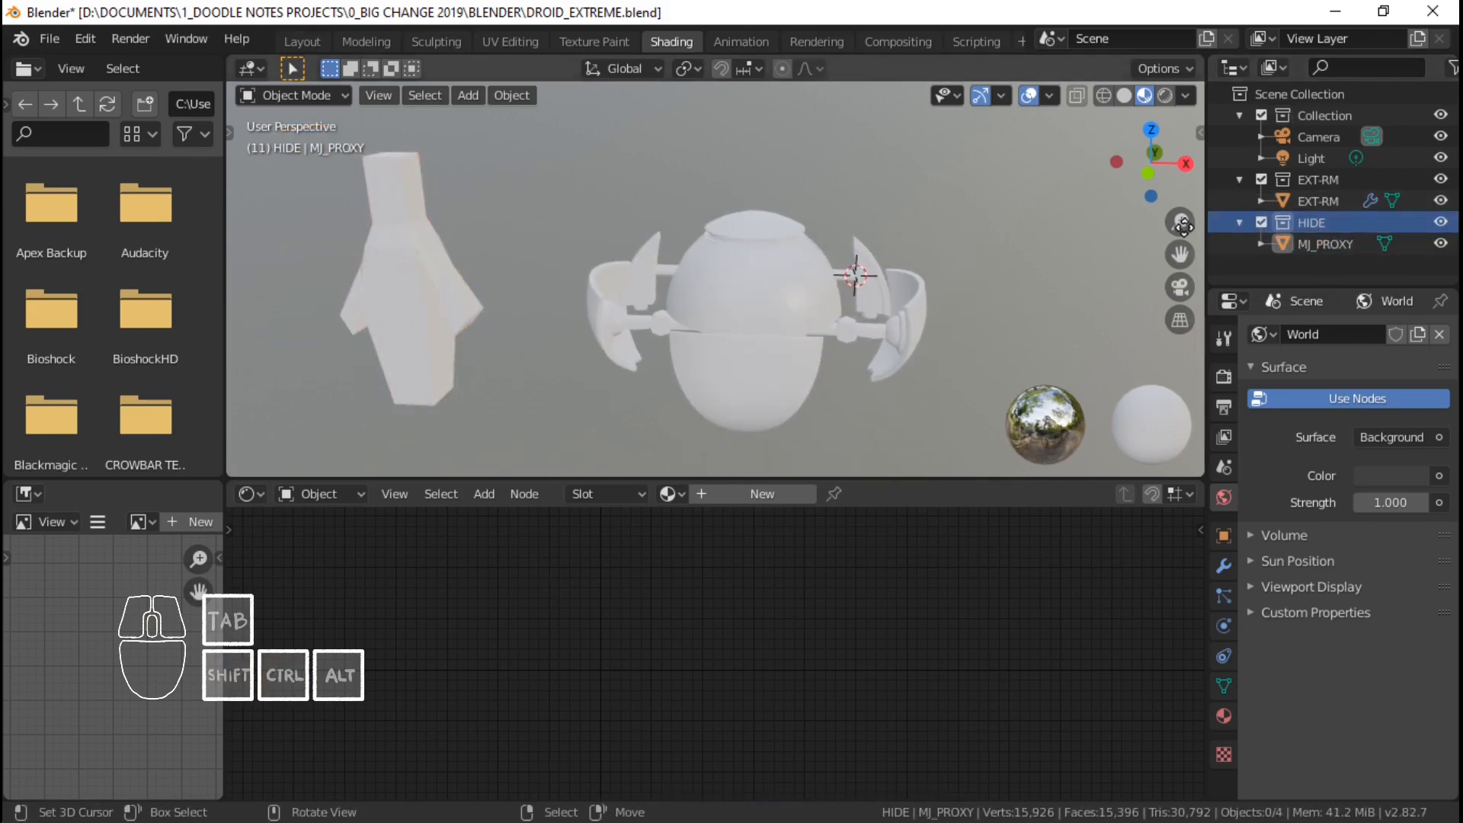
pyautogui.keyDown('ctrl'); pyautogui.moveTo(796, 242); pyautogui.dragTo(867, 280, button='middle'); pyautogui.keyUp('ctrl')
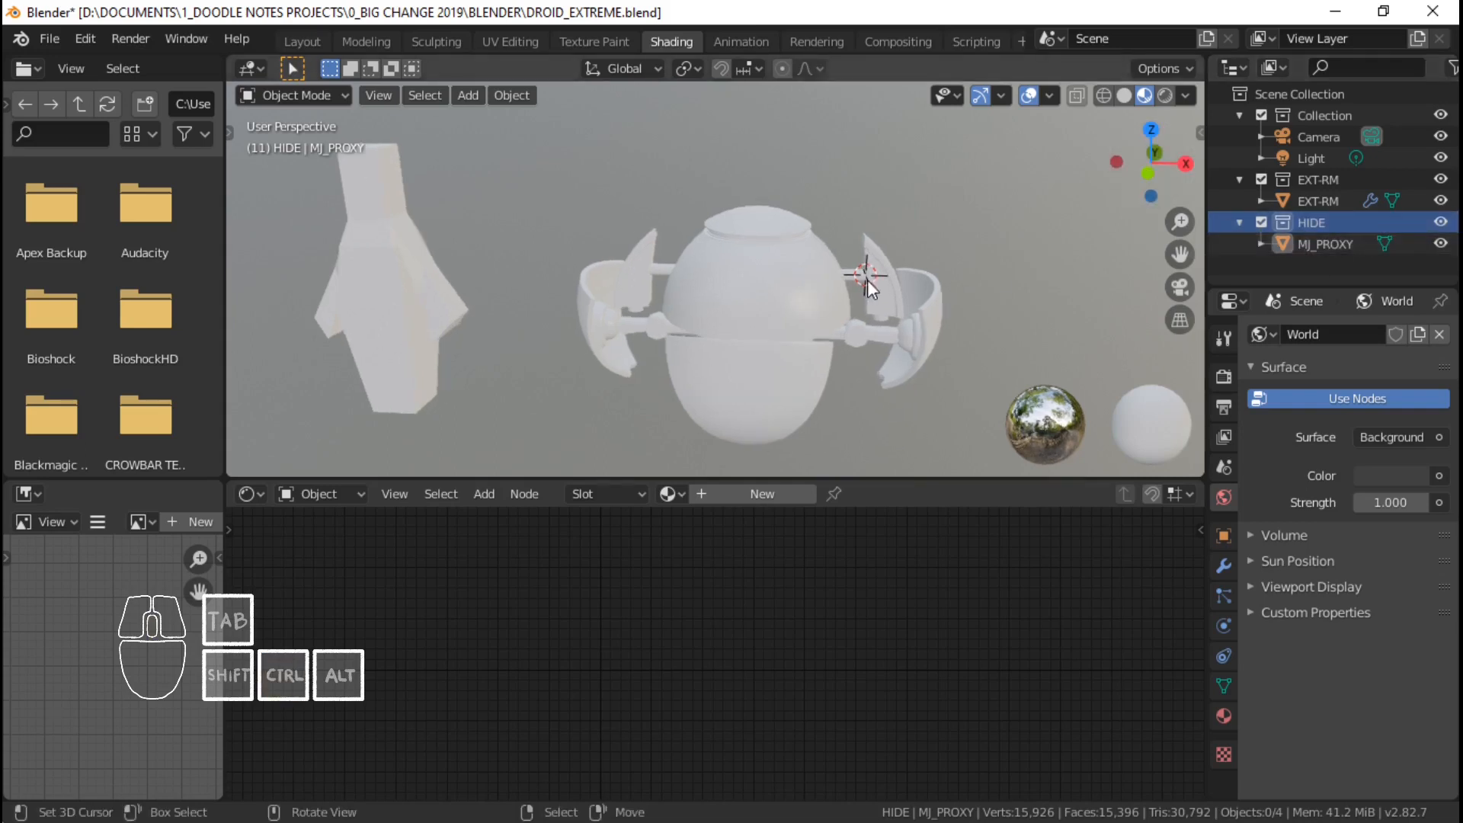
# Select the droid mesh in the EXT-RM collection and show its material settings.
pyautogui.click(1327, 181)
pyautogui.click(1315, 202)
pyautogui.keyDown('shift'); pyautogui.moveTo(774, 327); pyautogui.dragTo(805, 312, button='middle'); pyautogui.keyUp('shift')
pyautogui.scroll(-2, 875, 327)
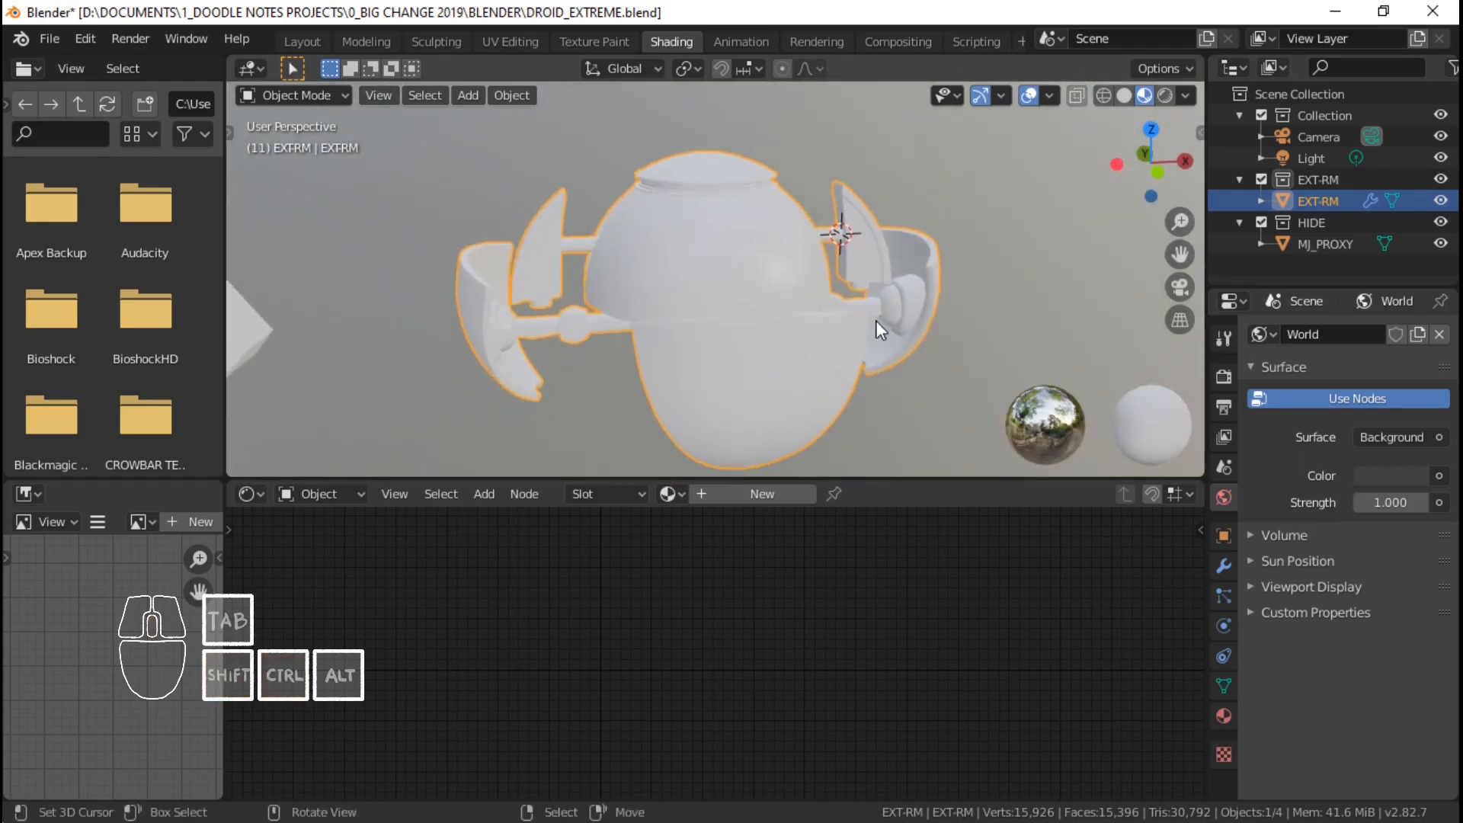
pyautogui.click(1224, 716)
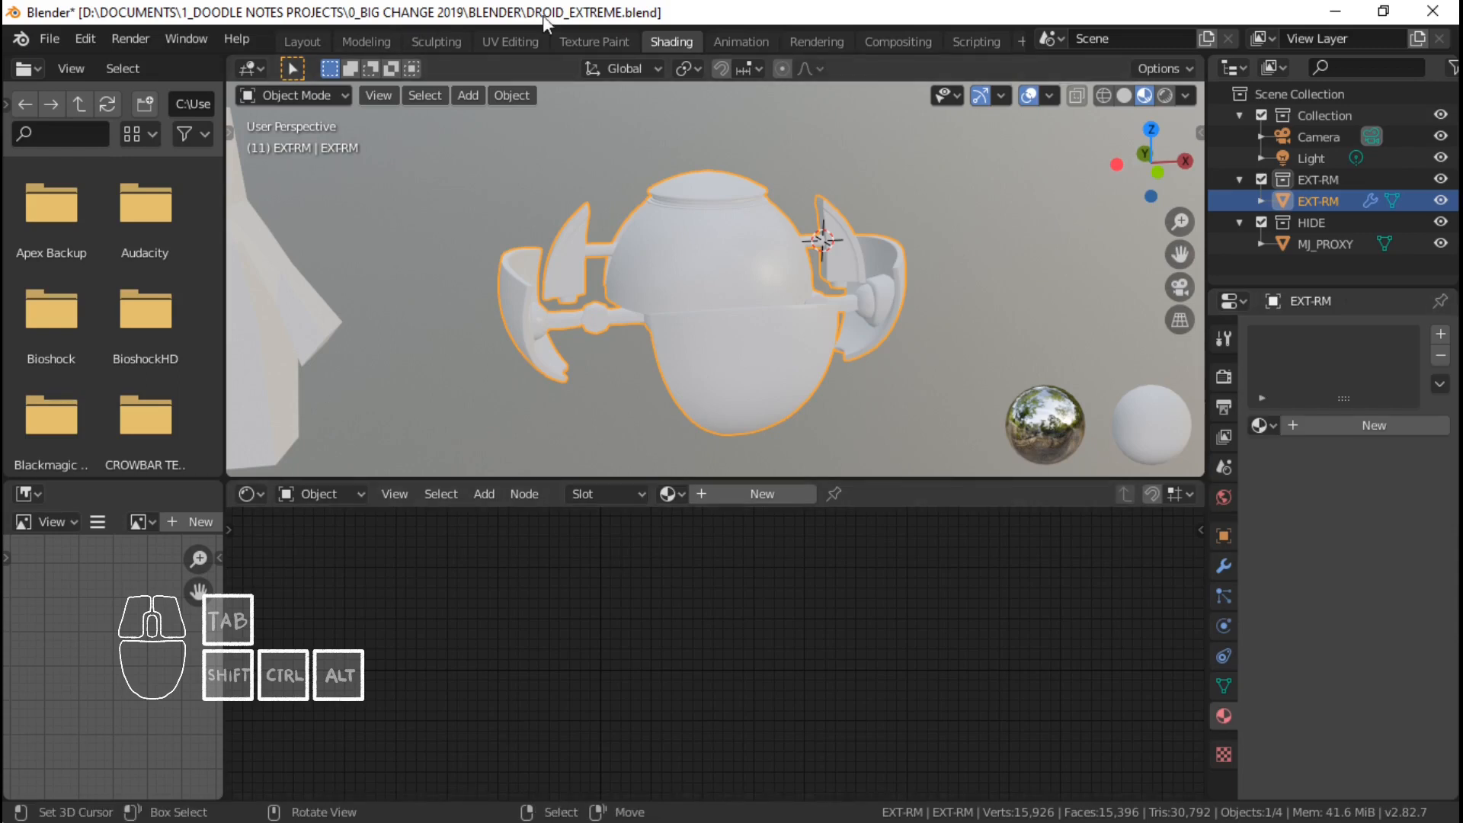
# Examine the new keyframe type options in the Animation workspace and return to the Shading workspace.
pyautogui.click(748, 41)
pyautogui.click(160, 790)
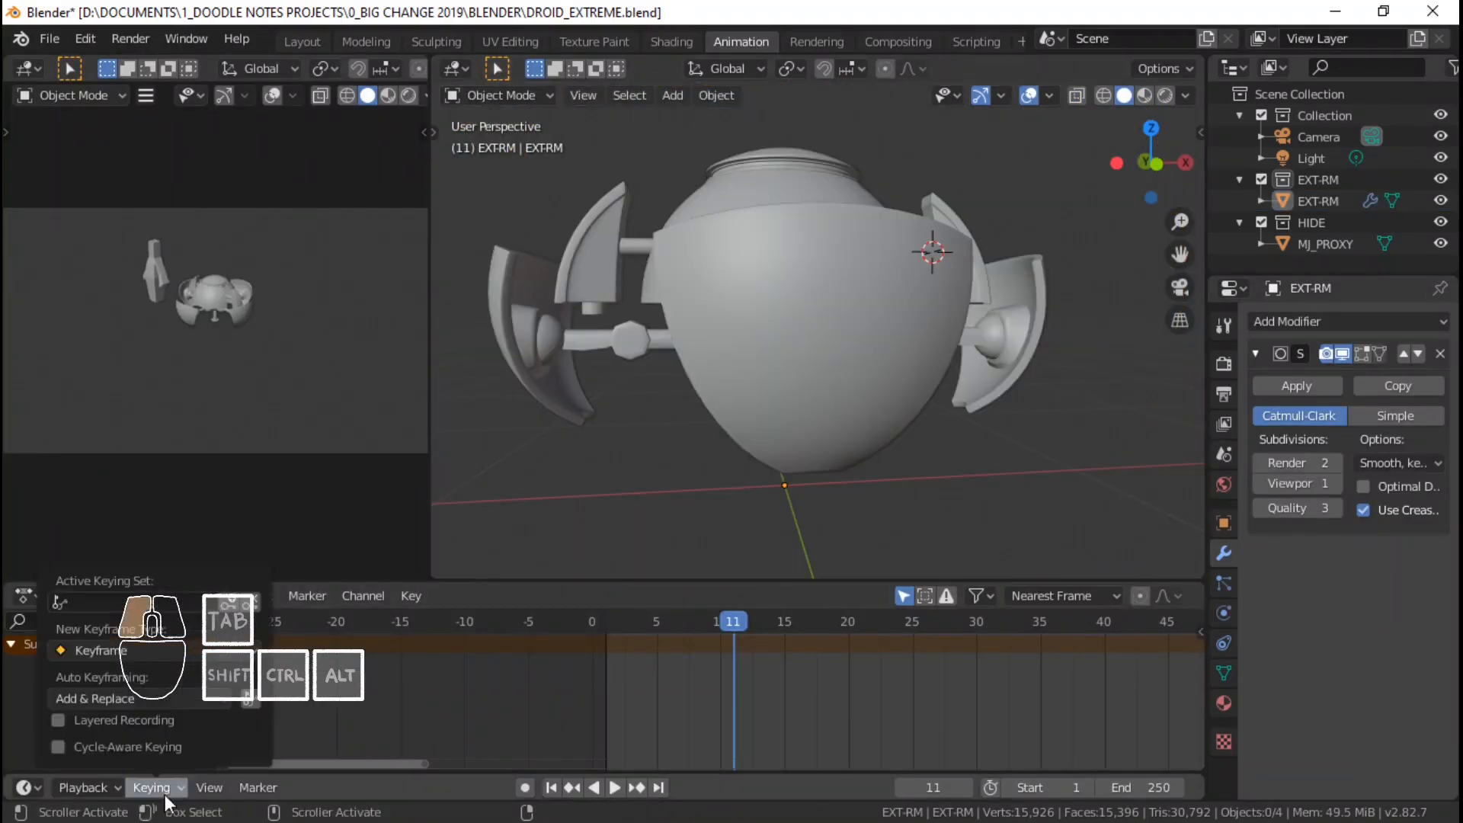
pyautogui.click(156, 651)
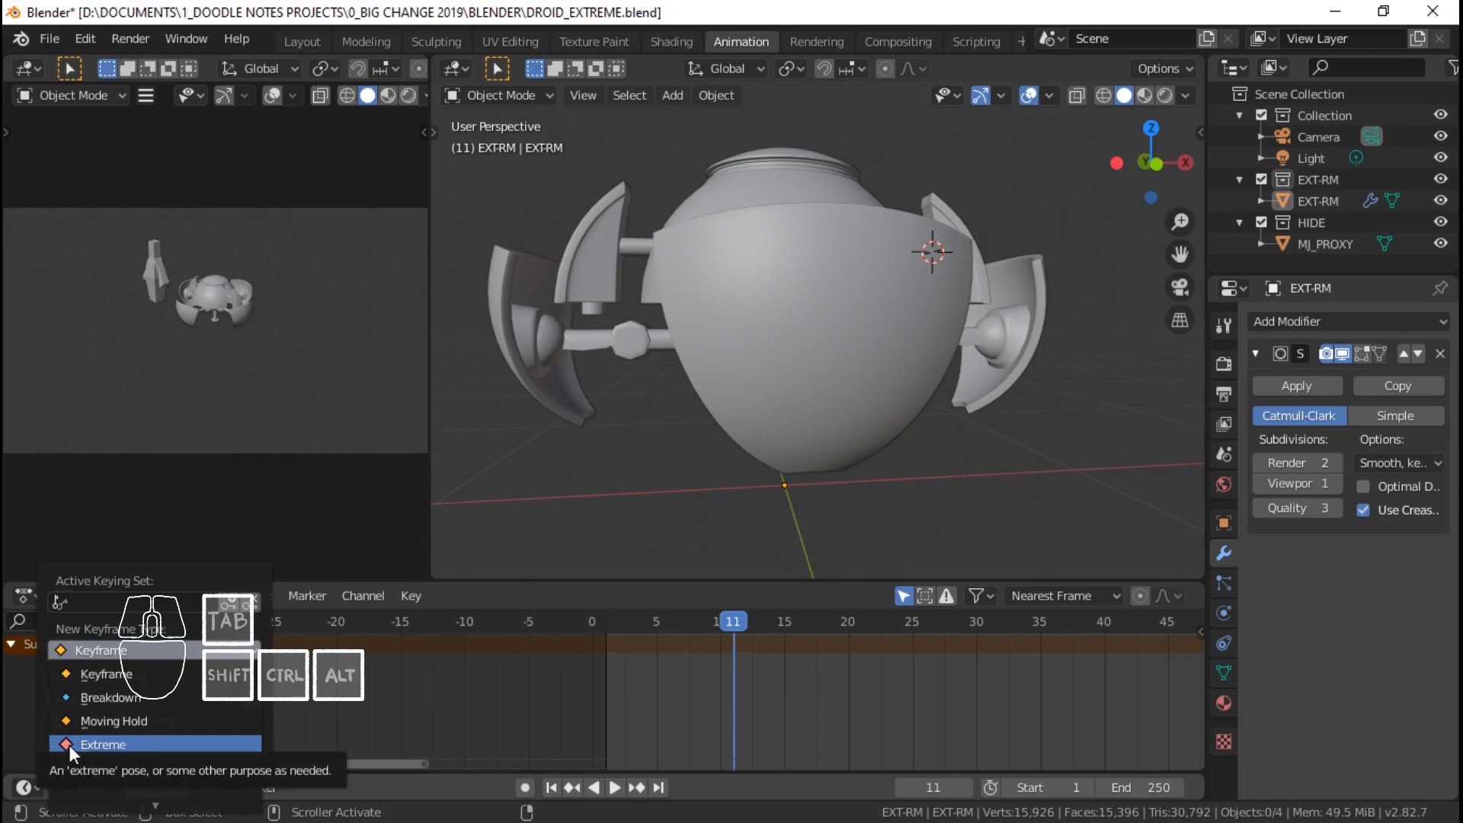
pyautogui.click(671, 42)
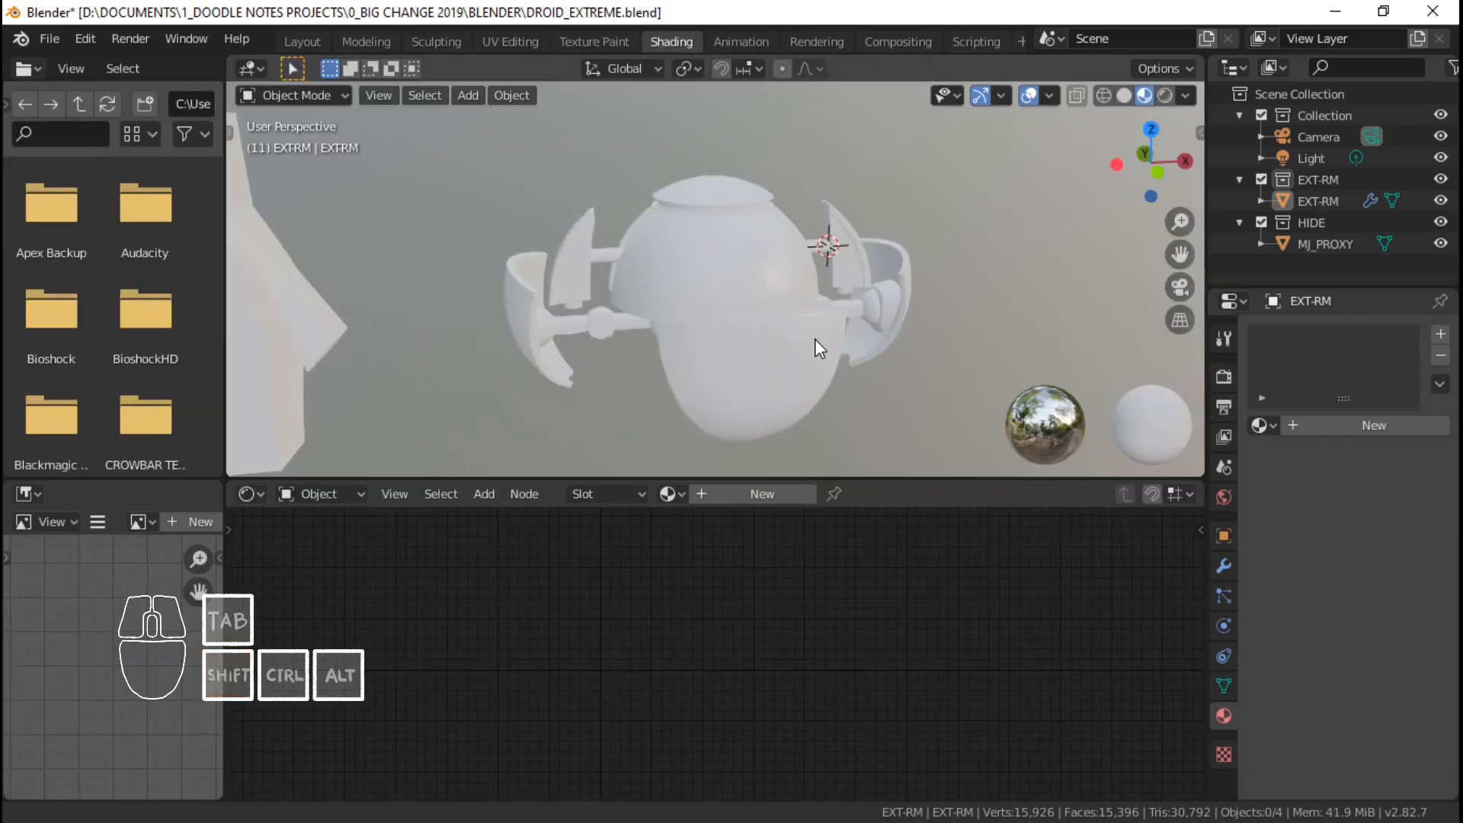
# Assign the existing material named Material to the EXT-RM droid.
pyautogui.moveTo(815, 338); pyautogui.dragTo(838, 308, button='middle')
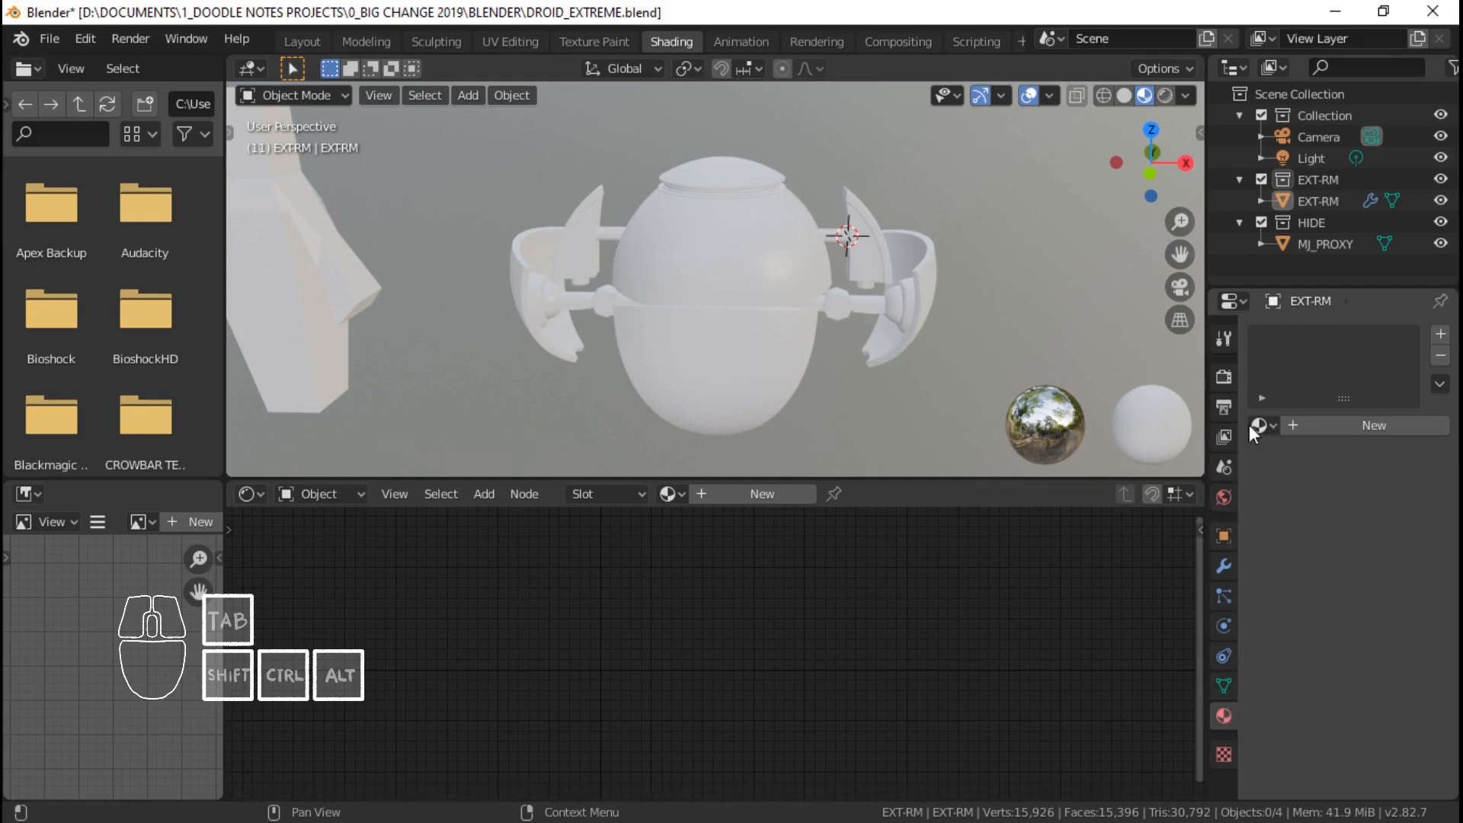
pyautogui.click(1257, 424)
pyautogui.click(1260, 422)
pyautogui.click(1265, 421)
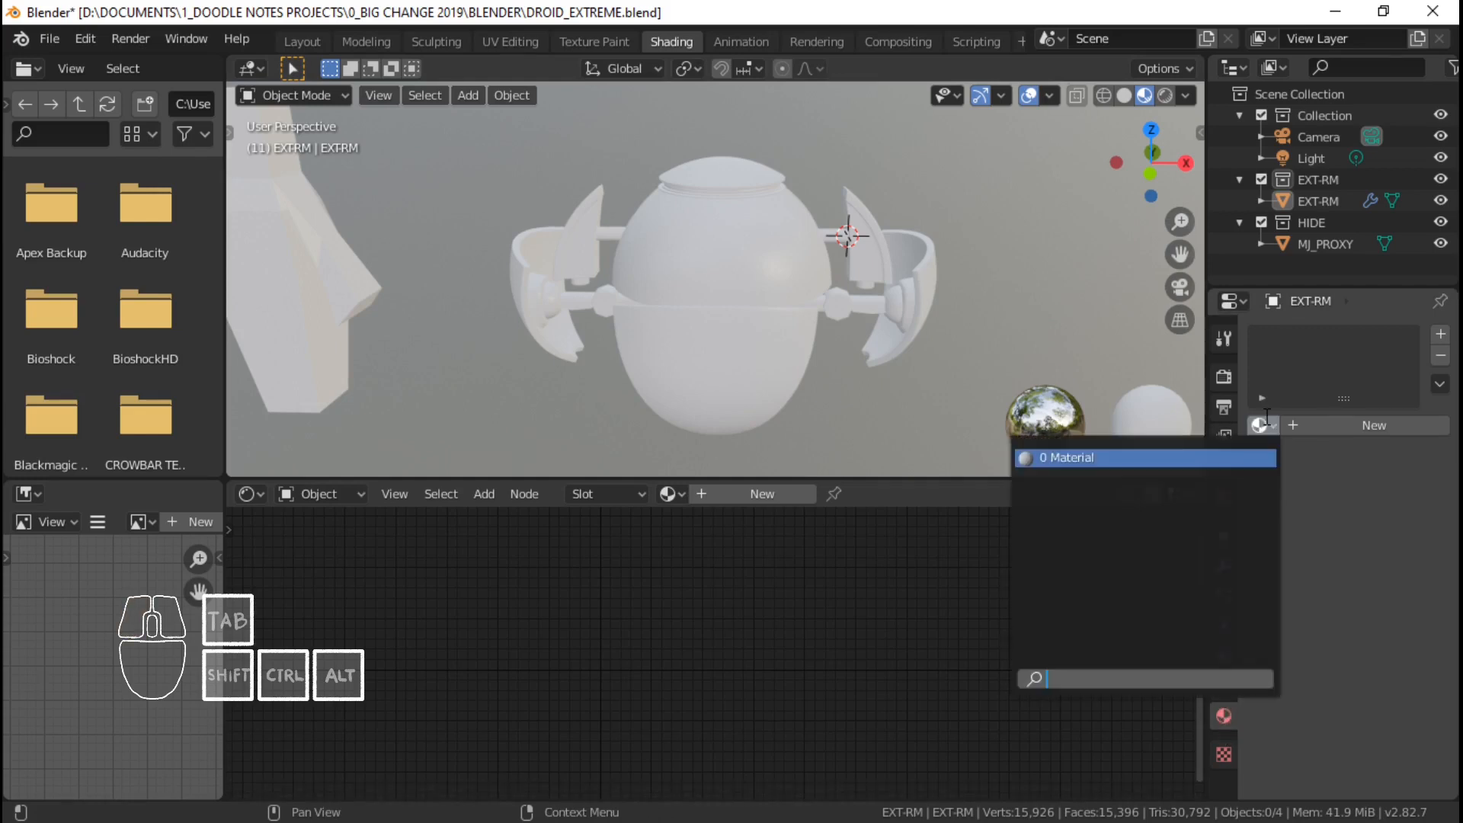
pyautogui.click(1163, 459)
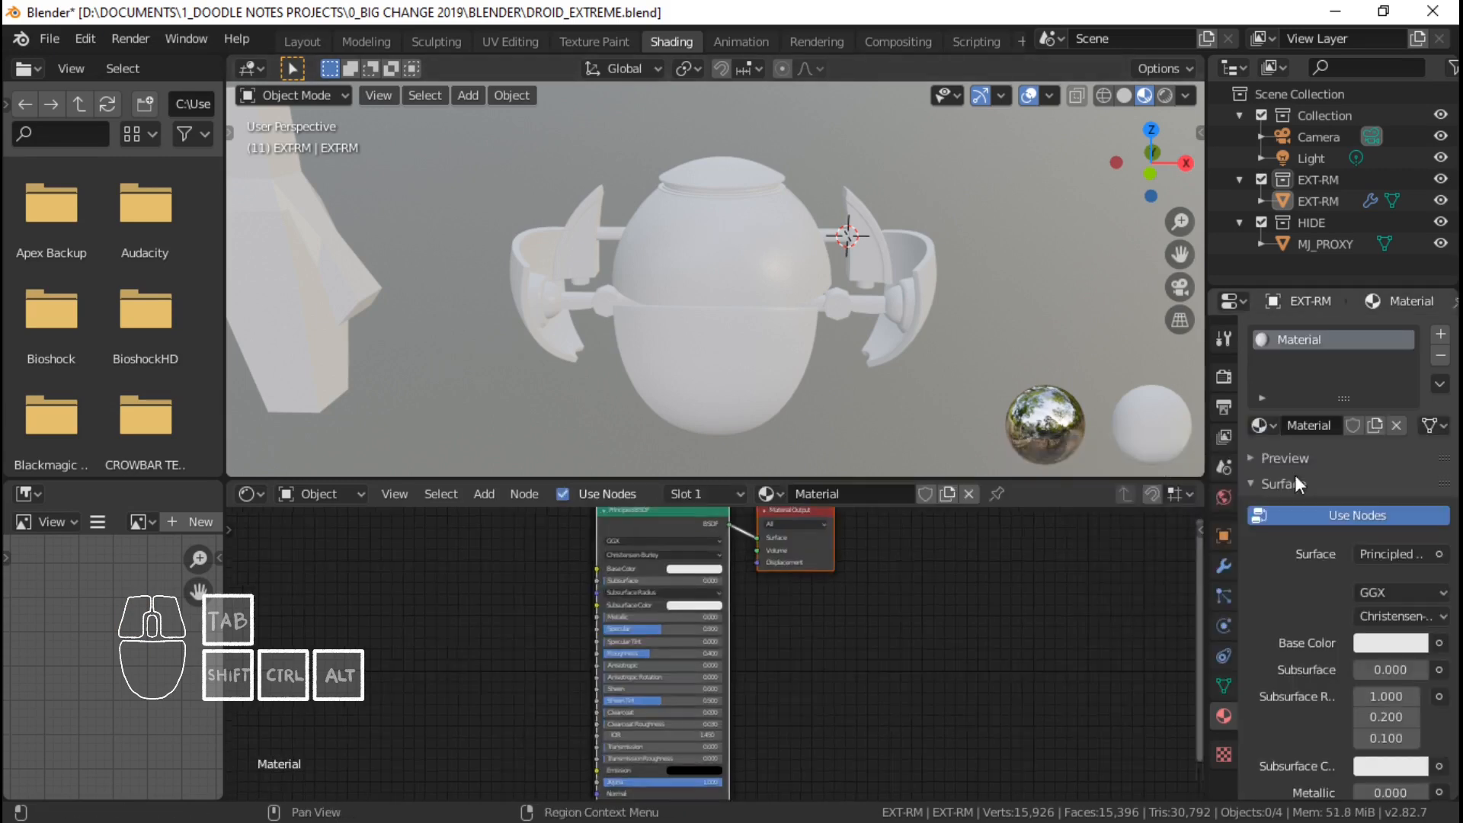
# Rename the droid's material to "EXT-RM main" and save the file.
pyautogui.doubleClick(1314, 427)
pyautogui.write('EXT')
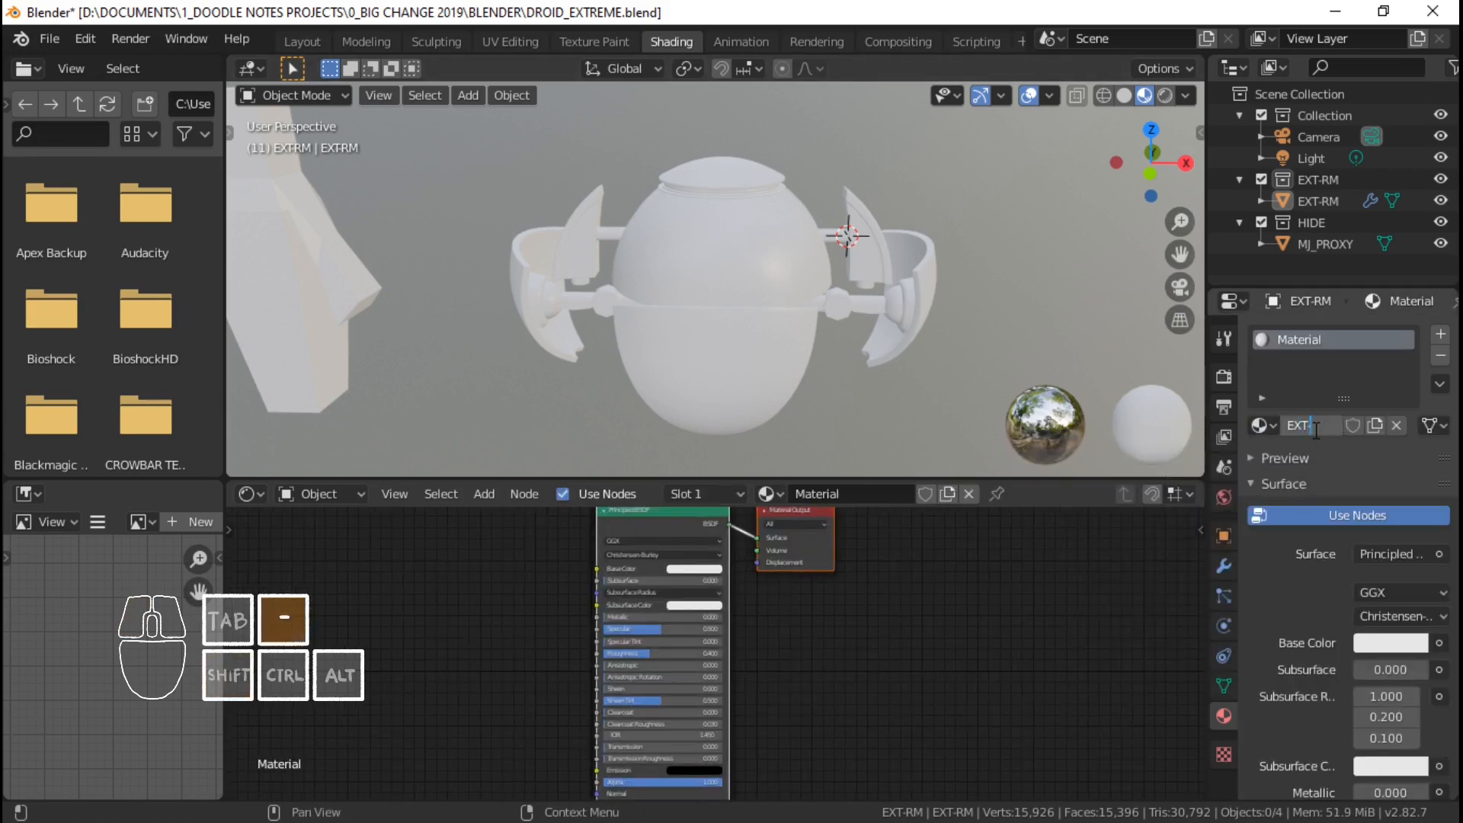
pyautogui.write('-RM main')
pyautogui.press('Return')
pyautogui.hotkey('ctrl', 's')
# Set Metallic to 1.000 and Specular to 0.150 on the EXT-RM main material's Principled BSDF.
pyautogui.scroll(2, 1083, 326)
pyautogui.scroll(3, 665, 634)
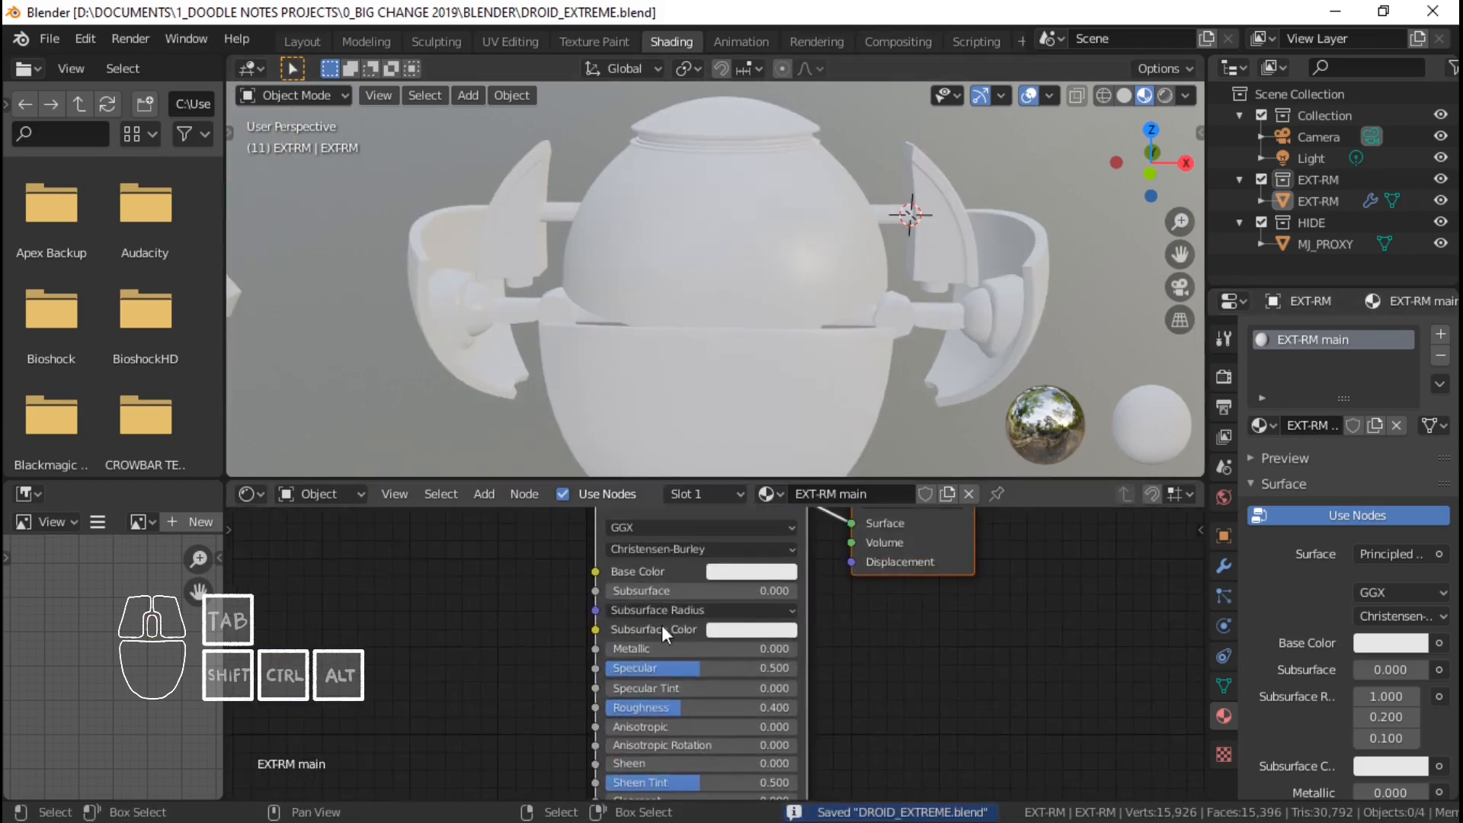
pyautogui.moveTo(612, 653); pyautogui.dragTo(800, 657)
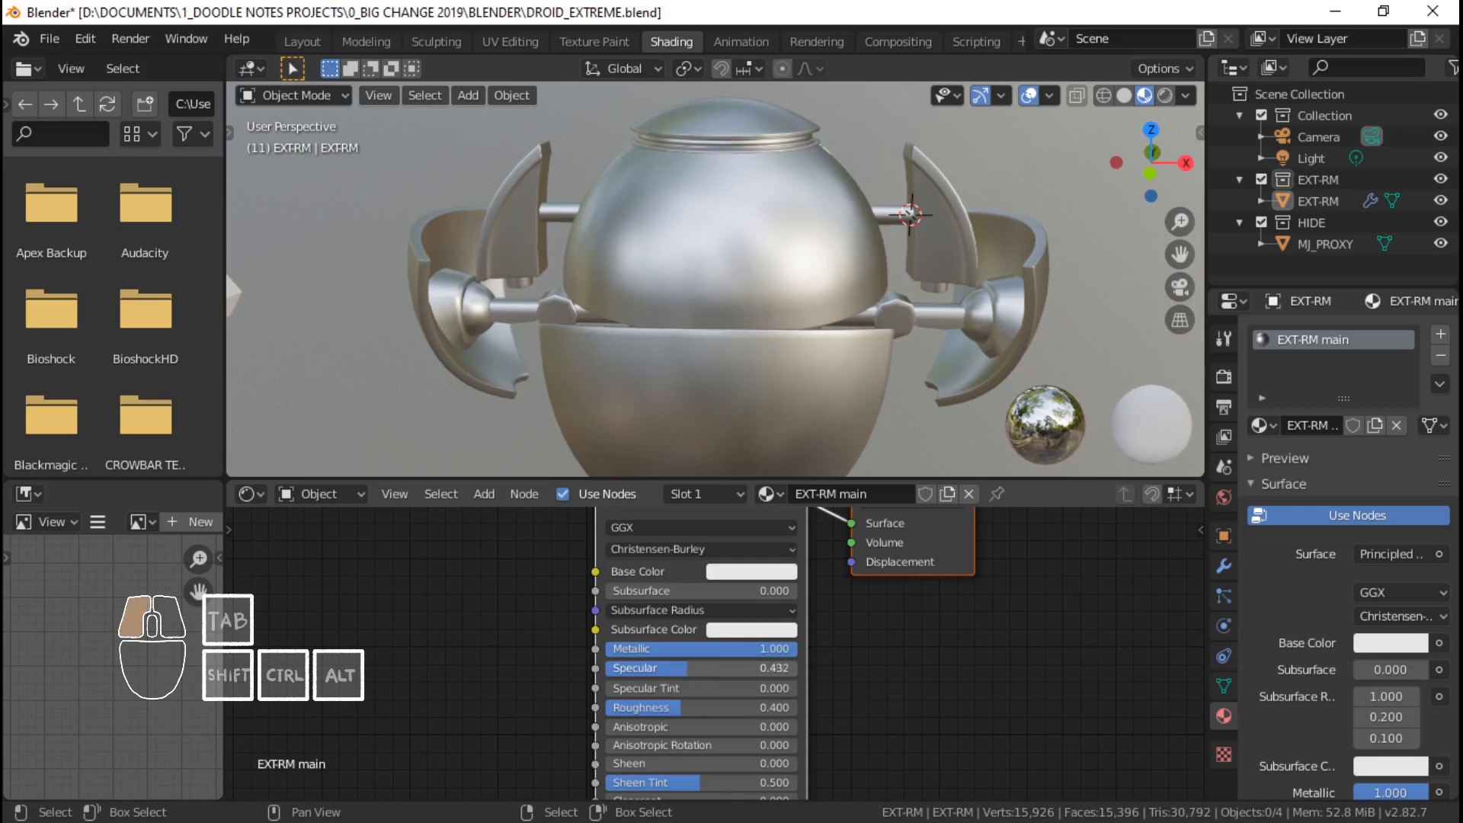
pyautogui.click(691, 664)
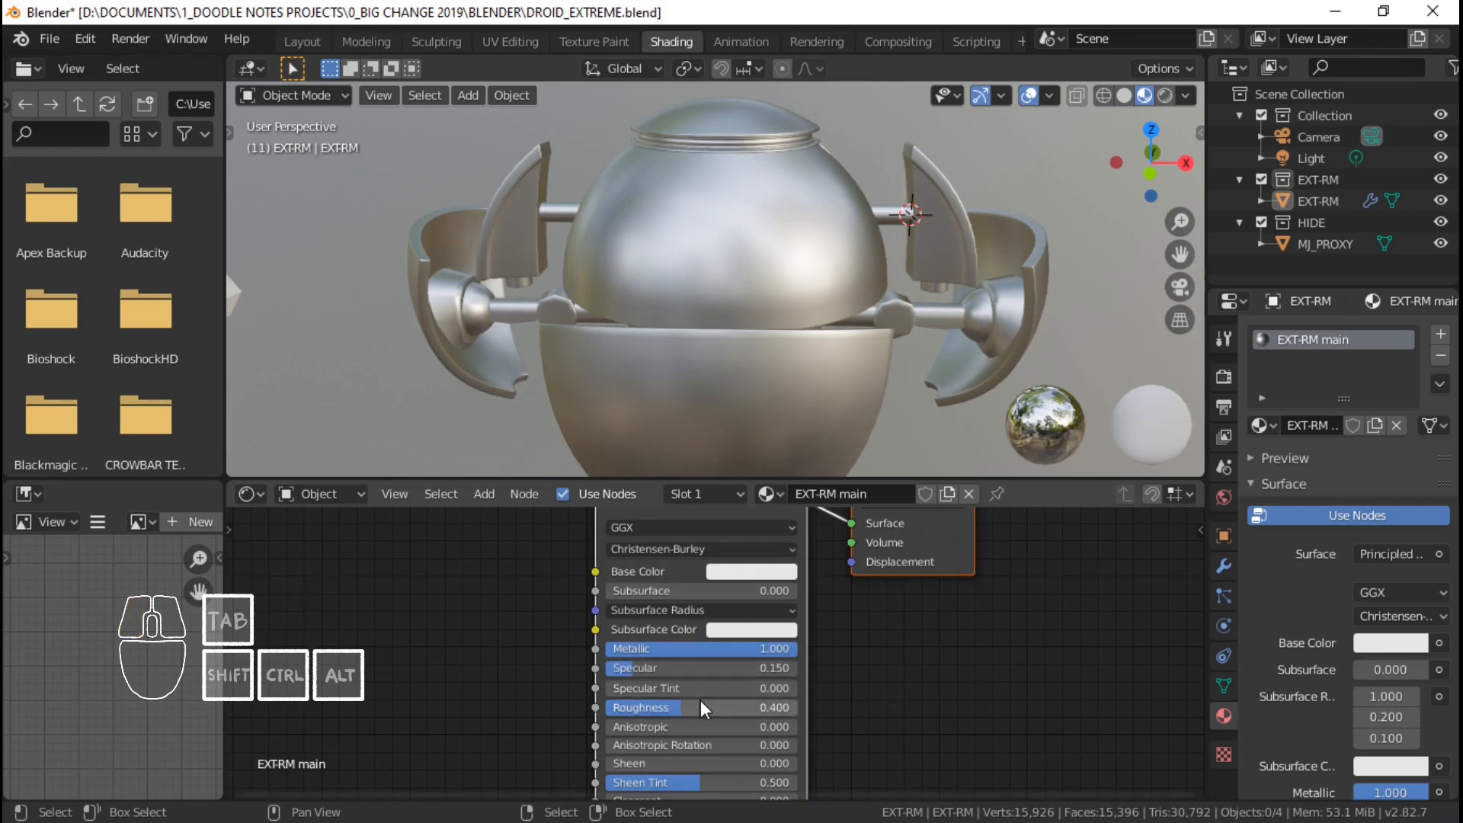
# Change the Base Color of the EXT-RM main material to a medium-saturation pink.
pyautogui.scroll(-3, 648, 364)
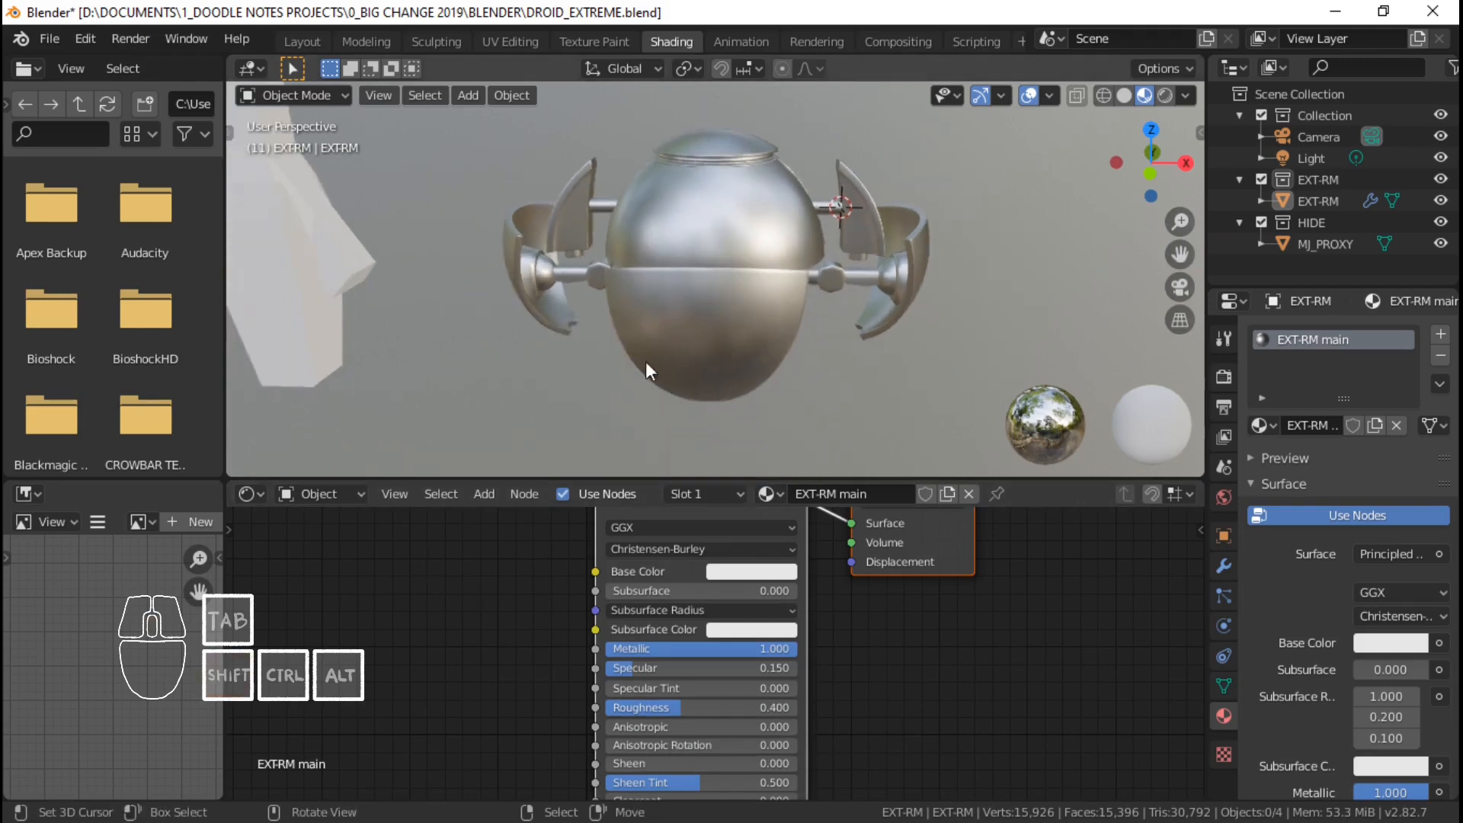
pyautogui.moveTo(751, 689); pyautogui.dragTo(755, 602, button='middle')
pyautogui.scroll(1, 679, 294)
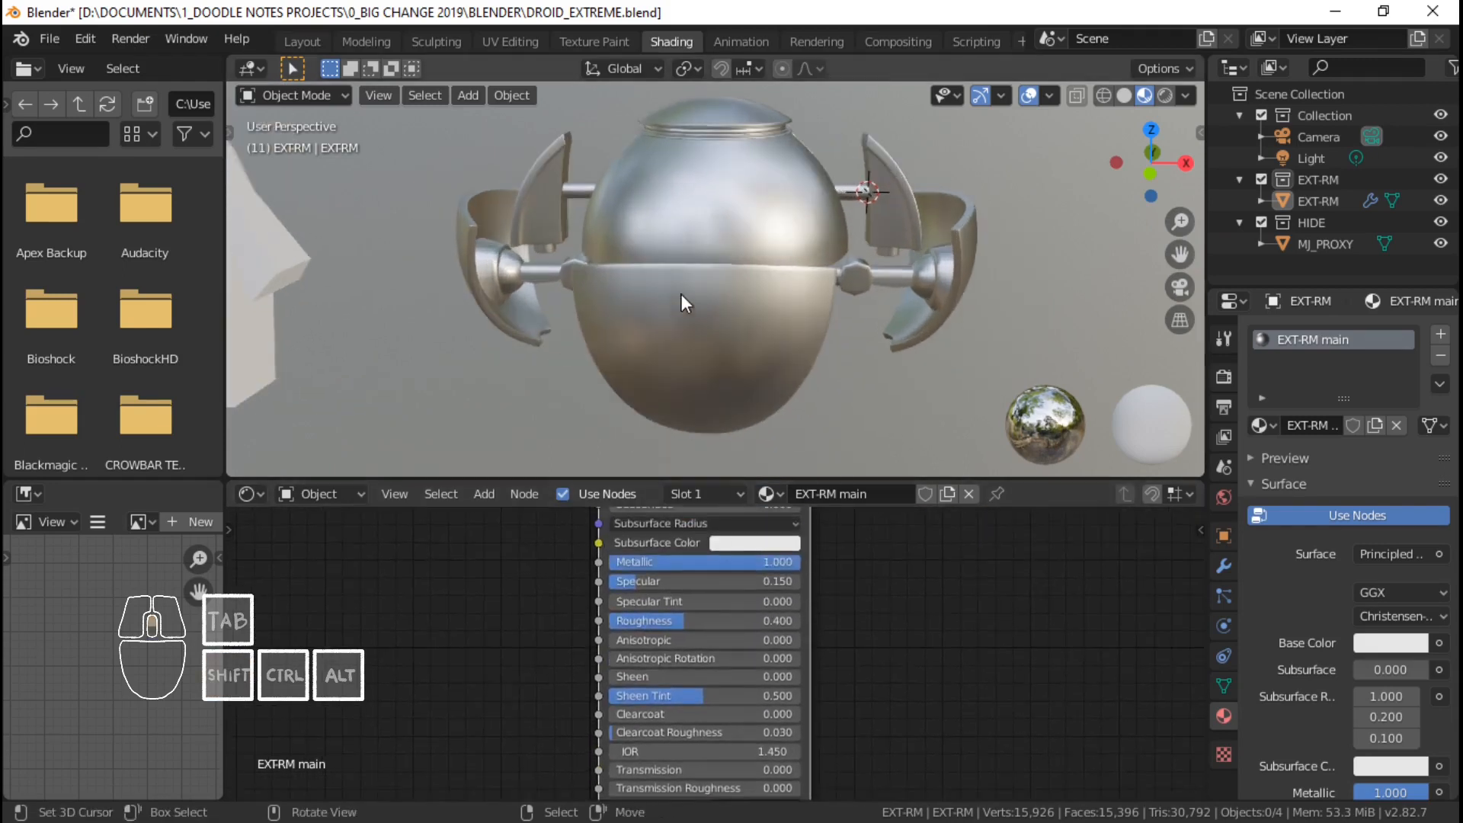
pyautogui.moveTo(680, 294); pyautogui.dragTo(738, 280, button='middle')
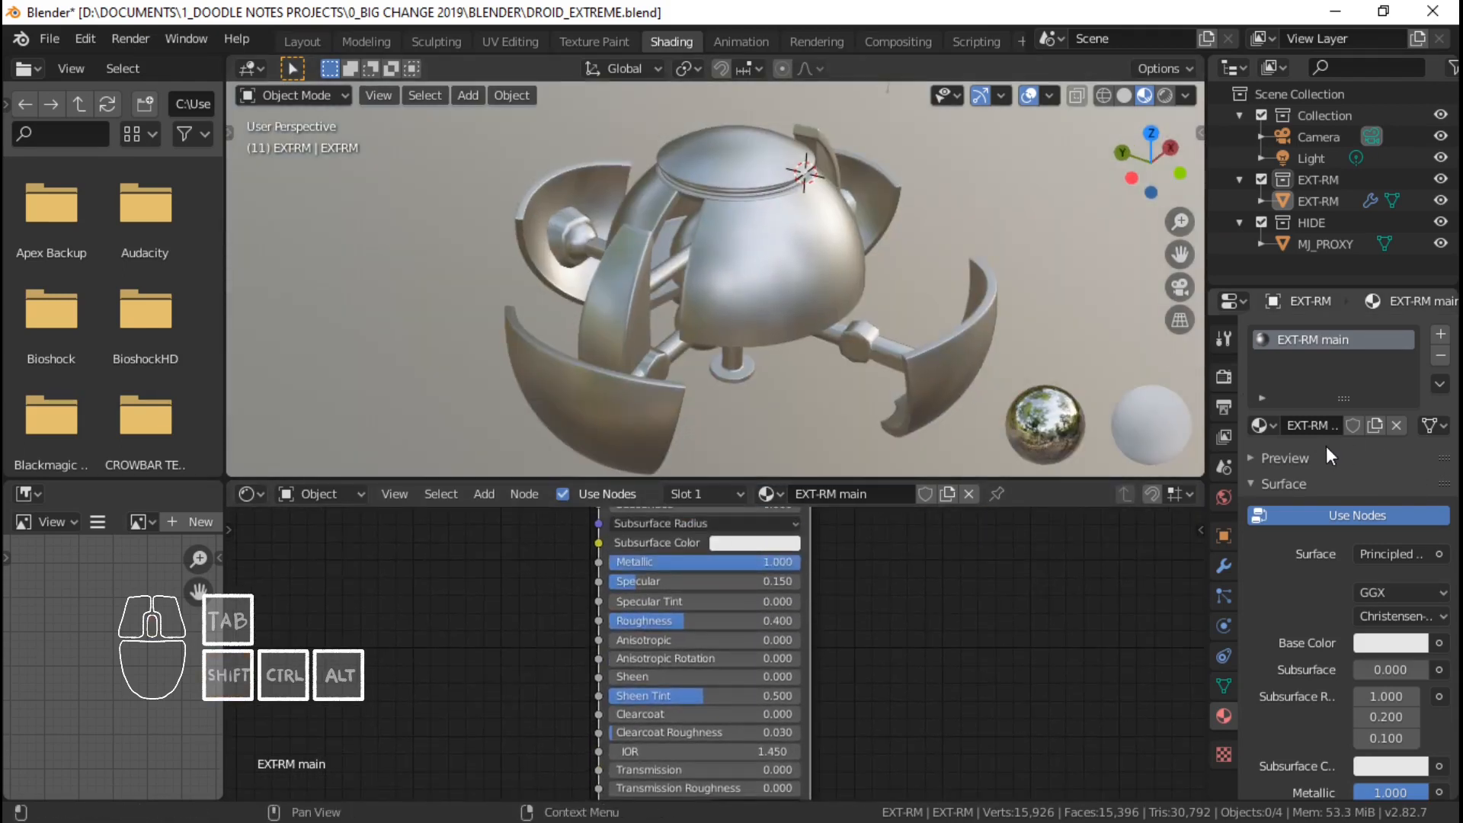
pyautogui.moveTo(770, 588); pyautogui.dragTo(789, 636, button='middle')
pyautogui.scroll(3, 789, 635)
pyautogui.moveTo(754, 552); pyautogui.dragTo(762, 691, button='middle')
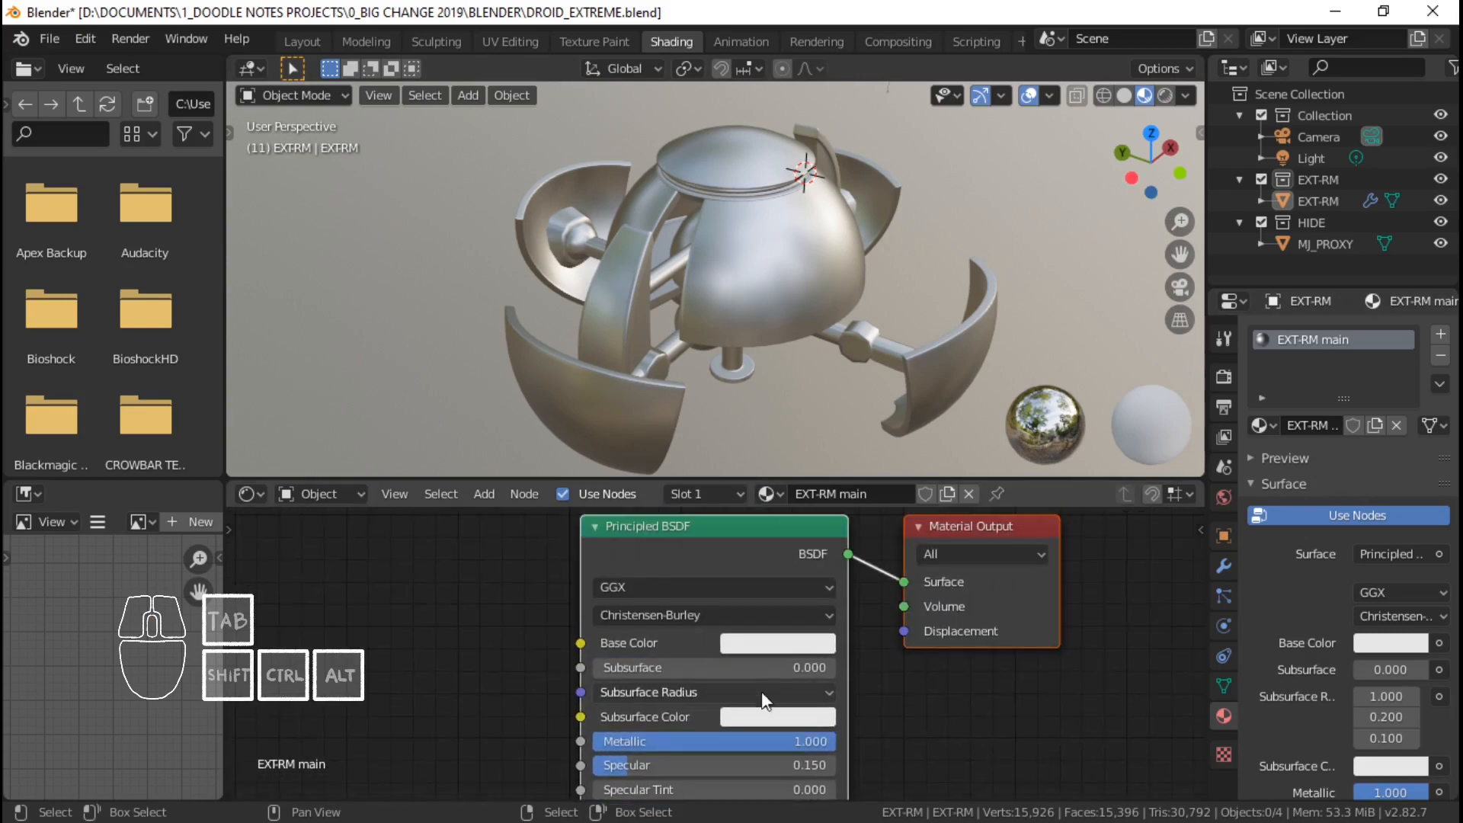
pyautogui.click(761, 642)
pyautogui.click(833, 429)
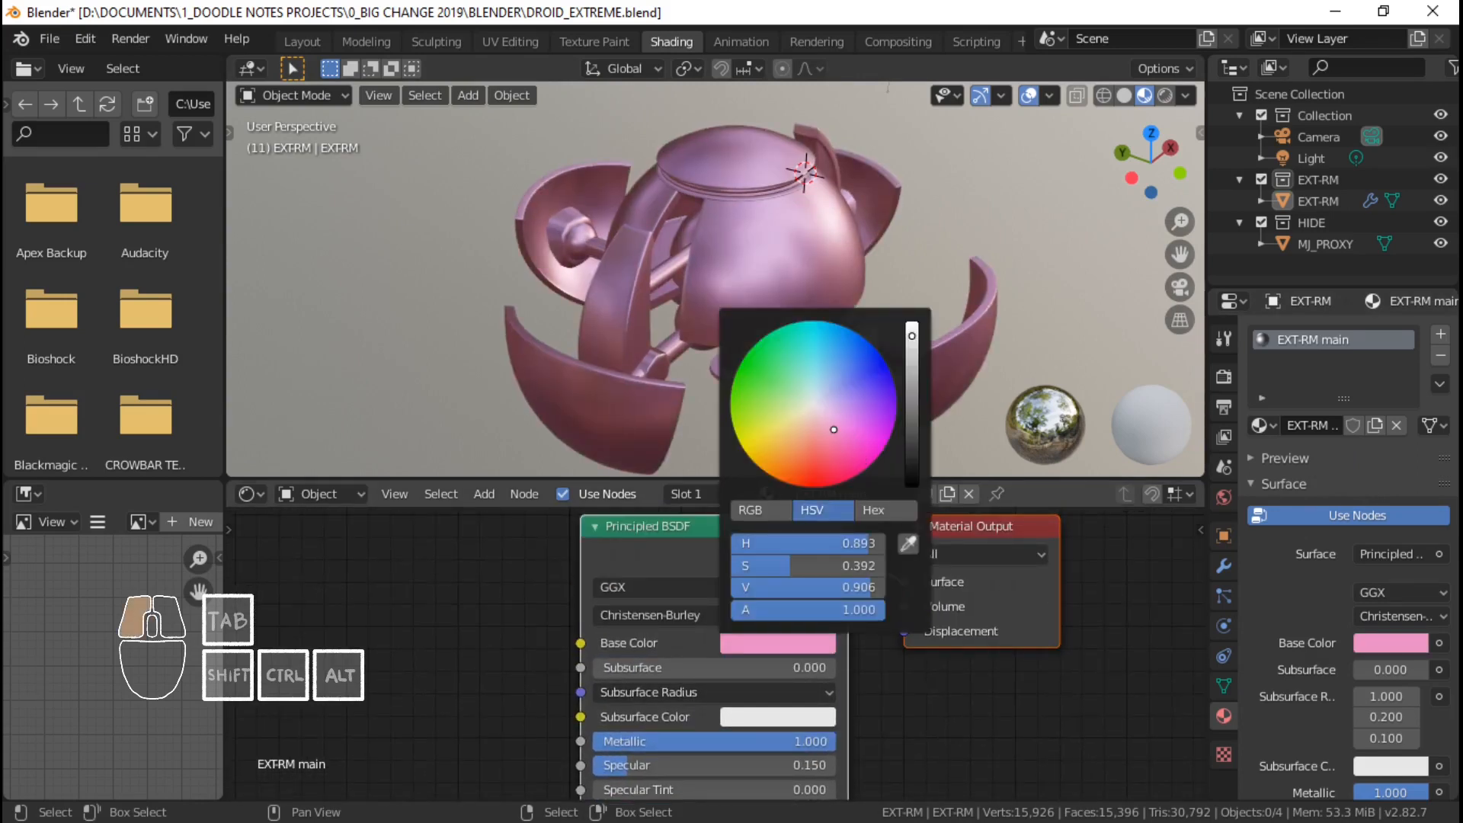
pyautogui.moveTo(833, 430); pyautogui.dragTo(852, 433)
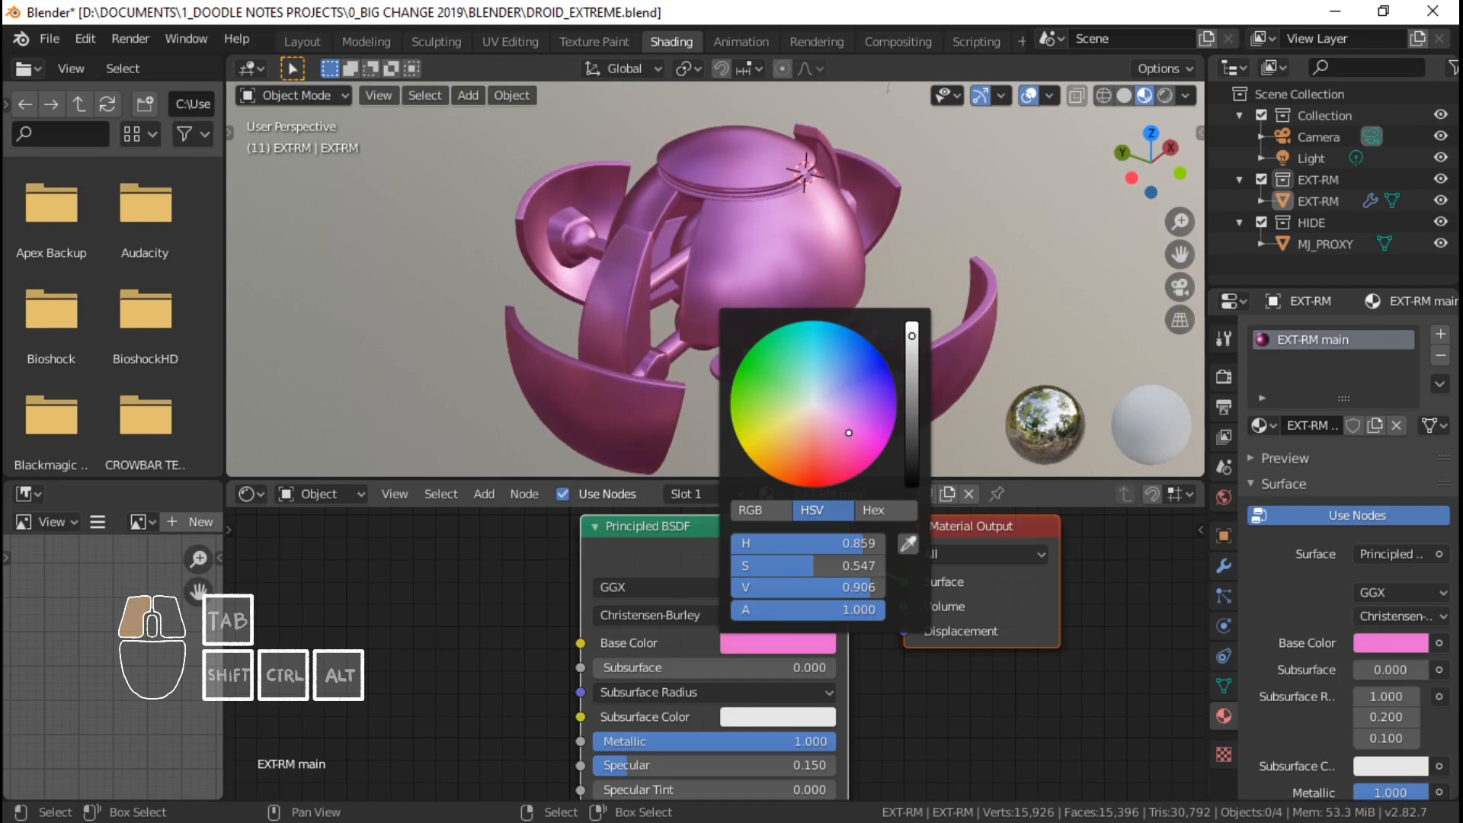
pyautogui.moveTo(842, 428); pyautogui.dragTo(841, 427)
# Close the file browser and image editor areas by extending the 3D viewport and shader editor over them.
pyautogui.moveTo(231, 484); pyautogui.dragTo(165, 489)
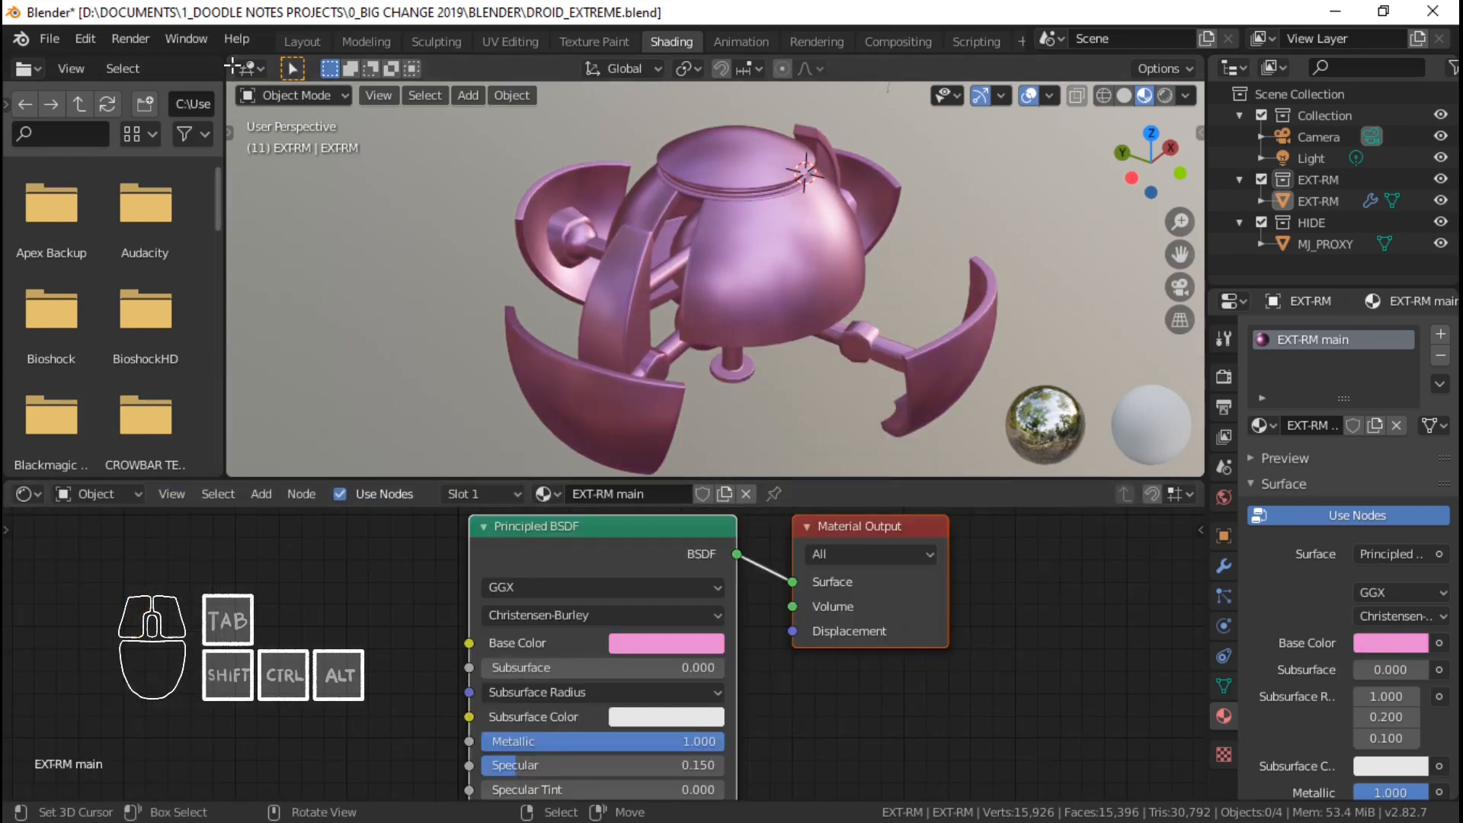
pyautogui.moveTo(216, 70); pyautogui.dragTo(182, 98)
pyautogui.keyDown('shift'); pyautogui.click(665, 240); pyautogui.keyUp('shift')
pyautogui.click(678, 639)
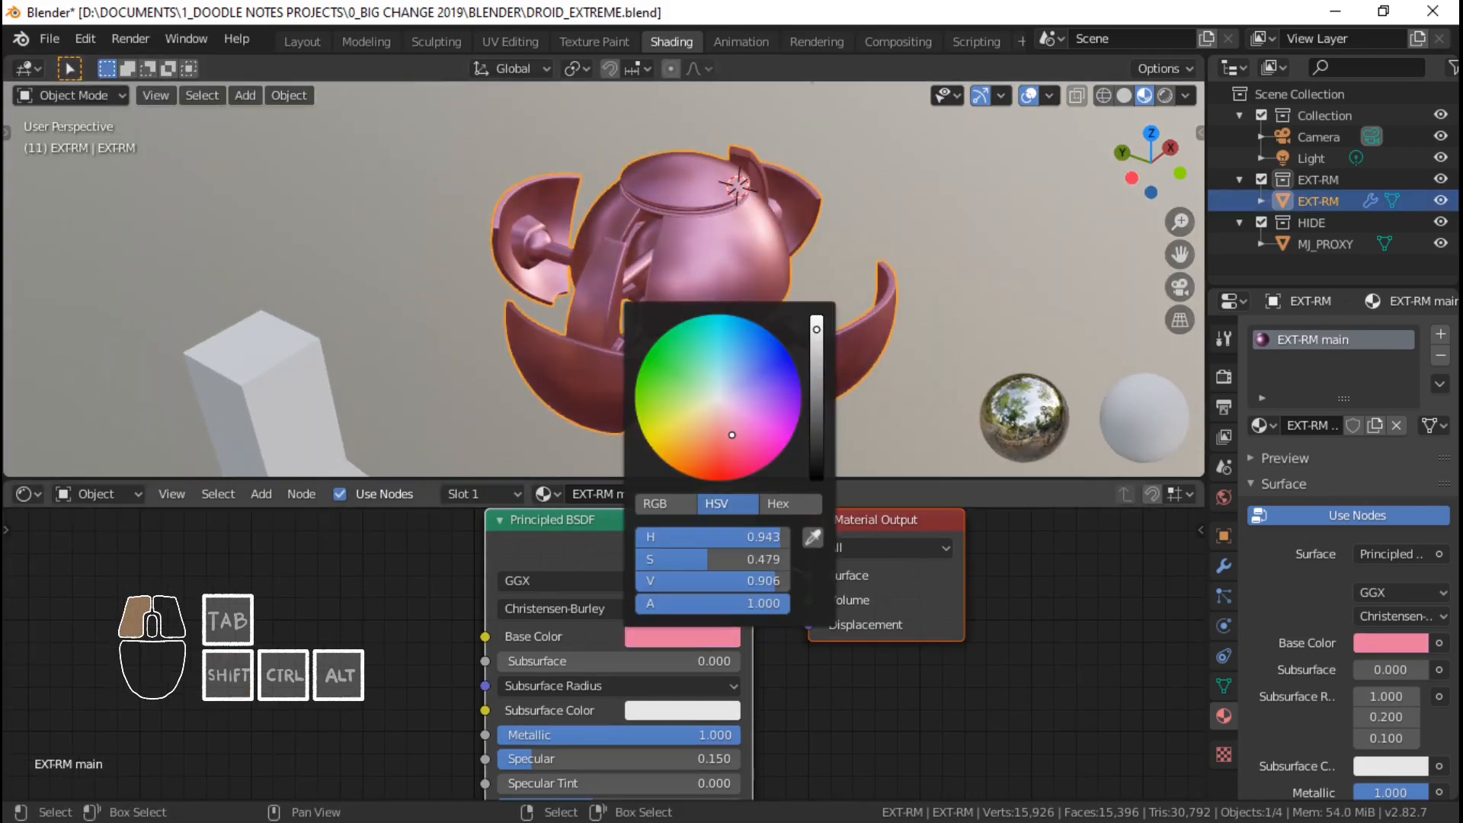
pyautogui.moveTo(784, 274); pyautogui.dragTo(751, 297, button='middle')
pyautogui.hotkey('ctrl', 'z')
pyautogui.hotkey('alt', 'a')
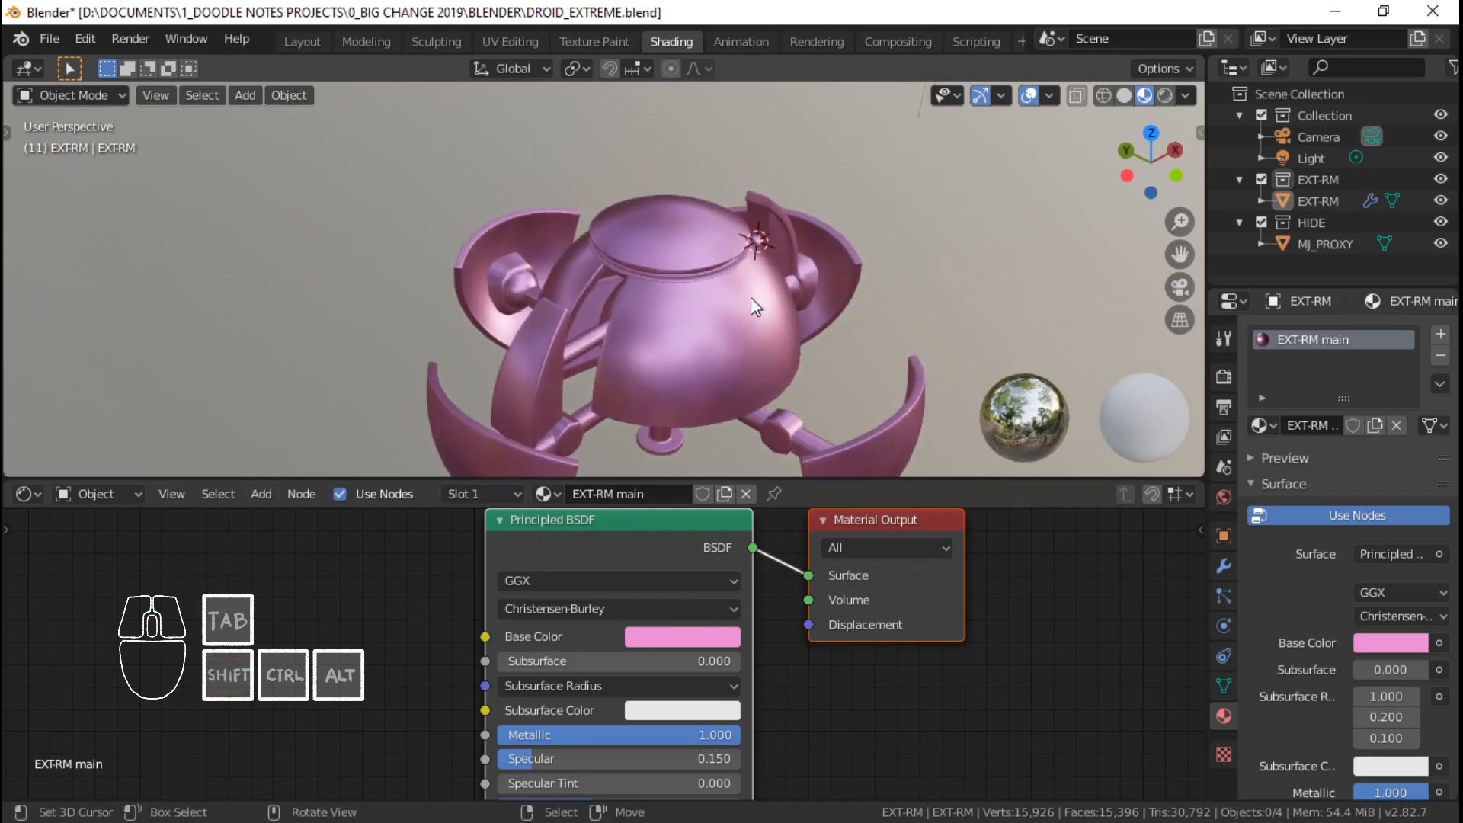
# Save the file and inspect the pink metallic droid from several angles.
pyautogui.hotkey('ctrl', 's')
pyautogui.moveTo(677, 336); pyautogui.dragTo(667, 279, button='middle')
pyautogui.keyDown('shift'); pyautogui.moveTo(667, 279); pyautogui.dragTo(664, 357, button='middle'); pyautogui.keyUp('shift')
pyautogui.moveTo(664, 357); pyautogui.dragTo(500, 276, button='middle')
pyautogui.keyDown('shift'); pyautogui.moveTo(653, 322); pyautogui.dragTo(665, 353, button='middle'); pyautogui.keyUp('shift')
pyautogui.keyDown('ctrl'); pyautogui.moveTo(722, 236); pyautogui.dragTo(870, 281, button='middle'); pyautogui.keyUp('ctrl')
pyautogui.scroll(4, 561, 332)
pyautogui.scroll(-3, 870, 280)
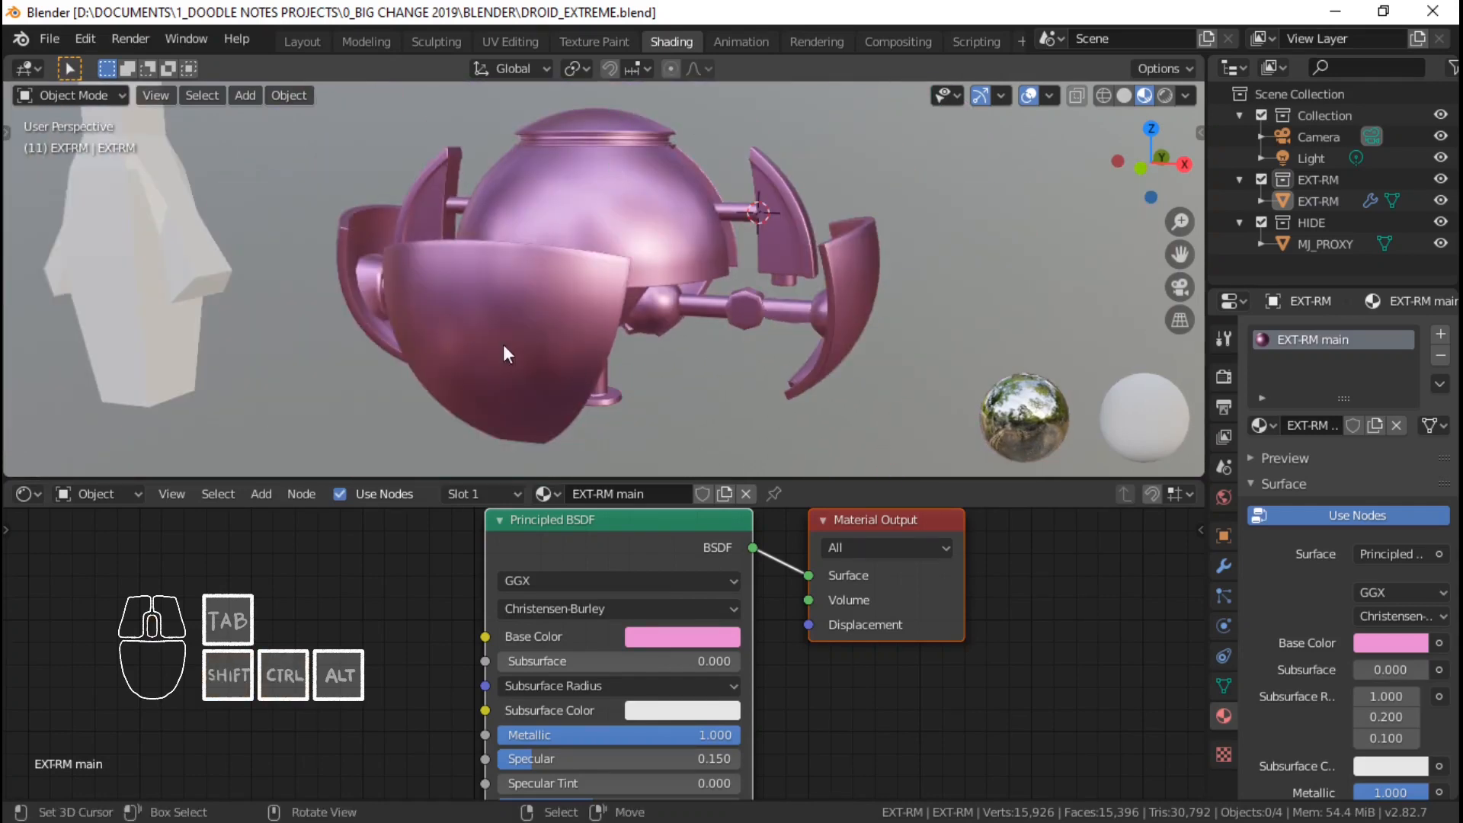
pyautogui.keyDown('ctrl'); pyautogui.moveTo(679, 304); pyautogui.dragTo(729, 295, button='middle'); pyautogui.keyUp('ctrl')
pyautogui.moveTo(729, 294); pyautogui.dragTo(774, 231, button='middle')
pyautogui.scroll(1, 730, 312)
pyautogui.moveTo(736, 235); pyautogui.dragTo(657, 266, button='middle')
# Add a second material slot to the EXT-RM droid and create a new material in it.
pyautogui.click(1440, 335)
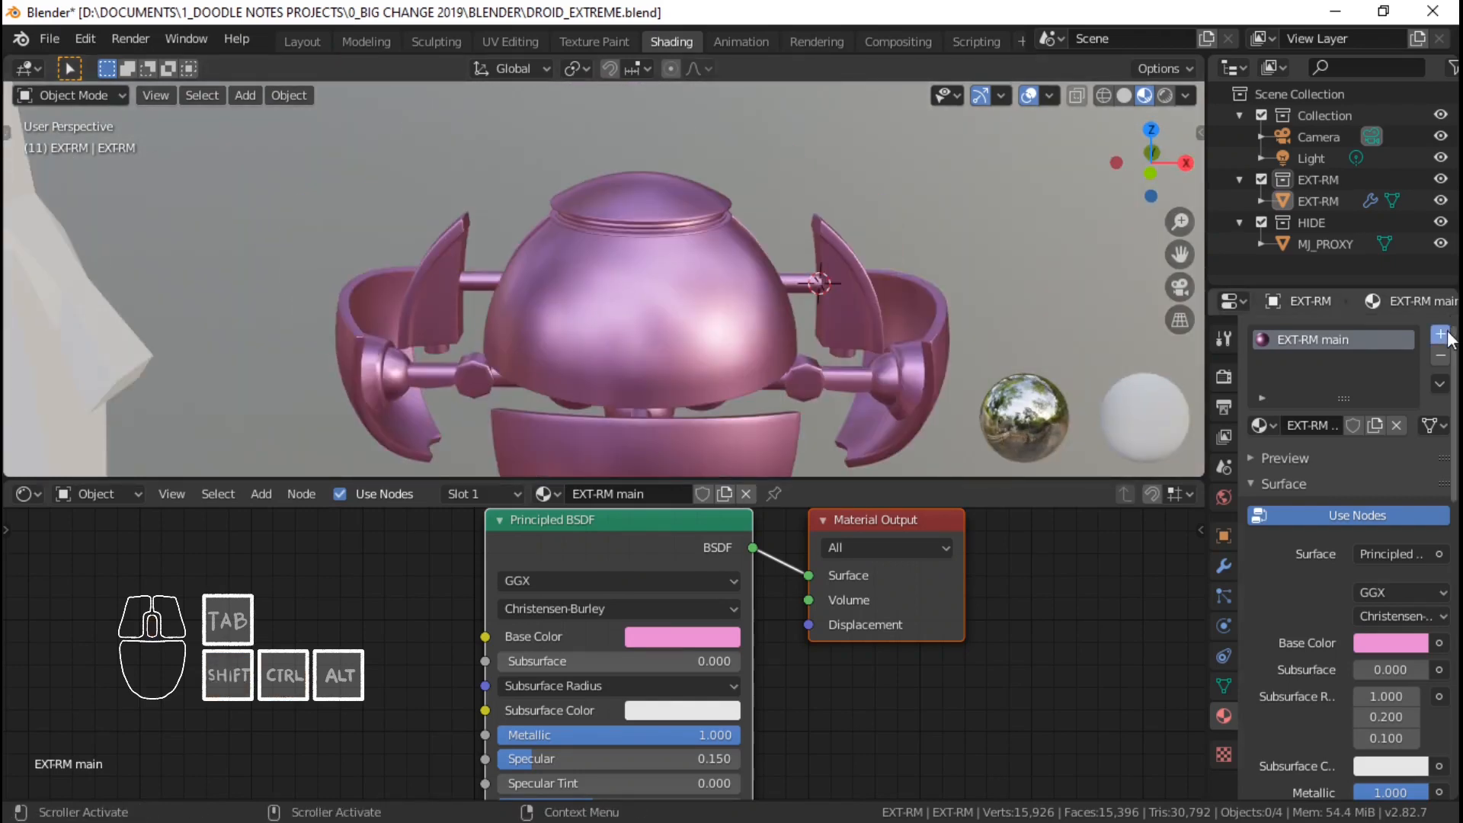
pyautogui.click(1259, 465)
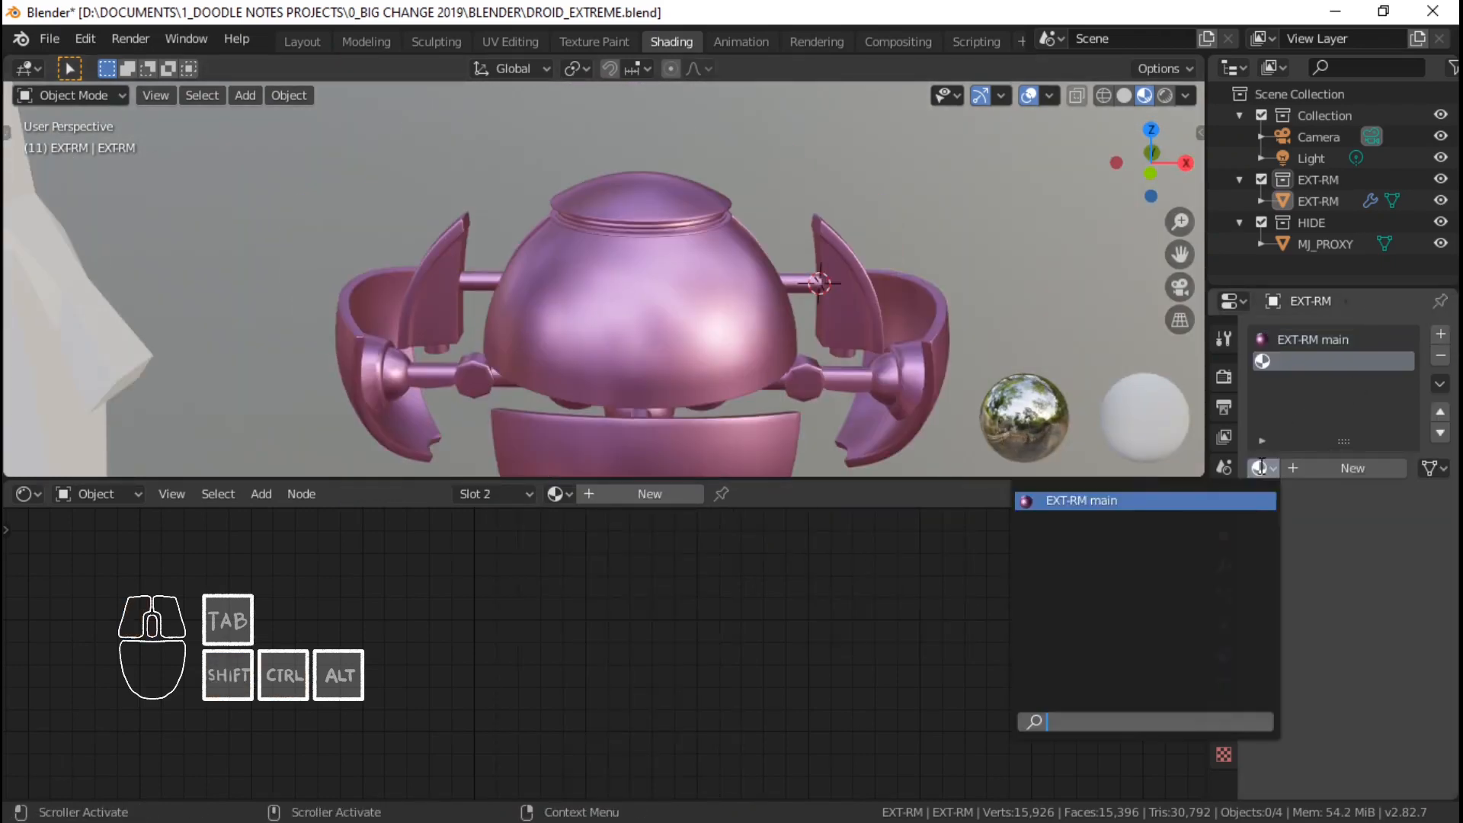
pyautogui.click(1341, 468)
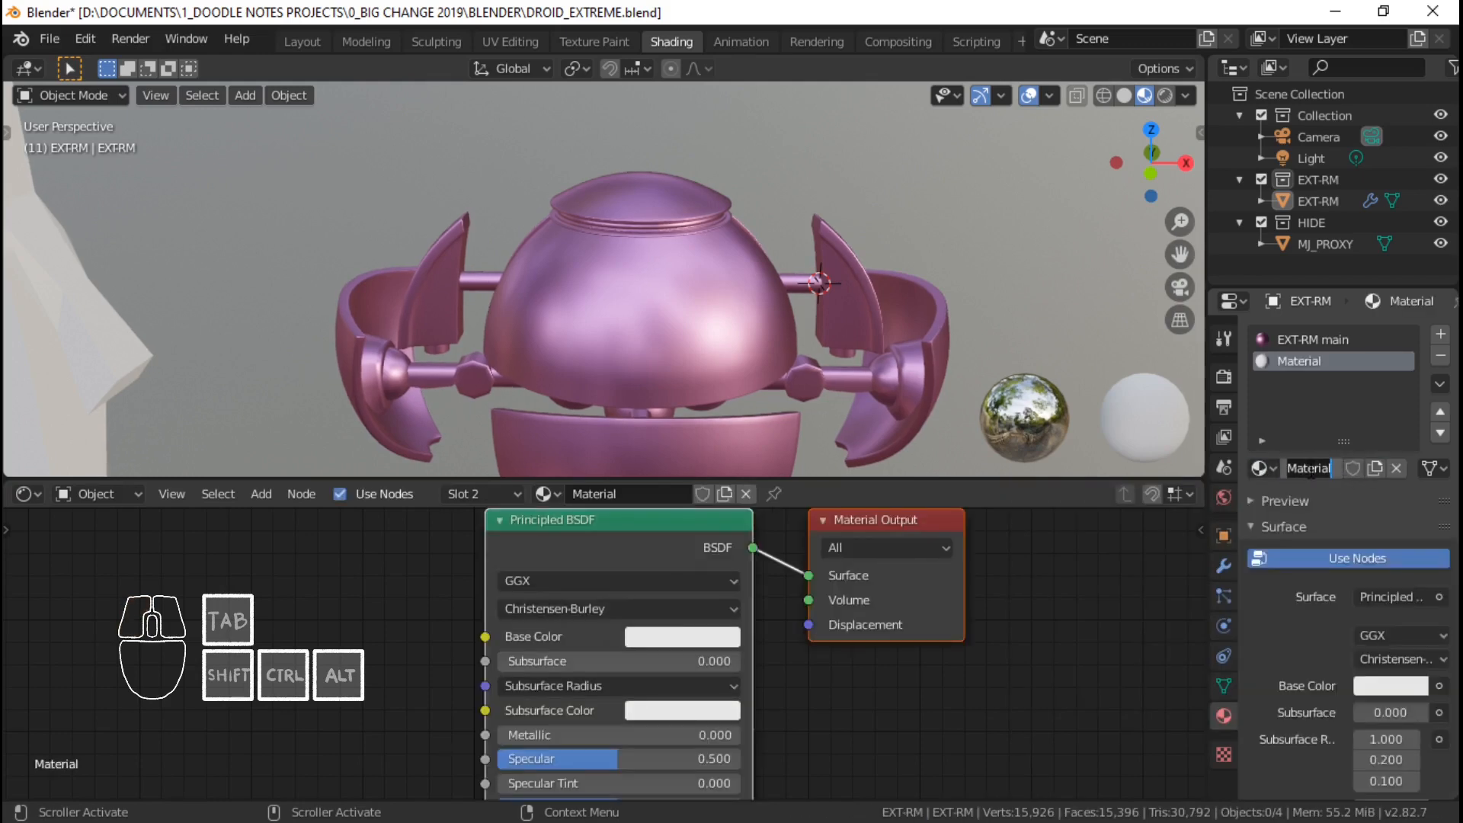
# Remove the second material slot from the EXT-RM droid and save the file.
pyautogui.click(1369, 404)
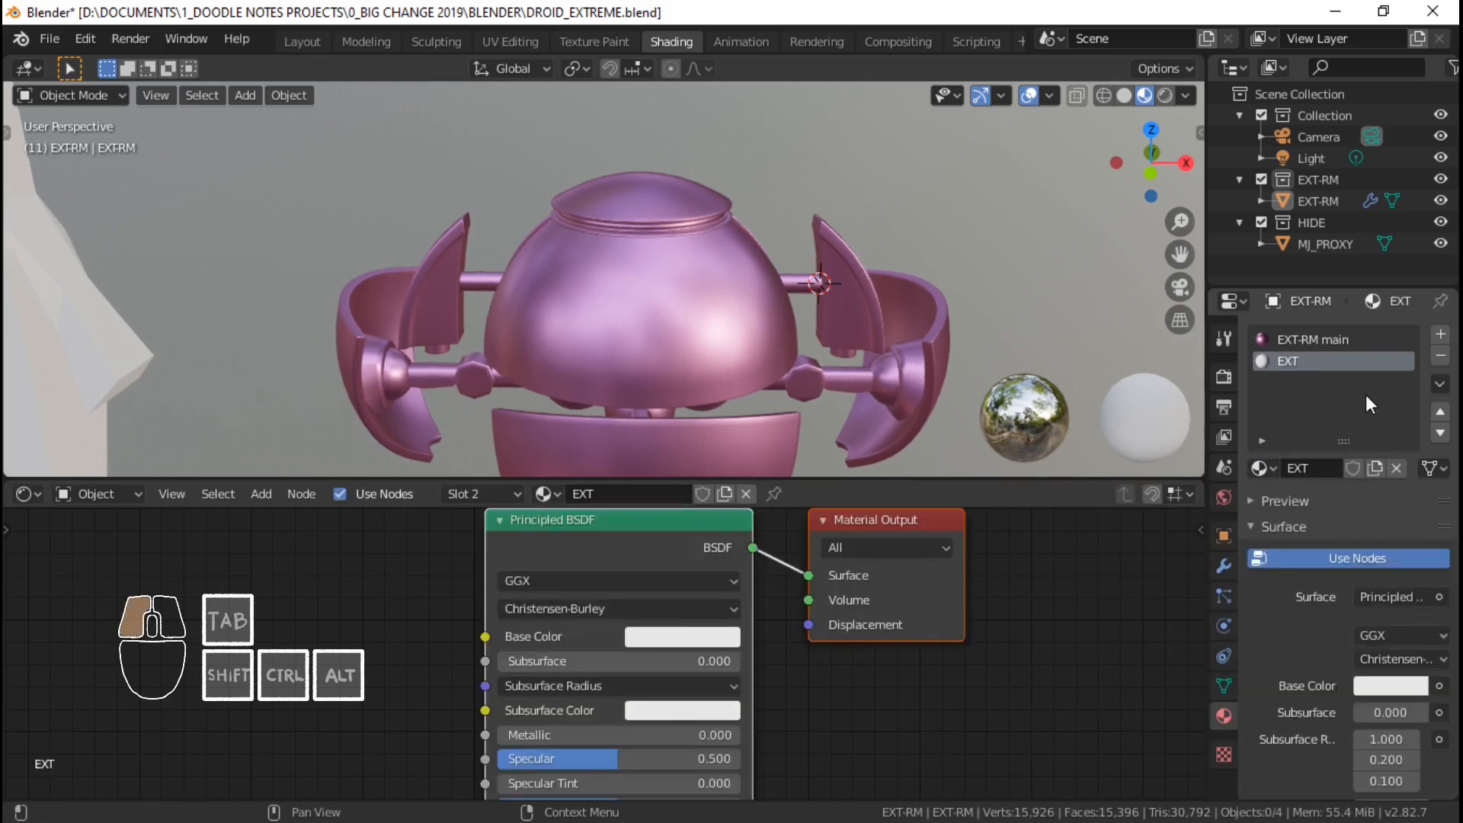
pyautogui.click(1440, 355)
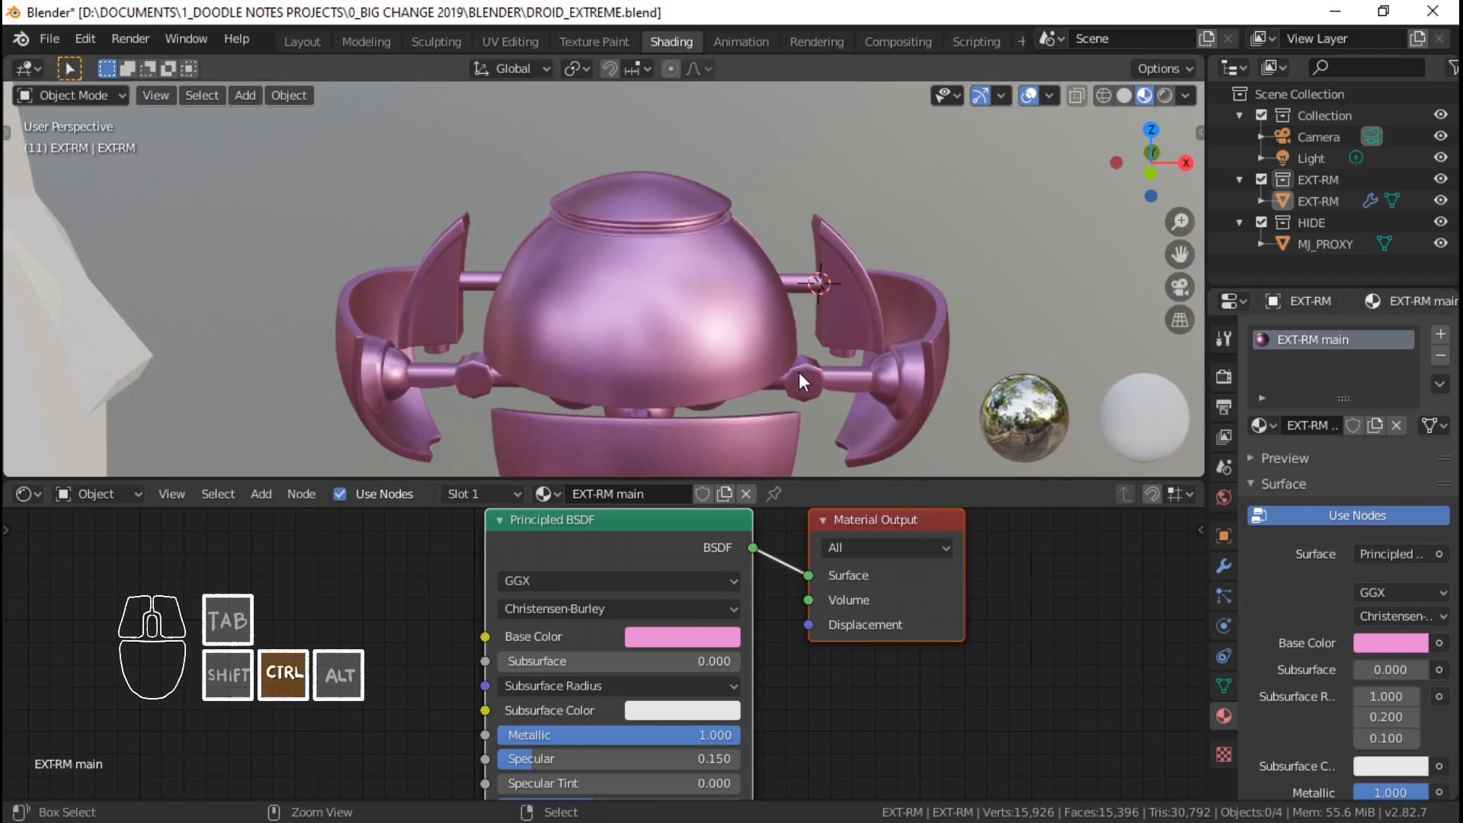
pyautogui.hotkey('ctrl', 's')
pyautogui.click(46, 39)
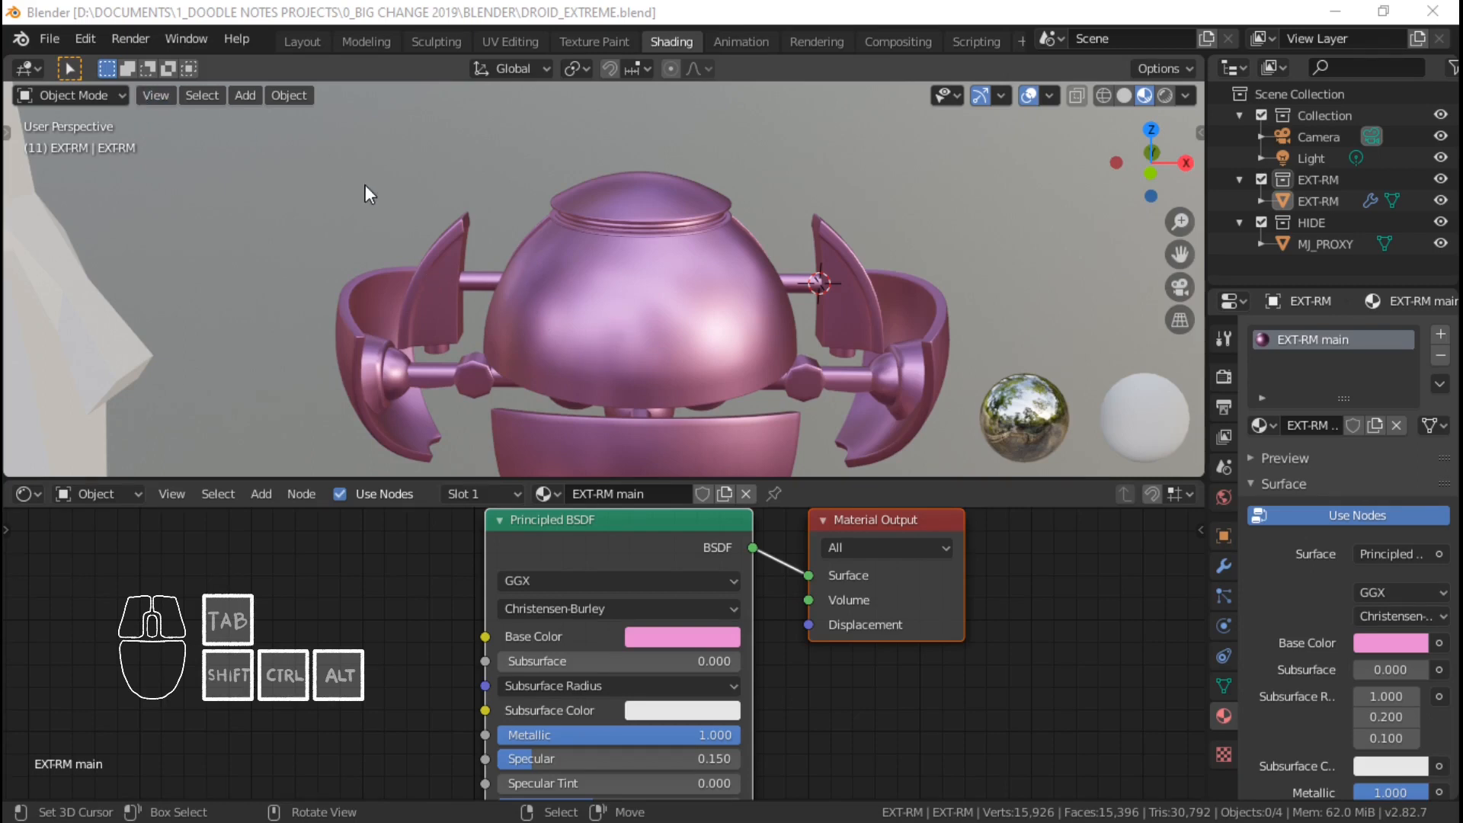
# Select the EXT-RM droid and open its mesh in Edit Mode.
pyautogui.moveTo(645, 371); pyautogui.dragTo(629, 313, button='middle')
pyautogui.moveTo(529, 323); pyautogui.dragTo(594, 237, button='middle')
pyautogui.moveTo(594, 238); pyautogui.dragTo(689, 305, button='middle')
pyautogui.click(911, 299)
pyautogui.press('Tab')
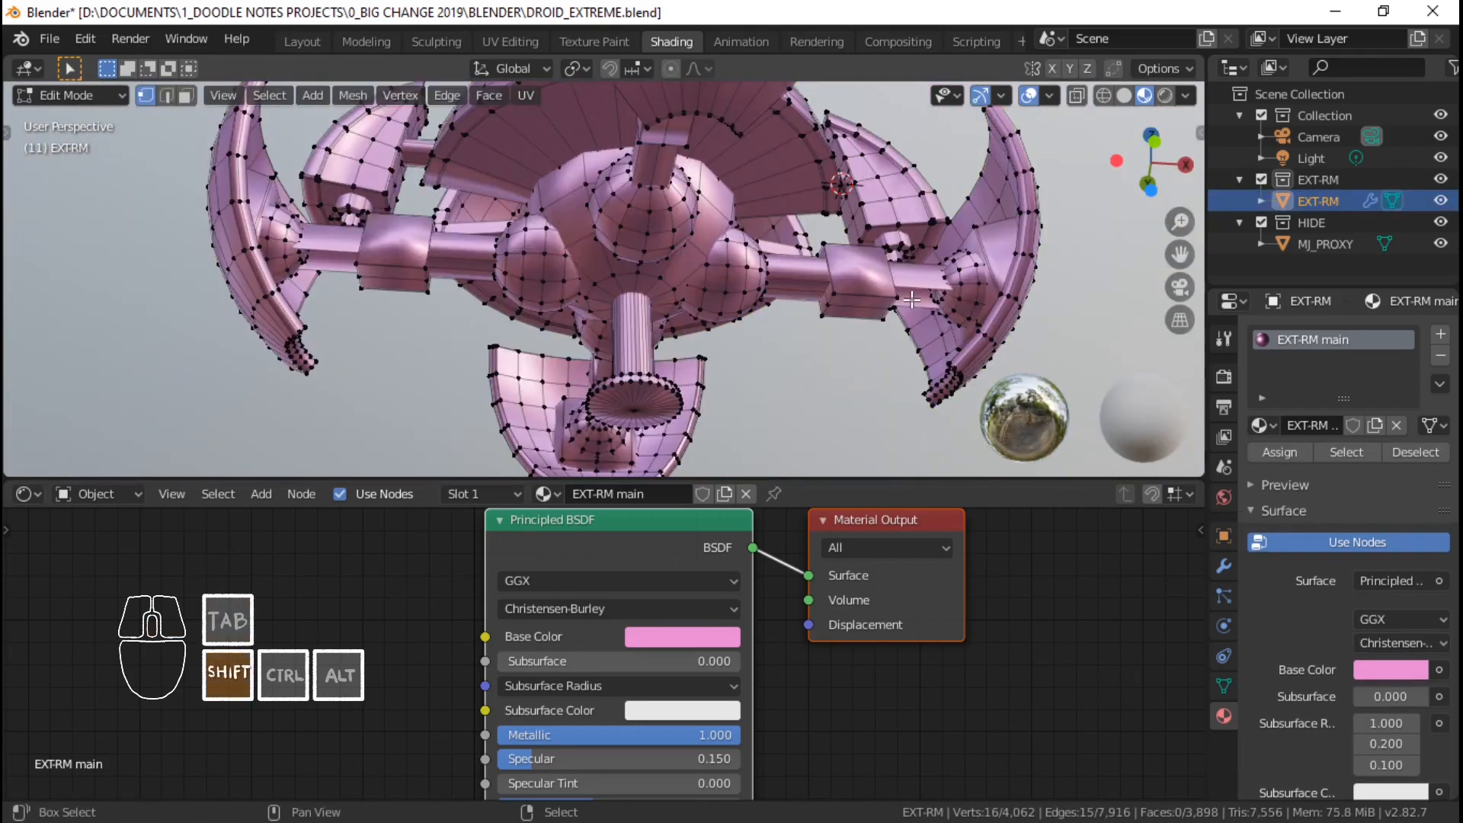
# Examine the droid's mesh from below and in the front view to see how its arms and body connect.
pyautogui.keyDown('shift'); pyautogui.moveTo(483, 320); pyautogui.dragTo(602, 331, button='middle'); pyautogui.keyUp('shift')
pyautogui.scroll(6, 602, 331)
pyautogui.moveTo(602, 331); pyautogui.dragTo(686, 294, button='middle')
pyautogui.scroll(-7, 762, 271)
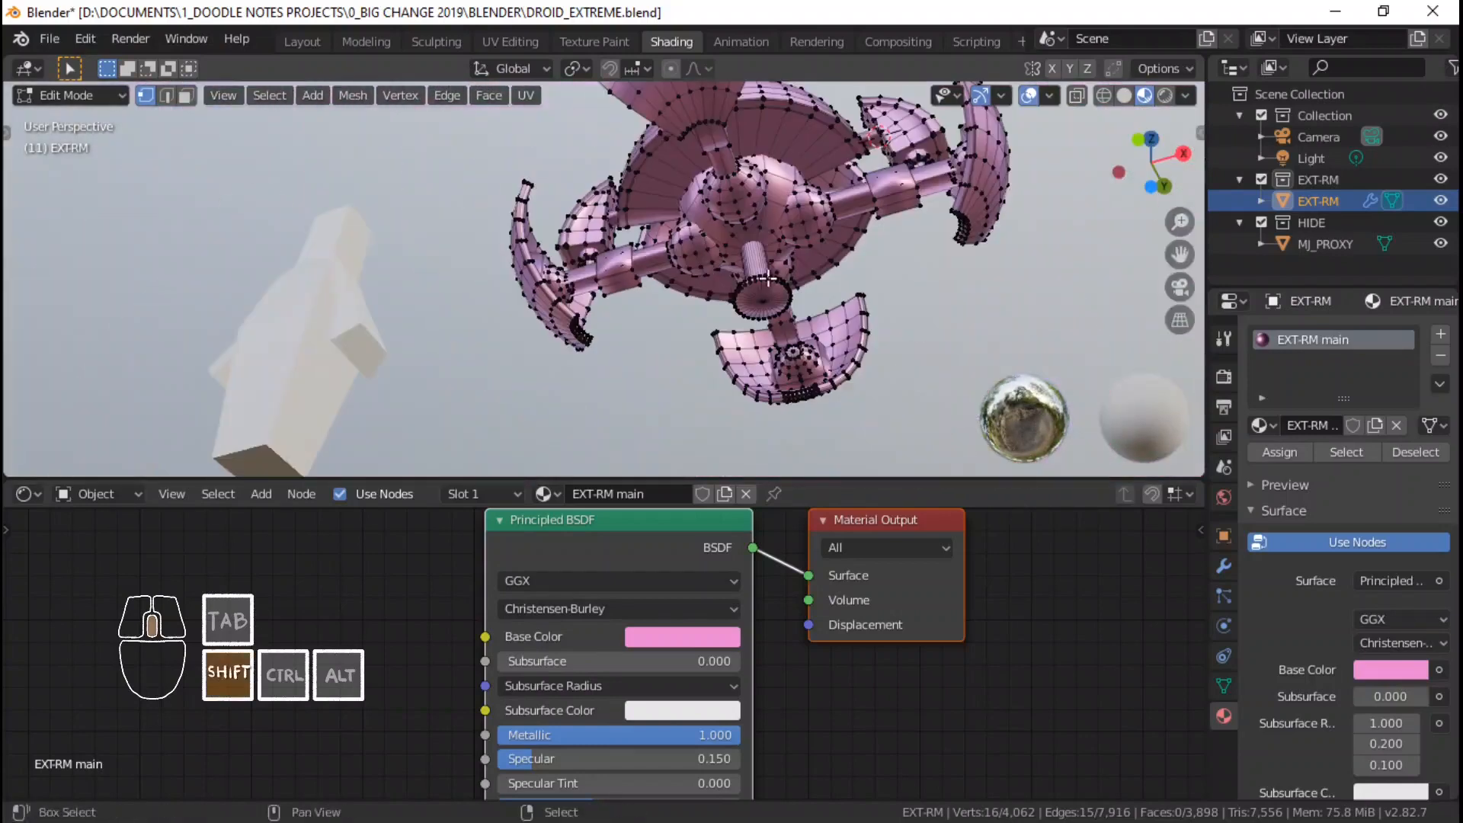
pyautogui.keyDown('shift'); pyautogui.moveTo(783, 265); pyautogui.dragTo(674, 305, button='middle'); pyautogui.keyUp('shift')
pyautogui.press('KP_1')
pyautogui.scroll(4, 701, 285)
pyautogui.scroll(-6, 674, 312)
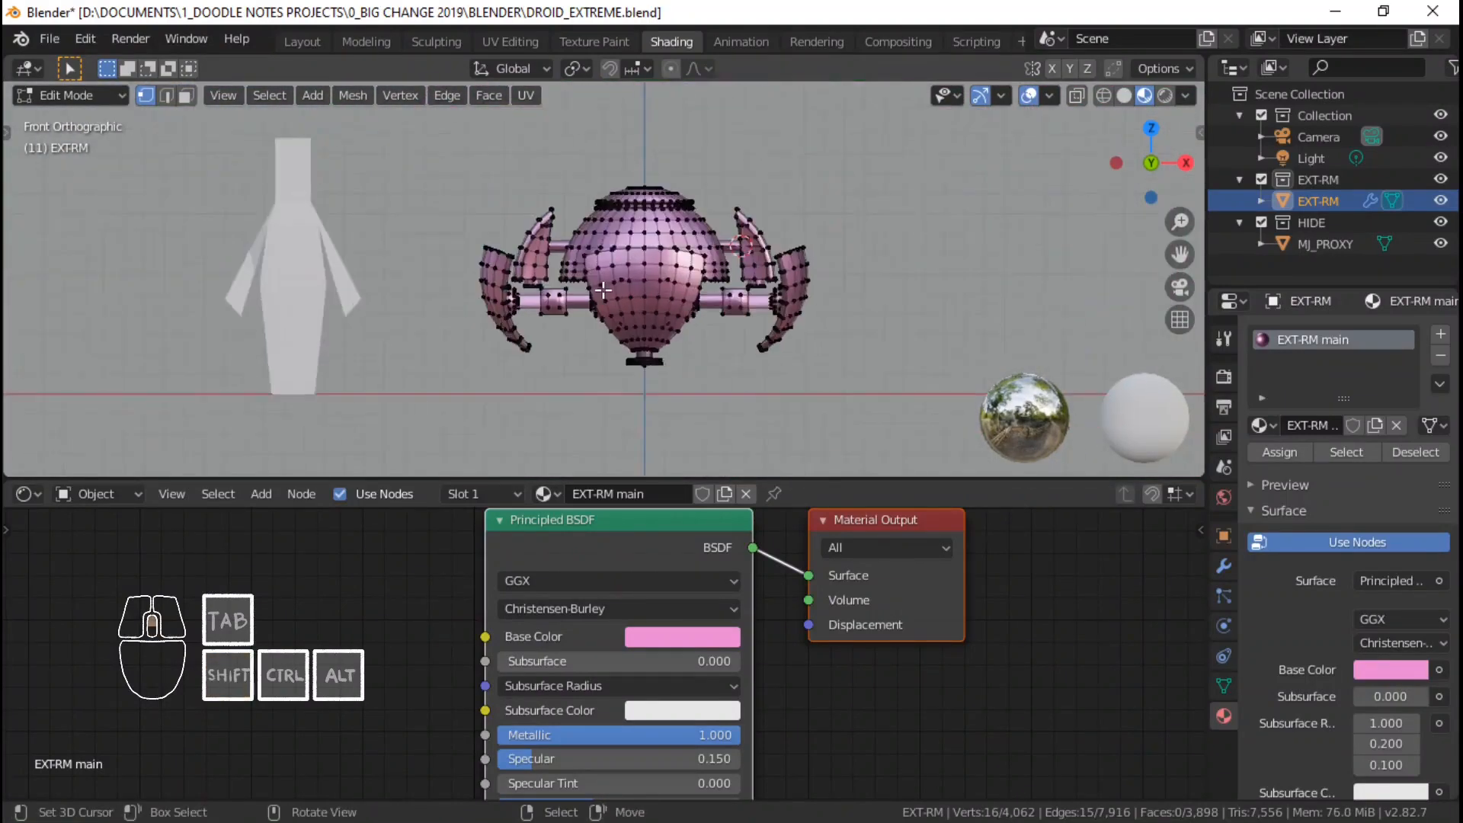
pyautogui.scroll(4, 677, 343)
pyautogui.keyDown('shift'); pyautogui.moveTo(677, 355); pyautogui.dragTo(722, 313, button='middle'); pyautogui.keyUp('shift')
# Turn on X-ray display in the Shading viewport and switch to the Layout workspace.
pyautogui.click(1076, 95)
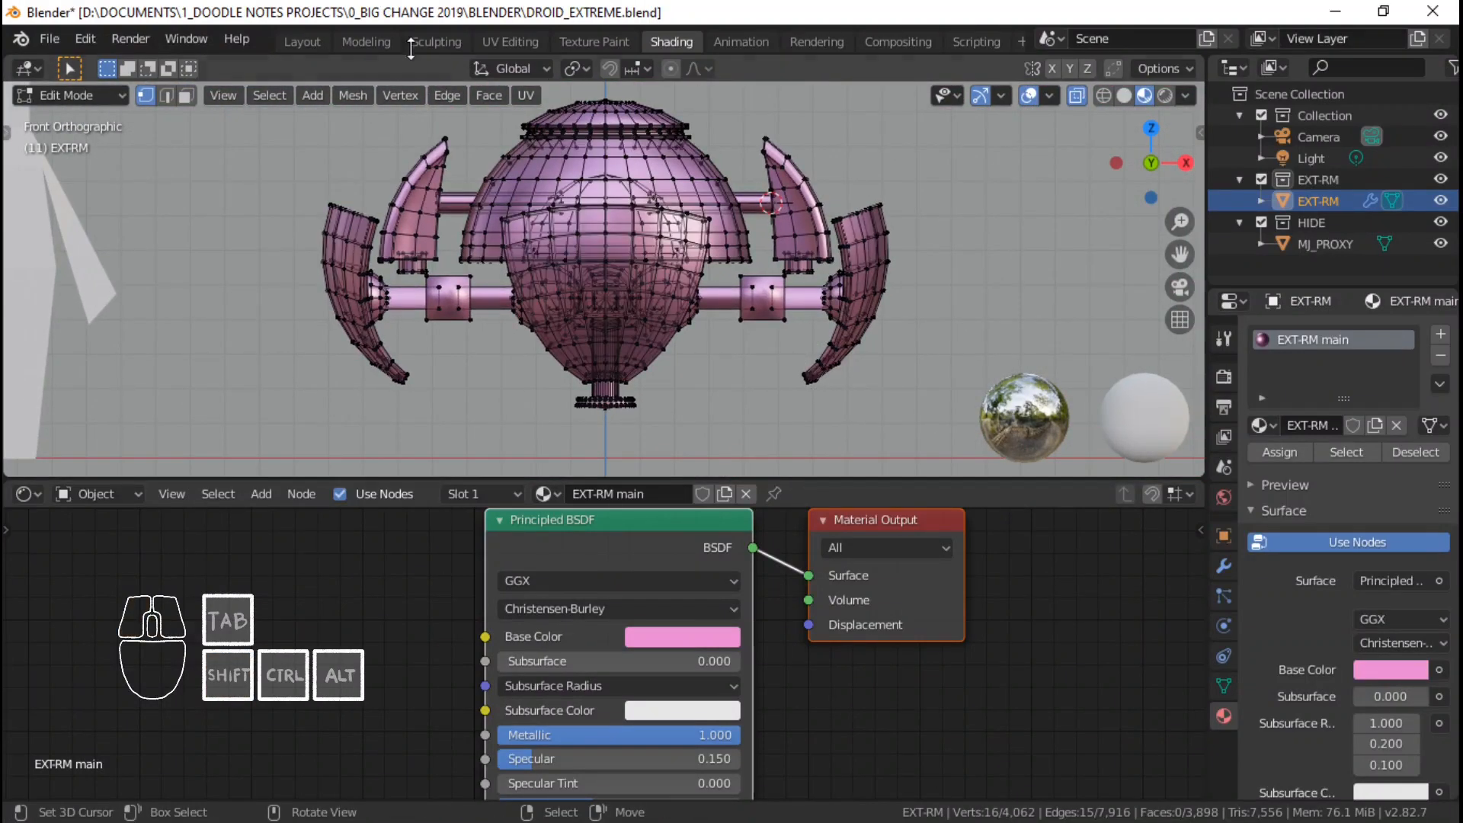
pyautogui.click(302, 41)
pyautogui.moveTo(648, 343)
pyautogui.mouseDown(button='middle')
pyautogui.moveTo(724, 365)
pyautogui.moveTo(793, 411)
pyautogui.mouseUp(button='middle')
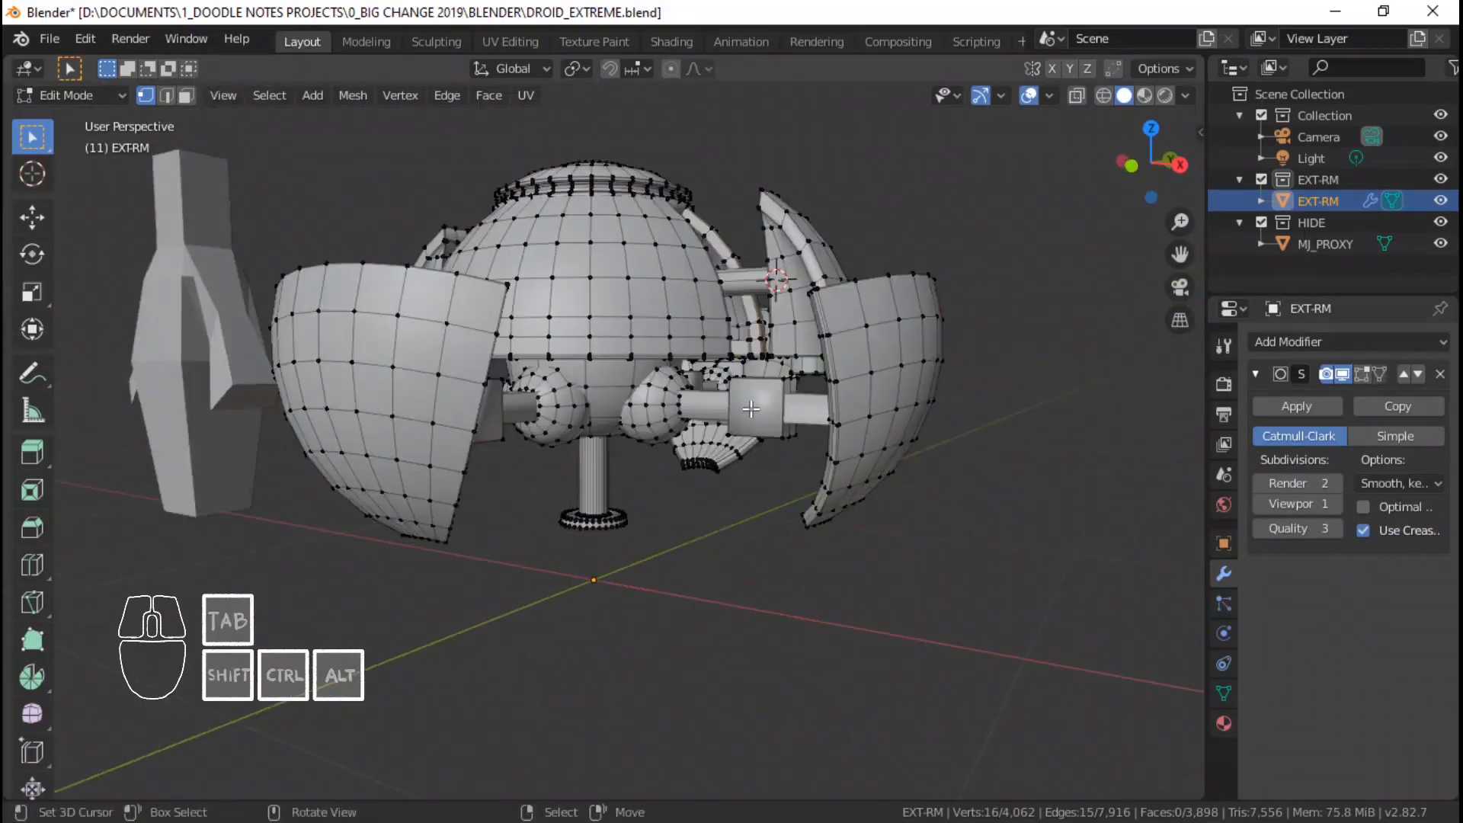
# With X-ray on, select the whole arm assembly on the droid's positive X side, including shell, rod, block and joint sphere.
pyautogui.scroll(4, 800, 419)
pyautogui.moveTo(888, 405); pyautogui.dragTo(1162, 560)
pyautogui.moveTo(794, 474); pyautogui.dragTo(897, 422, button='middle')
pyautogui.click(1073, 98)
pyautogui.press('c')
pyautogui.hotkey('ctrl', 'l')
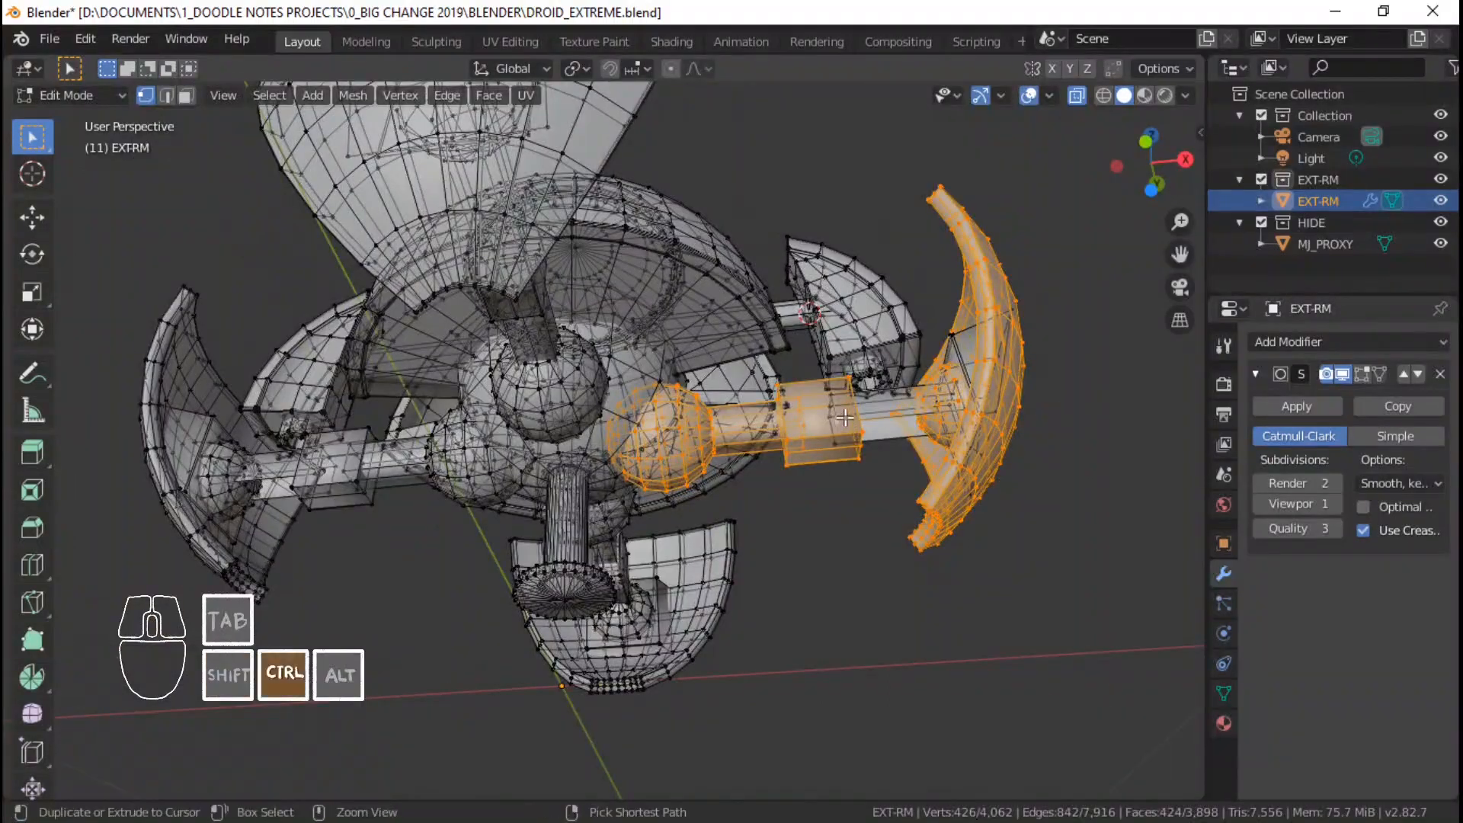
pyautogui.keyDown('ctrl'); pyautogui.click(844, 418); pyautogui.keyUp('ctrl')
pyautogui.moveTo(844, 418); pyautogui.dragTo(920, 387, button='middle')
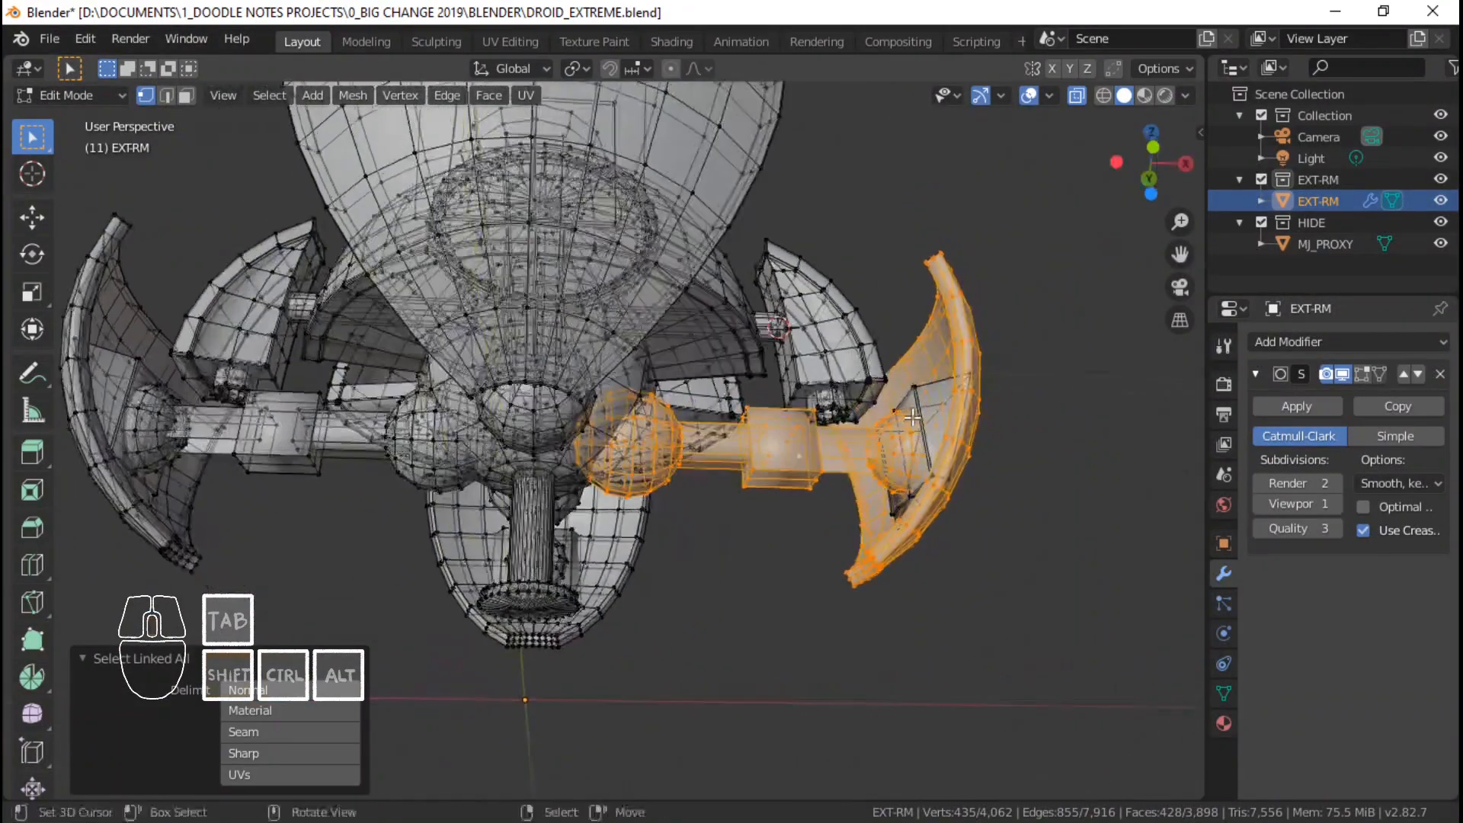
# Try deleting the vertices of the selected arm assembly, and undo the deletion.
pyautogui.press('x')
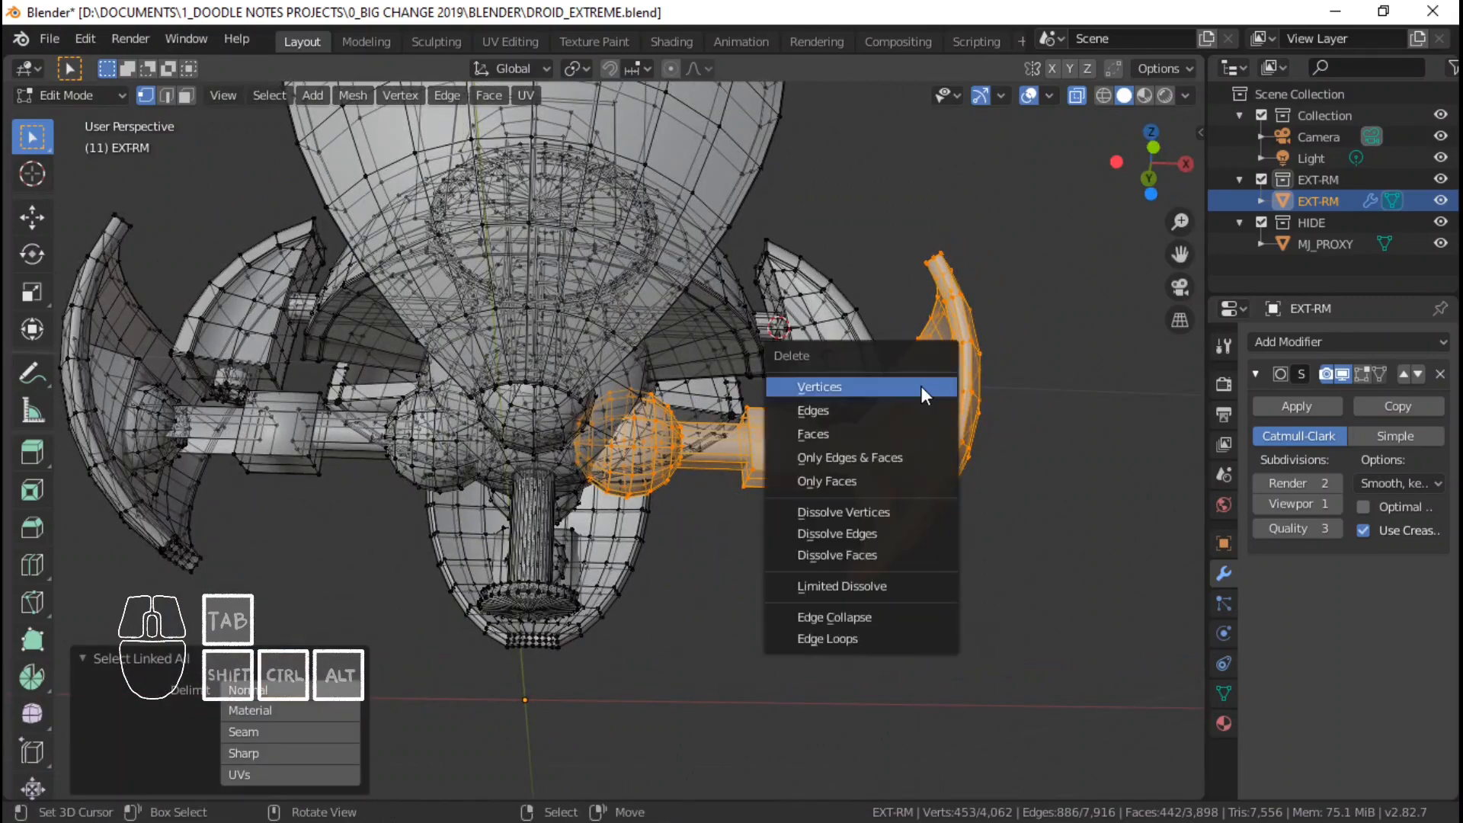
pyautogui.click(920, 388)
pyautogui.moveTo(682, 402); pyautogui.dragTo(769, 381, button='middle')
pyautogui.moveTo(876, 366); pyautogui.dragTo(735, 358, button='middle')
pyautogui.hotkey('ctrl', 'z')
# Delete the vertices of the arm assembly on the droid's positive X side.
pyautogui.scroll(-2, 762, 351)
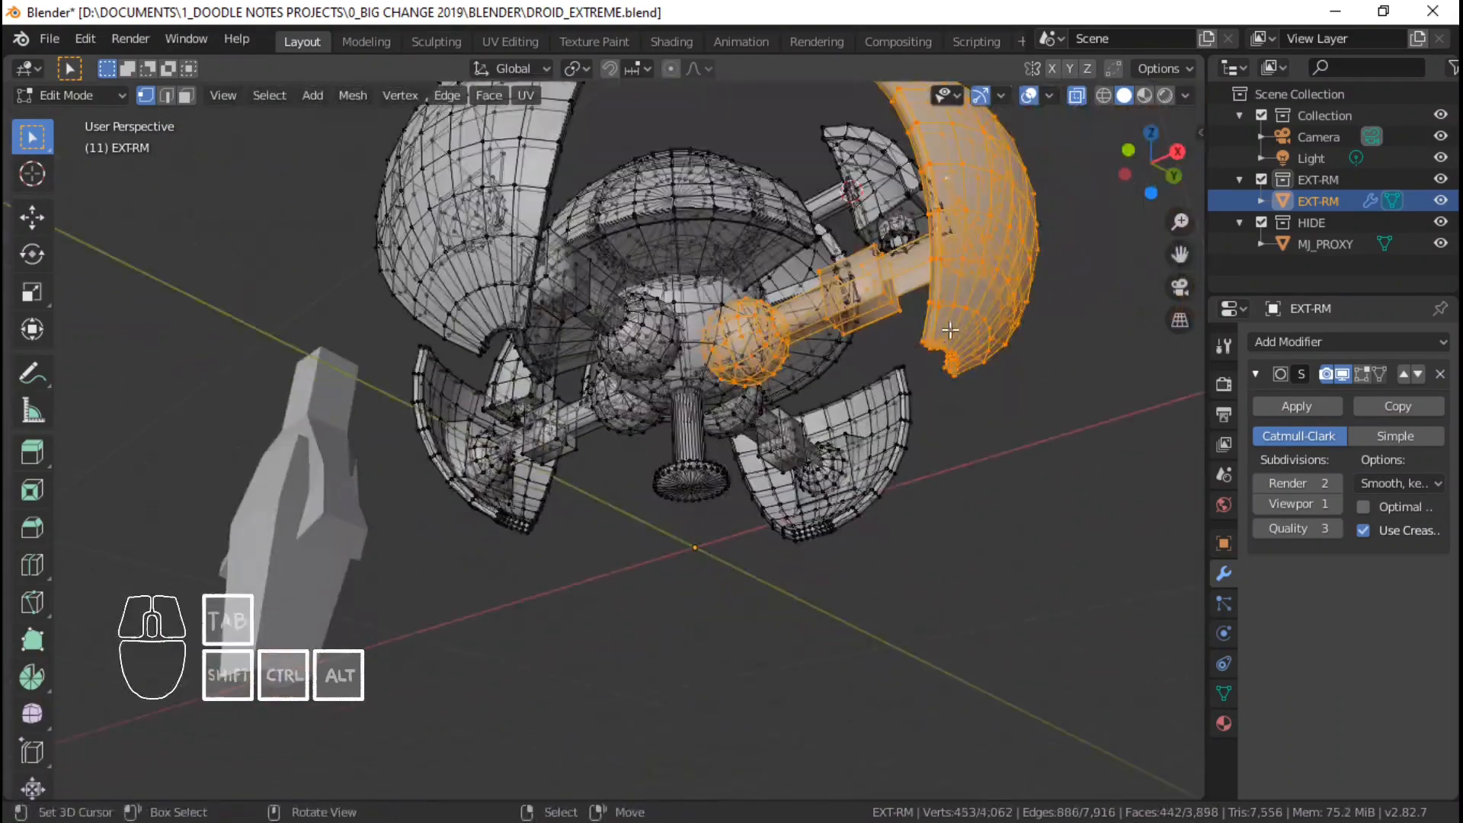
pyautogui.moveTo(906, 305); pyautogui.dragTo(748, 429, button='middle')
pyautogui.press('x')
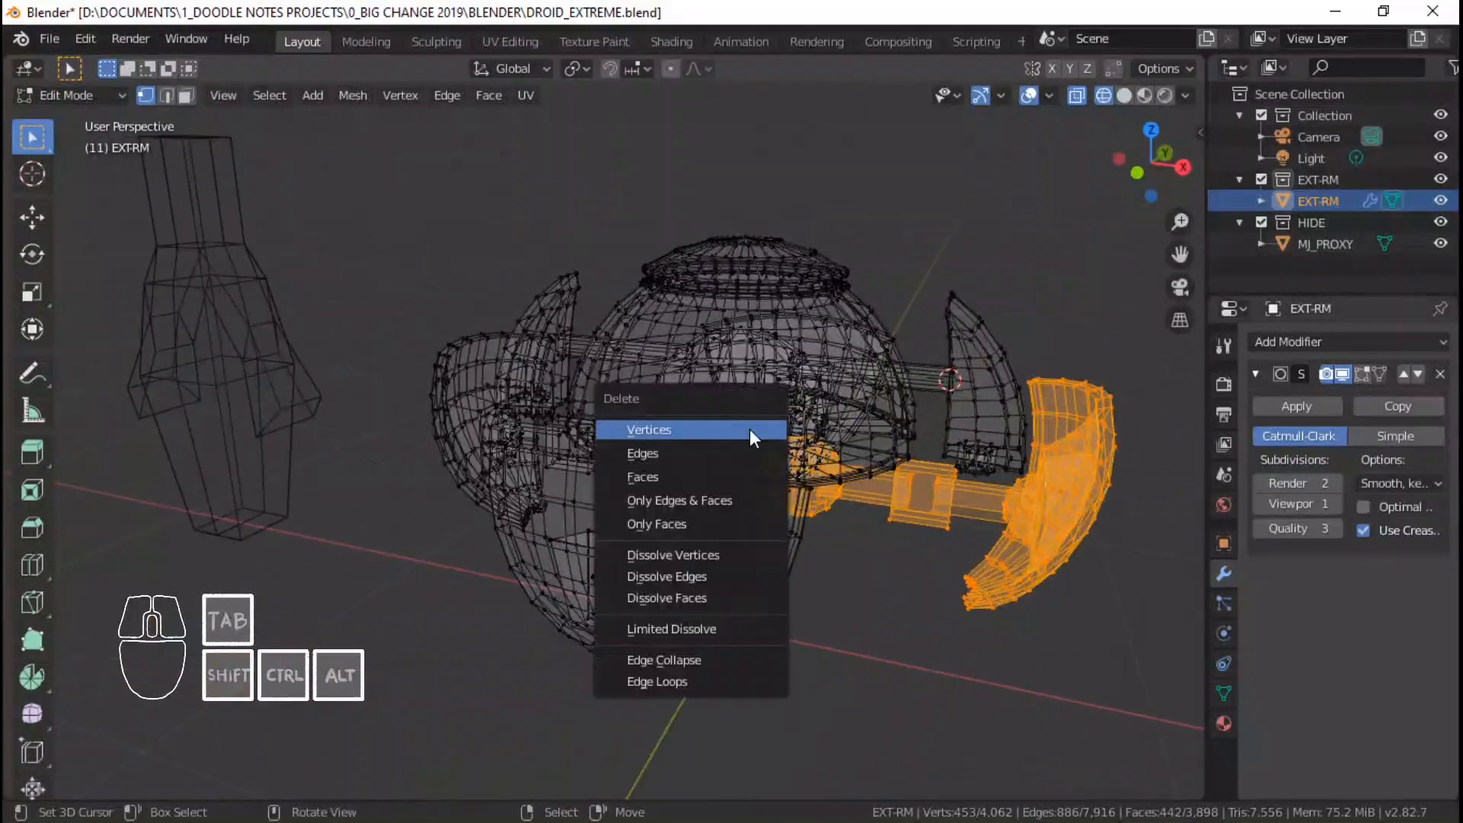
pyautogui.click(748, 428)
# Select all linked geometry of the arm assembly on the negative X side and delete its vertices.
pyautogui.moveTo(686, 475); pyautogui.dragTo(604, 483, button='middle')
pyautogui.scroll(2, 606, 479)
pyautogui.press('b')
pyautogui.moveTo(404, 454); pyautogui.dragTo(689, 624)
pyautogui.moveTo(689, 624); pyautogui.dragTo(839, 493, button='middle')
pyautogui.press('KP_1')
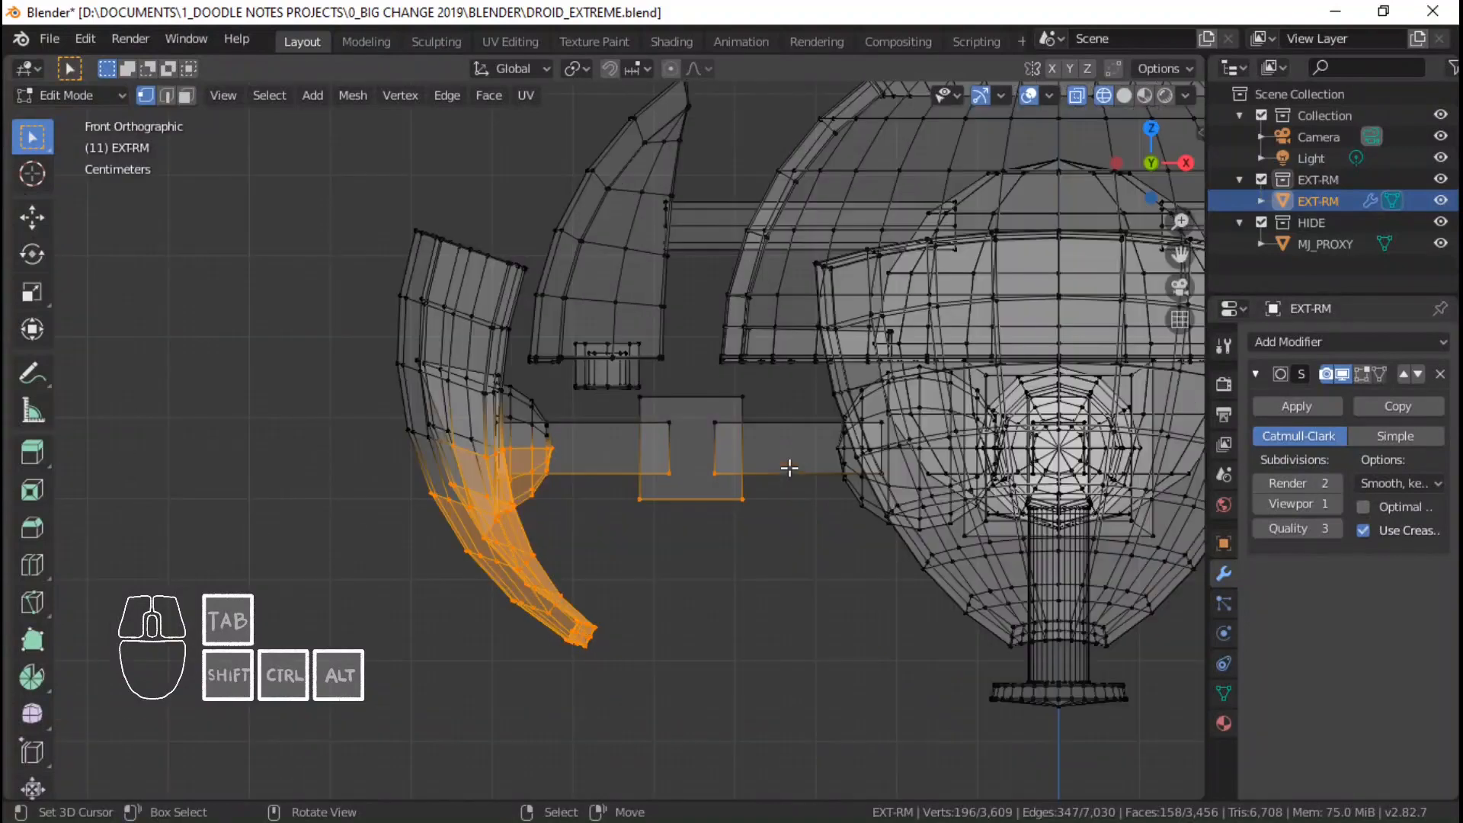
pyautogui.hotkey('ctrl', 'l')
pyautogui.press('x')
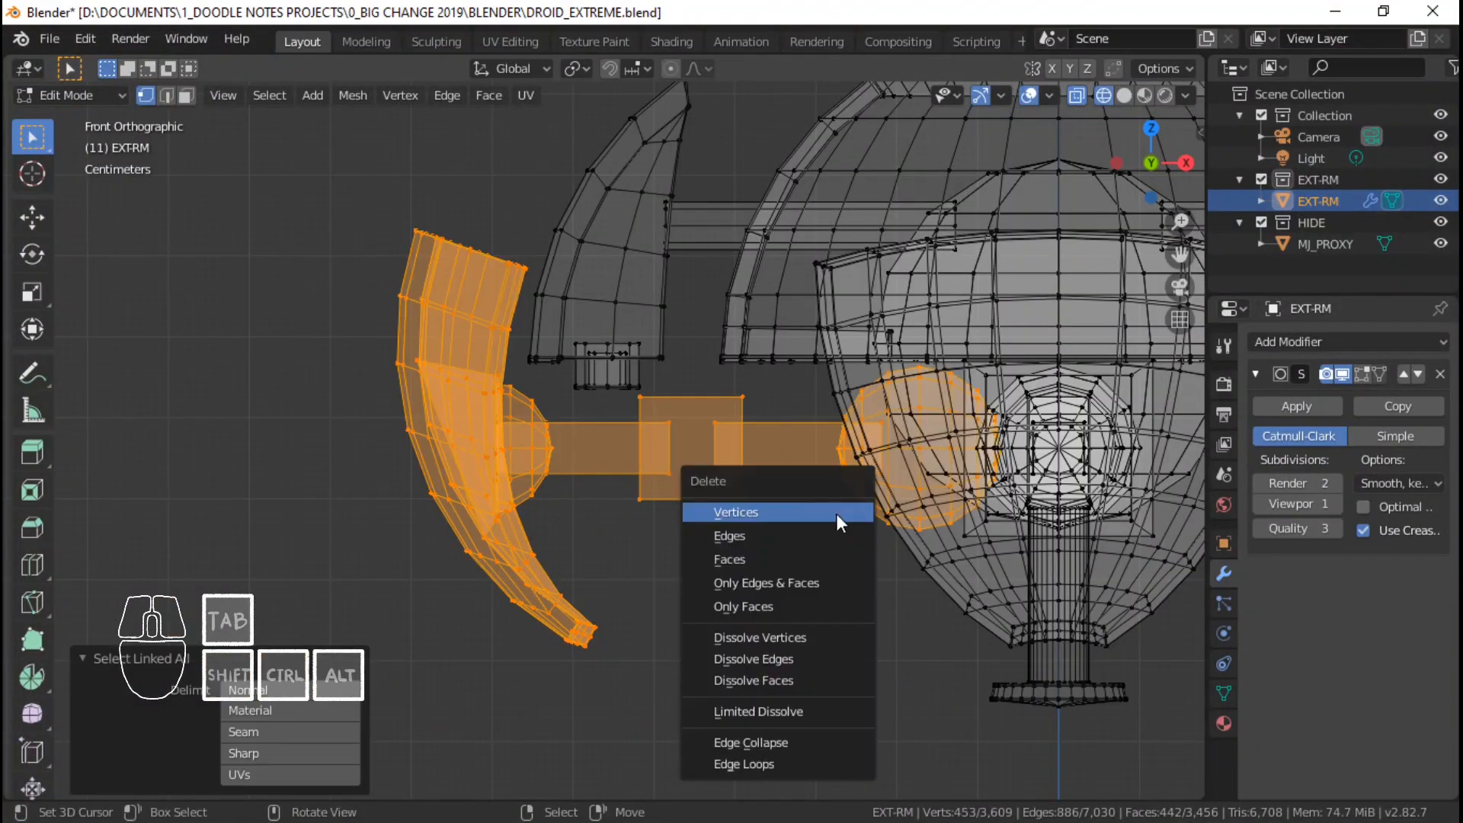
pyautogui.click(836, 514)
# Check the droid in Object Mode, return to Edit Mode and set the viewport to solid shading.
pyautogui.scroll(-2, 854, 495)
pyautogui.keyDown('shift'); pyautogui.moveTo(874, 469); pyautogui.dragTo(760, 470, button='middle'); pyautogui.keyUp('shift')
pyautogui.press('Tab')
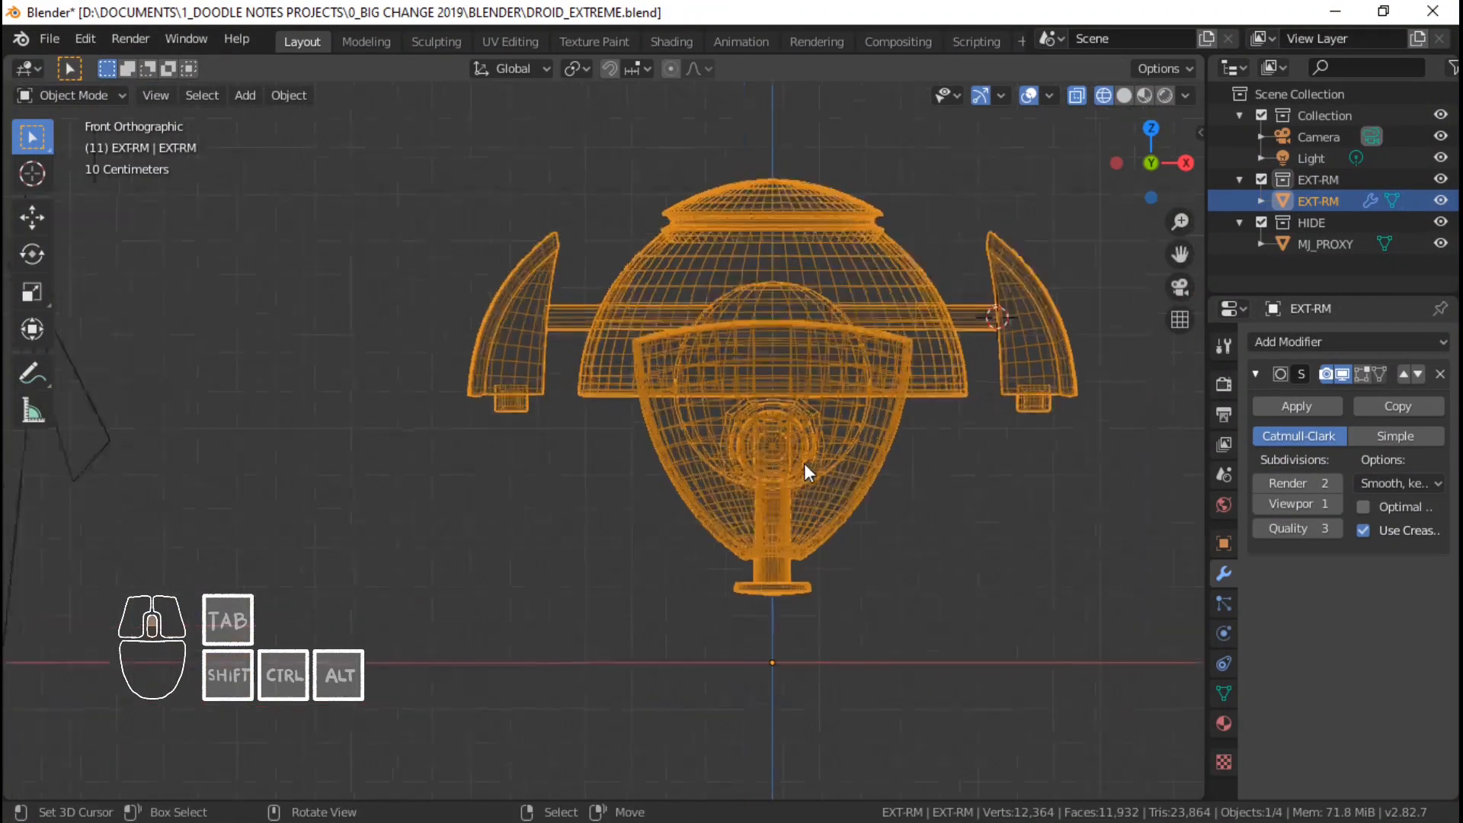
pyautogui.press('Tab')
pyautogui.keyDown('shift'); pyautogui.moveTo(934, 351); pyautogui.dragTo(784, 378, button='middle'); pyautogui.keyUp('shift')
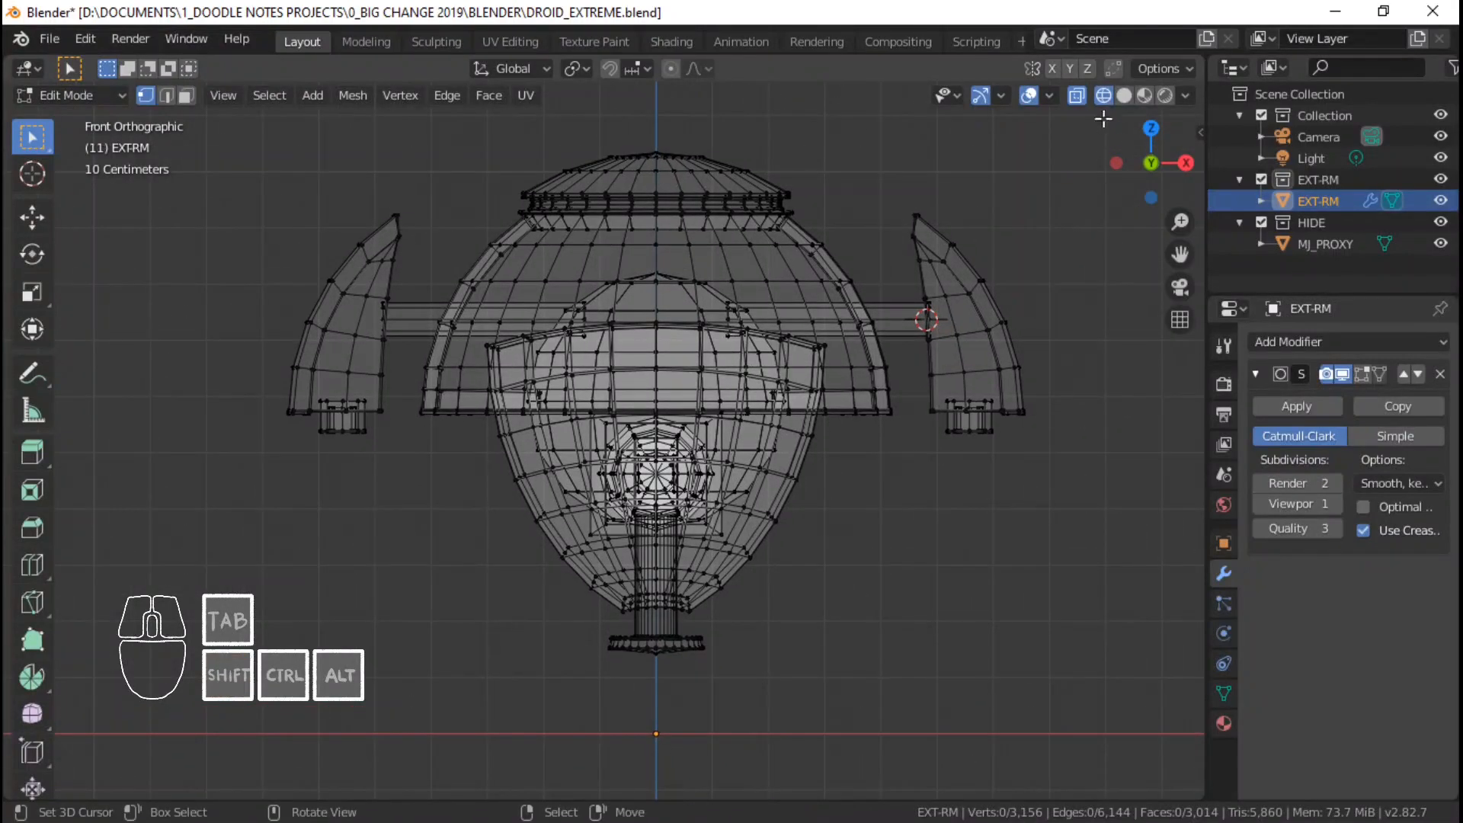
pyautogui.click(1124, 95)
pyautogui.moveTo(568, 476); pyautogui.dragTo(713, 478, button='middle')
pyautogui.scroll(-2, 651, 484)
pyautogui.scroll(2, 714, 479)
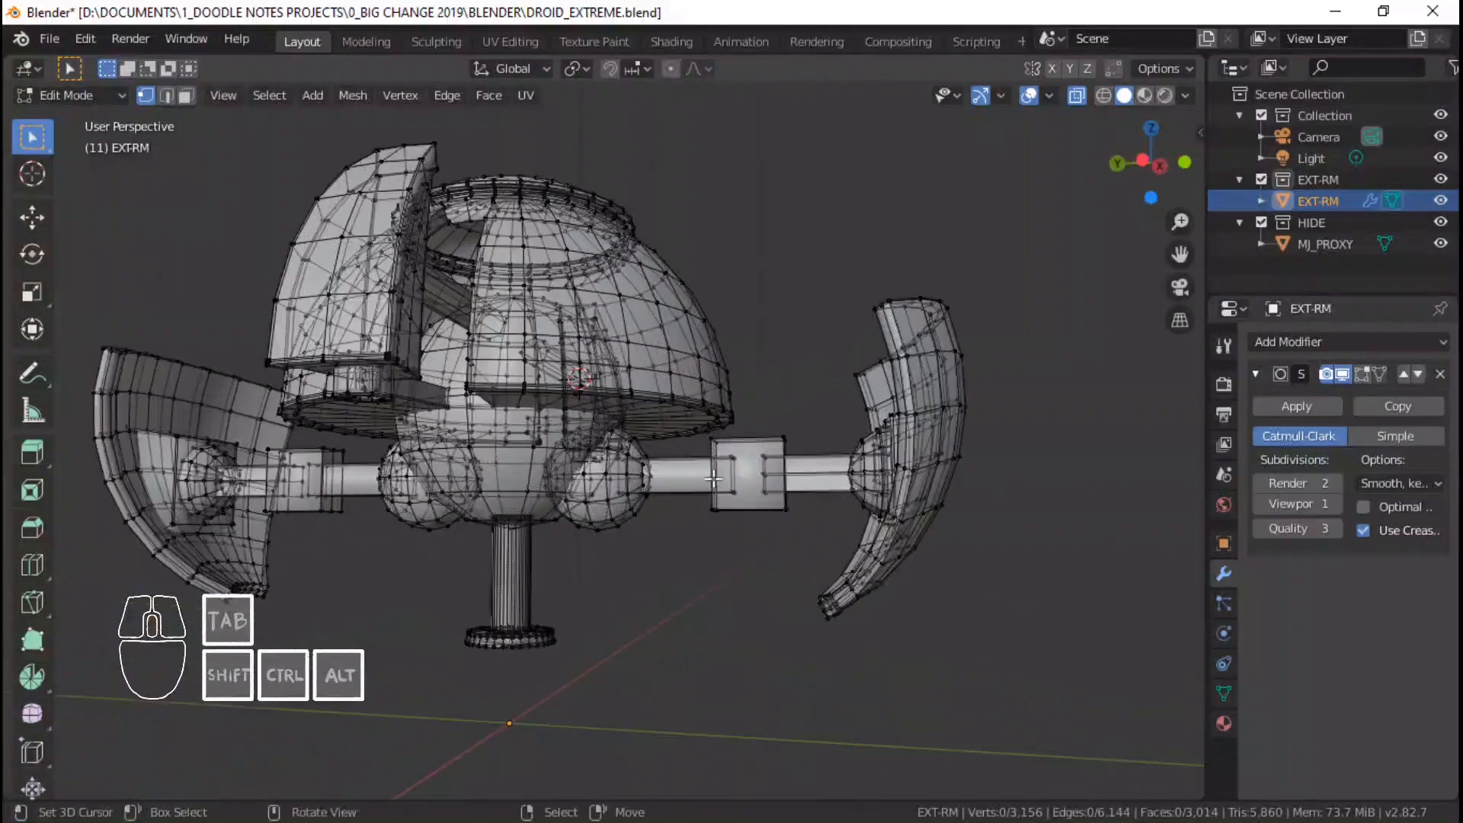
# In the front view, select the droid's negative X half and delete its vertices.
pyautogui.press('KP_1')
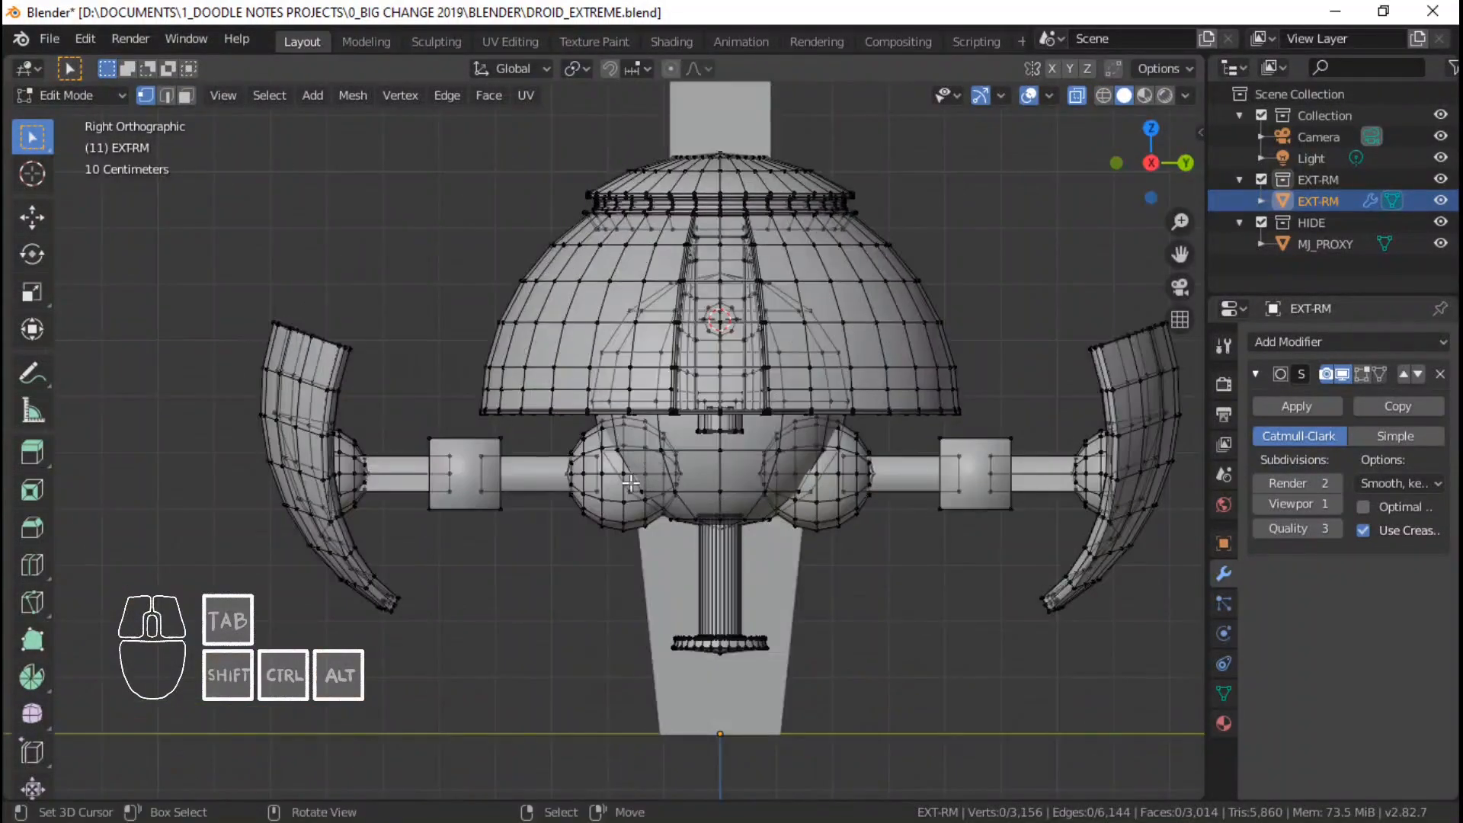
pyautogui.scroll(3, 674, 525)
pyautogui.scroll(-5, 673, 525)
pyautogui.scroll(2, 595, 439)
pyautogui.hotkey('alt', 'a')
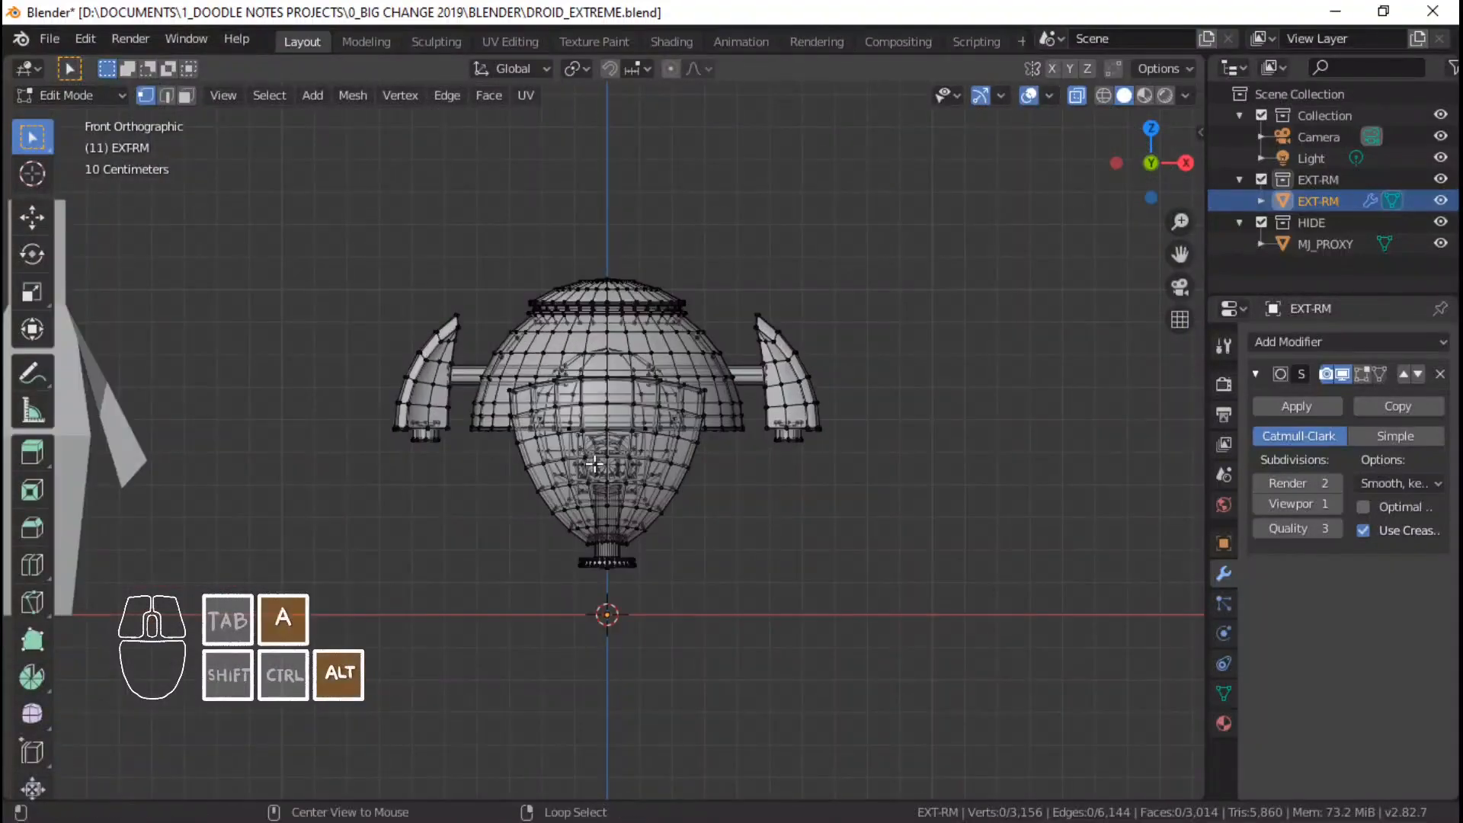
pyautogui.moveTo(339, 206); pyautogui.dragTo(601, 690)
pyautogui.scroll(4, 646, 577)
pyautogui.press('x')
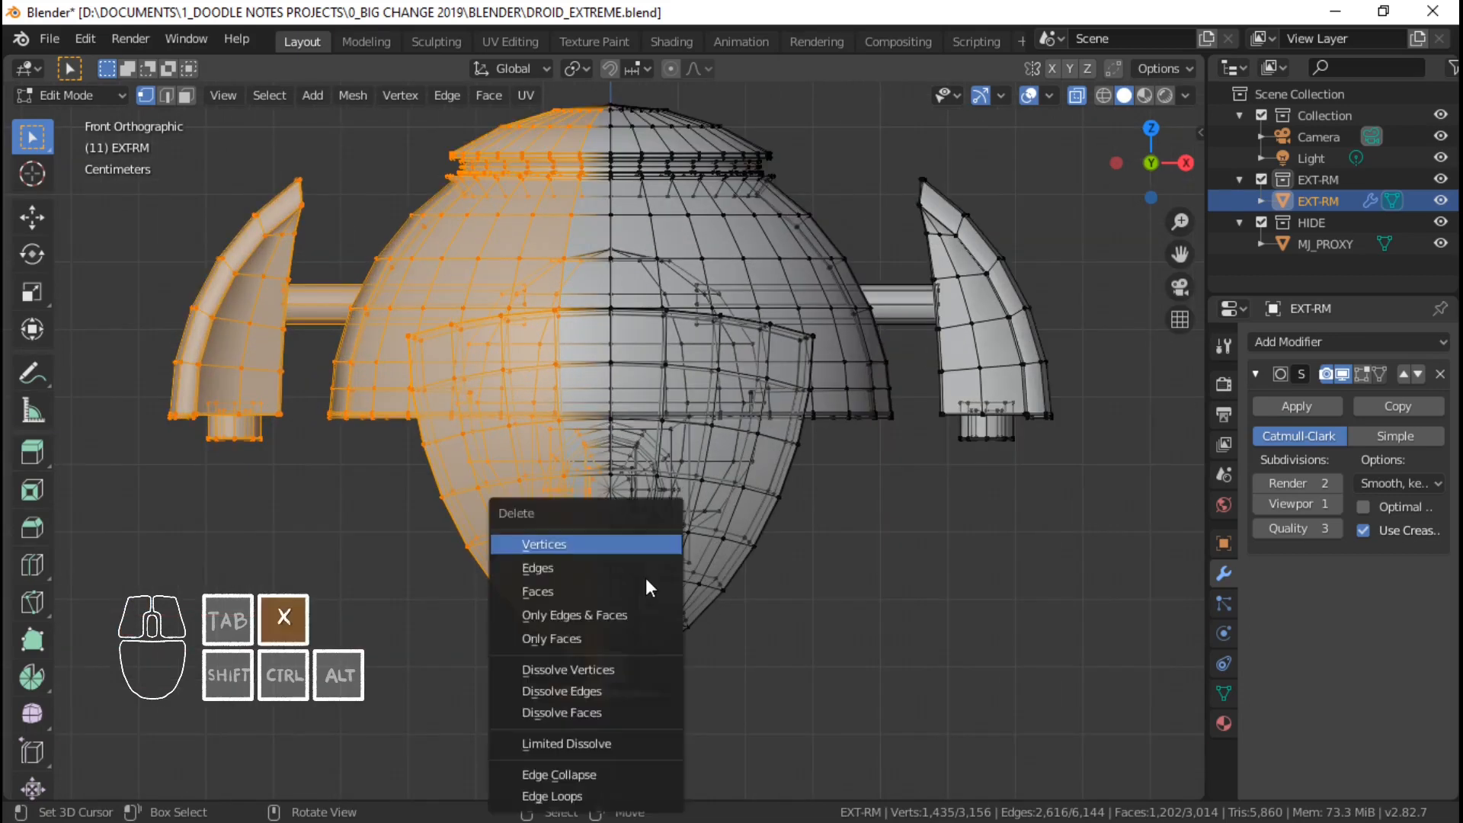
pyautogui.click(646, 543)
# Delete the remaining vertices on the negative X side of the centre line and save the file.
pyautogui.scroll(5, 646, 539)
pyautogui.moveTo(560, 194); pyautogui.dragTo(638, 718)
pyautogui.press('x')
pyautogui.click(623, 401)
pyautogui.hotkey('ctrl', 's')
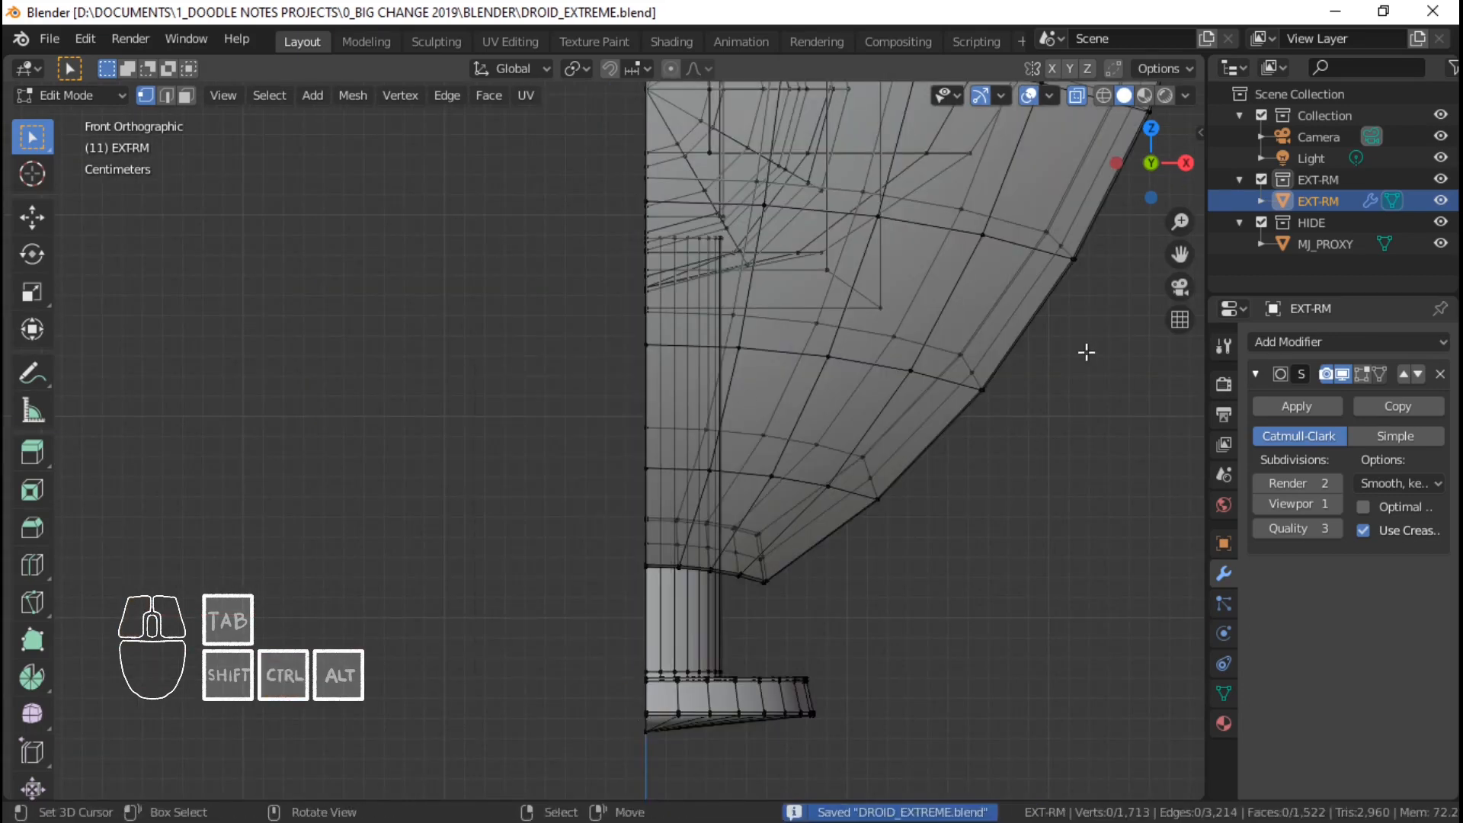
# Add a Mirror modifier on the X axis and move it above the Subdivision modifier.
pyautogui.click(1310, 341)
pyautogui.click(1065, 555)
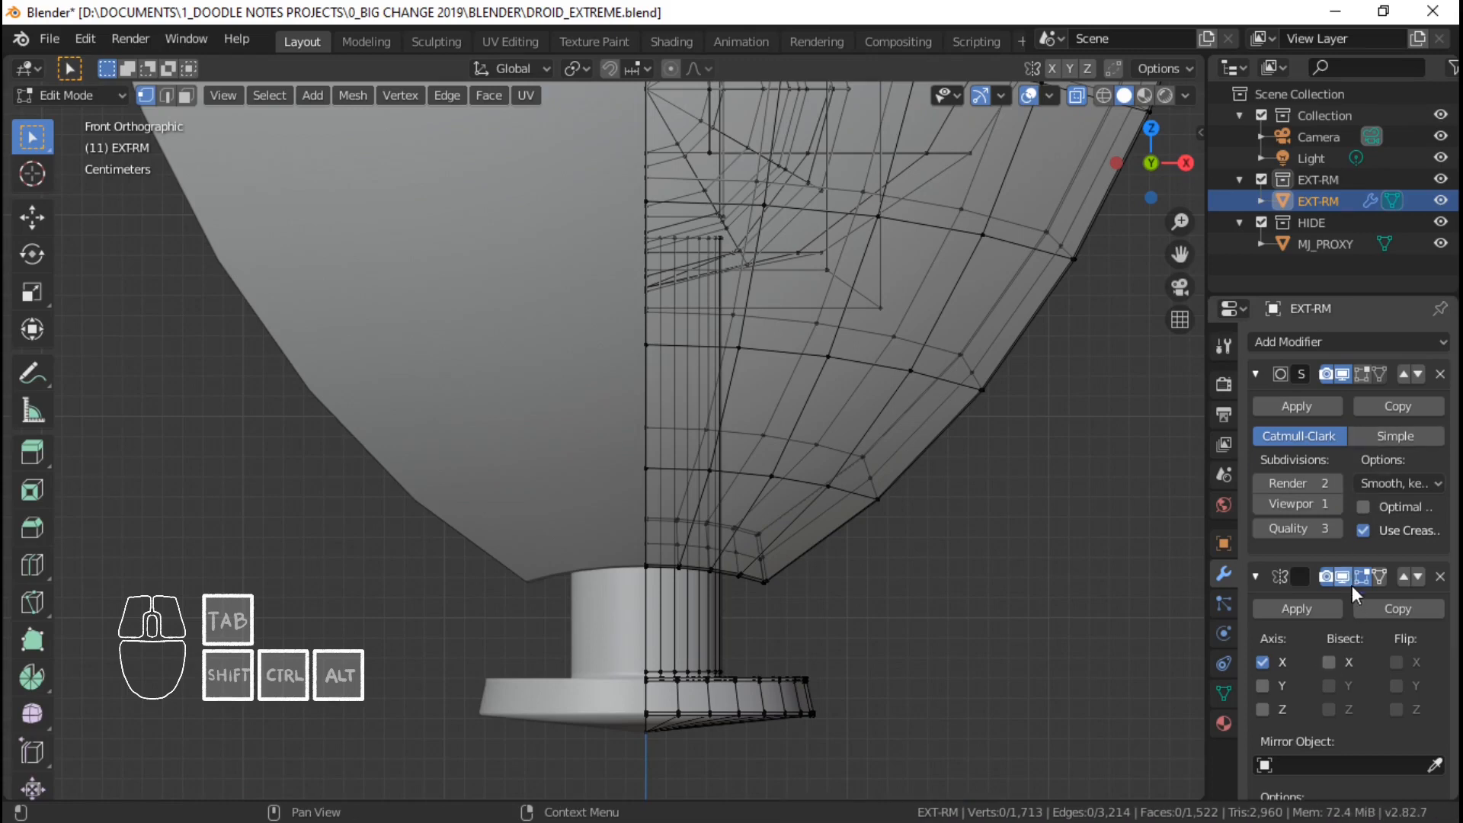
pyautogui.click(1403, 577)
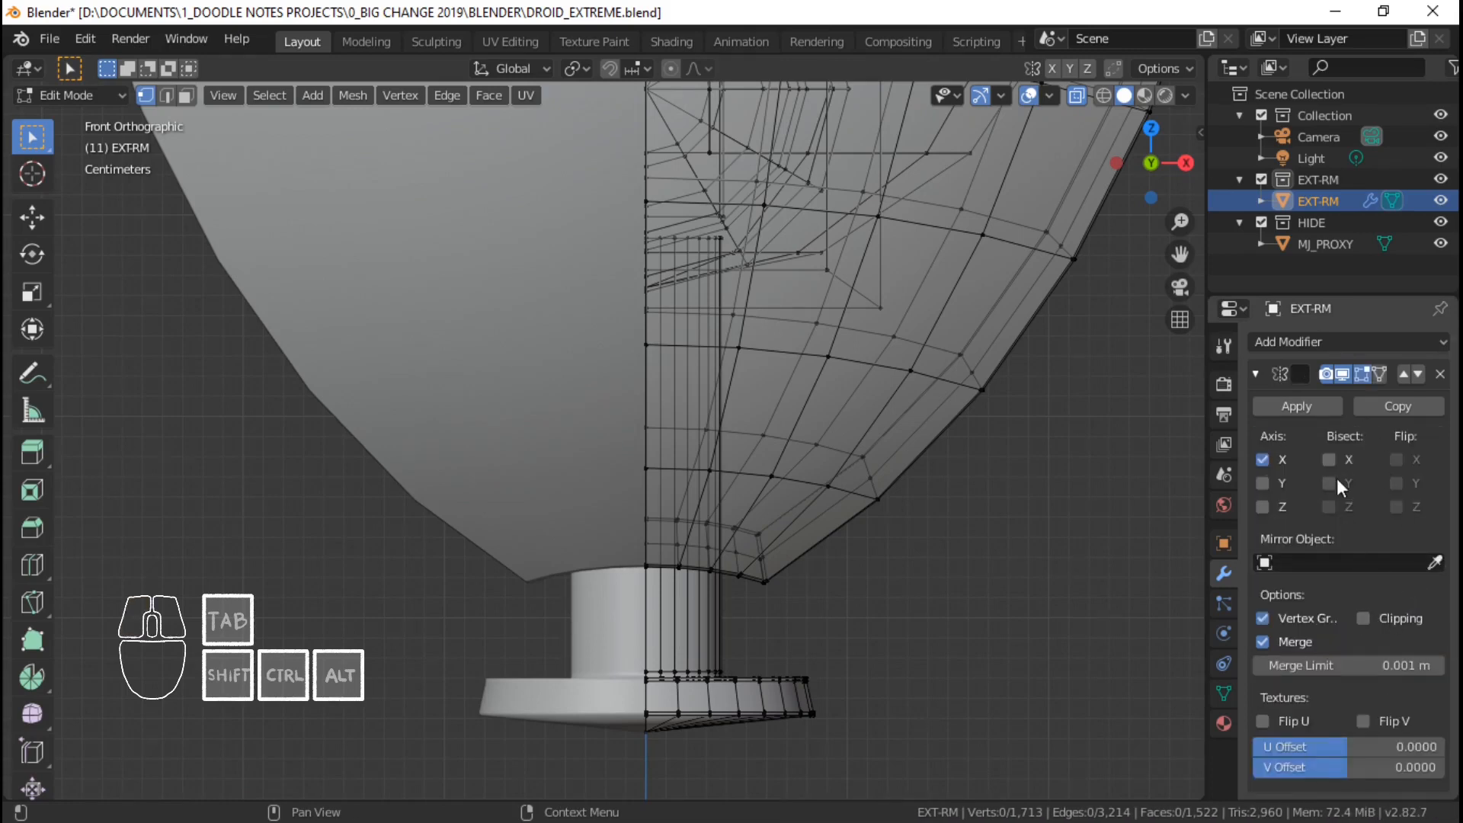
# Extrude the lower edge of the front arm's outer rod about 0.046 m along X toward the mirror plane.
pyautogui.press('Home')
pyautogui.moveTo(755, 409); pyautogui.dragTo(635, 455, button='middle')
pyautogui.scroll(5, 538, 509)
pyautogui.moveTo(636, 455); pyautogui.dragTo(551, 580, button='middle')
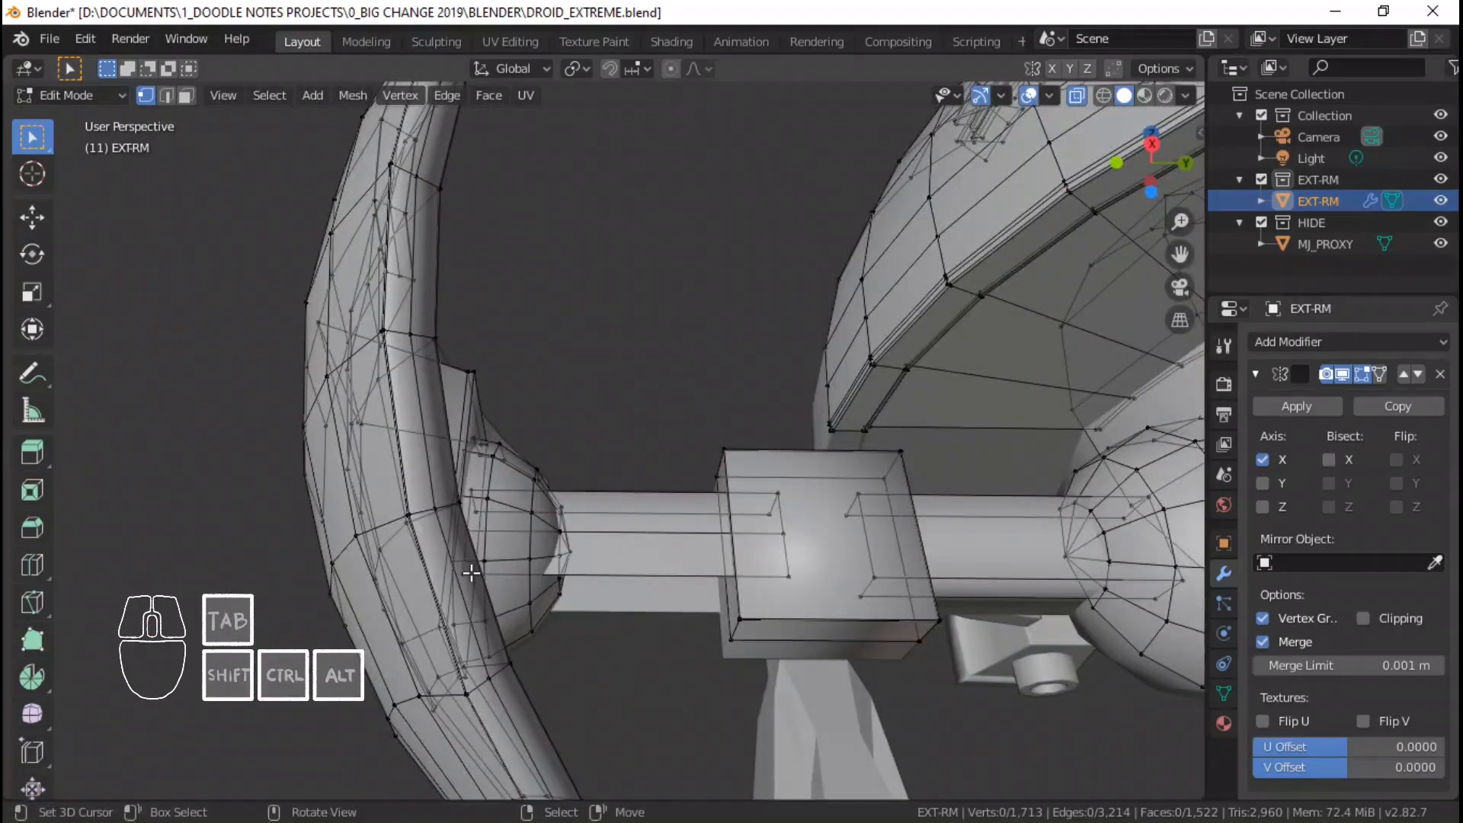
pyautogui.moveTo(756, 582); pyautogui.dragTo(692, 579, button='middle')
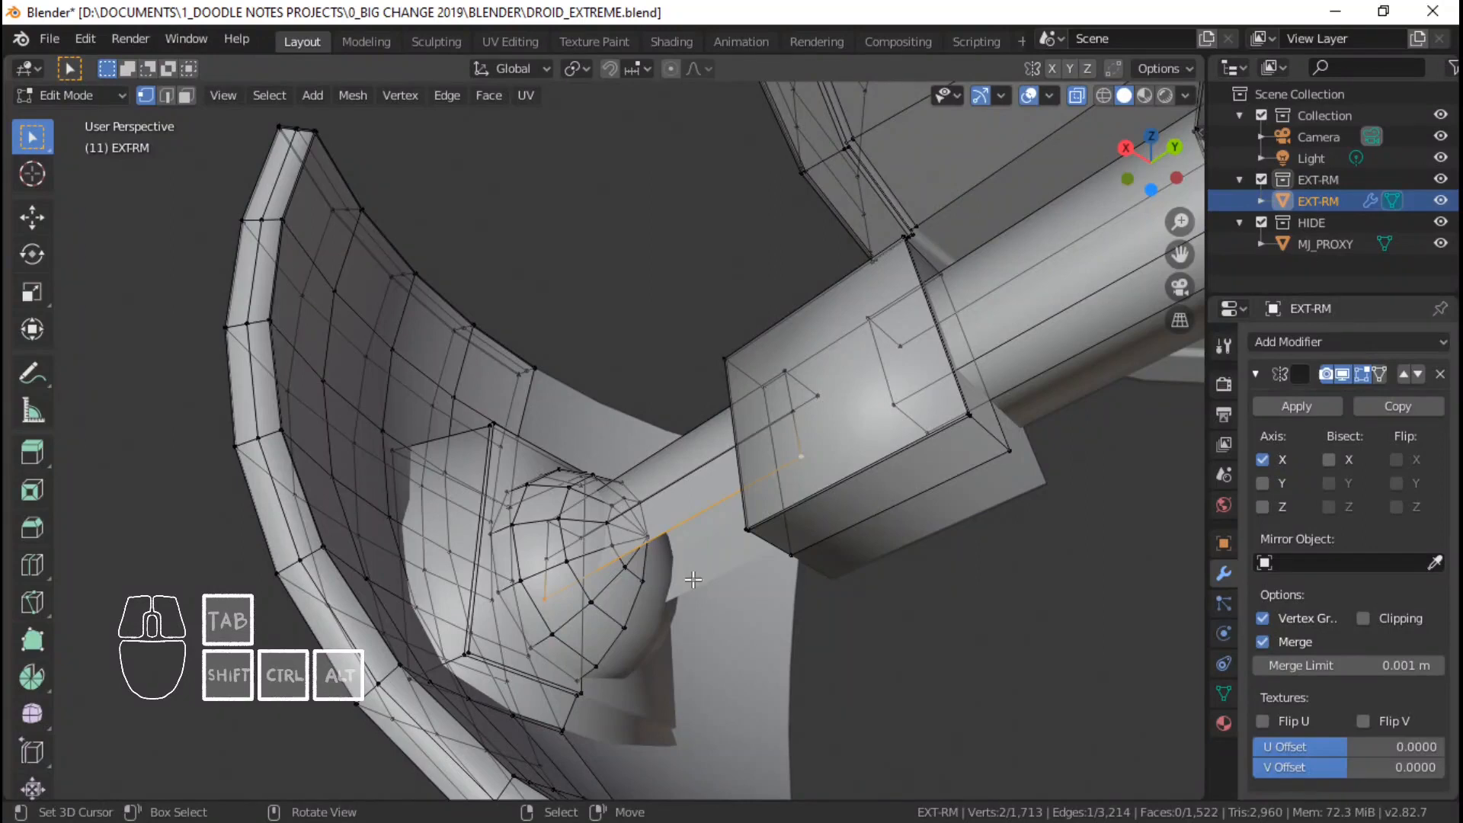
pyautogui.press('e')
pyautogui.press('x')
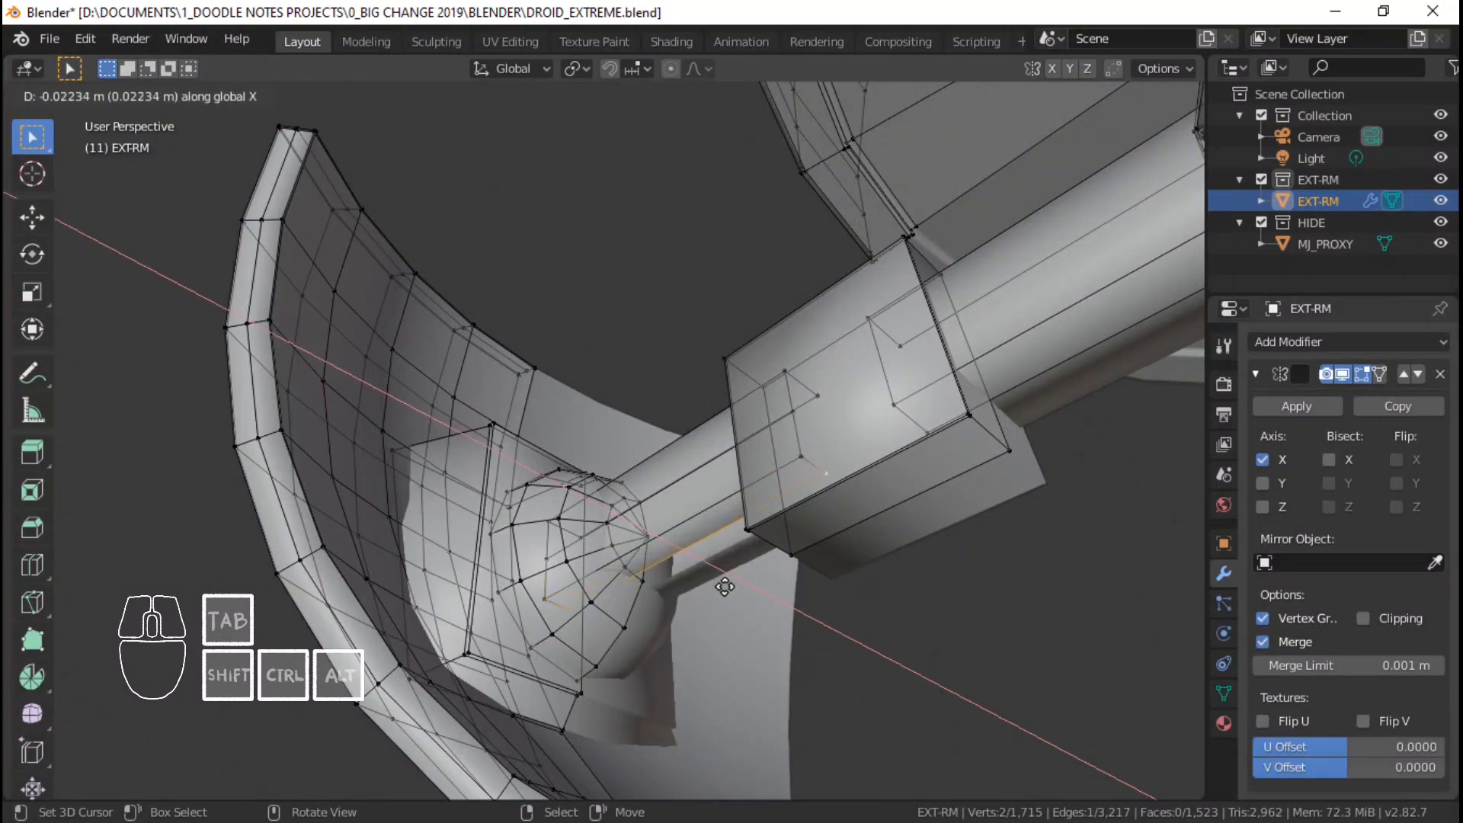
pyautogui.click(754, 595)
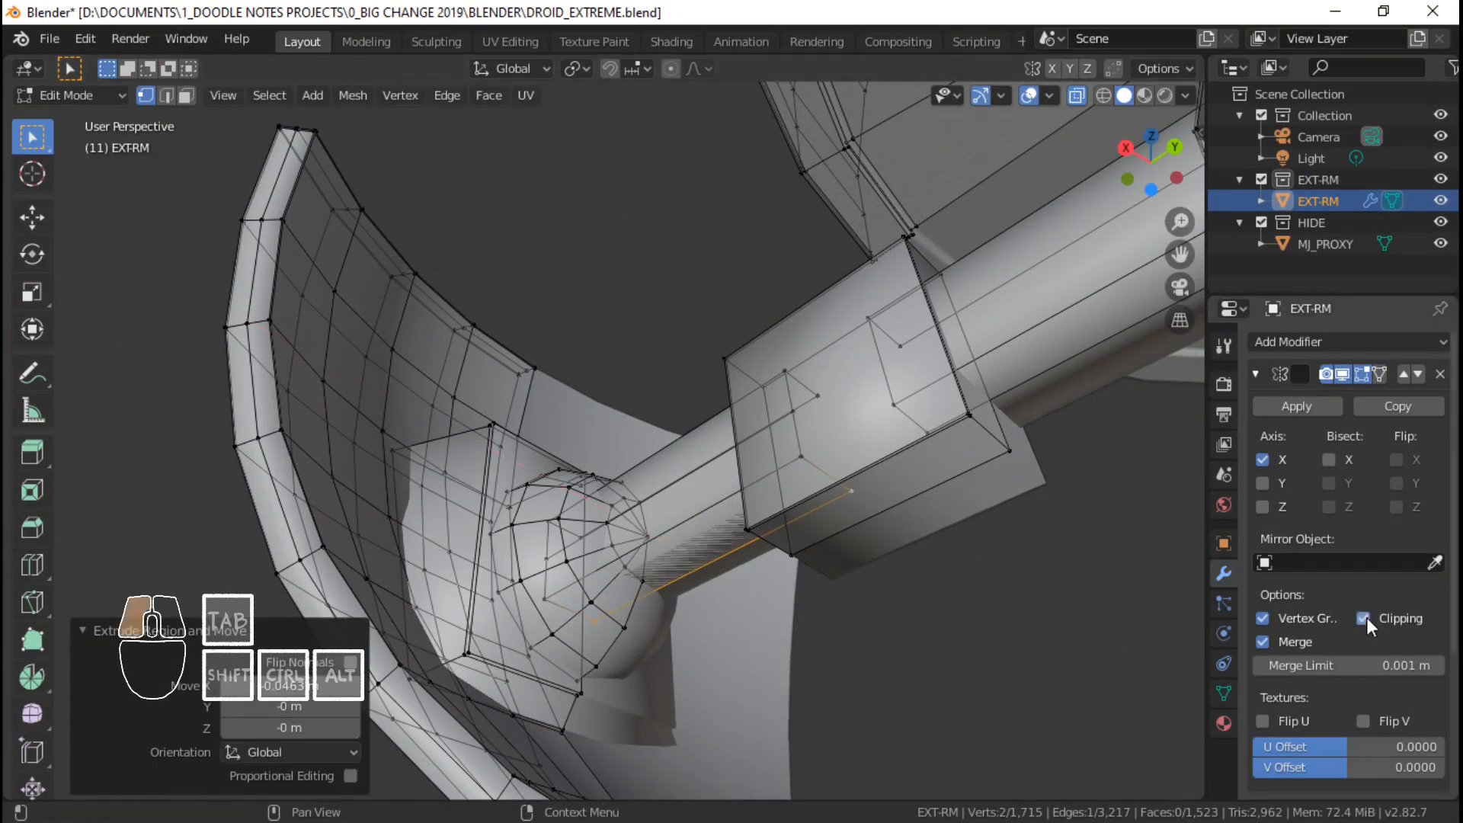
# Enable Clipping in the Mirror modifier and move the extruded rod edge along X about 0.03 m onto the mirror plane.
pyautogui.press('g')
pyautogui.press('x')
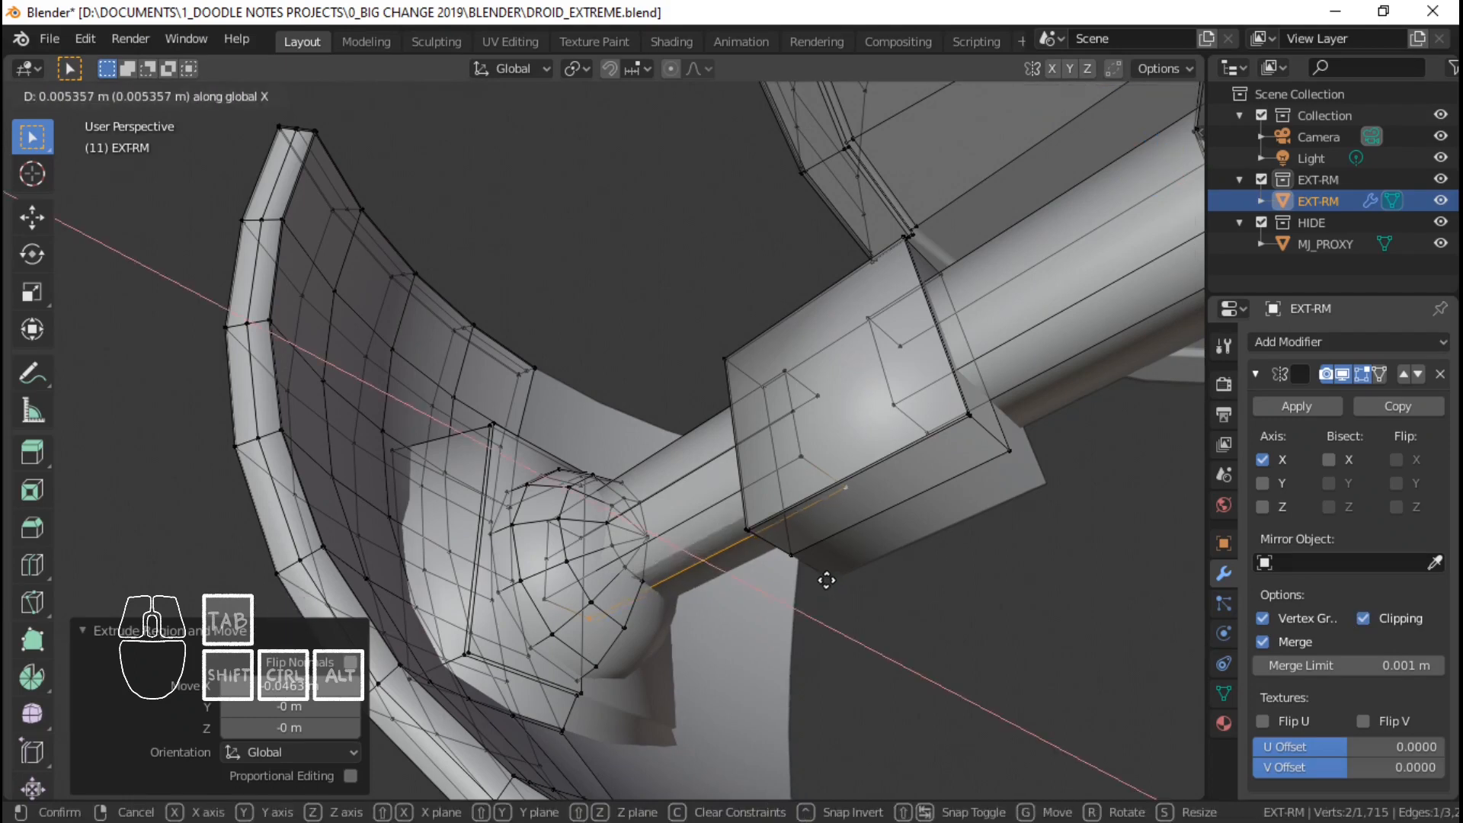
pyautogui.click(796, 568)
pyautogui.press('g')
pyautogui.press('x')
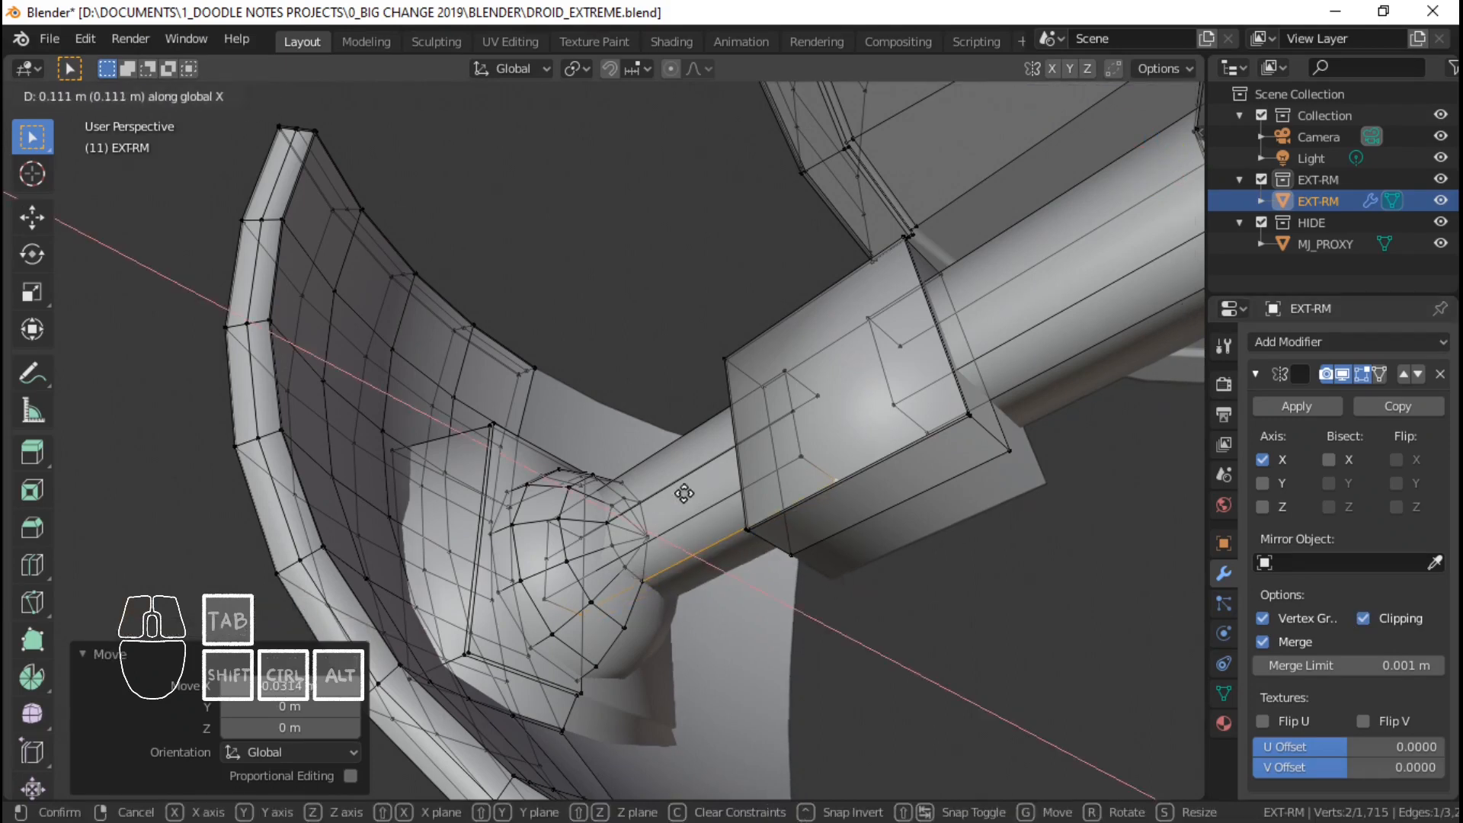
pyautogui.rightClick(683, 499)
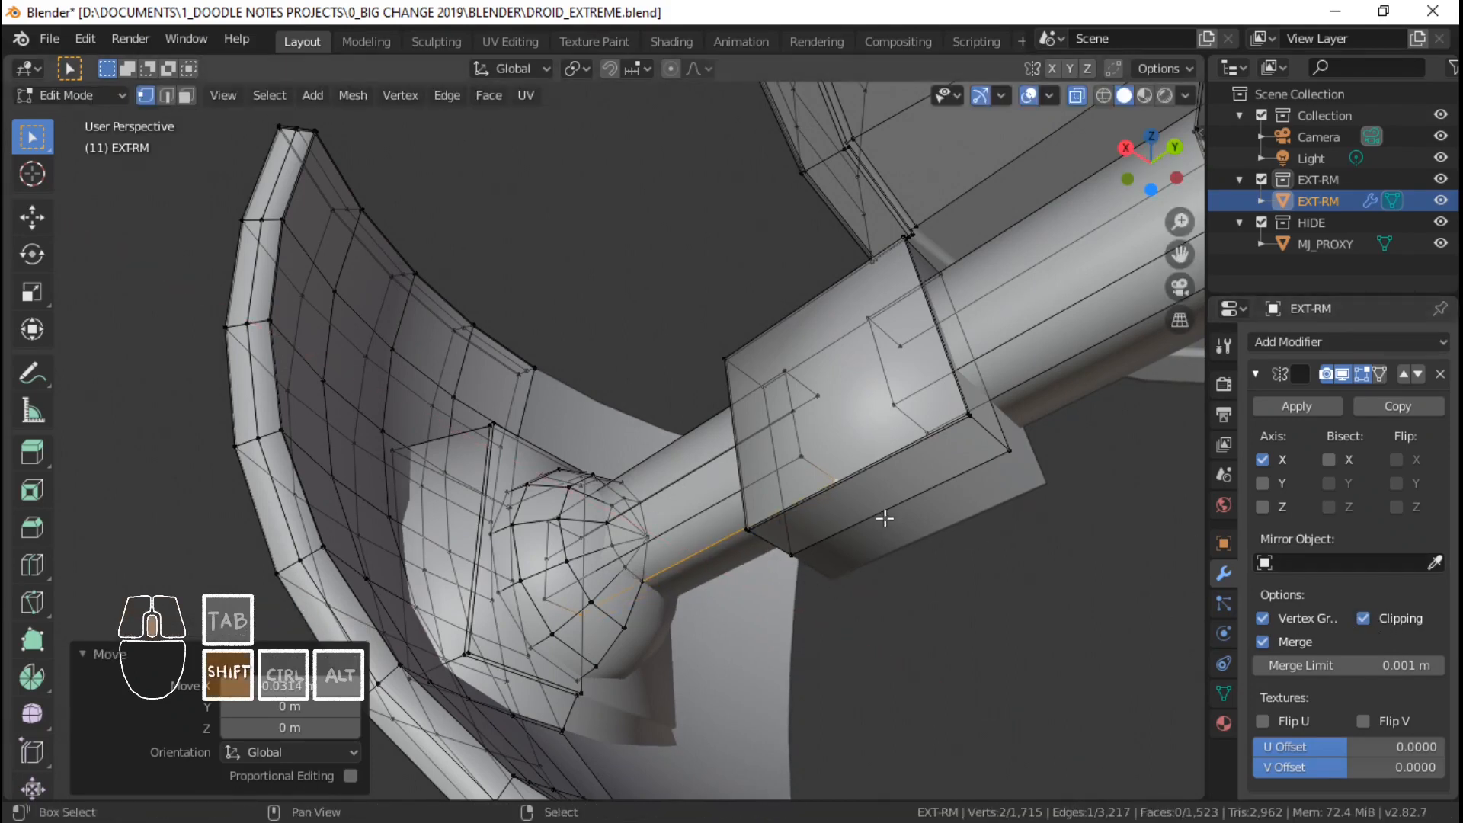
# Inspect the mirrored droid in Object Mode and examine the rear arm's rod and joint back in Edit Mode.
pyautogui.keyDown('shift'); pyautogui.moveTo(884, 516); pyautogui.dragTo(803, 454, button='middle'); pyautogui.keyUp('shift')
pyautogui.scroll(-7, 803, 454)
pyautogui.moveTo(770, 358); pyautogui.dragTo(800, 481, button='middle')
pyautogui.scroll(-2, 800, 481)
pyautogui.press('Tab')
pyautogui.scroll(3, 654, 416)
pyautogui.moveTo(525, 419); pyautogui.dragTo(861, 435, button='middle')
pyautogui.keyDown('shift'); pyautogui.moveTo(861, 434); pyautogui.dragTo(1052, 434, button='middle'); pyautogui.keyUp('shift')
pyautogui.press('Tab')
pyautogui.moveTo(731, 495); pyautogui.dragTo(814, 421, button='middle')
pyautogui.press('r')
pyautogui.press('x')
pyautogui.rightClick(760, 421)
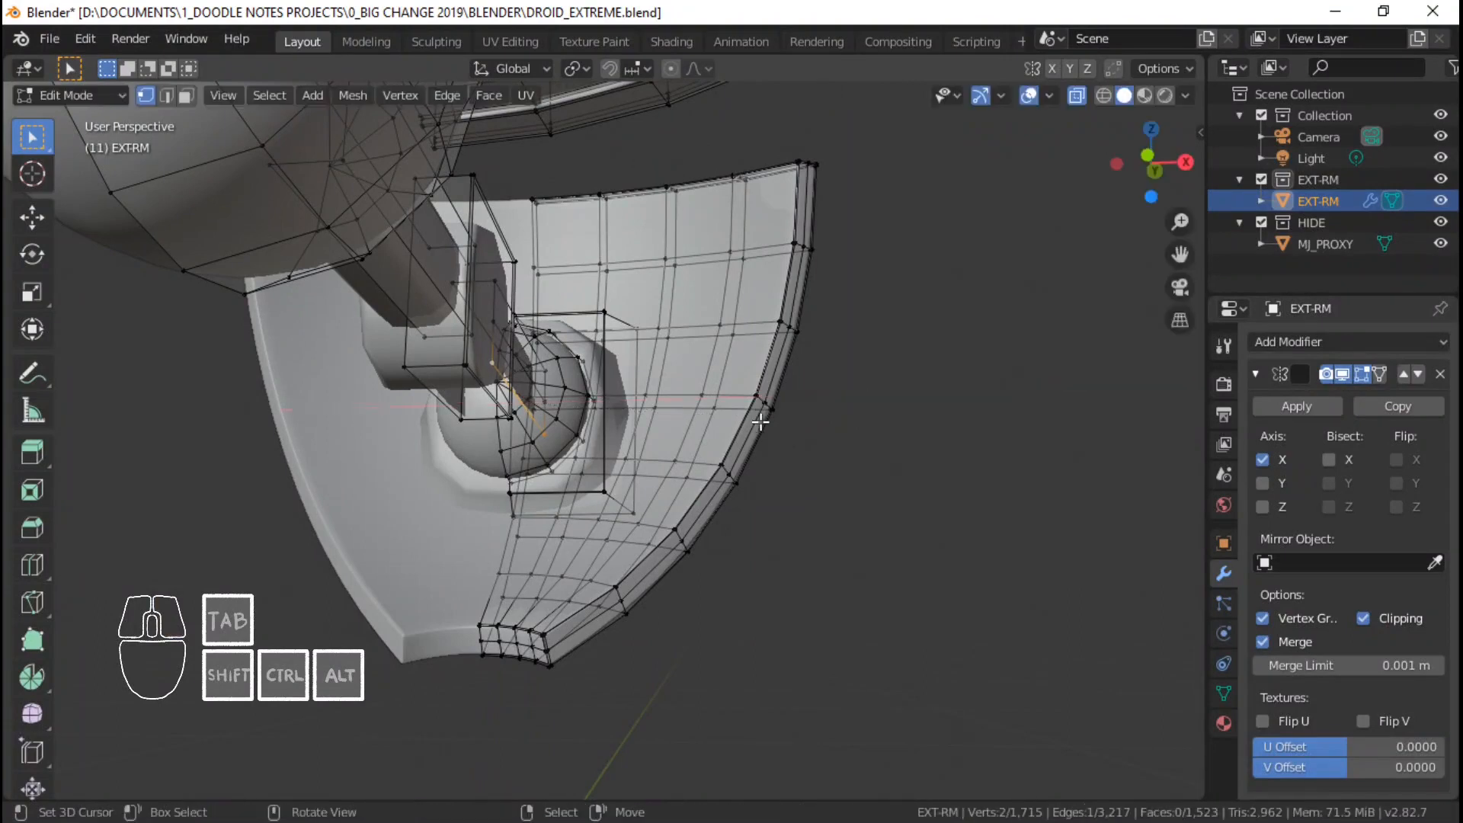
# Extrude the edge of the rear arm's outer rod about 0.148 m along negative X to the mirror plane.
pyautogui.press('e')
pyautogui.press('x')
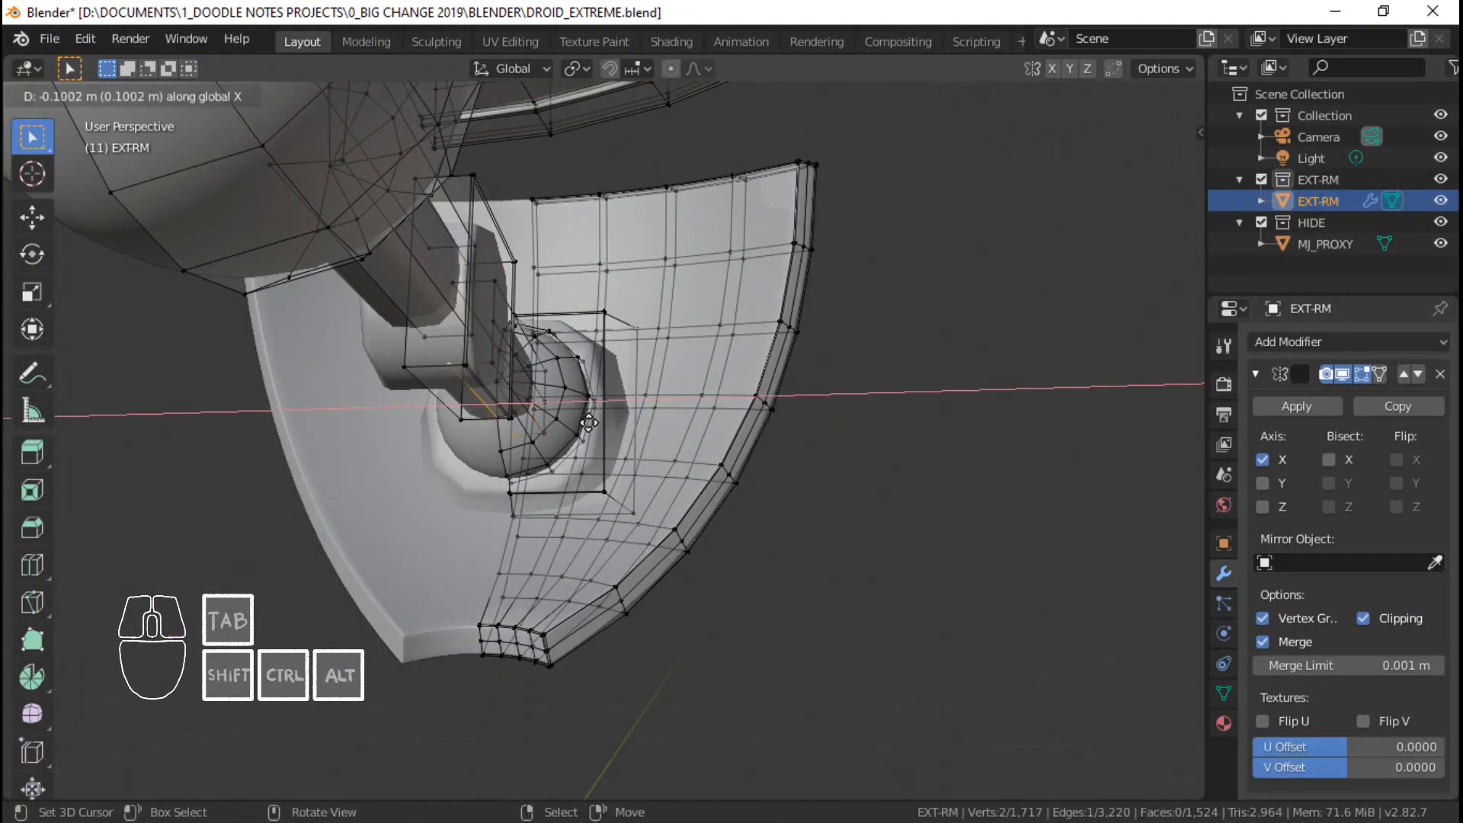
pyautogui.click(588, 424)
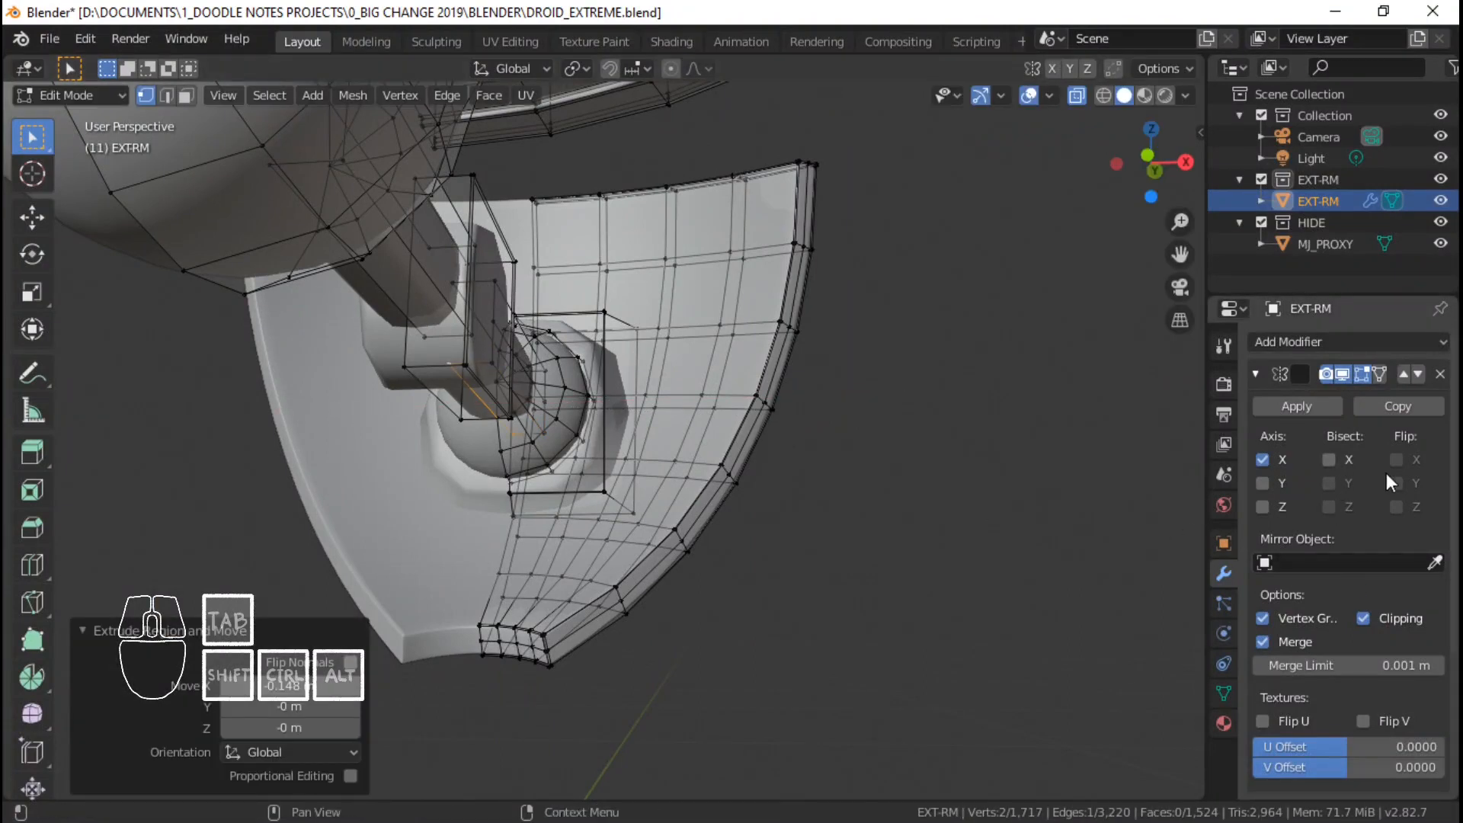
# Turn off the Subdivision modifier's viewport display and check the droid in Object Mode before returning to Edit Mode.
pyautogui.scroll(-5, 1385, 564)
pyautogui.keyDown('shift'); pyautogui.moveTo(533, 342); pyautogui.dragTo(720, 526, button='middle'); pyautogui.keyUp('shift')
pyautogui.scroll(-3, 601, 436)
pyautogui.press('Tab')
pyautogui.press('Tab')
pyautogui.moveTo(720, 526); pyautogui.dragTo(530, 496, button='middle')
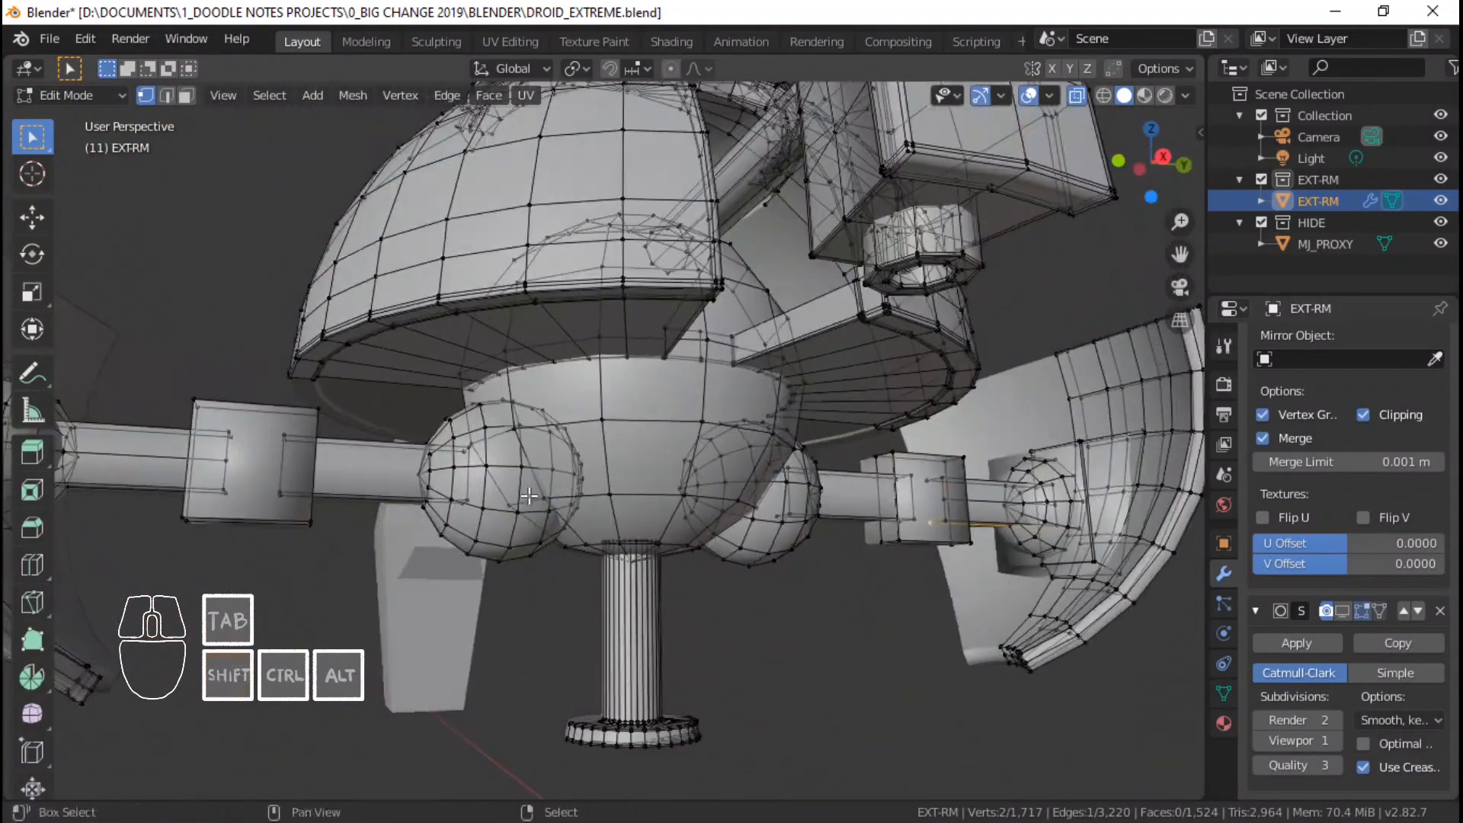
# Add one centred lengthwise loop cut to the inner rod of the front arm.
pyautogui.click(279, 466)
pyautogui.rightClick(345, 476)
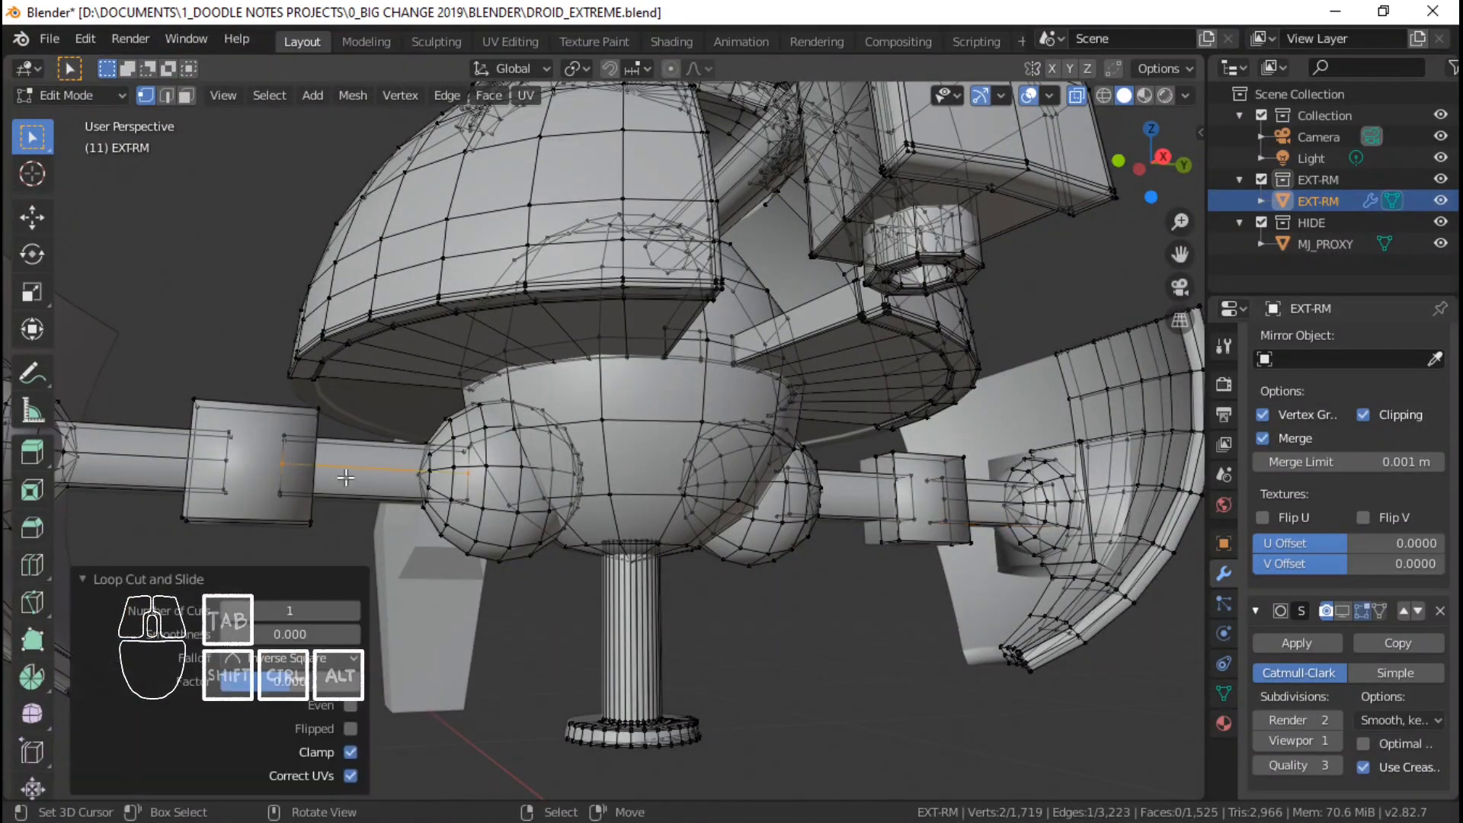
pyautogui.hotkey('ctrl', 'r')
pyautogui.click(904, 498)
pyautogui.rightClick(904, 500)
pyautogui.hotkey('ctrl', 'z')
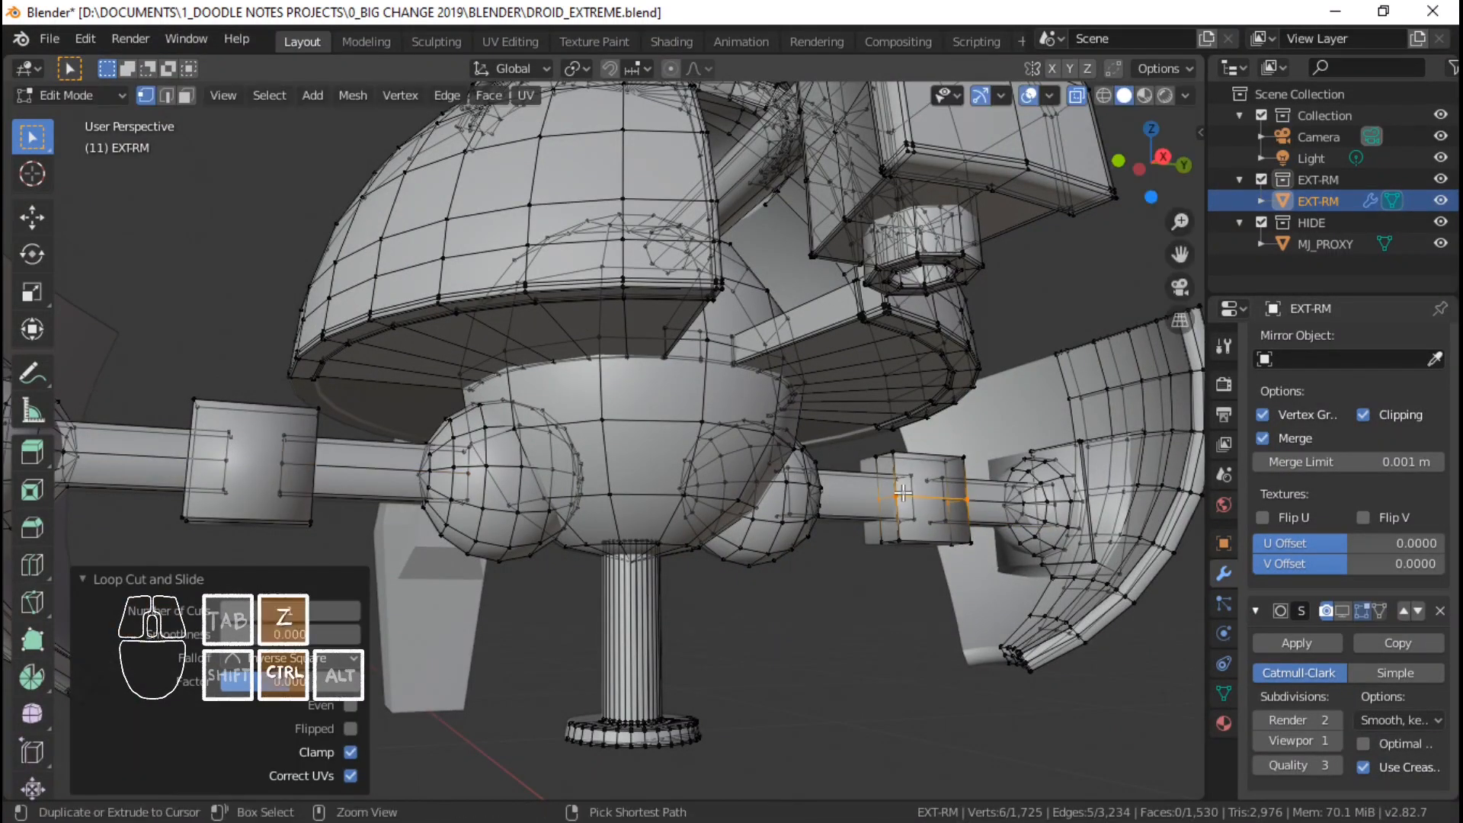
# Add one centred lengthwise loop cut to the inner rod of the rear arm.
pyautogui.hotkey('ctrl', 'r')
pyautogui.click(790, 495)
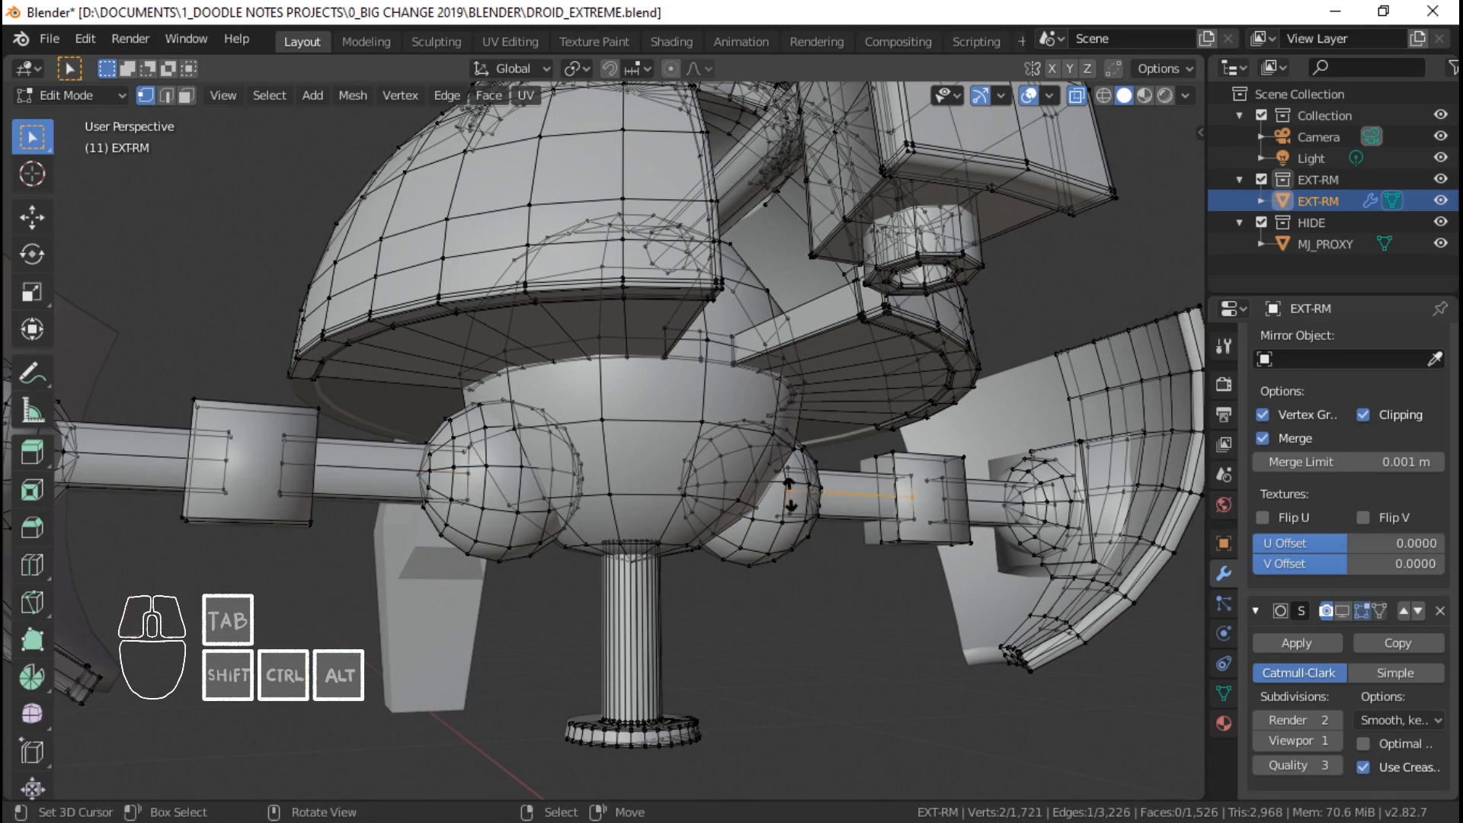
pyautogui.rightClick(790, 496)
# Return to Object Mode and apply the droid's Mirror modifier.
pyautogui.scroll(-4, 785, 493)
pyautogui.press('Tab')
pyautogui.moveTo(771, 490); pyautogui.dragTo(612, 273, button='middle')
pyautogui.scroll(4, 632, 297)
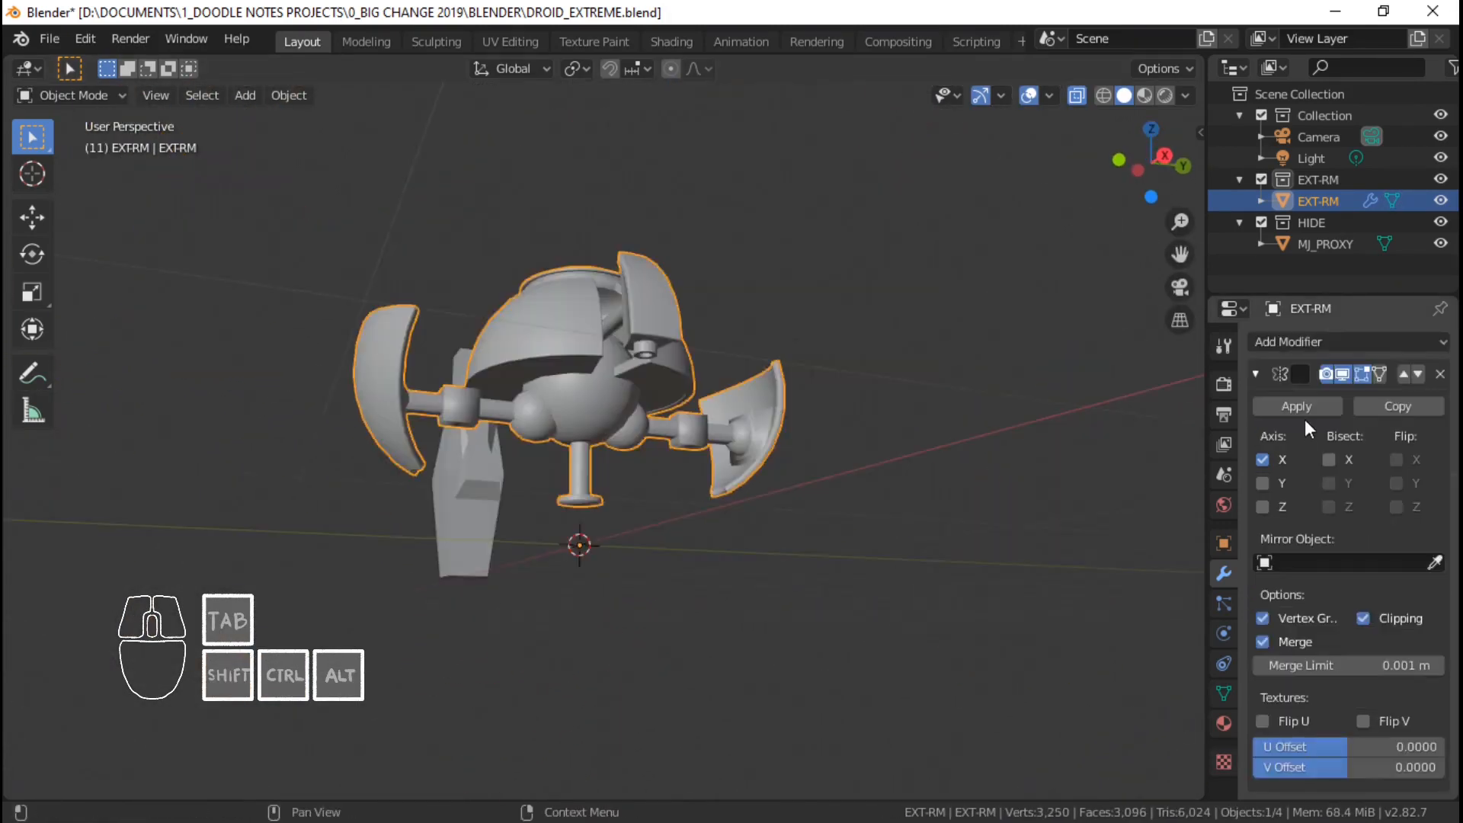
pyautogui.click(1306, 411)
# Select the complete front and rear arms with all their linked geometry in the right orthographic view.
pyautogui.press('Tab')
pyautogui.press('KP_3')
pyautogui.hotkey('alt', 'a')
pyautogui.moveTo(331, 423); pyautogui.dragTo(528, 531)
pyautogui.scroll(3, 655, 412)
pyautogui.keyDown('shift'); pyautogui.moveTo(653, 408); pyautogui.dragTo(968, 567); pyautogui.keyUp('shift')
pyautogui.hotkey('ctrl', 'l')
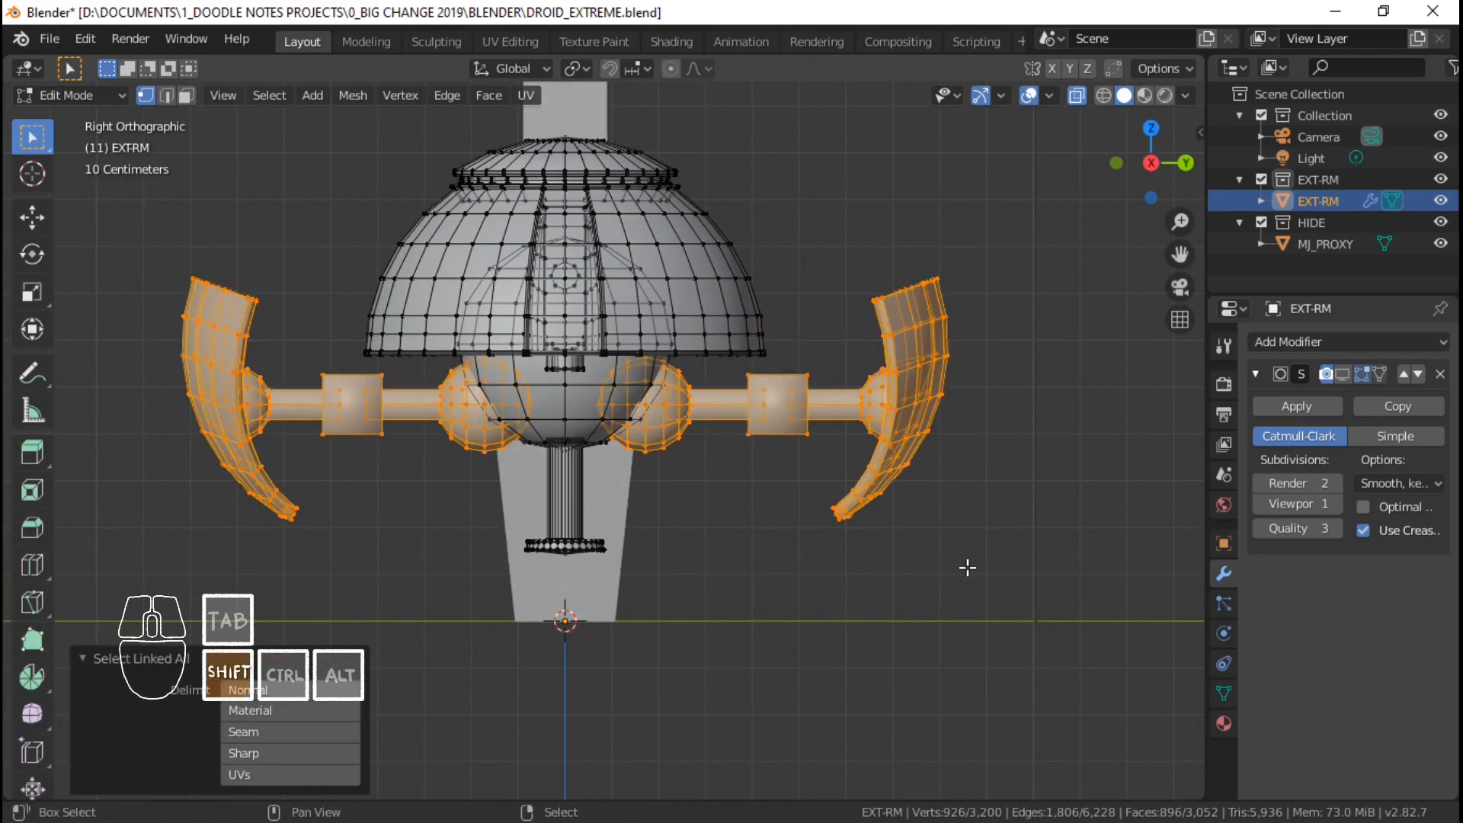
# Duplicate the two selected arms in place and rotate the copies 90° about the Z axis.
pyautogui.hotkey('shift', 'd')
pyautogui.rightClick(928, 583)
pyautogui.write('rz90')
pyautogui.press('Return')
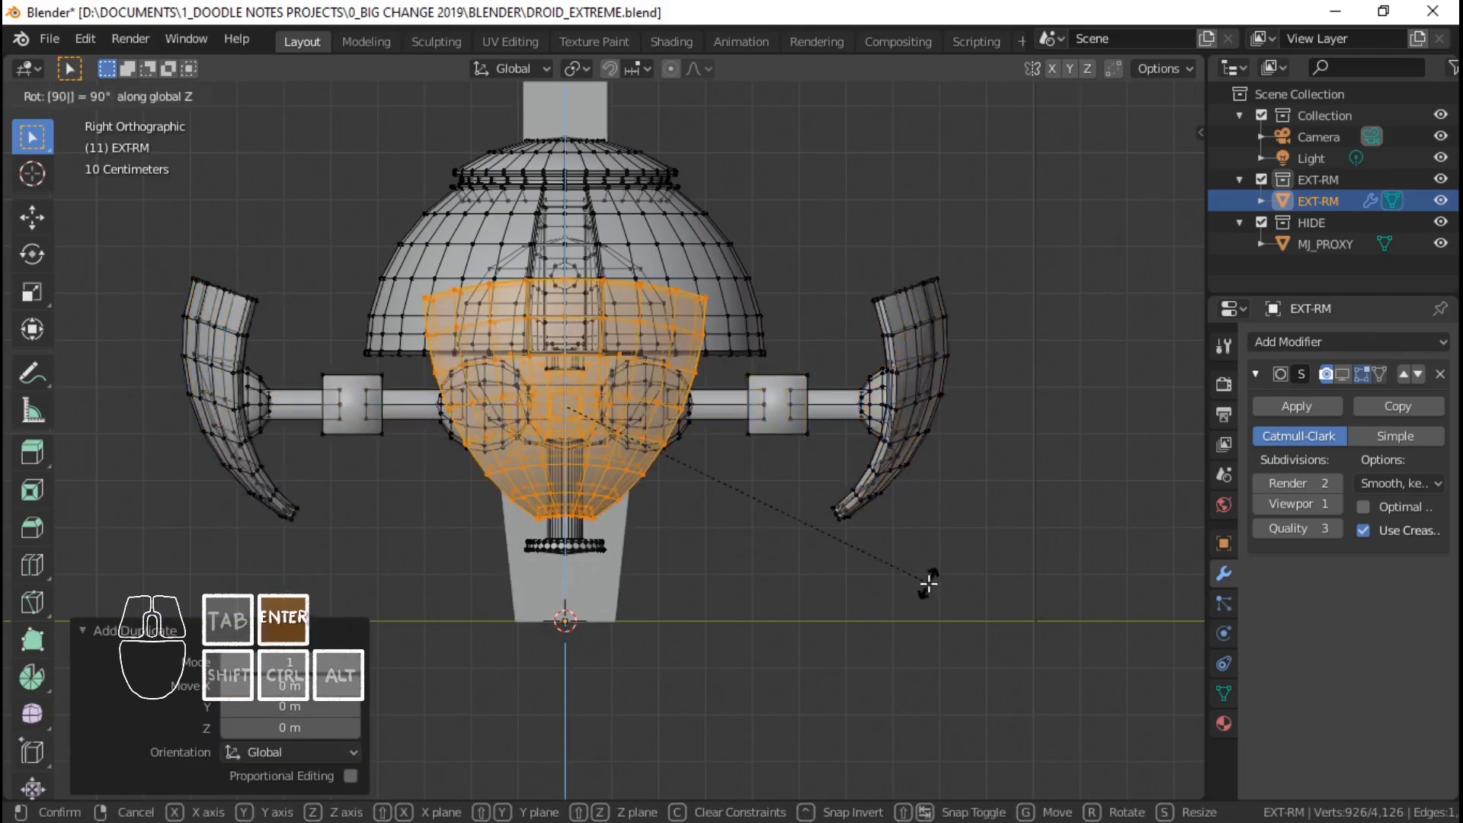
# Examine the droid's four arms from below in Object Mode, and clear the mesh selection.
pyautogui.moveTo(780, 457); pyautogui.dragTo(640, 425, button='middle')
pyautogui.scroll(4, 641, 515)
pyautogui.press('Tab')
pyautogui.scroll(-2, 623, 361)
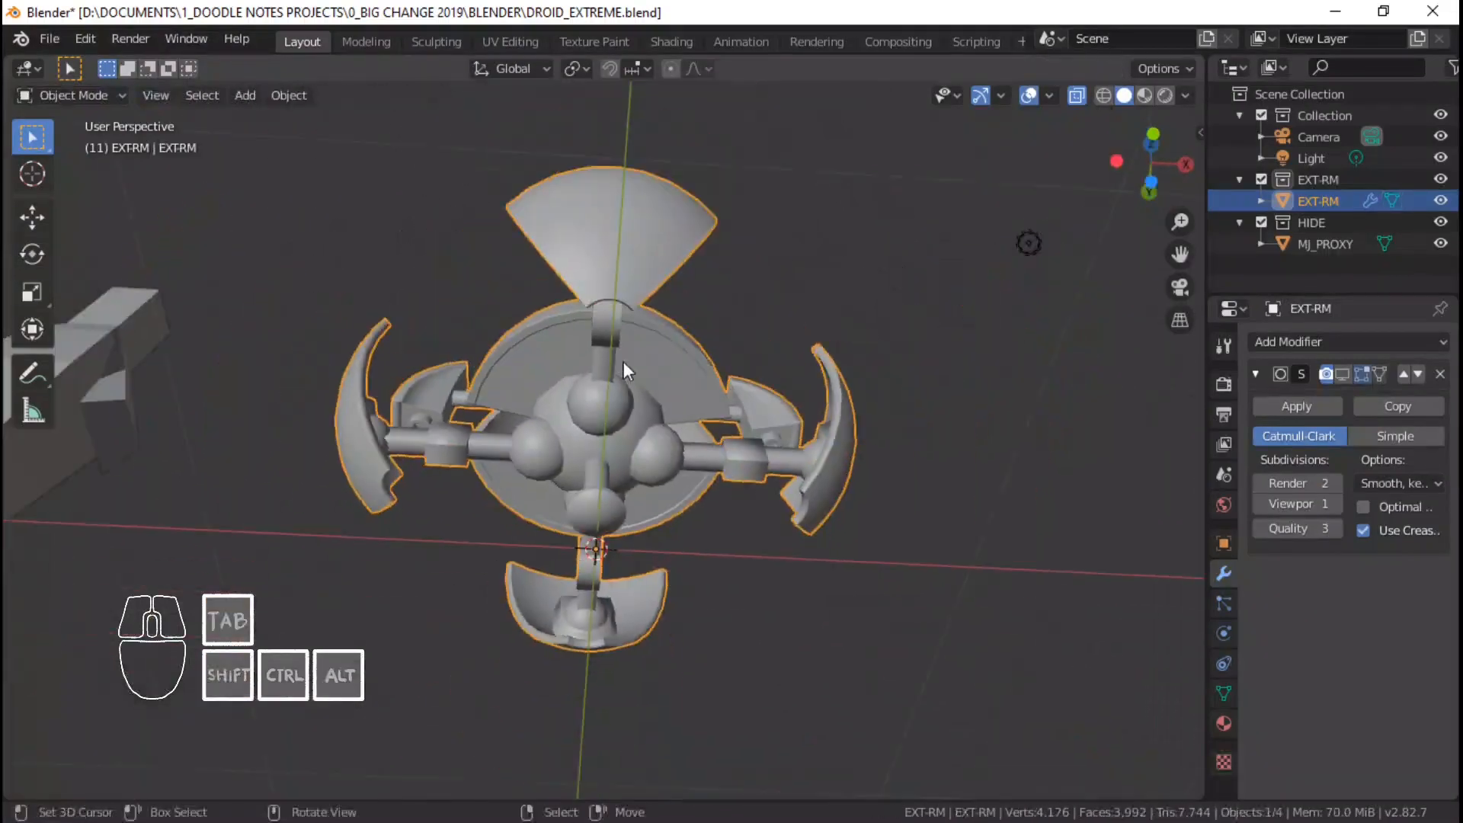
pyautogui.moveTo(624, 371); pyautogui.dragTo(638, 533, button='middle')
pyautogui.scroll(-2, 586, 560)
pyautogui.press('Tab')
pyautogui.hotkey('alt', 'a')
pyautogui.keyDown('ctrl'); pyautogui.moveTo(639, 587); pyautogui.dragTo(427, 474, button='middle'); pyautogui.keyUp('ctrl')
pyautogui.press('Tab')
pyautogui.keyDown('shift'); pyautogui.moveTo(461, 469); pyautogui.dragTo(901, 480, button='middle'); pyautogui.keyUp('shift')
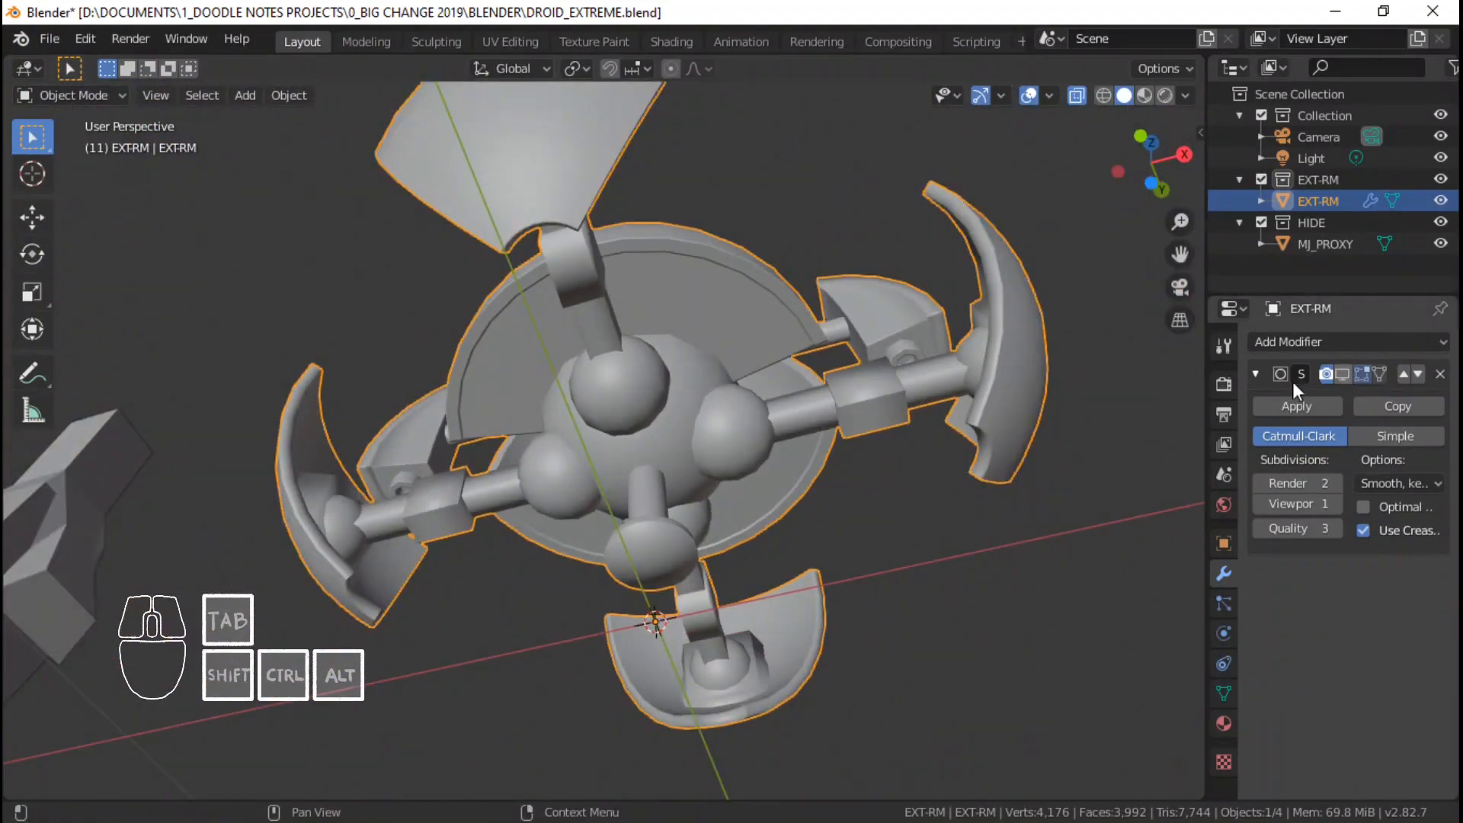
# Turn the Subdivision modifier's viewport display back on and save the file.
pyautogui.click(1342, 373)
pyautogui.moveTo(577, 387); pyautogui.dragTo(666, 657, button='middle')
pyautogui.scroll(-4, 623, 540)
pyautogui.press('Tab')
pyautogui.press('Tab')
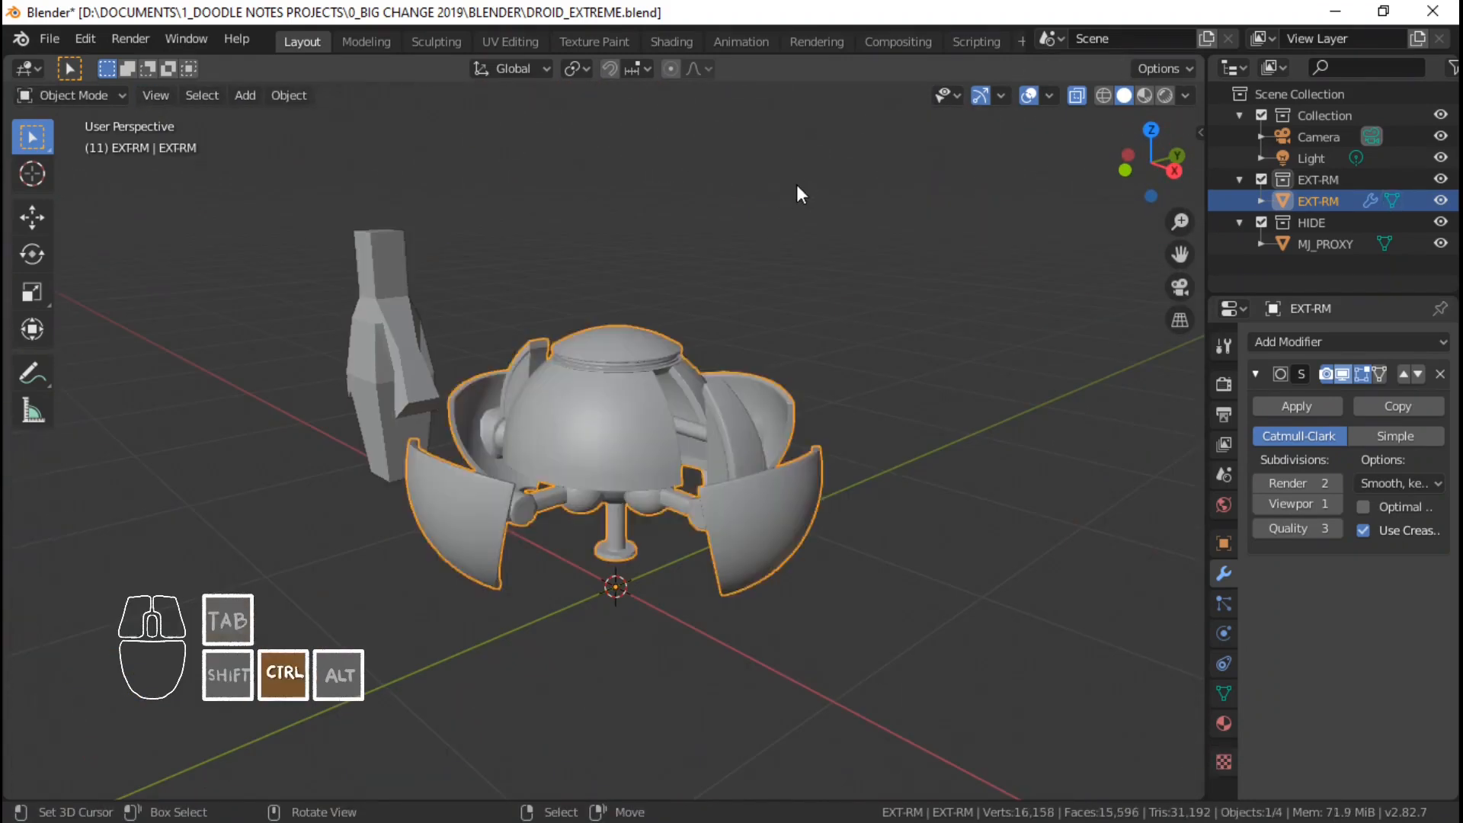
pyautogui.hotkey('ctrl', 's')
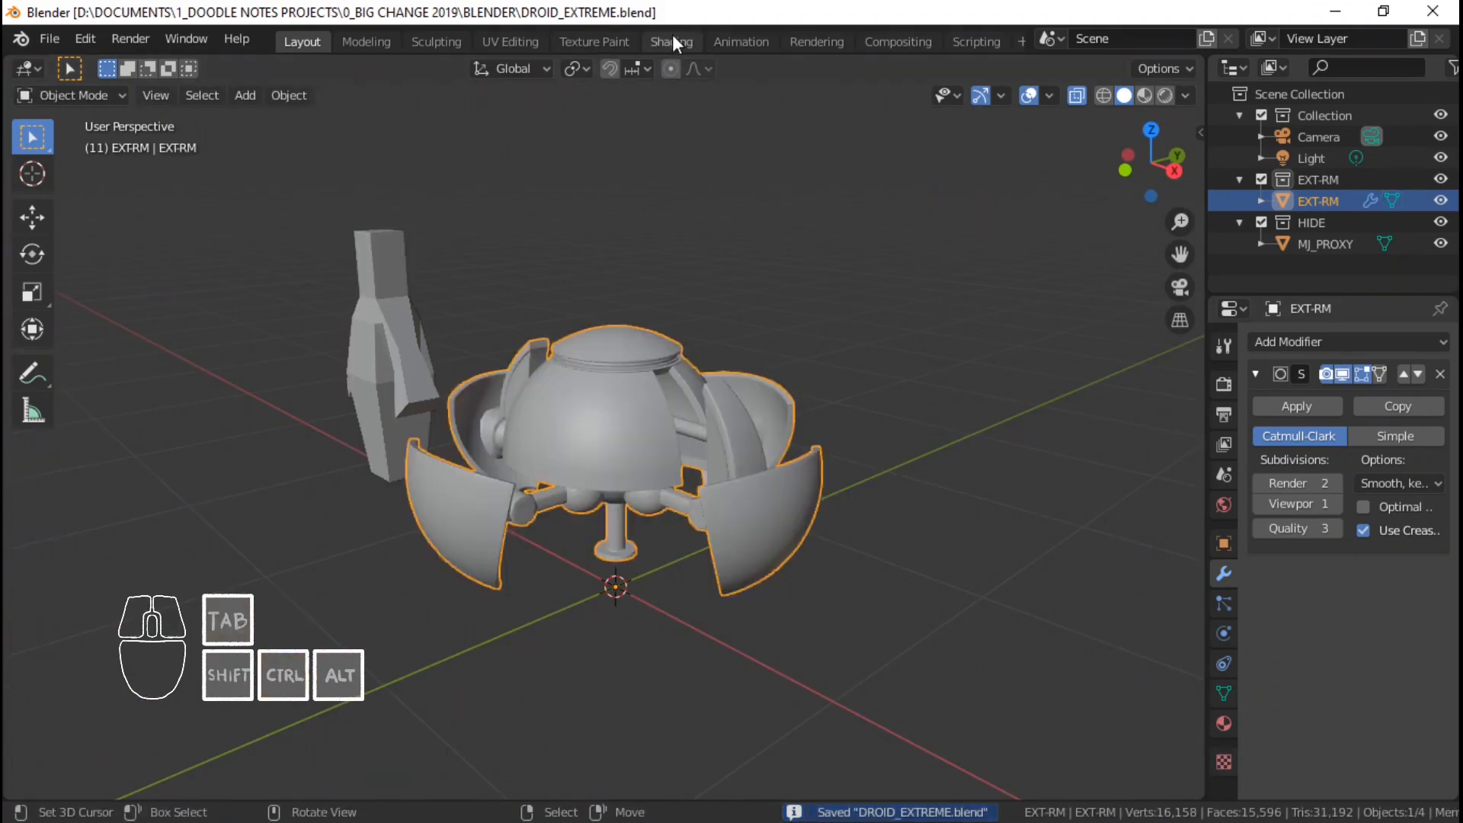
# Switch to the Shading workspace and append the KDROID_BLACK material from DROID_KEYFRAME.blend.
pyautogui.click(672, 40)
pyautogui.keyDown('shift'); pyautogui.moveTo(596, 249); pyautogui.dragTo(606, 253, button='middle'); pyautogui.keyUp('shift')
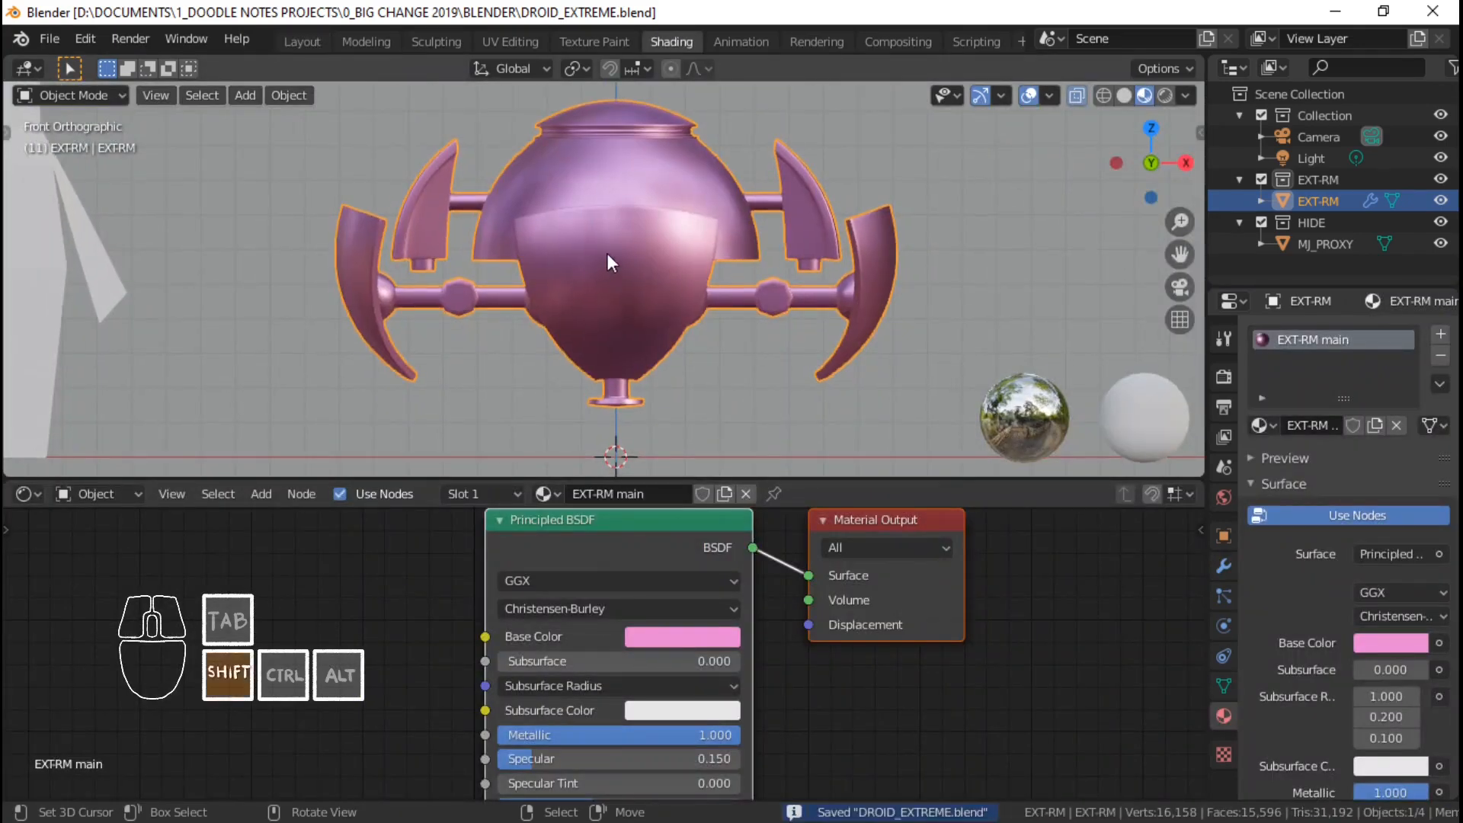
pyautogui.click(51, 40)
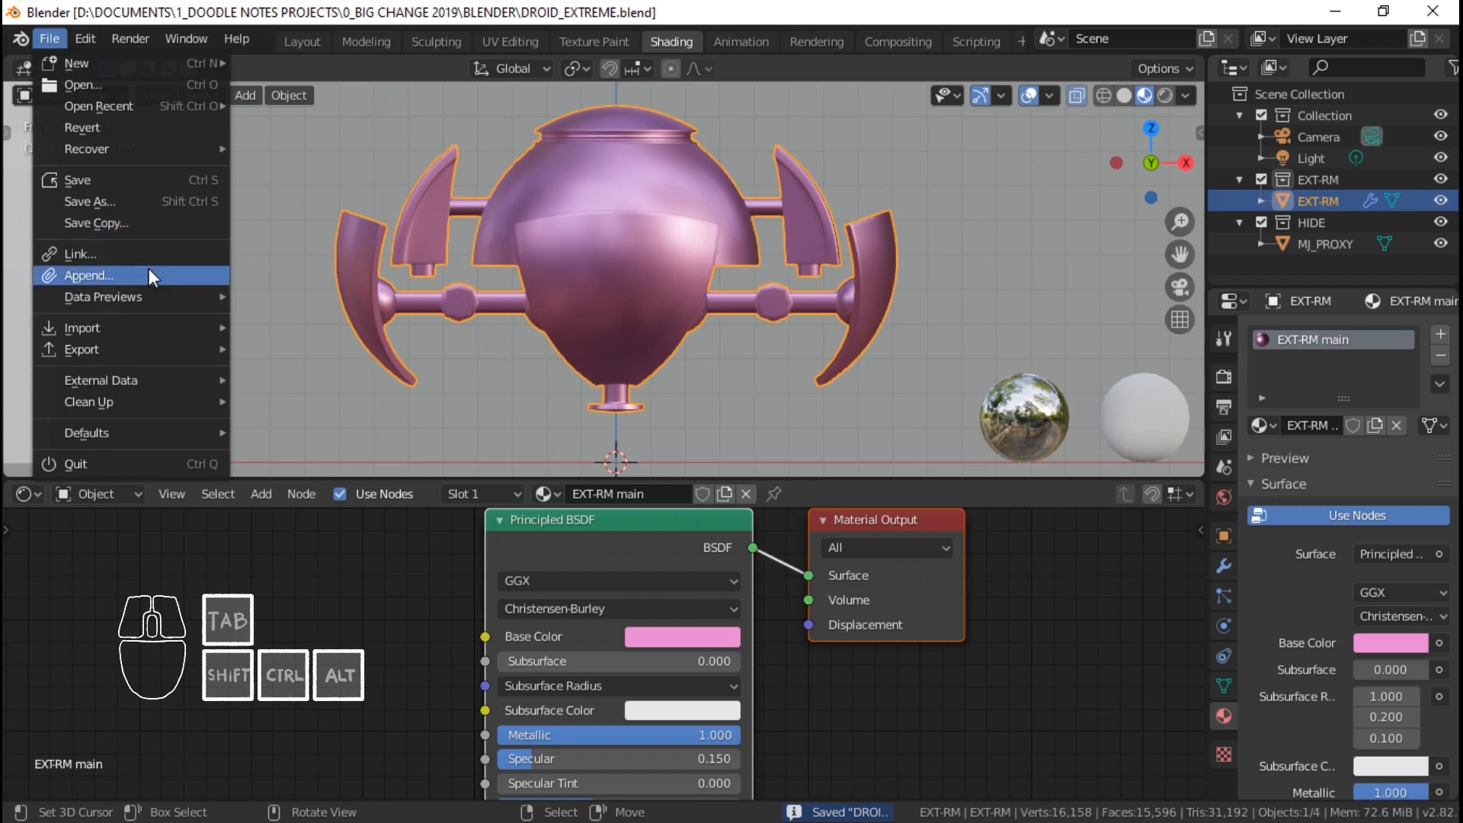
pyautogui.moveTo(744, 822); pyautogui.dragTo(594, 77)
pyautogui.scroll(-15, 633, 456)
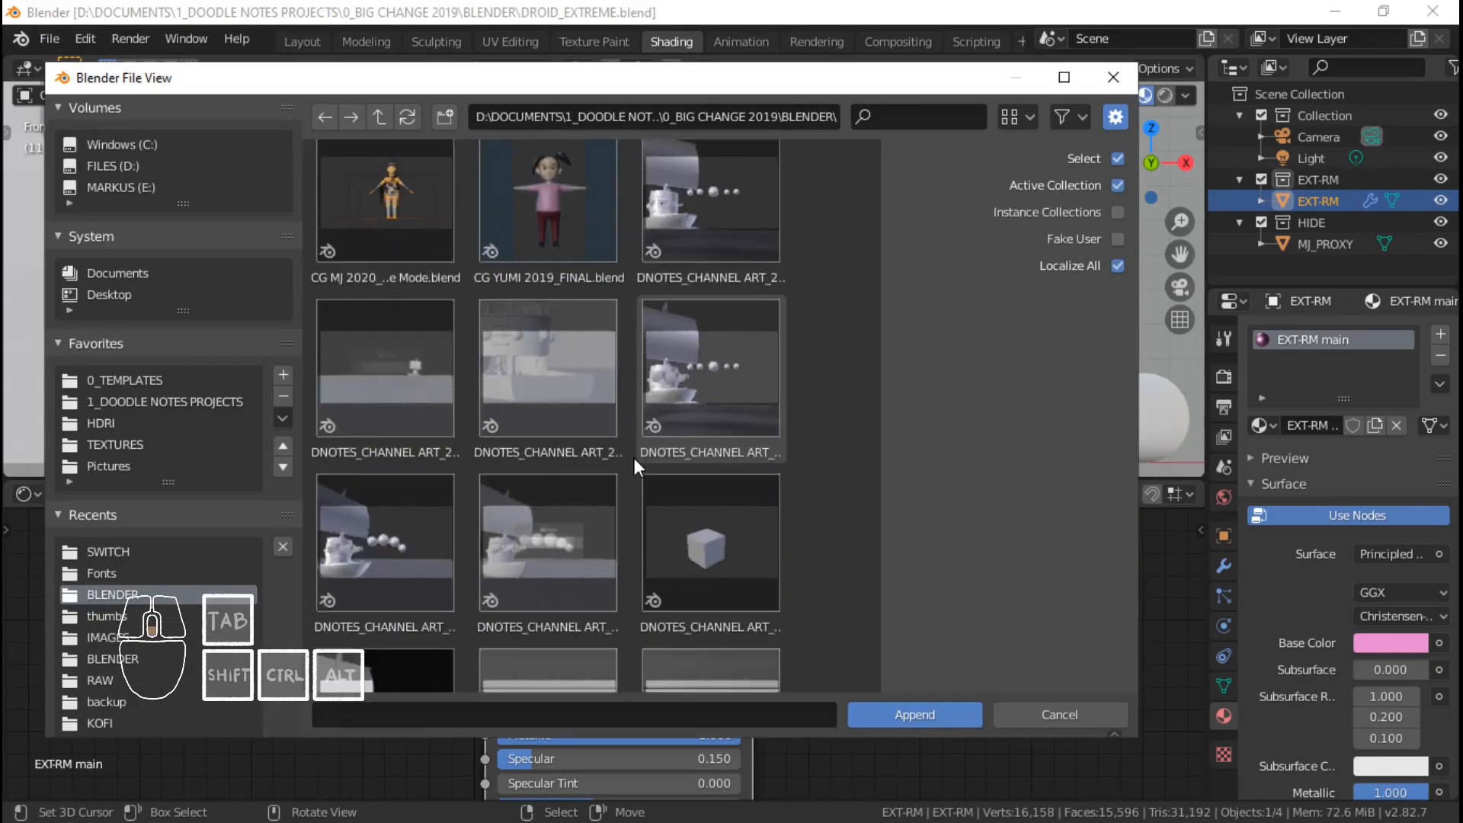
pyautogui.scroll(-5, 636, 451)
pyautogui.doubleClick(571, 381)
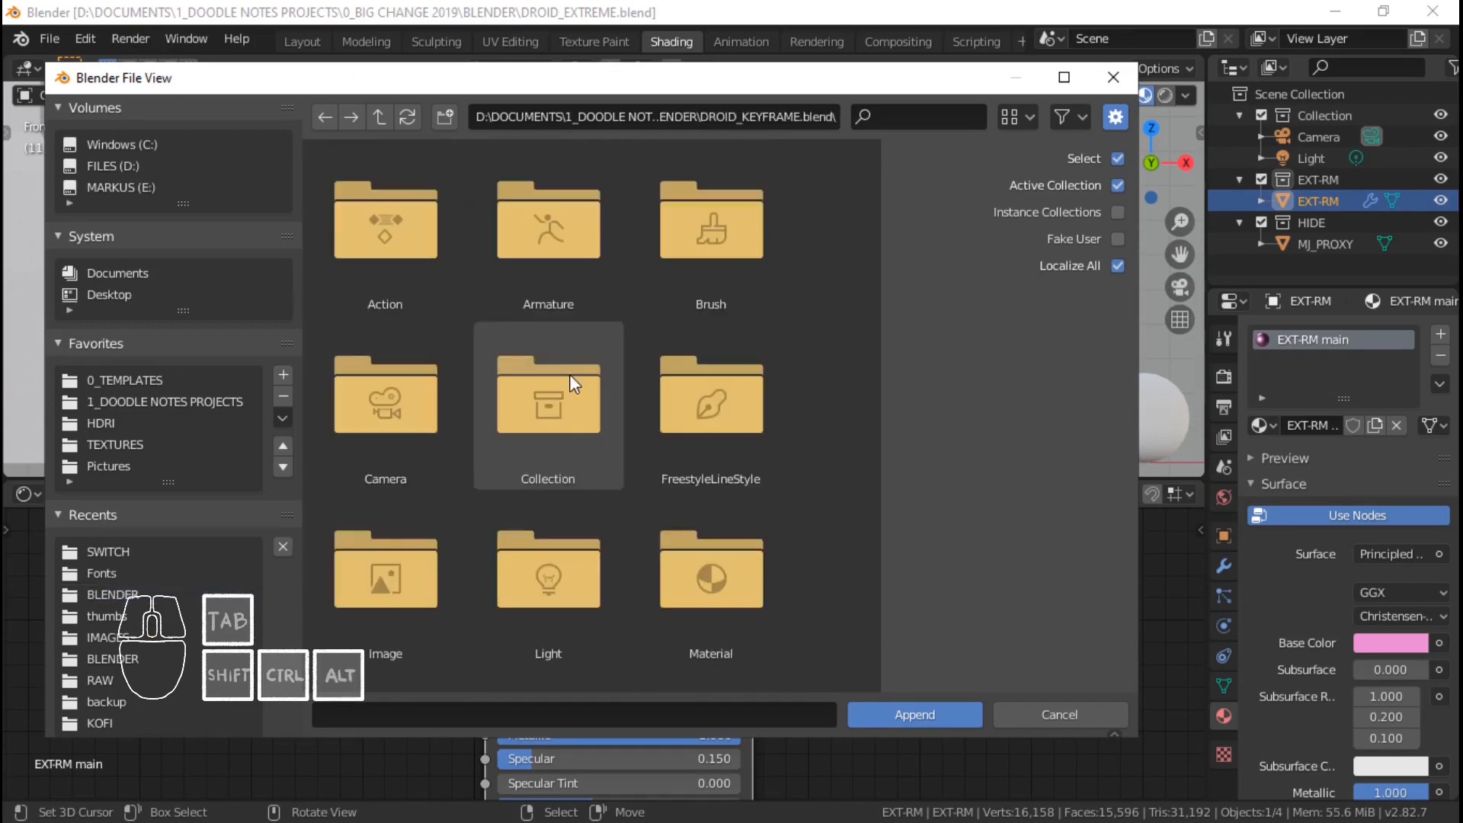
pyautogui.doubleClick(704, 501)
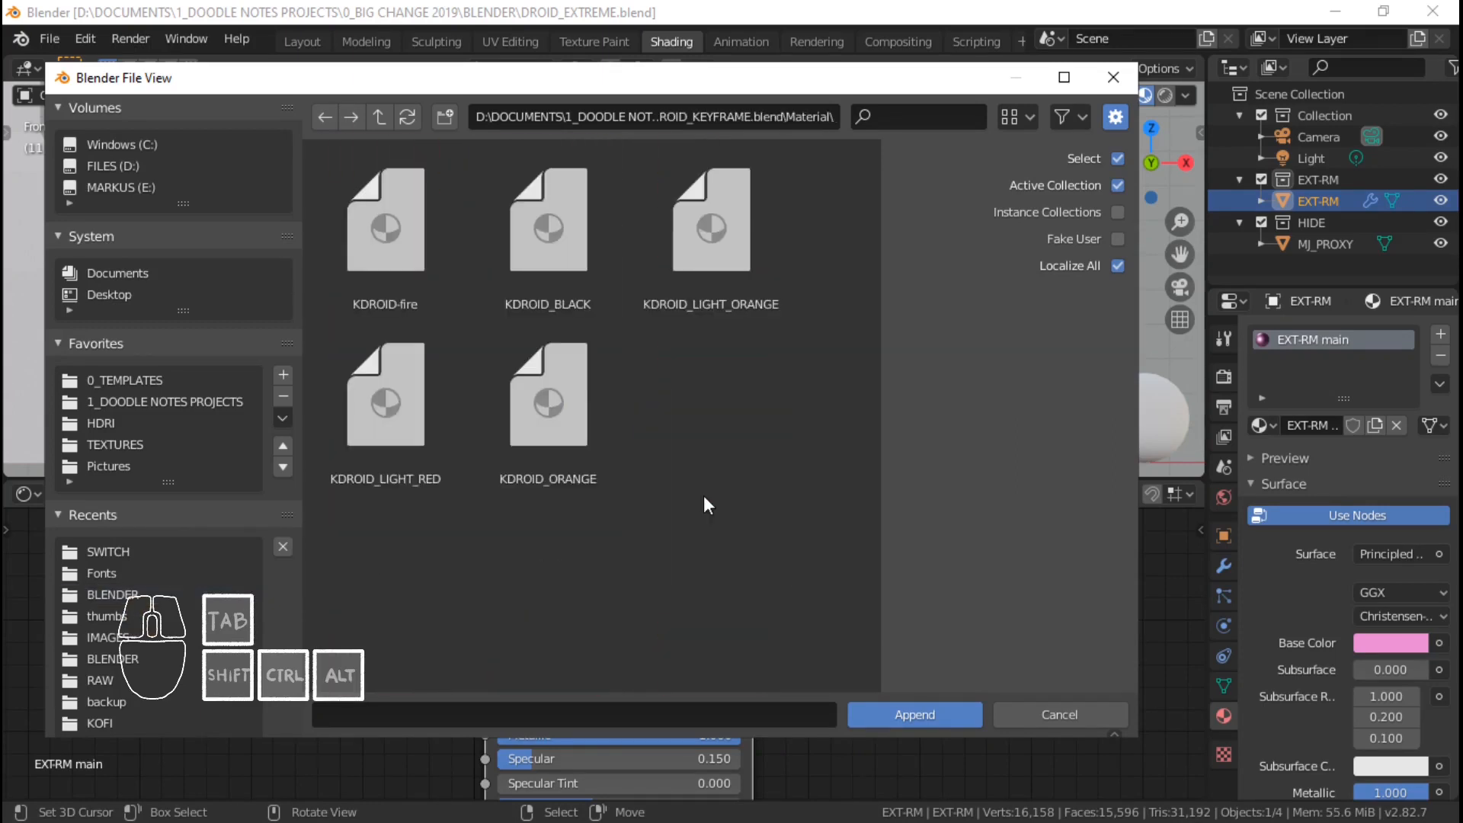
pyautogui.doubleClick(567, 277)
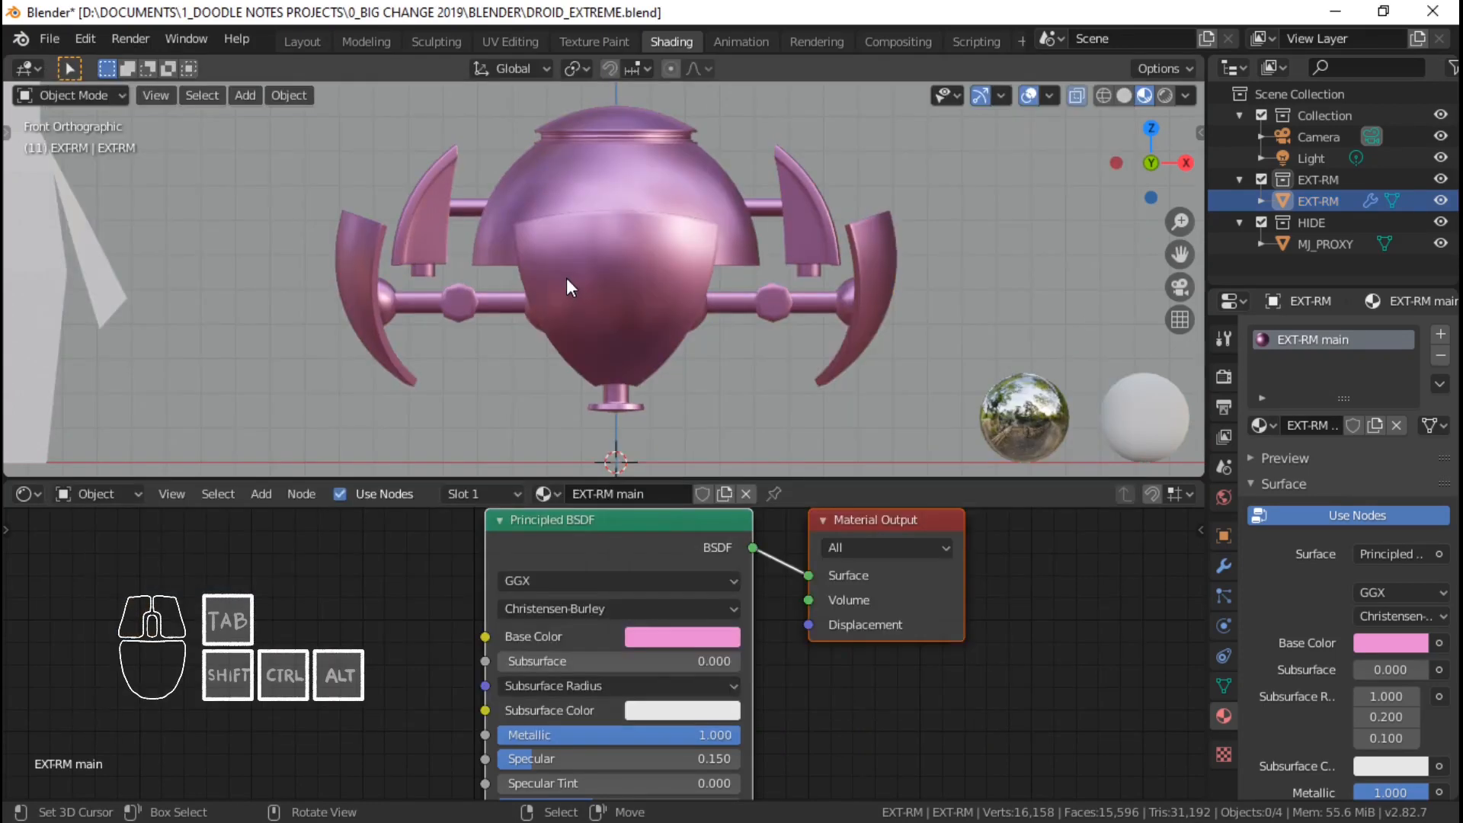
# Put KDROID_BLACK in a new second material slot and rename it EXT-RM_BLACK, saving the file.
pyautogui.click(1262, 424)
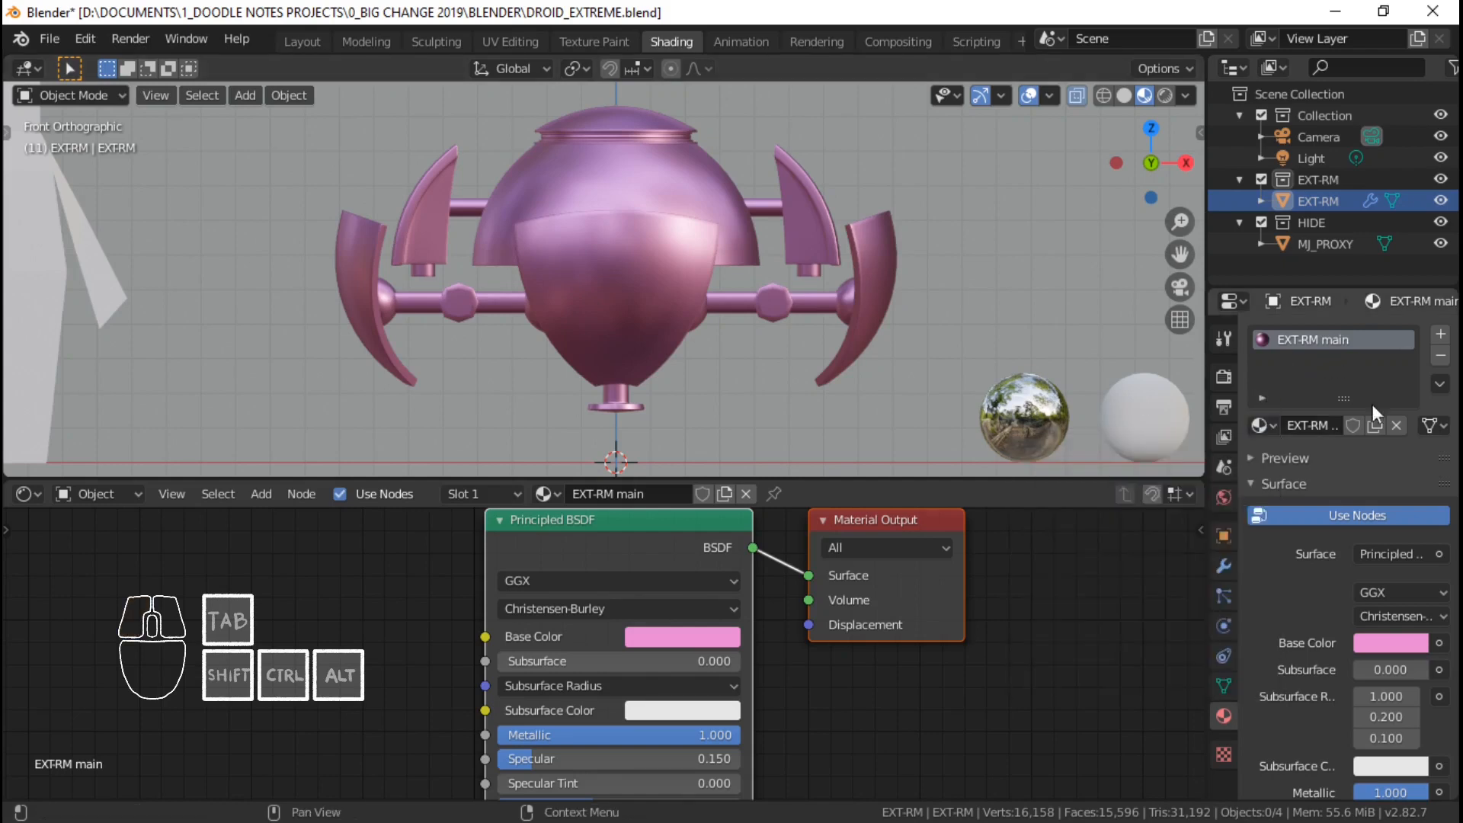
pyautogui.click(1438, 343)
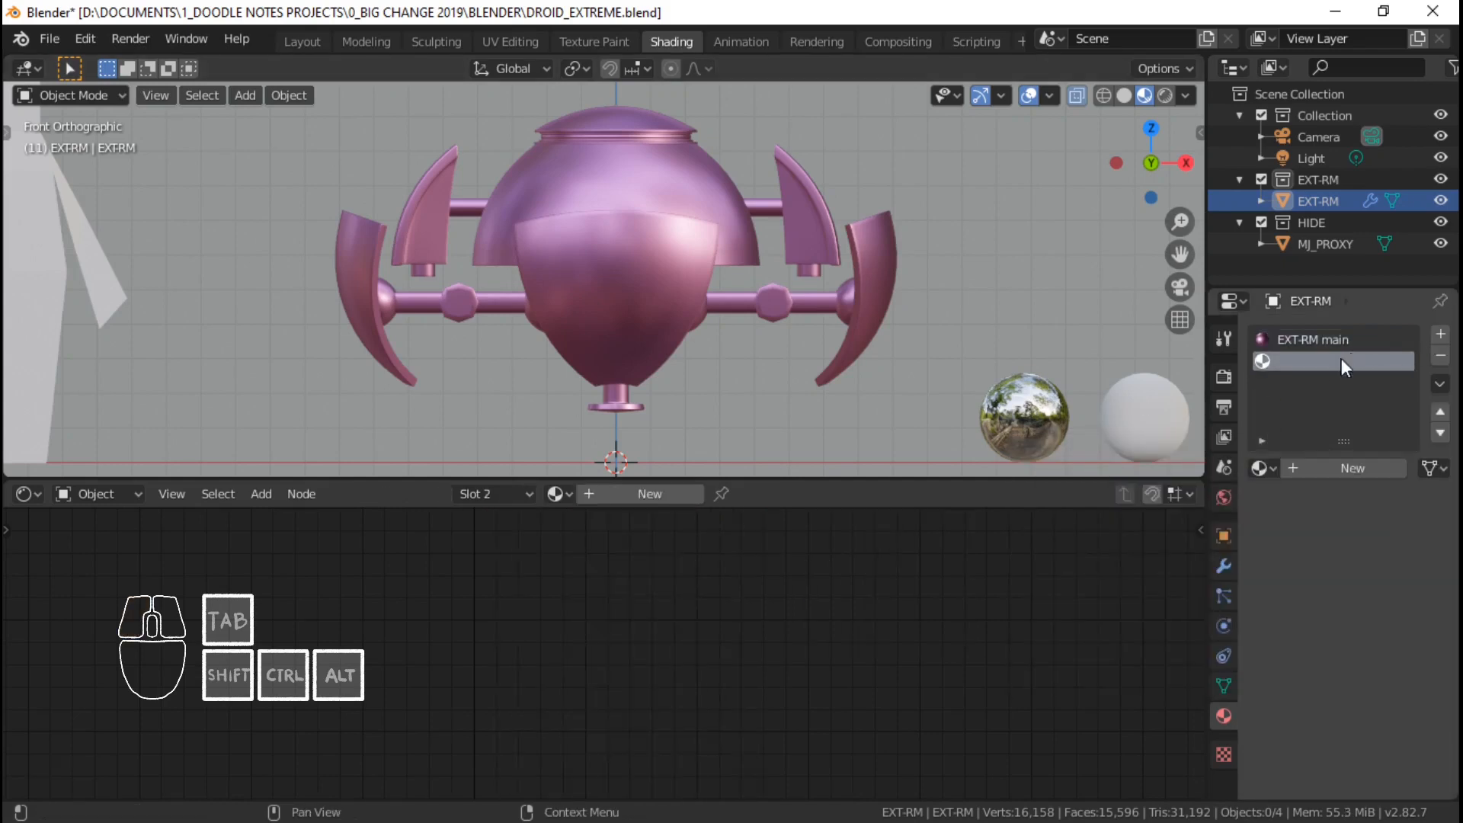
pyautogui.click(1263, 469)
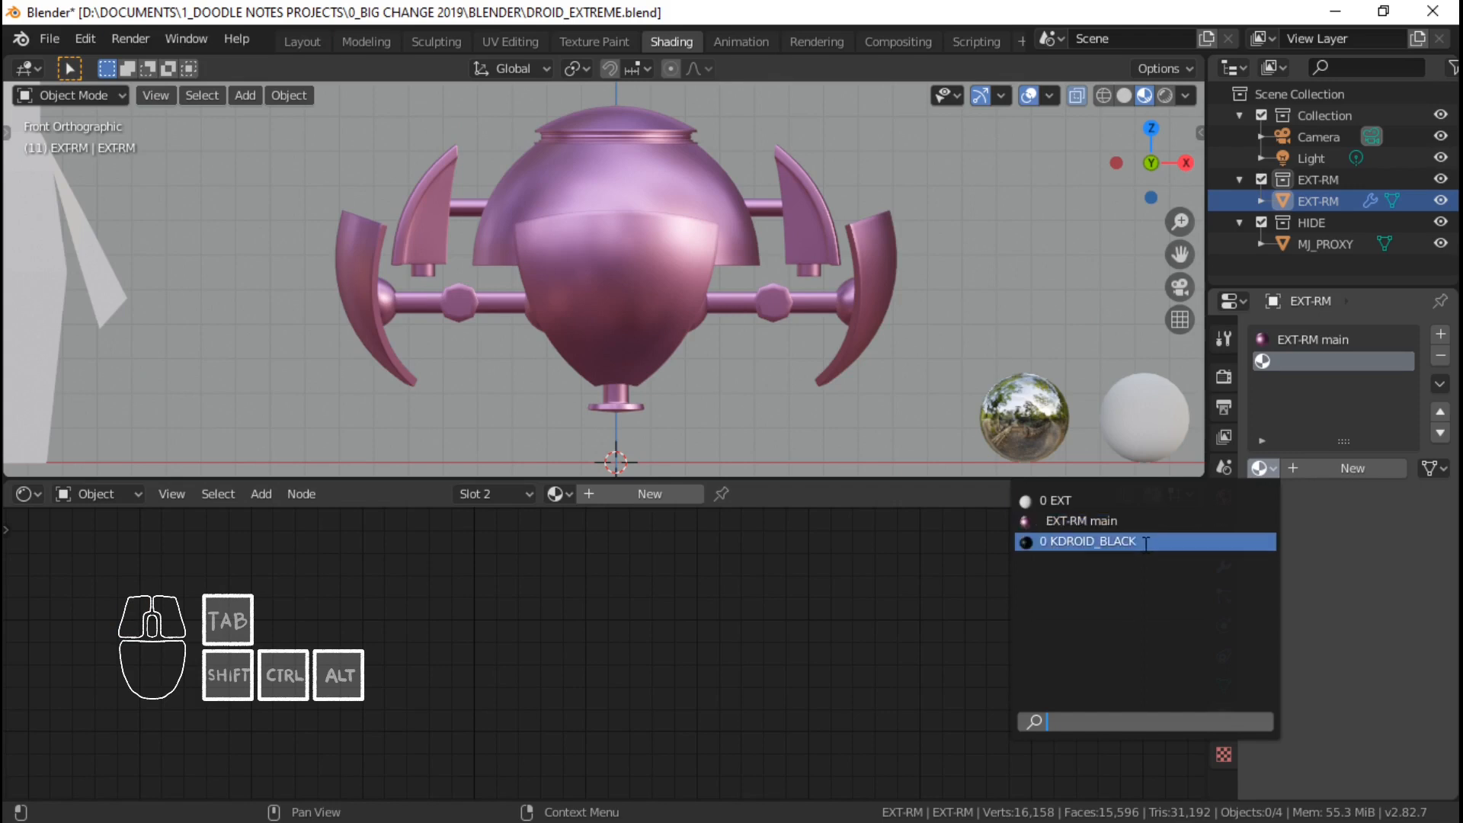
pyautogui.click(1143, 543)
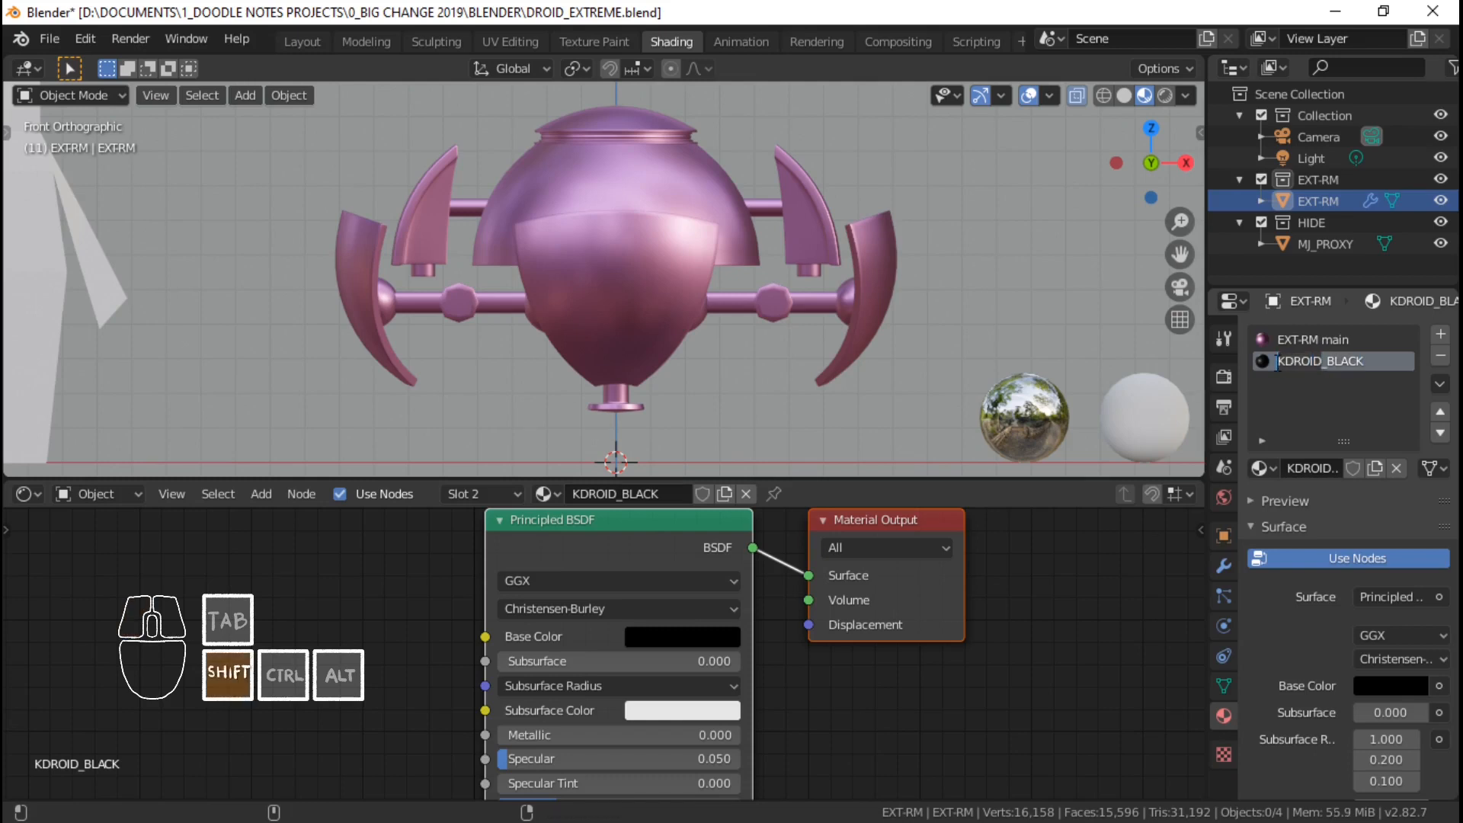
pyautogui.hotkey('ctrl', 's')
# Examine the EXT-RM_BLACK shader settings and the droid's arms, body and upper collar in Object and Edit Mode.
pyautogui.scroll(-3, 653, 696)
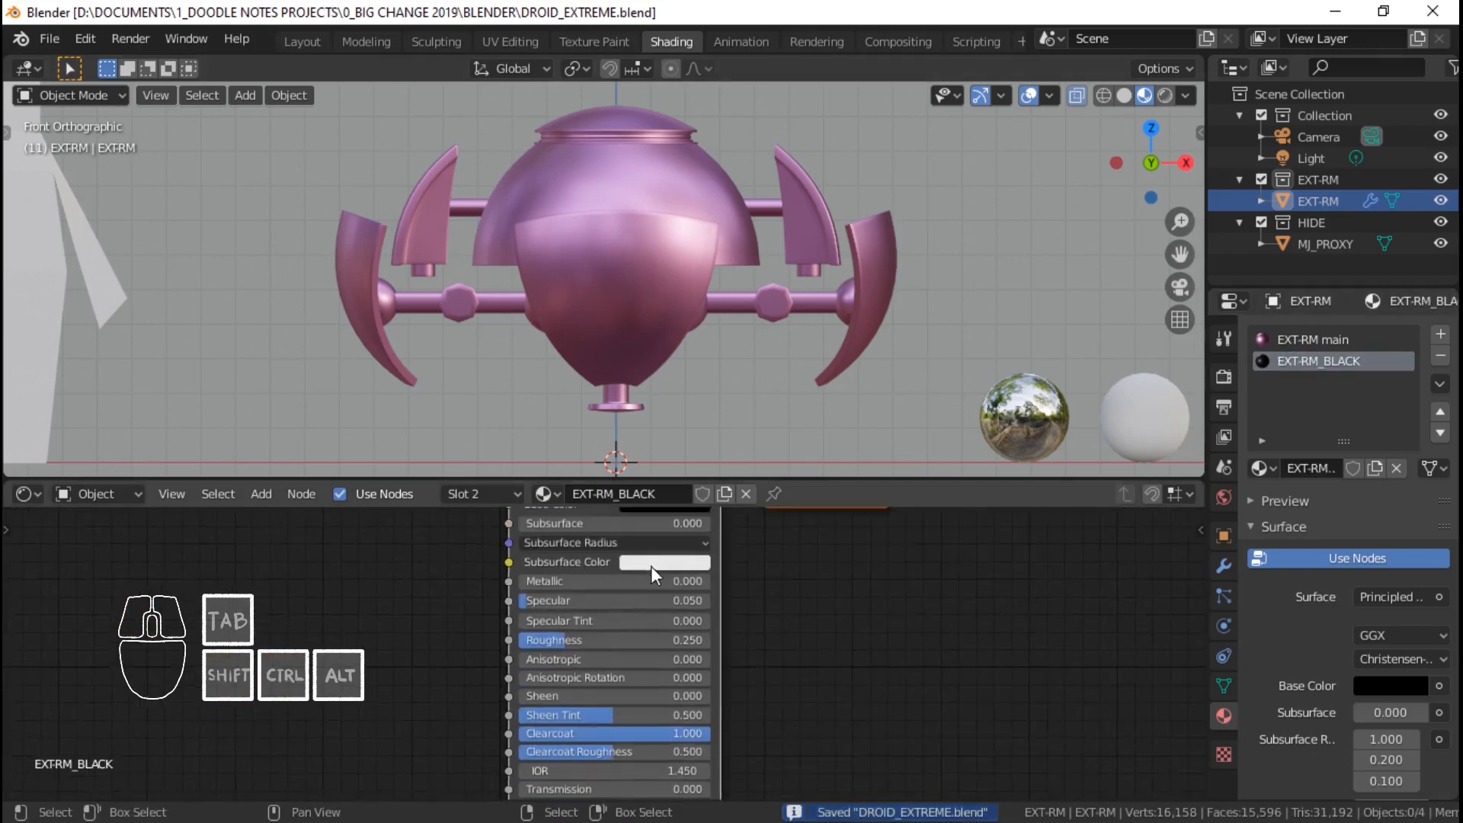
pyautogui.scroll(2, 639, 670)
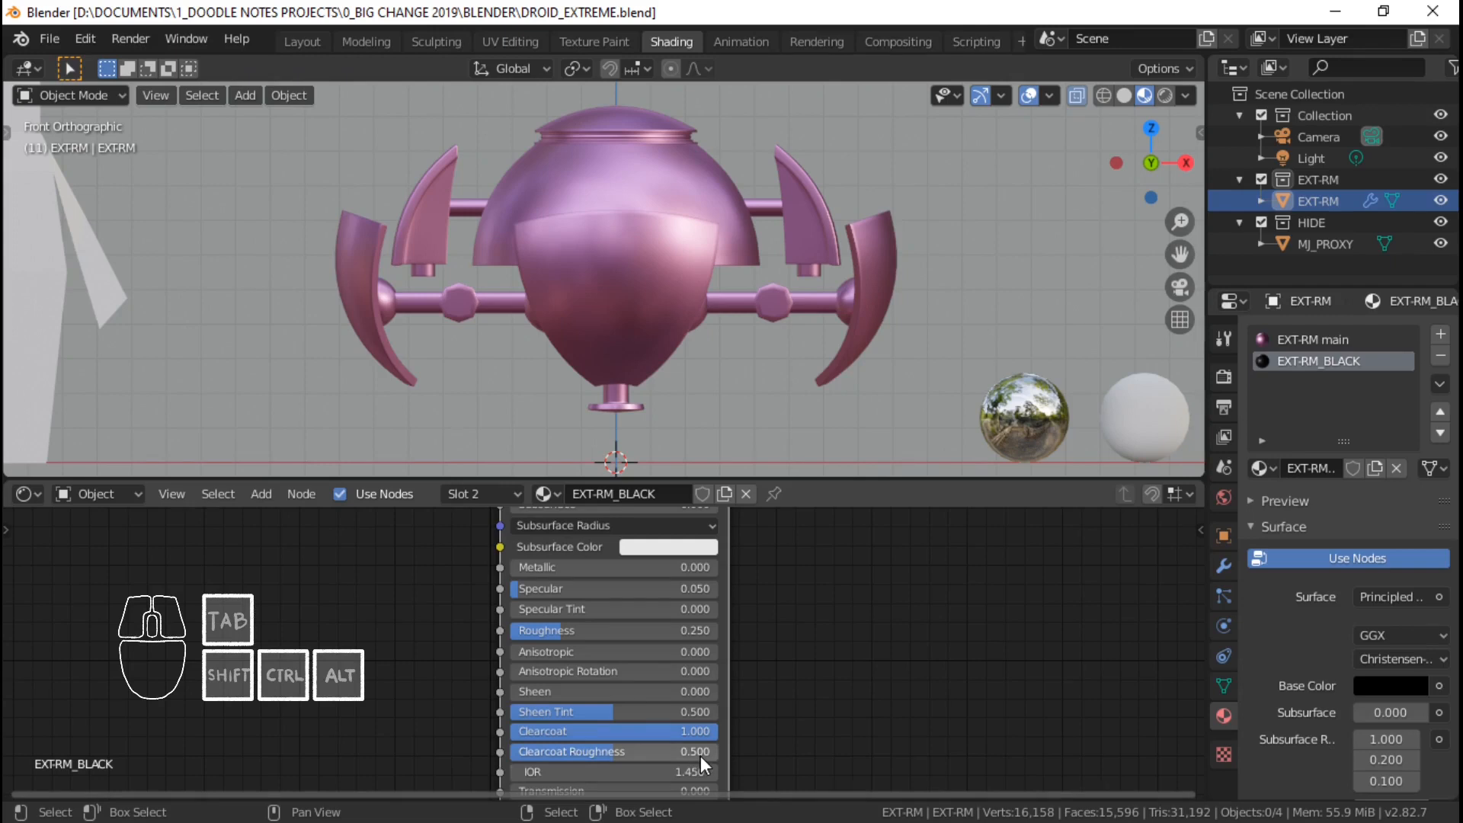
pyautogui.moveTo(650, 305); pyautogui.dragTo(762, 330, button='middle')
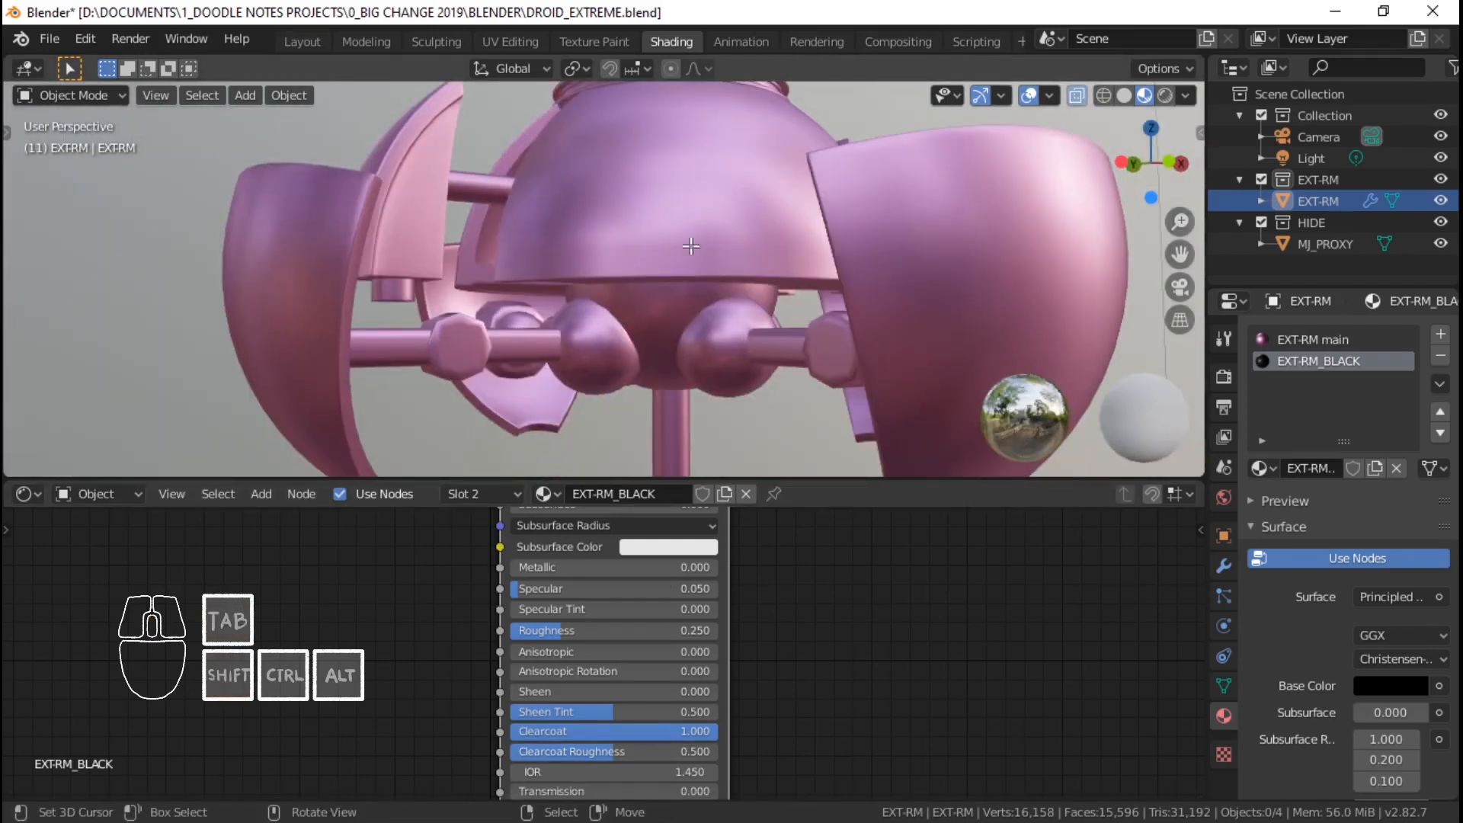
pyautogui.press('Tab')
pyautogui.scroll(-1, 685, 246)
pyautogui.keyDown('shift'); pyautogui.moveTo(678, 247); pyautogui.dragTo(617, 392, button='middle'); pyautogui.keyUp('shift')
pyautogui.scroll(1, 770, 338)
pyautogui.press('Tab')
pyautogui.keyDown('shift'); pyautogui.moveTo(726, 340); pyautogui.dragTo(602, 335, button='middle'); pyautogui.keyUp('shift')
pyautogui.press('Tab')
pyautogui.scroll(3, 610, 327)
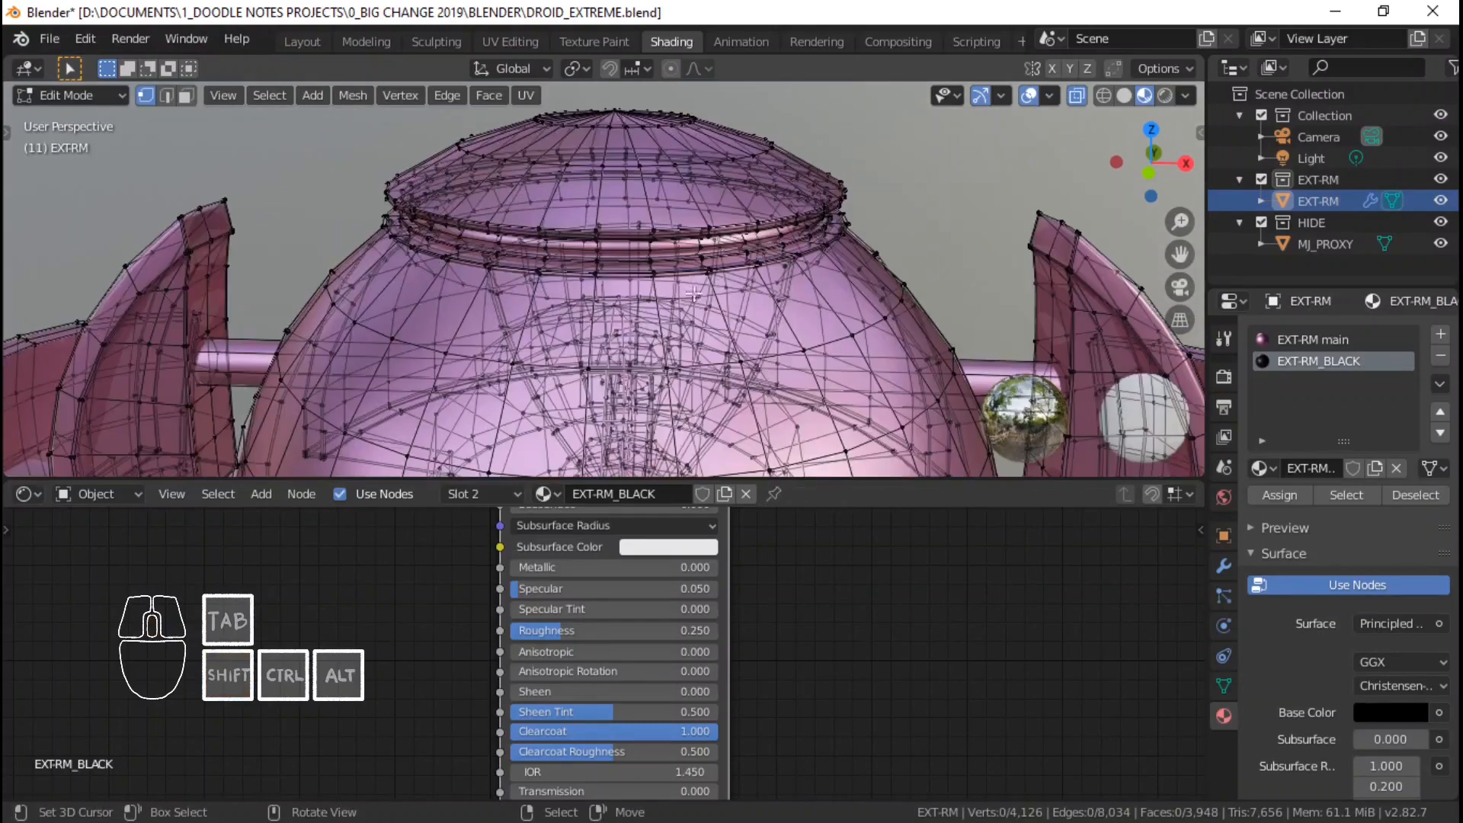
pyautogui.moveTo(647, 251); pyautogui.dragTo(662, 236, button='middle')
pyautogui.keyDown('shift'); pyautogui.moveTo(678, 183); pyautogui.dragTo(690, 337, button='middle'); pyautogui.keyUp('shift')
pyautogui.moveTo(703, 280); pyautogui.dragTo(694, 244, button='middle')
pyautogui.press('Tab')
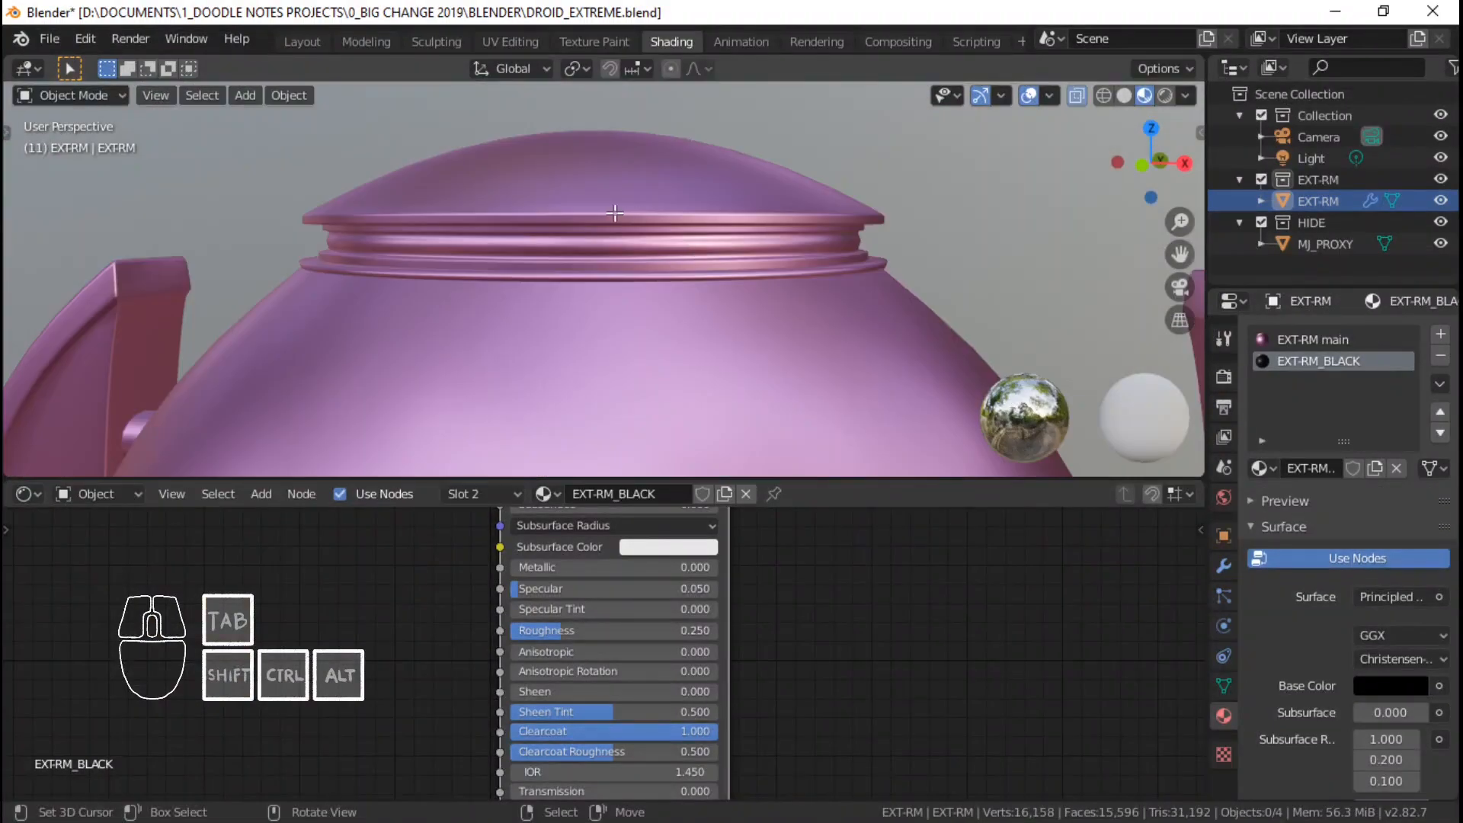
# Select the recessed collar band under the top cap by growing an edge loop, and assign EXT-RM_BLACK to it.
pyautogui.press('Tab')
pyautogui.scroll(2, 614, 214)
pyautogui.keyDown('shift'); pyautogui.moveTo(438, 195); pyautogui.dragTo(393, 310, button='middle'); pyautogui.keyUp('shift')
pyautogui.keyDown('alt'); pyautogui.keyDown('shift'); pyautogui.click(516, 230); pyautogui.keyUp('shift'); pyautogui.keyUp('alt')
pyautogui.press('ctrl+KP_Add')
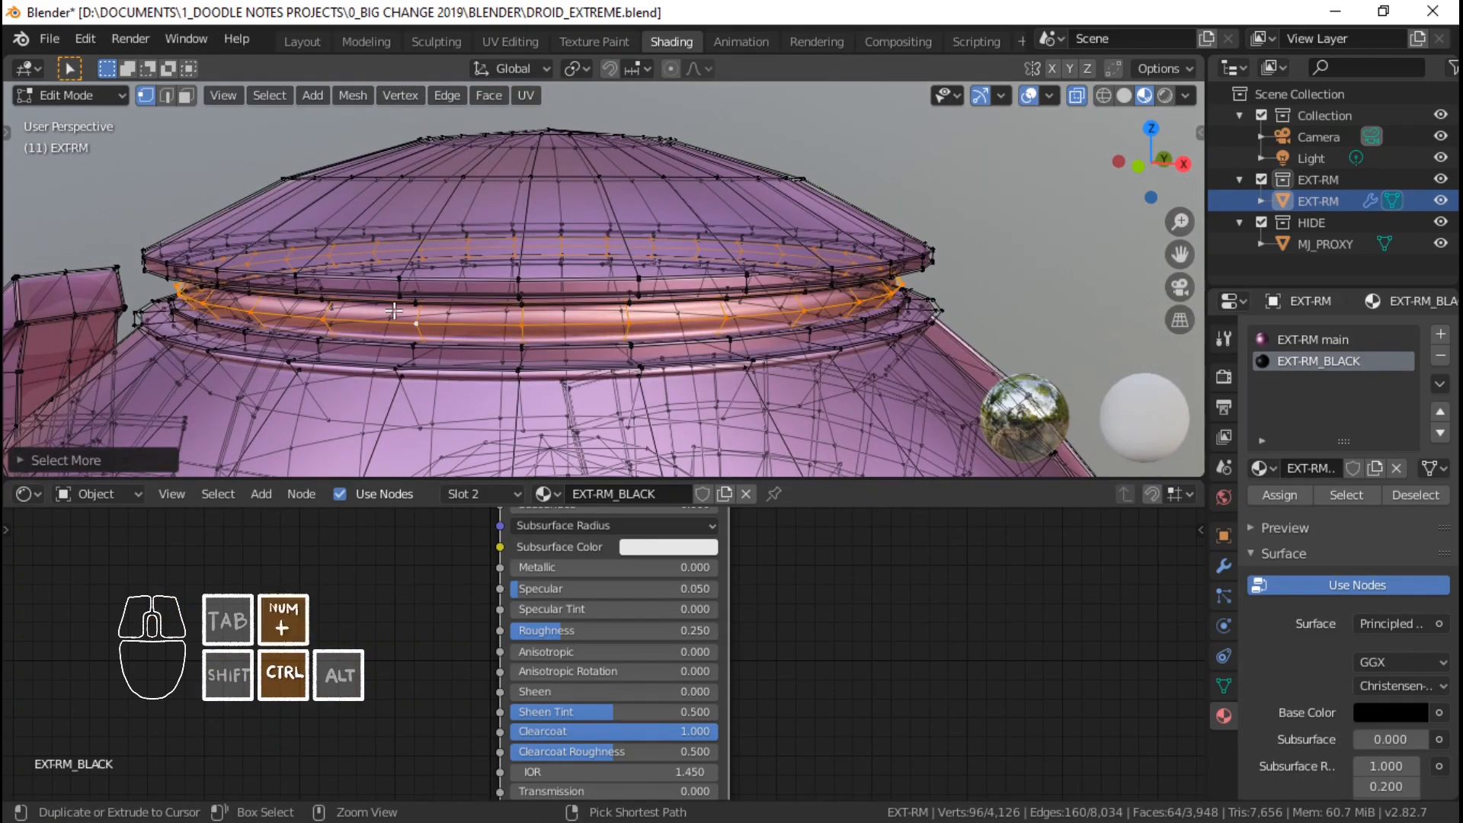
pyautogui.press('ctrl+KP_Add')
pyautogui.press('ctrl+KP_Add')
pyautogui.press('ctrl+KP_Add')
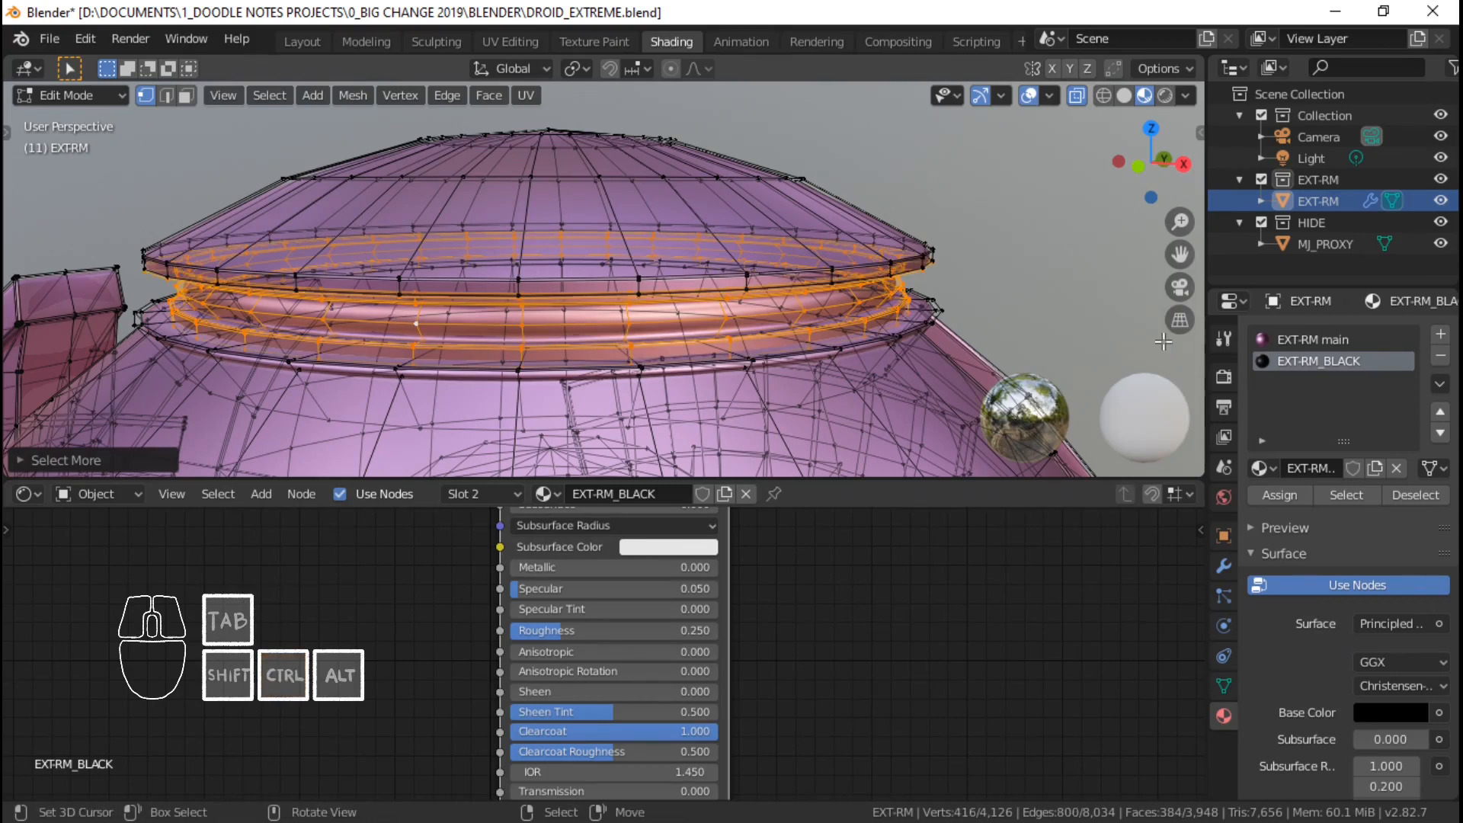
pyautogui.click(1268, 493)
pyautogui.scroll(-5, 659, 333)
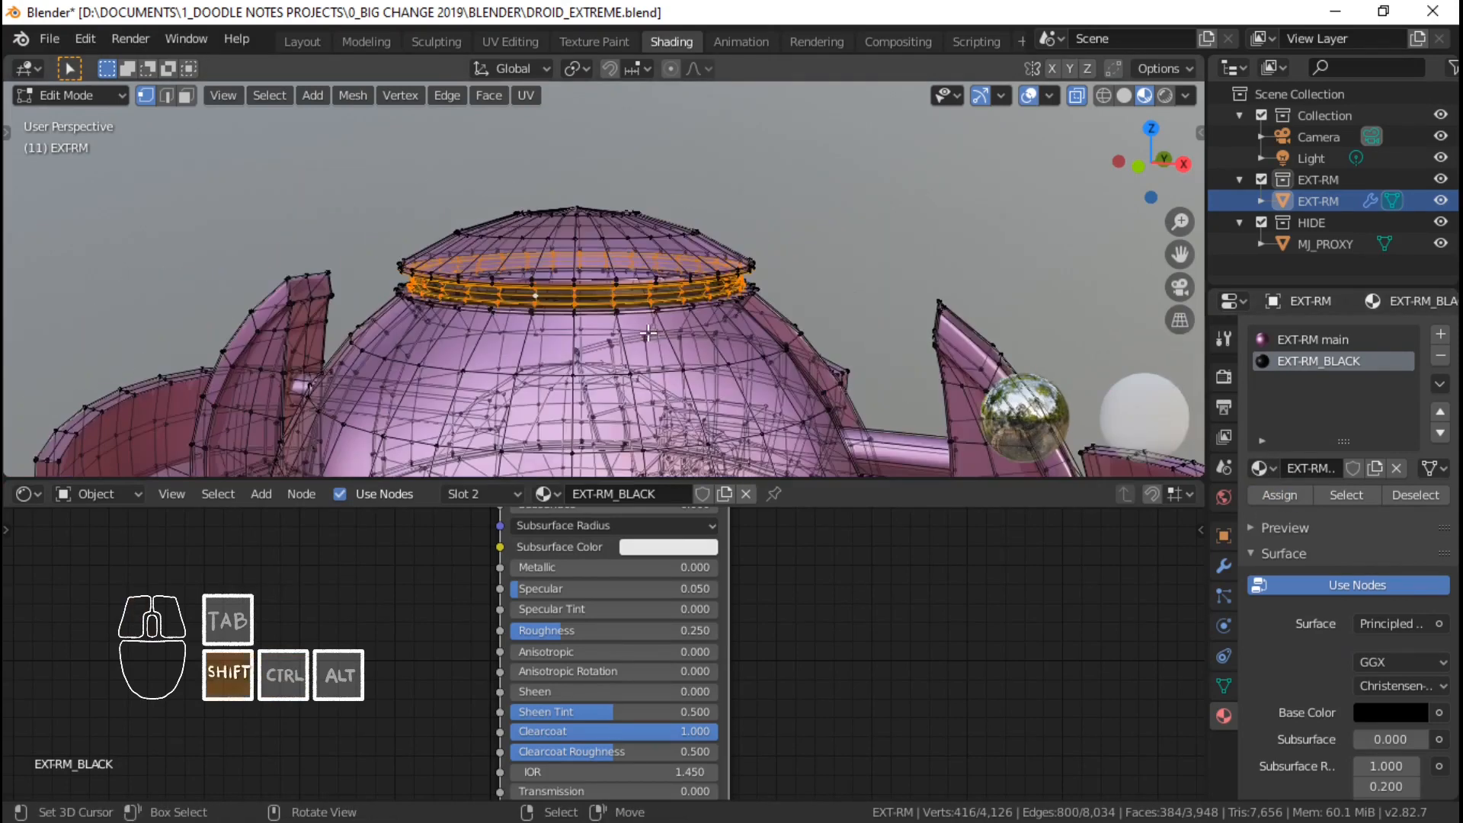
# Expand the collar band selection by another ring of faces, assign EXT-RM_BLACK and view it in Object Mode.
pyautogui.keyDown('shift'); pyautogui.moveTo(659, 333); pyautogui.dragTo(625, 259, button='middle'); pyautogui.keyUp('shift')
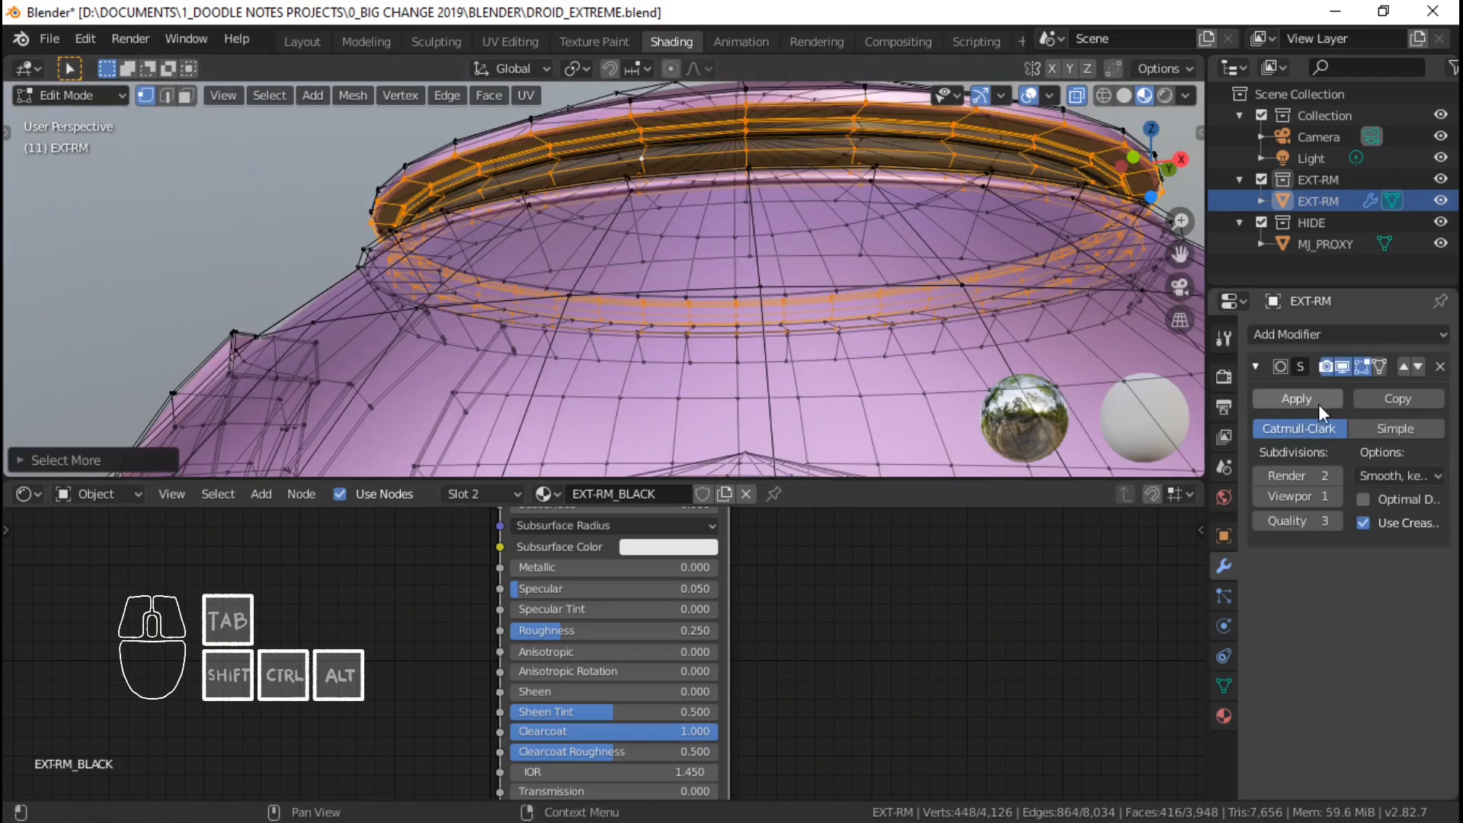
pyautogui.click(1223, 715)
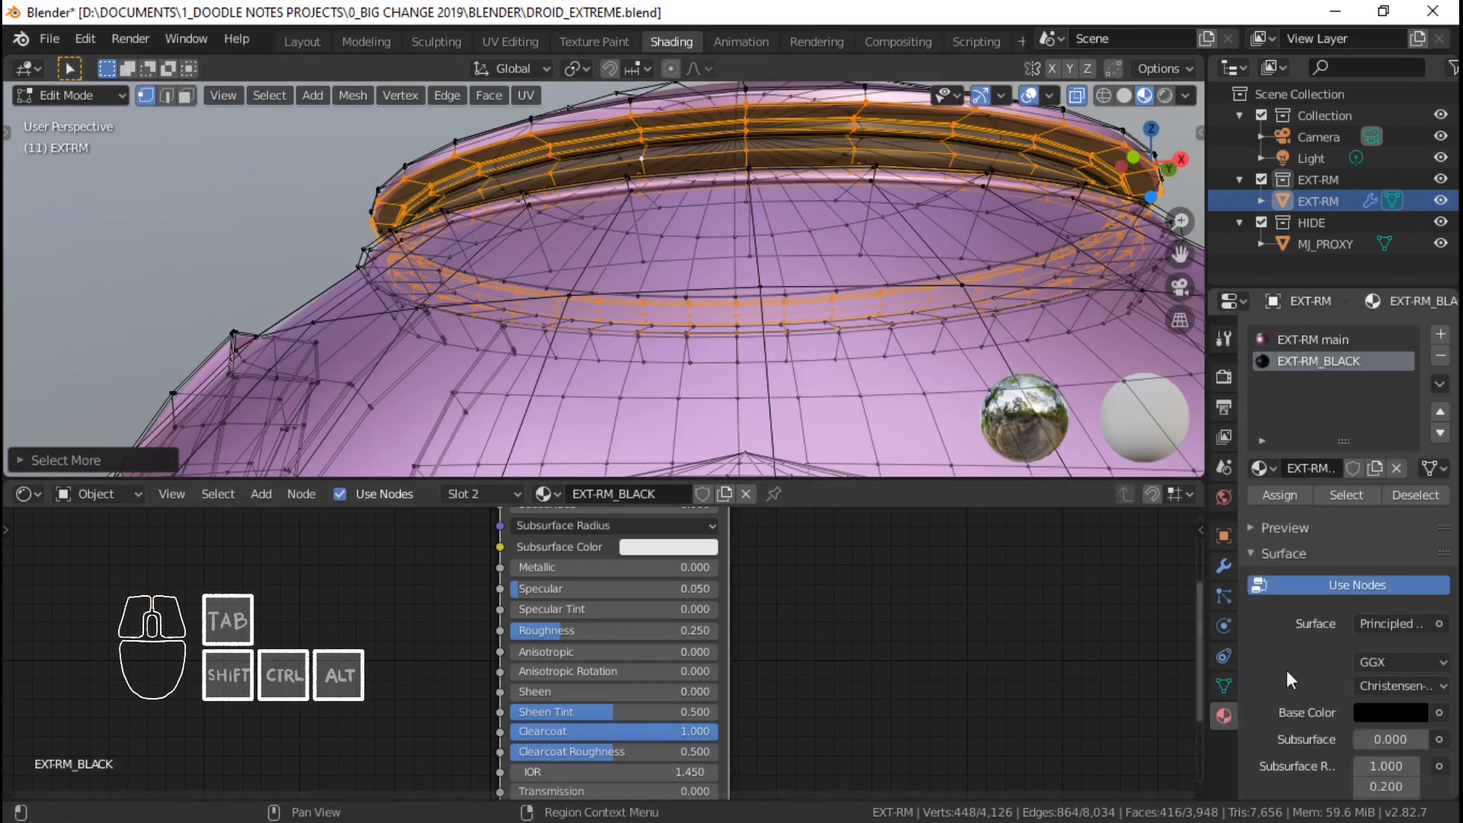
pyautogui.click(1276, 493)
pyautogui.scroll(-4, 629, 221)
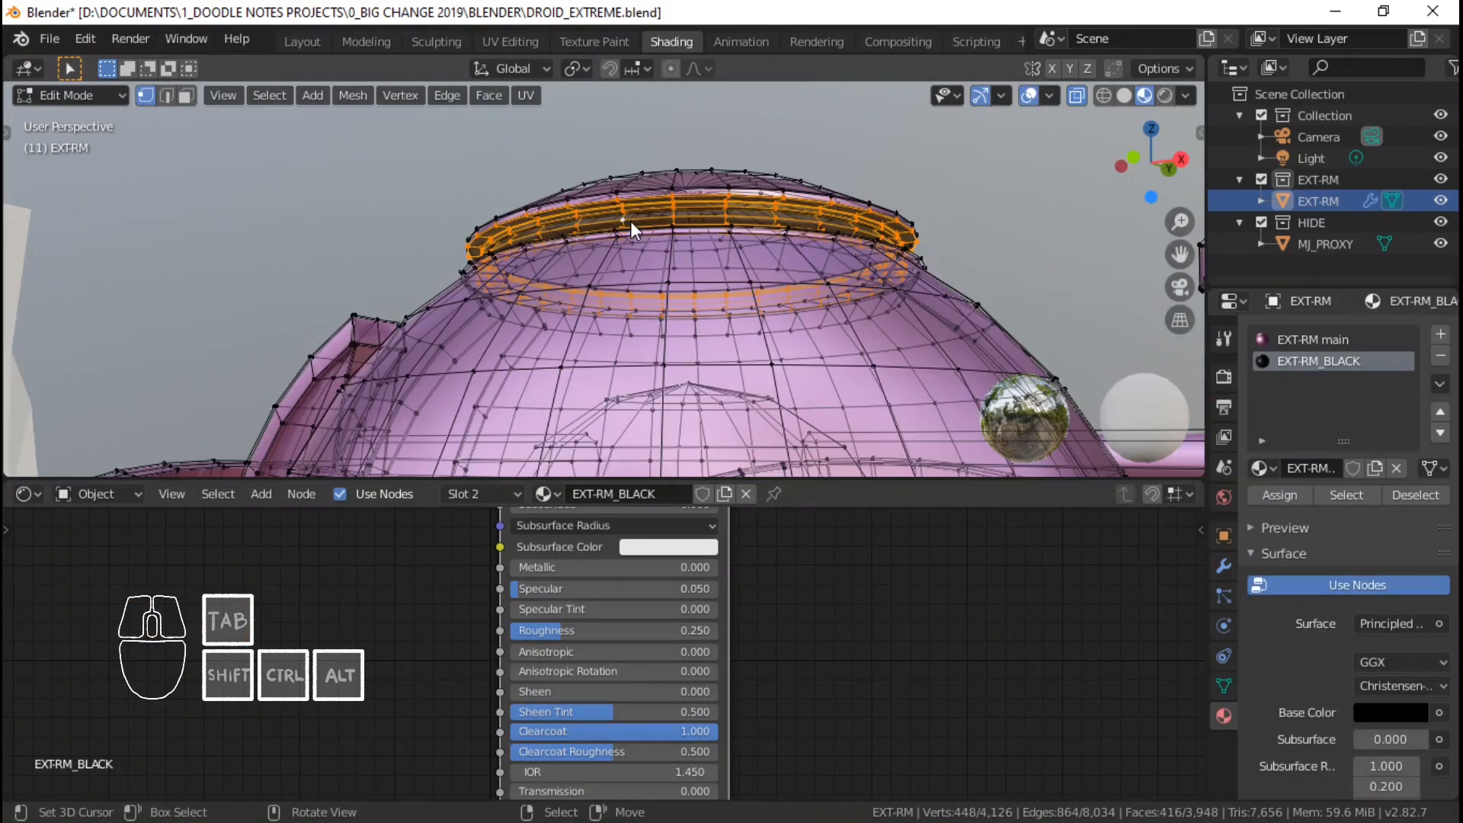
pyautogui.press('Tab')
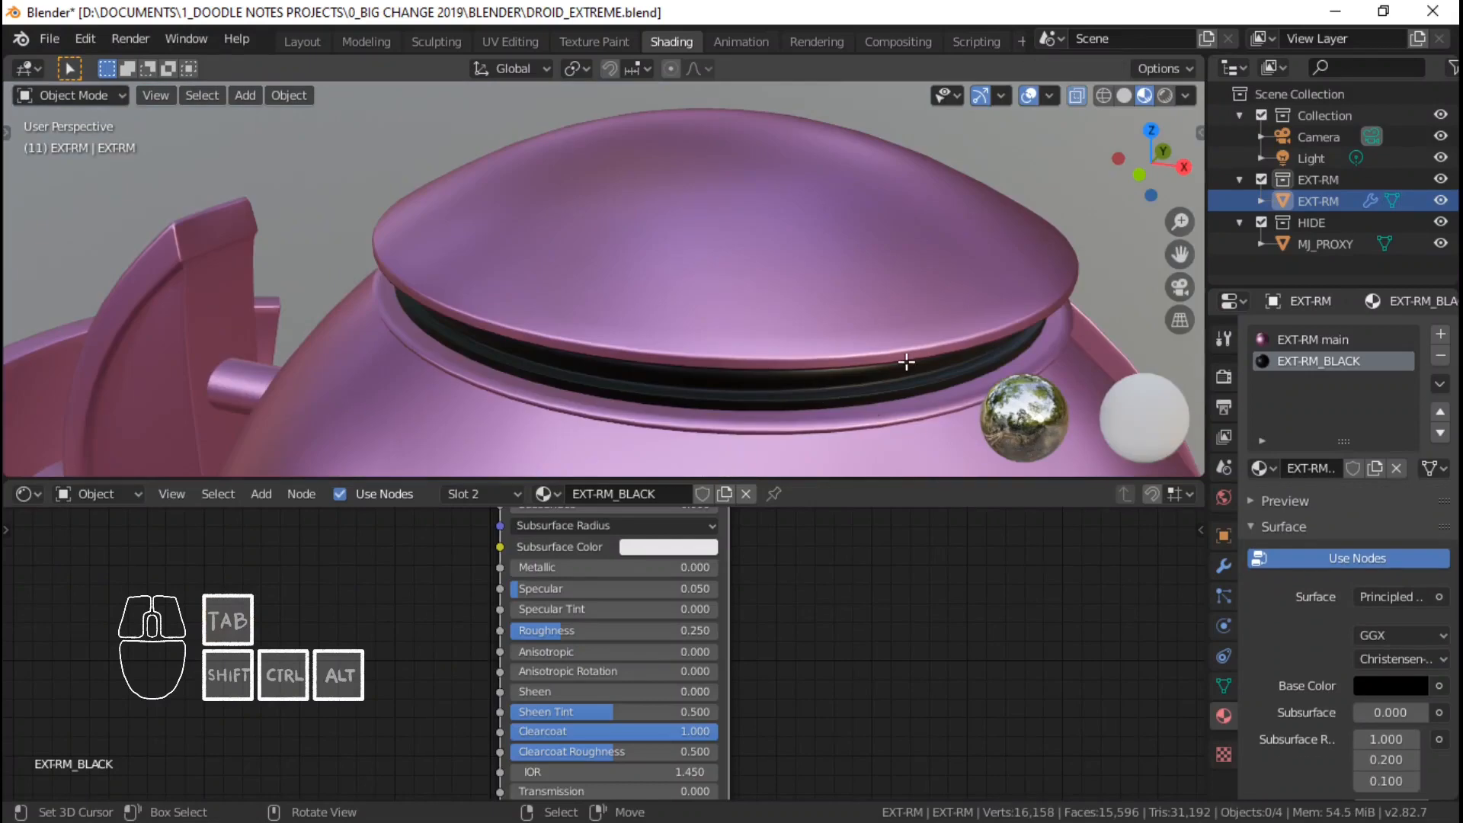
# Select the whole linked collar ring below the black band under the top cap and assign EXT-RM_BLACK to it.
pyautogui.press('Tab')
pyautogui.keyDown('shift'); pyautogui.moveTo(906, 361); pyautogui.dragTo(813, 313, button='middle'); pyautogui.keyUp('shift')
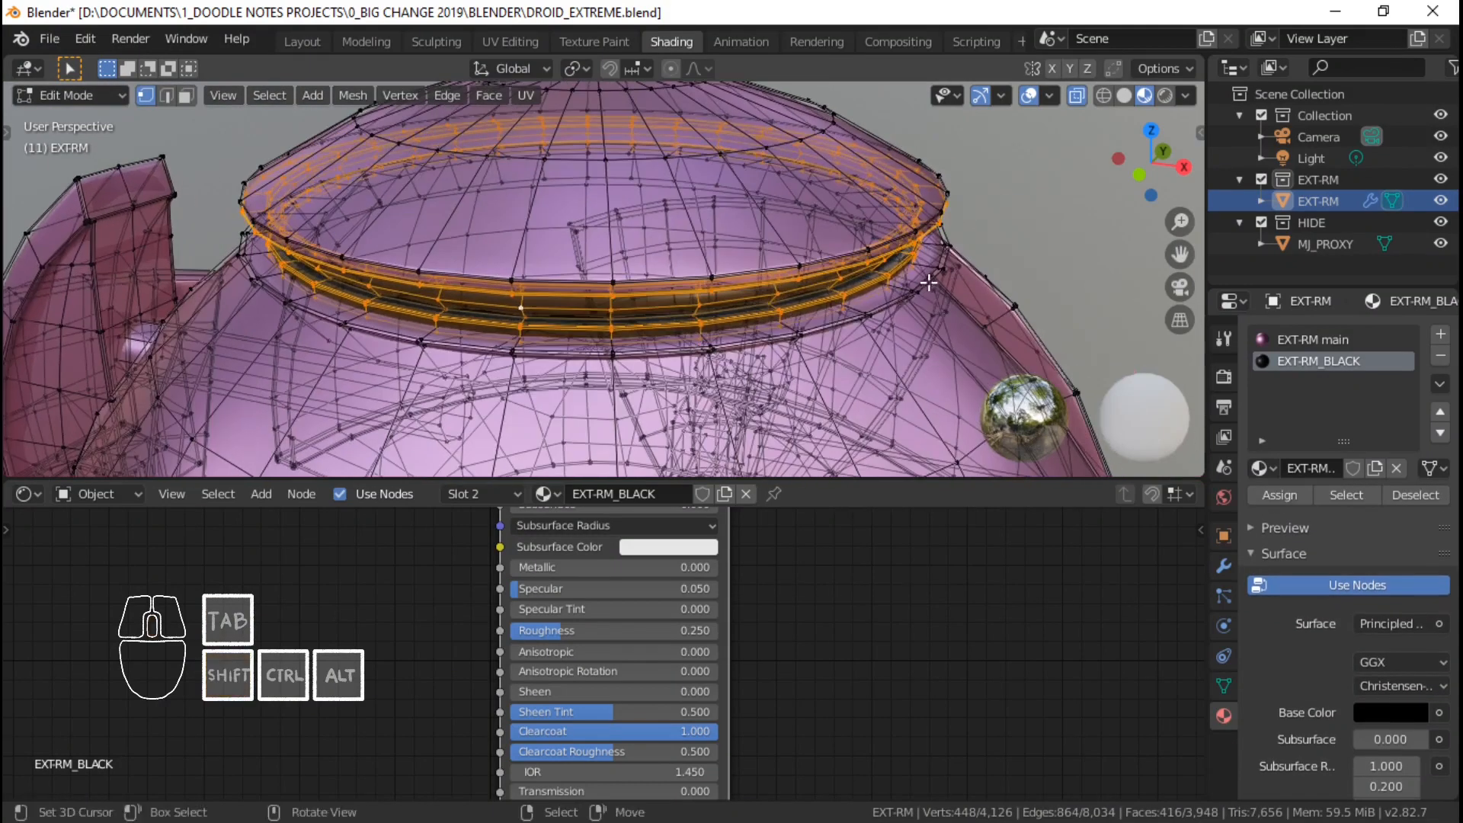
pyautogui.rightClick(936, 273)
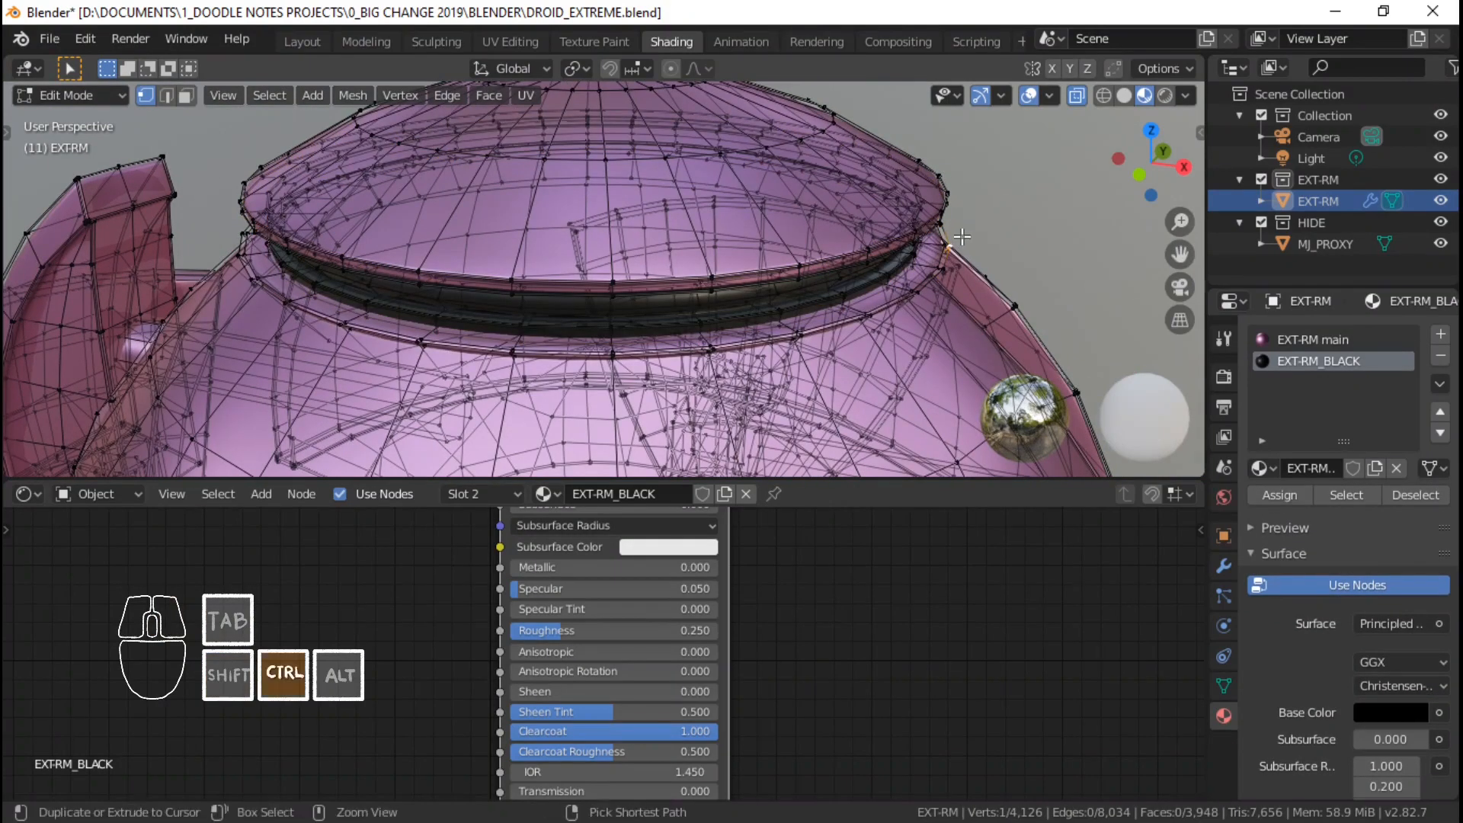
pyautogui.hotkey('ctrl', 'l')
pyautogui.press('KP_Decimal')
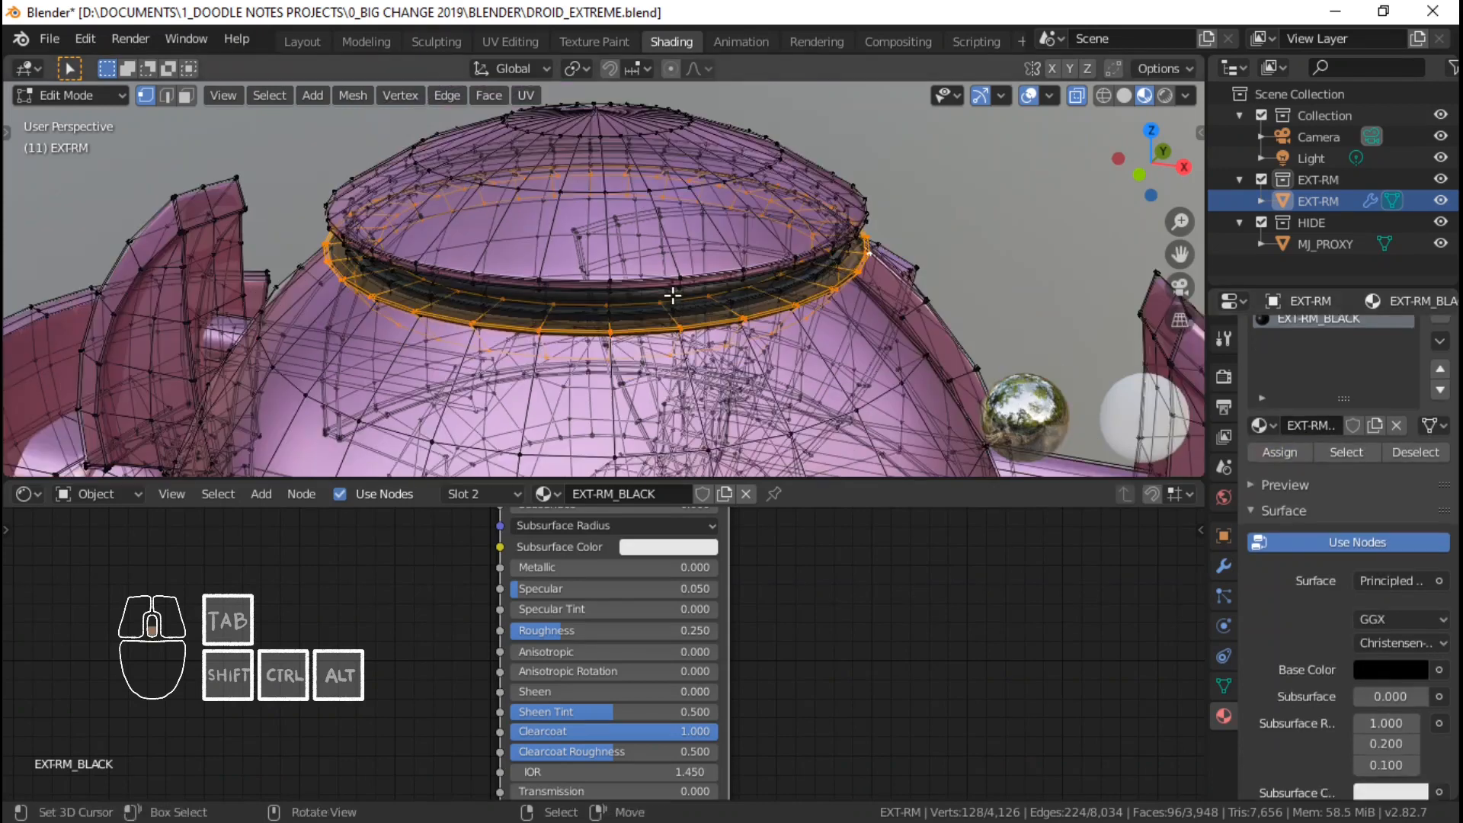
pyautogui.press('Tab')
# Select the linked inner core seen through the body's open slot and assign EXT-RM_BLACK to it.
pyautogui.moveTo(672, 295); pyautogui.dragTo(585, 323, button='middle')
pyautogui.scroll(1, 694, 309)
pyautogui.scroll(1, 585, 323)
pyautogui.press('Tab')
pyautogui.press('Tab')
pyautogui.rightClick(583, 300)
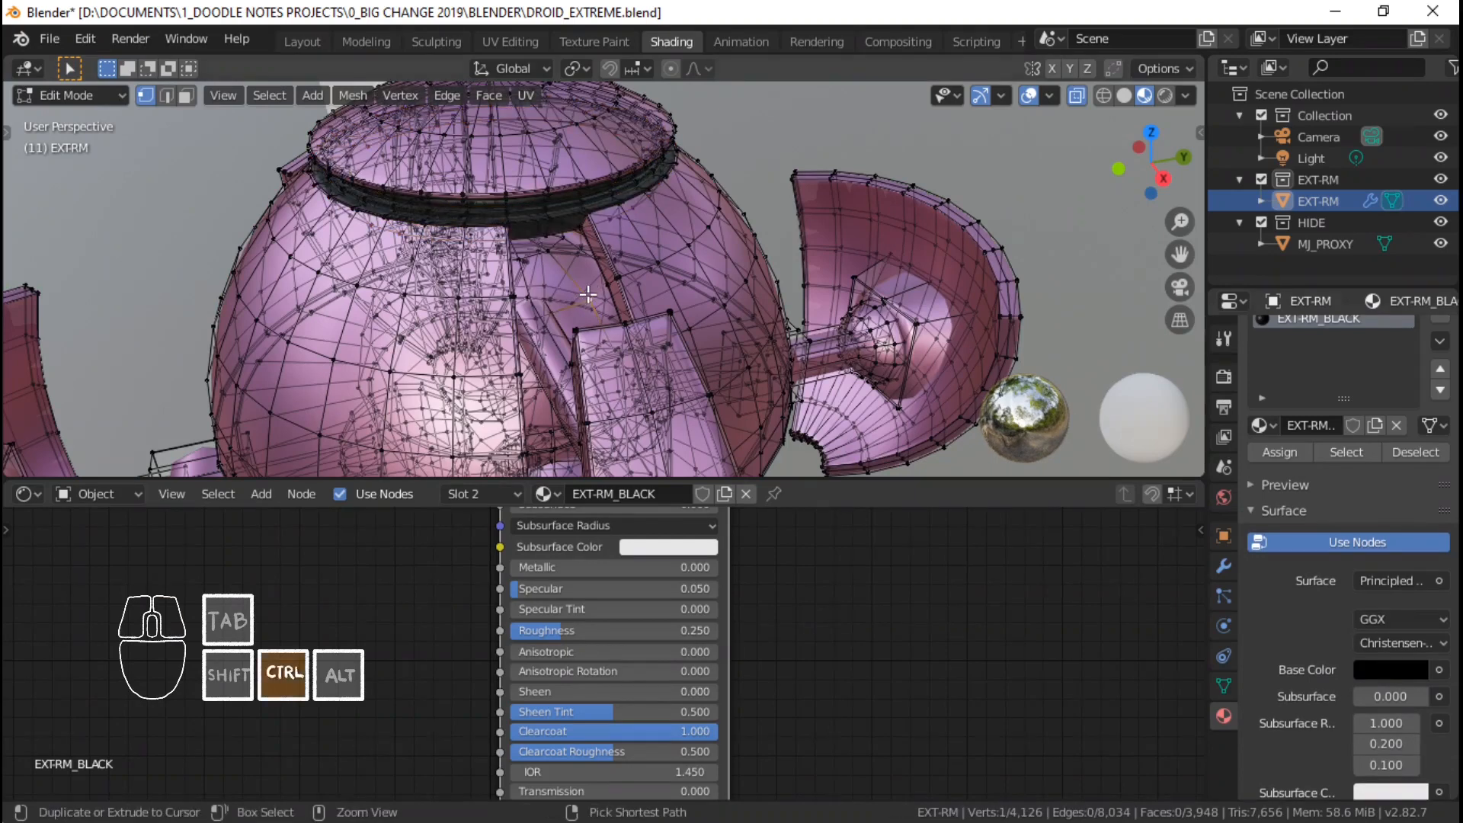
pyautogui.hotkey('ctrl', 'l')
# Select all four linked ball joints around the hub under the body and assign EXT-RM_BLACK to them.
pyautogui.moveTo(523, 358); pyautogui.dragTo(646, 348, button='middle')
pyautogui.press('Tab')
pyautogui.press('Tab')
pyautogui.rightClick(654, 325)
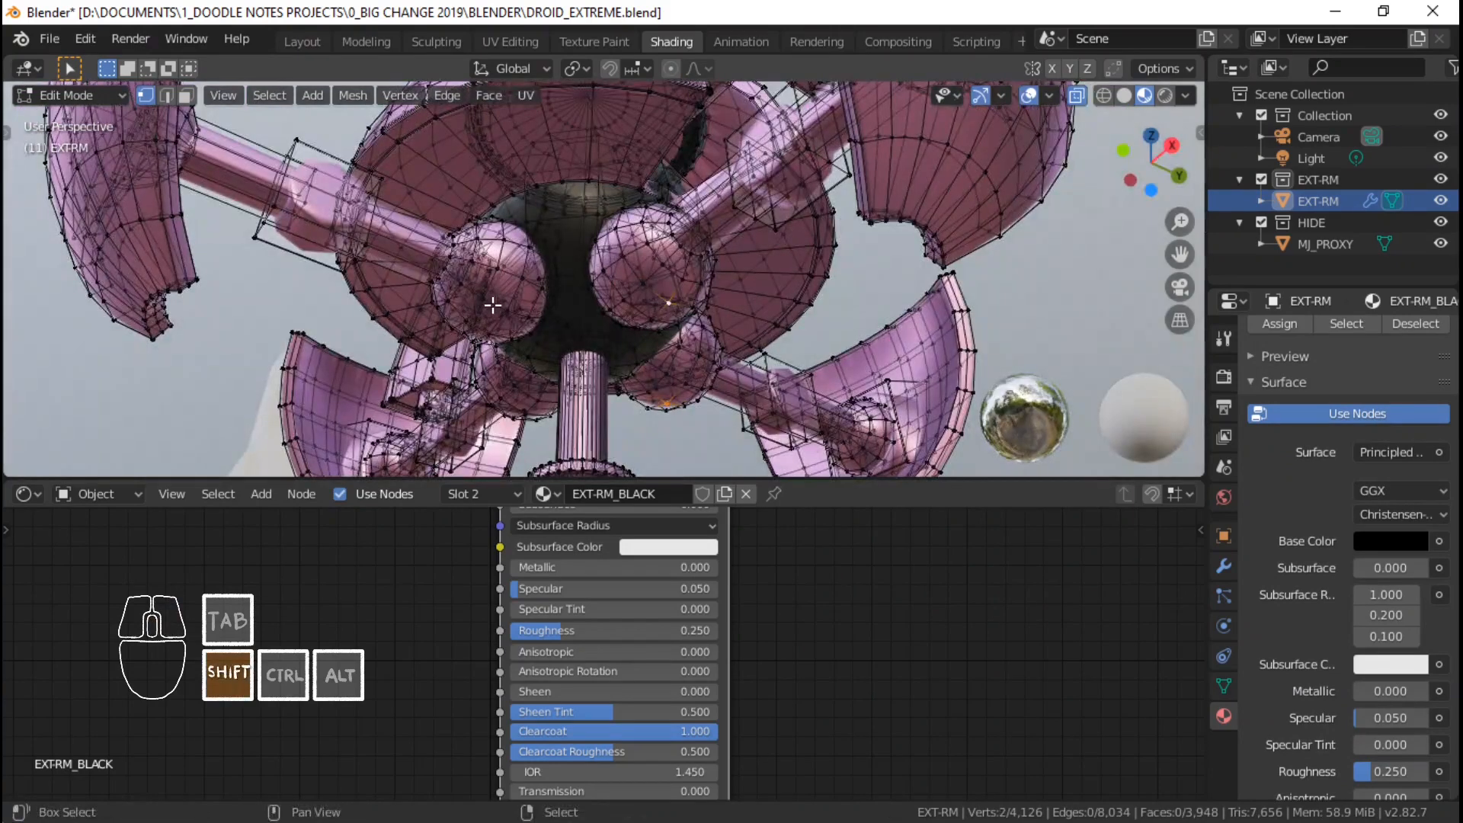
pyautogui.hotkey('ctrl', 'l')
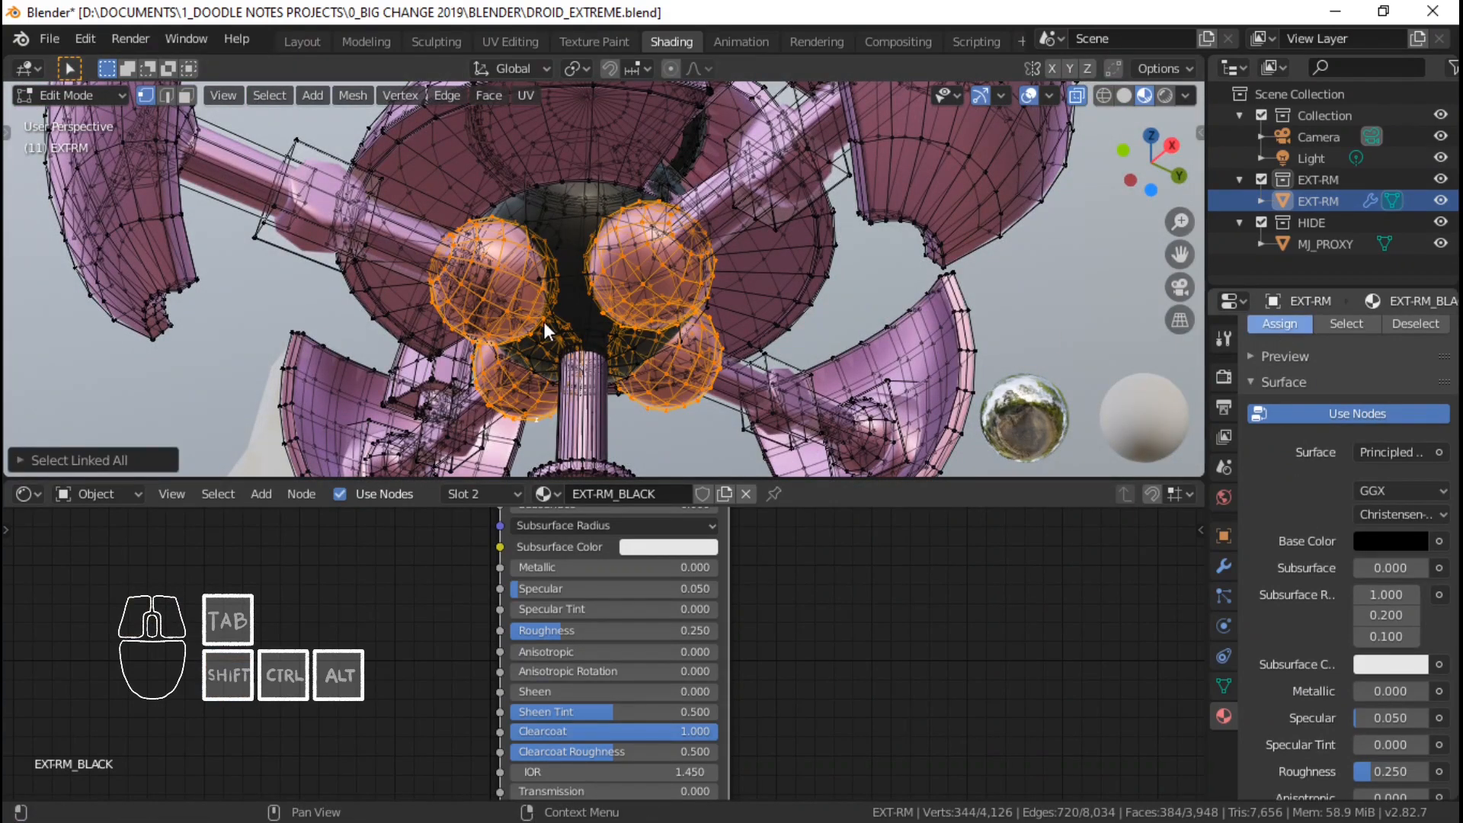
# Select the linked rods of all four arms and assign EXT-RM_BLACK to them.
pyautogui.rightClick(539, 277)
pyautogui.moveTo(538, 277); pyautogui.dragTo(762, 229, button='middle')
pyautogui.keyDown('shift'); pyautogui.moveTo(920, 340); pyautogui.dragTo(762, 327, button='middle'); pyautogui.keyUp('shift')
pyautogui.keyDown('shift'); pyautogui.rightClick(840, 318); pyautogui.keyUp('shift')
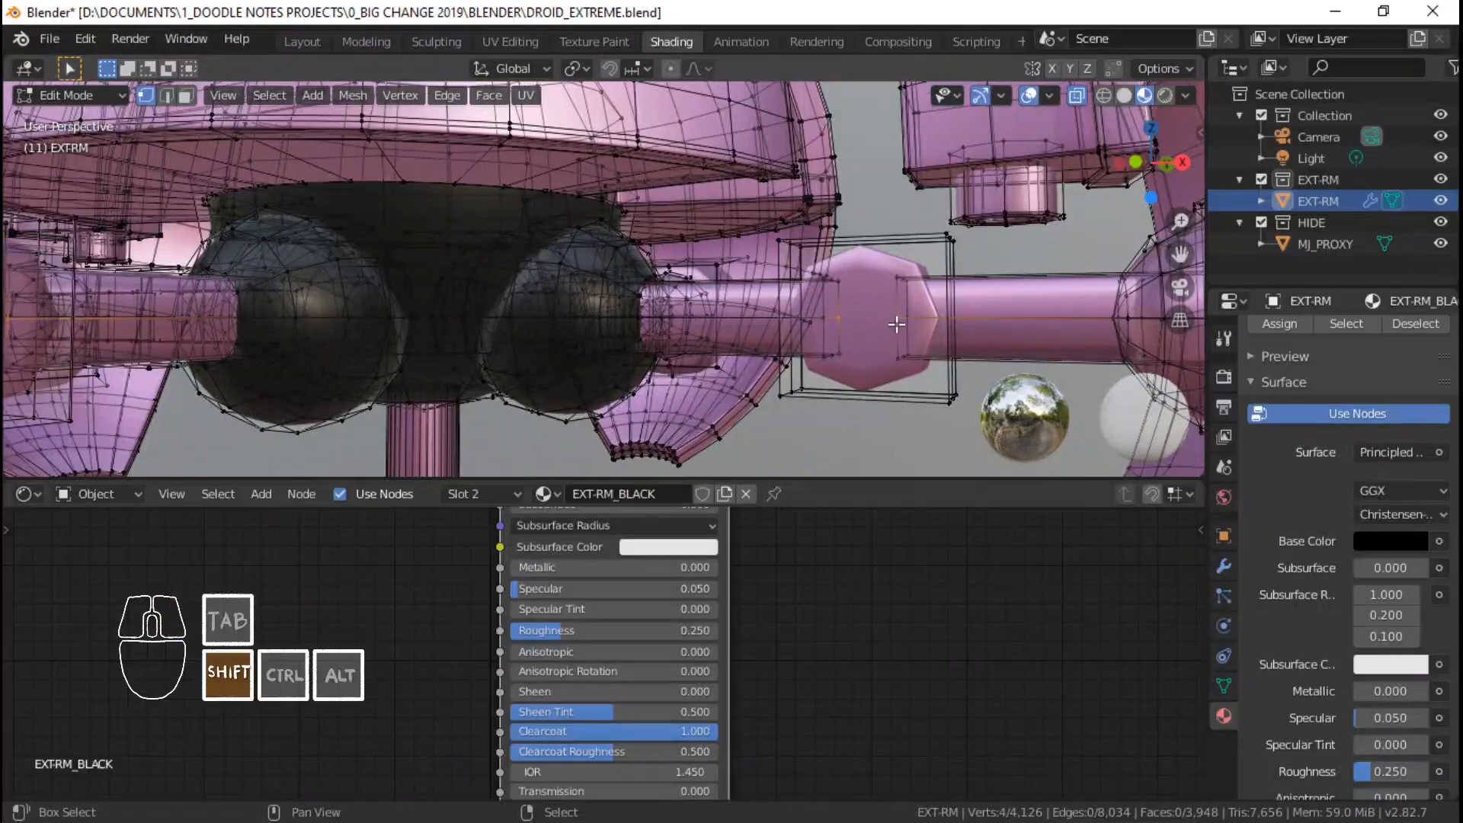
pyautogui.moveTo(896, 324); pyautogui.dragTo(624, 344, button='middle')
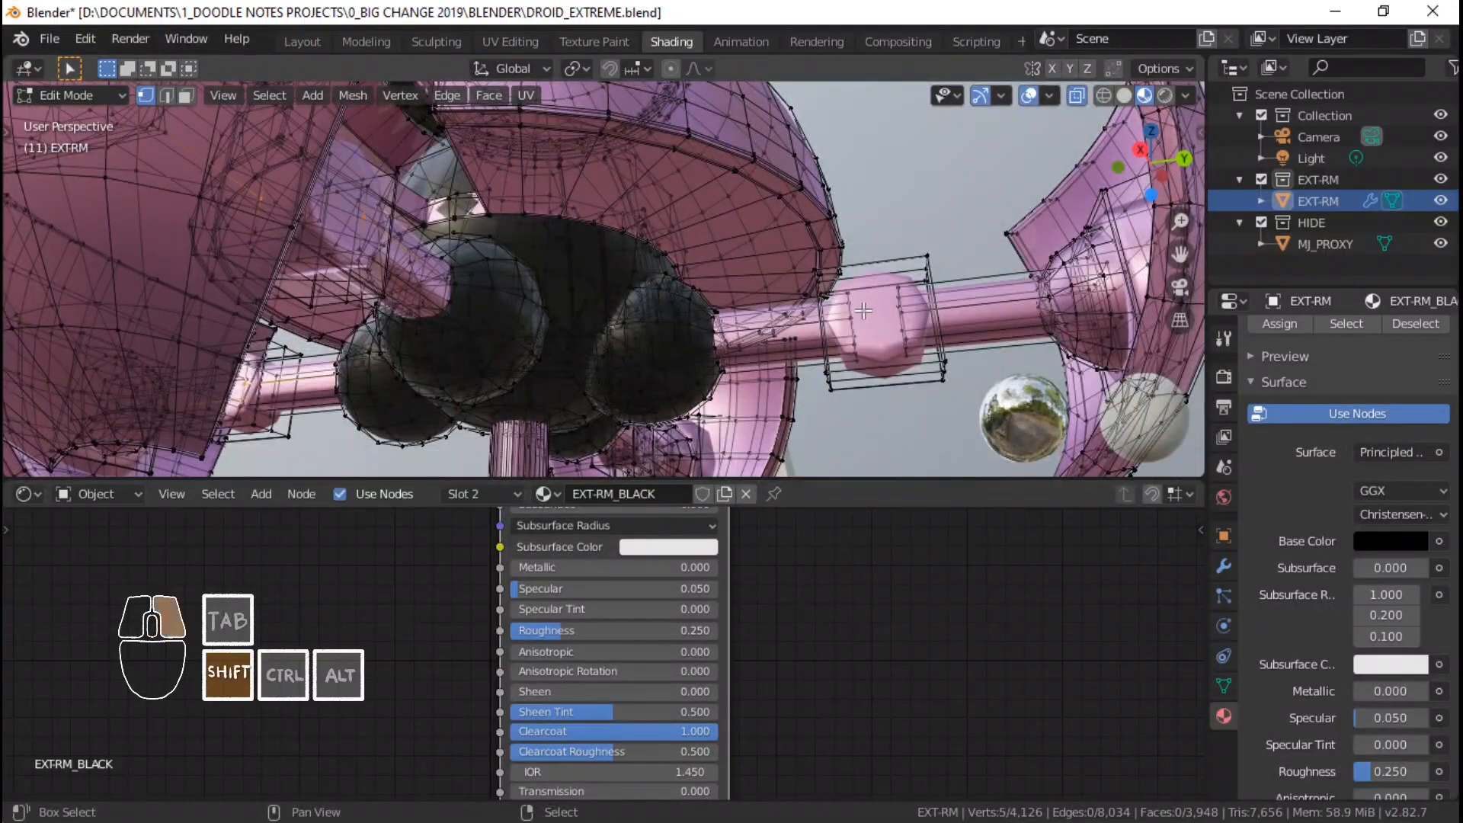
pyautogui.moveTo(912, 318); pyautogui.dragTo(843, 305, button='middle')
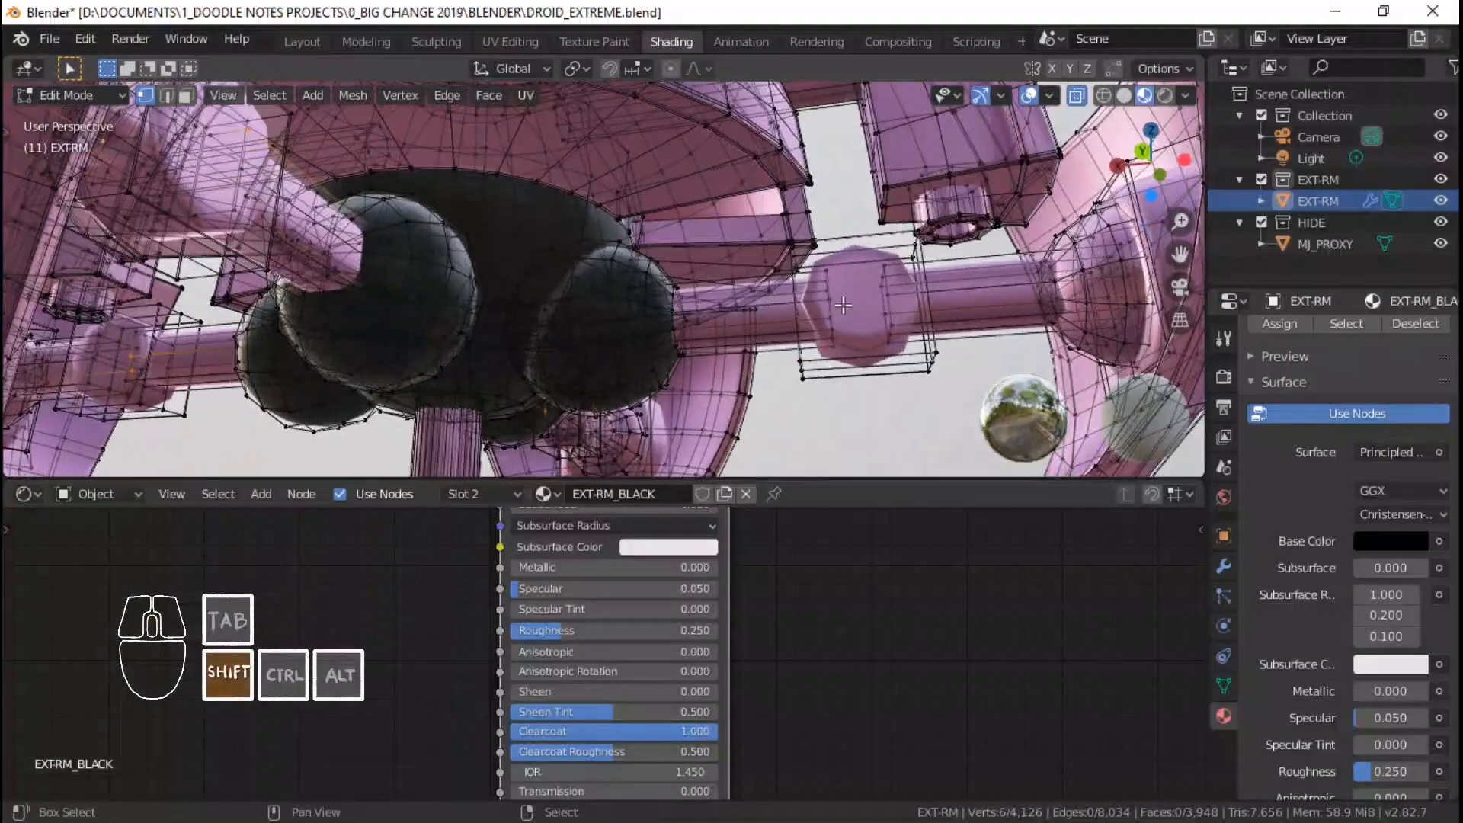
pyautogui.hotkey('ctrl', 'l')
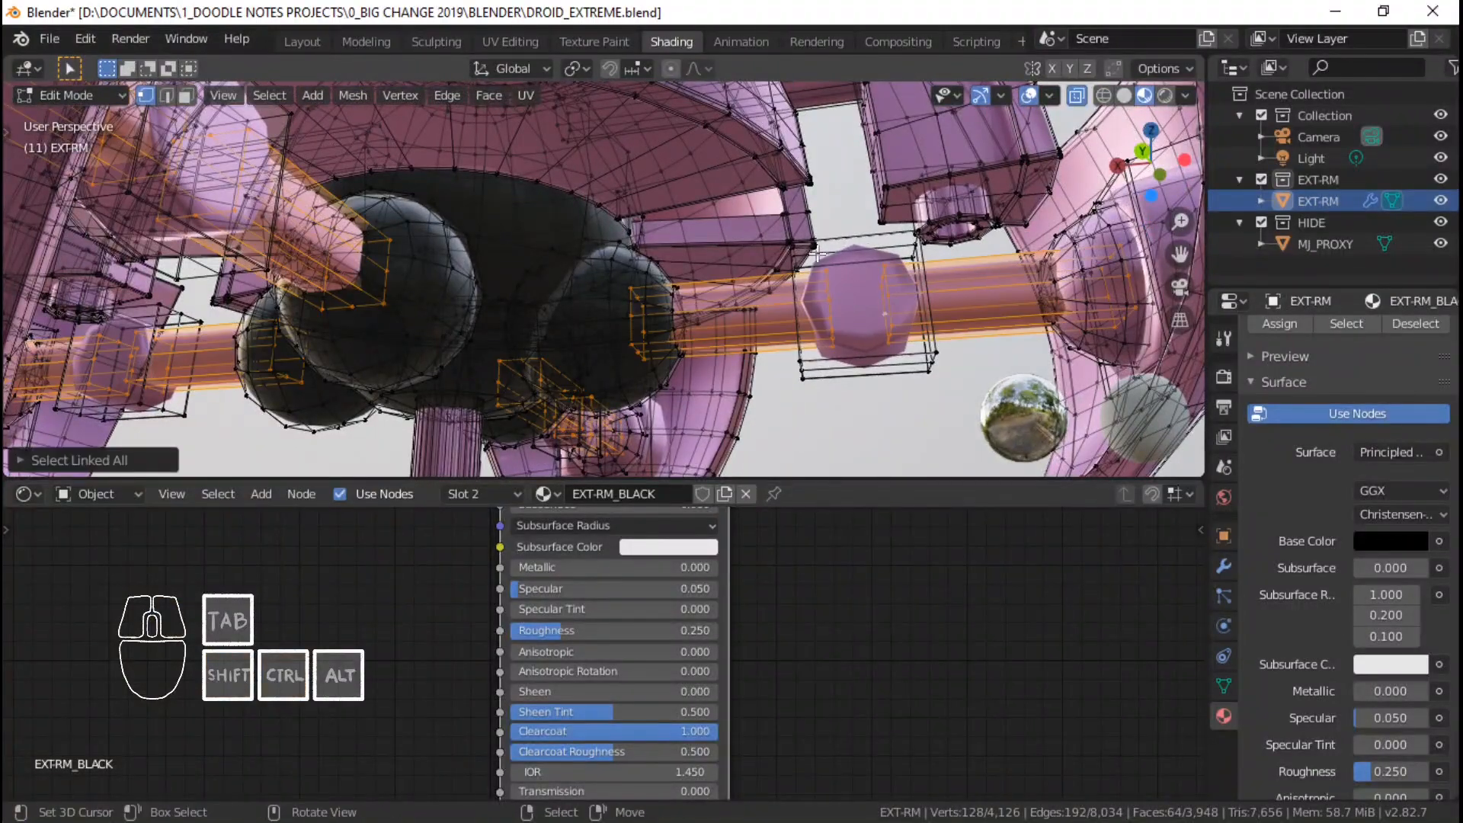
pyautogui.moveTo(817, 256); pyautogui.dragTo(758, 147, button='middle')
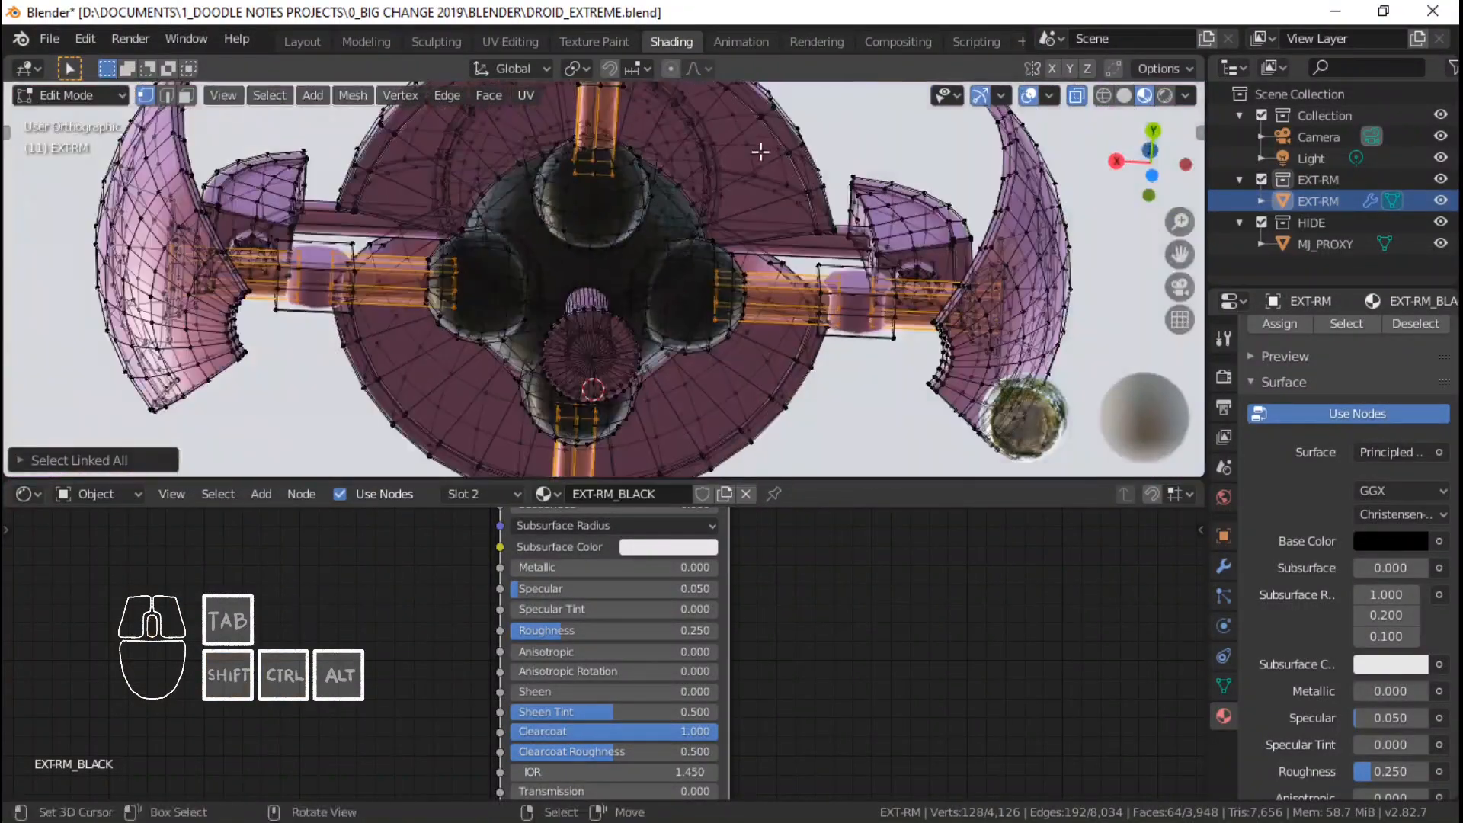
pyautogui.press('KP_7')
pyautogui.scroll(-3, 718, 216)
pyautogui.moveTo(718, 216); pyautogui.dragTo(640, 358, button='middle')
pyautogui.scroll(3, 550, 381)
pyautogui.scroll(3, 1278, 369)
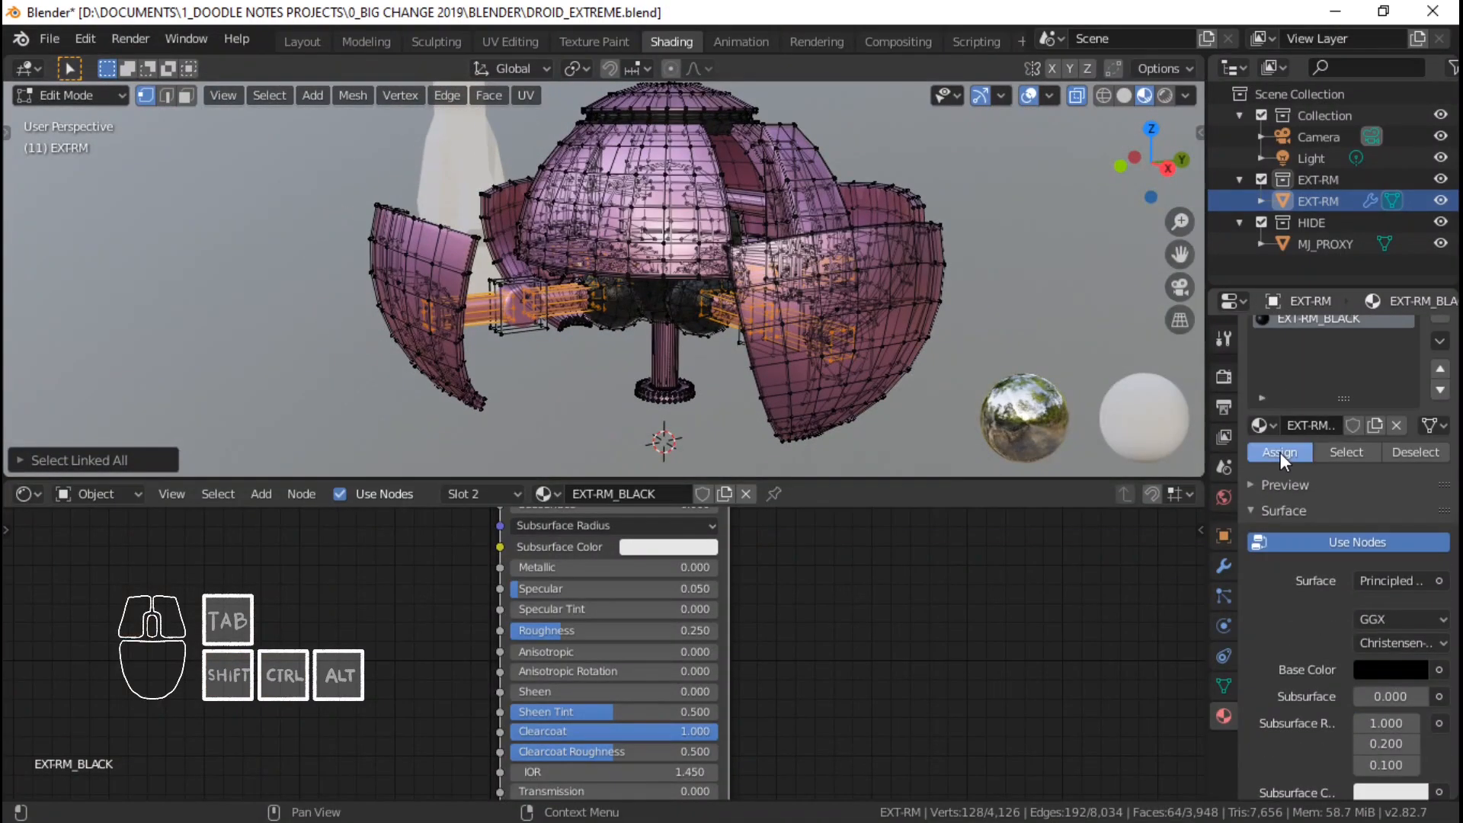
pyautogui.click(1280, 452)
# Select the linked mounting plates on the inner side of the four arm shields and assign EXT-RM_BLACK.
pyautogui.moveTo(1334, 402); pyautogui.dragTo(1333, 444)
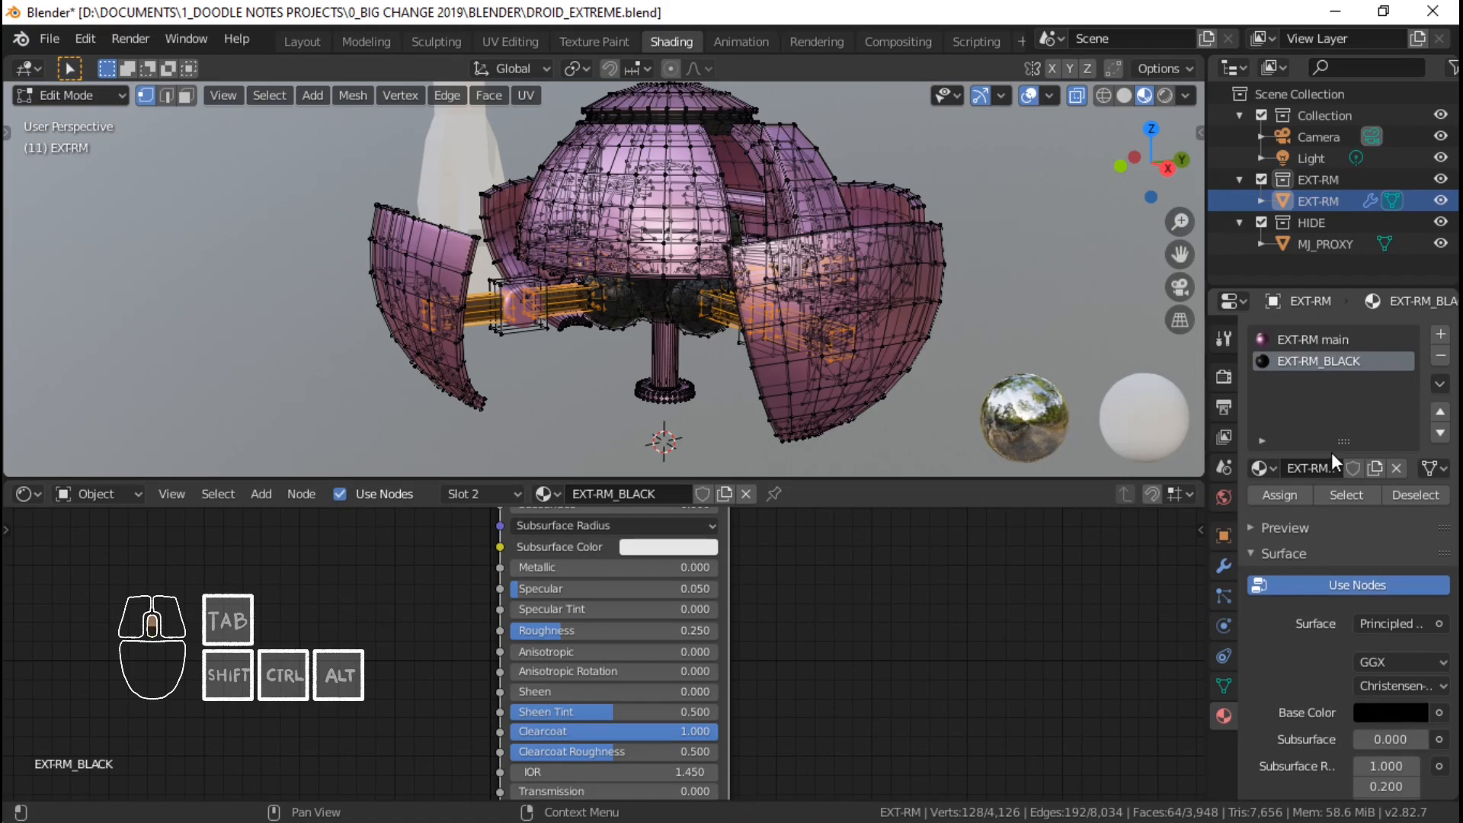
pyautogui.scroll(4, 641, 306)
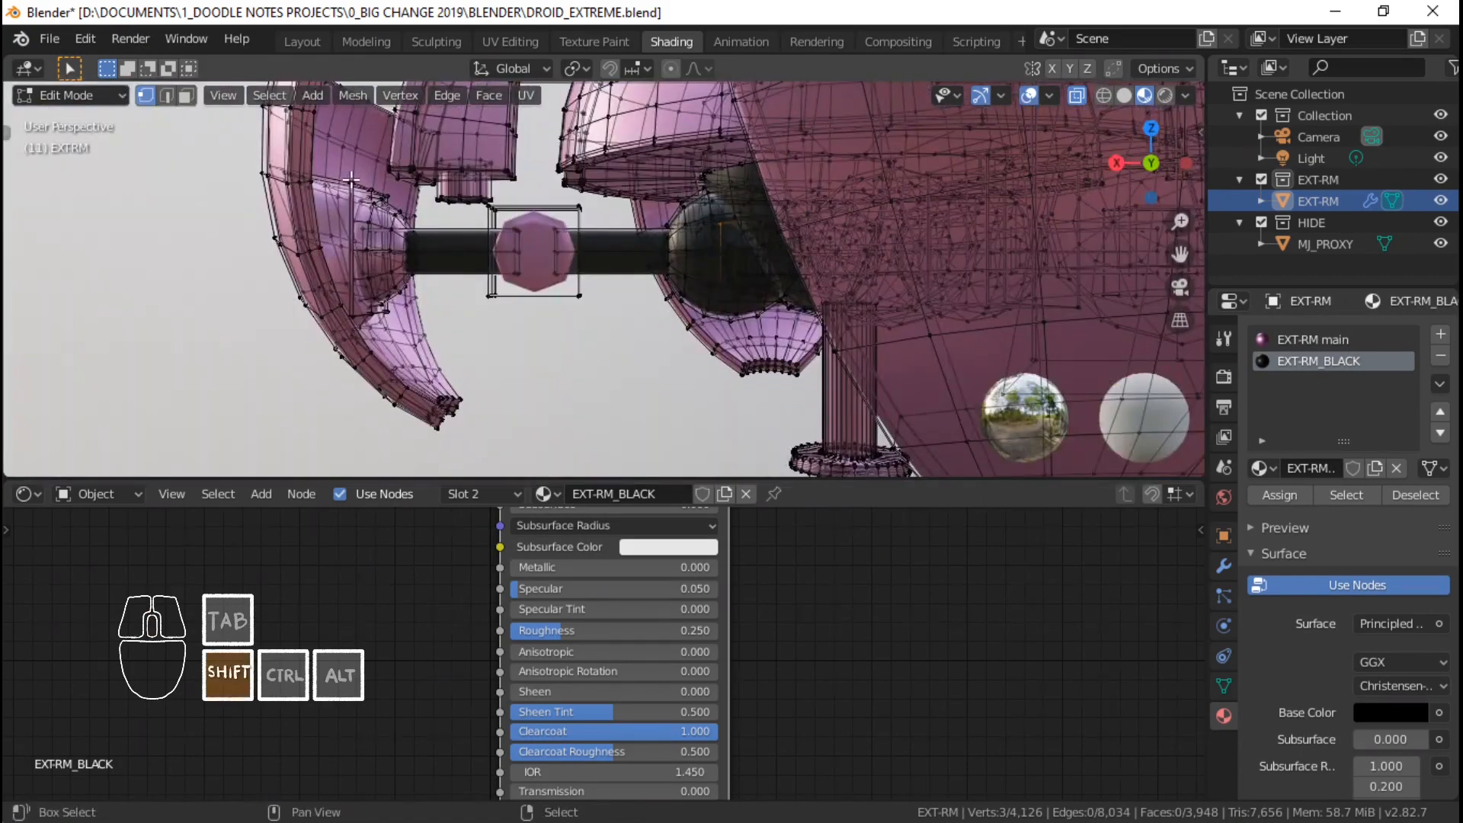
pyautogui.hotkey('ctrl', 'l')
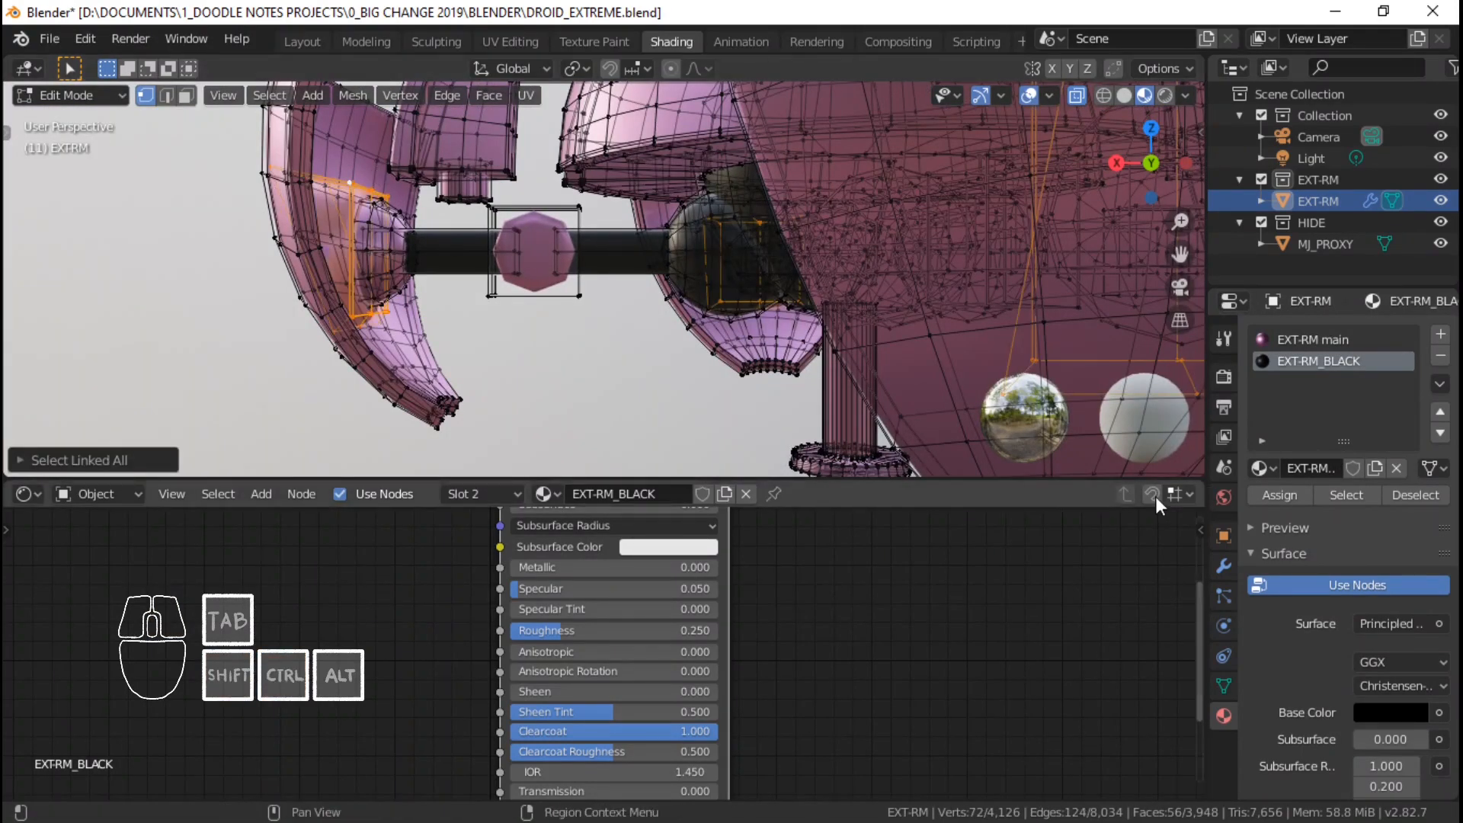
# Select the linked block-shaped joints midway along all four arms and assign EXT-RM_BLACK to them.
pyautogui.moveTo(523, 282); pyautogui.dragTo(568, 294, button='middle')
pyautogui.scroll(2, 842, 281)
pyautogui.rightClick(873, 277)
pyautogui.scroll(2, 585, 339)
pyautogui.moveTo(582, 400); pyautogui.dragTo(624, 419, button='middle')
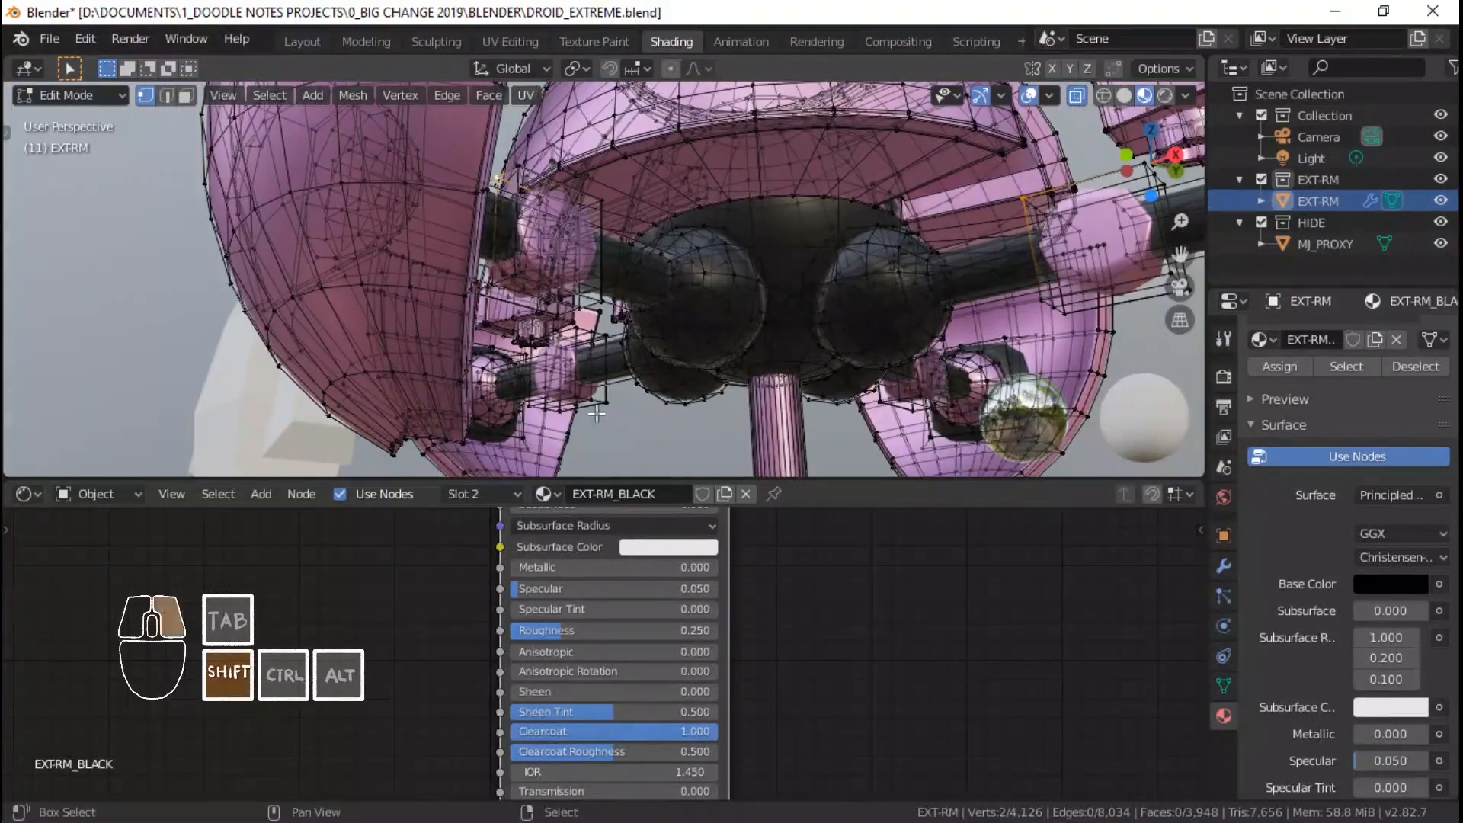
pyautogui.moveTo(775, 420); pyautogui.dragTo(912, 365, button='middle')
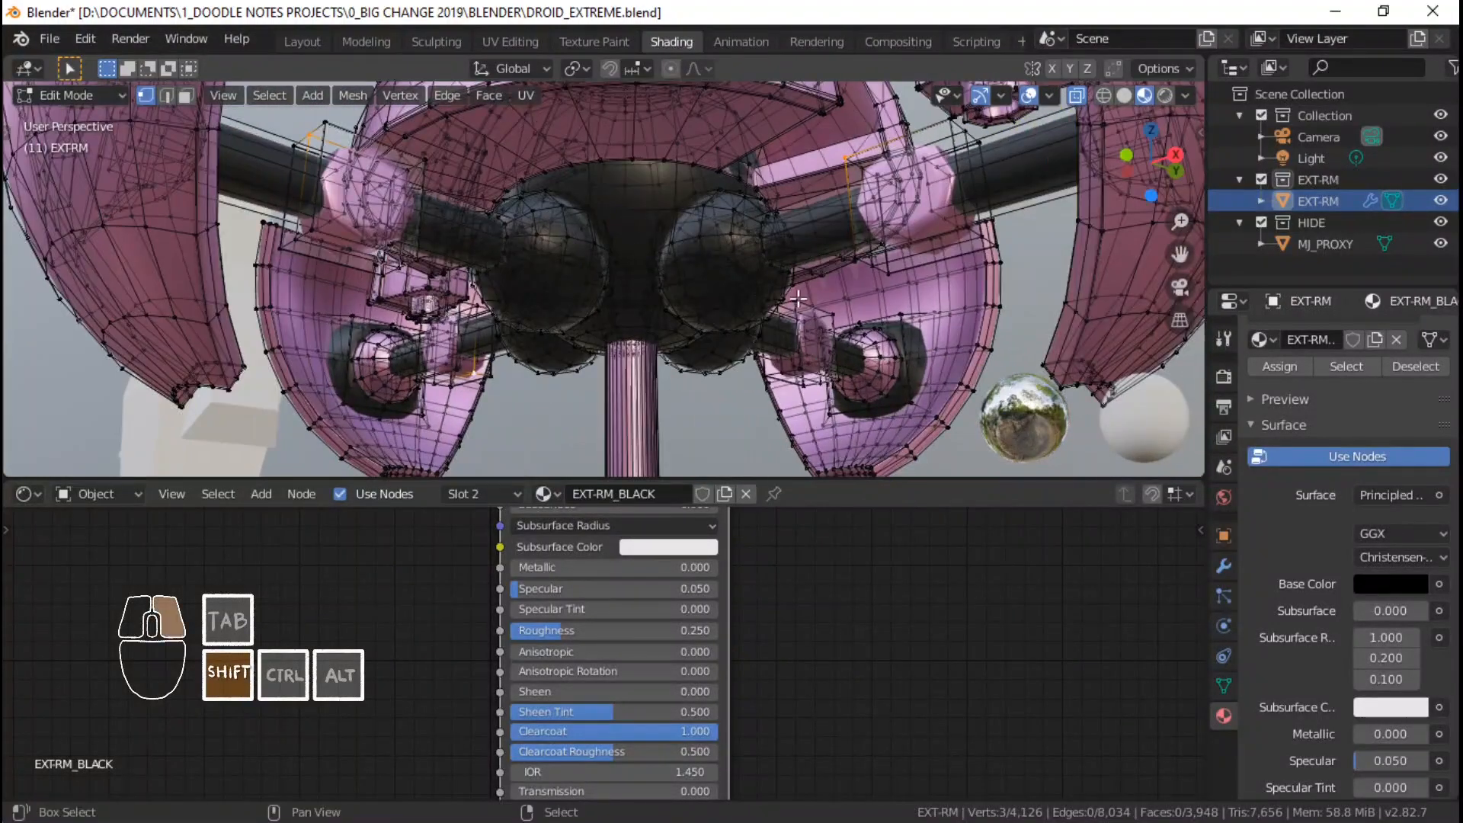
pyautogui.keyDown('shift'); pyautogui.rightClick(797, 299); pyautogui.keyUp('shift')
pyautogui.moveTo(798, 299); pyautogui.dragTo(966, 263, button='middle')
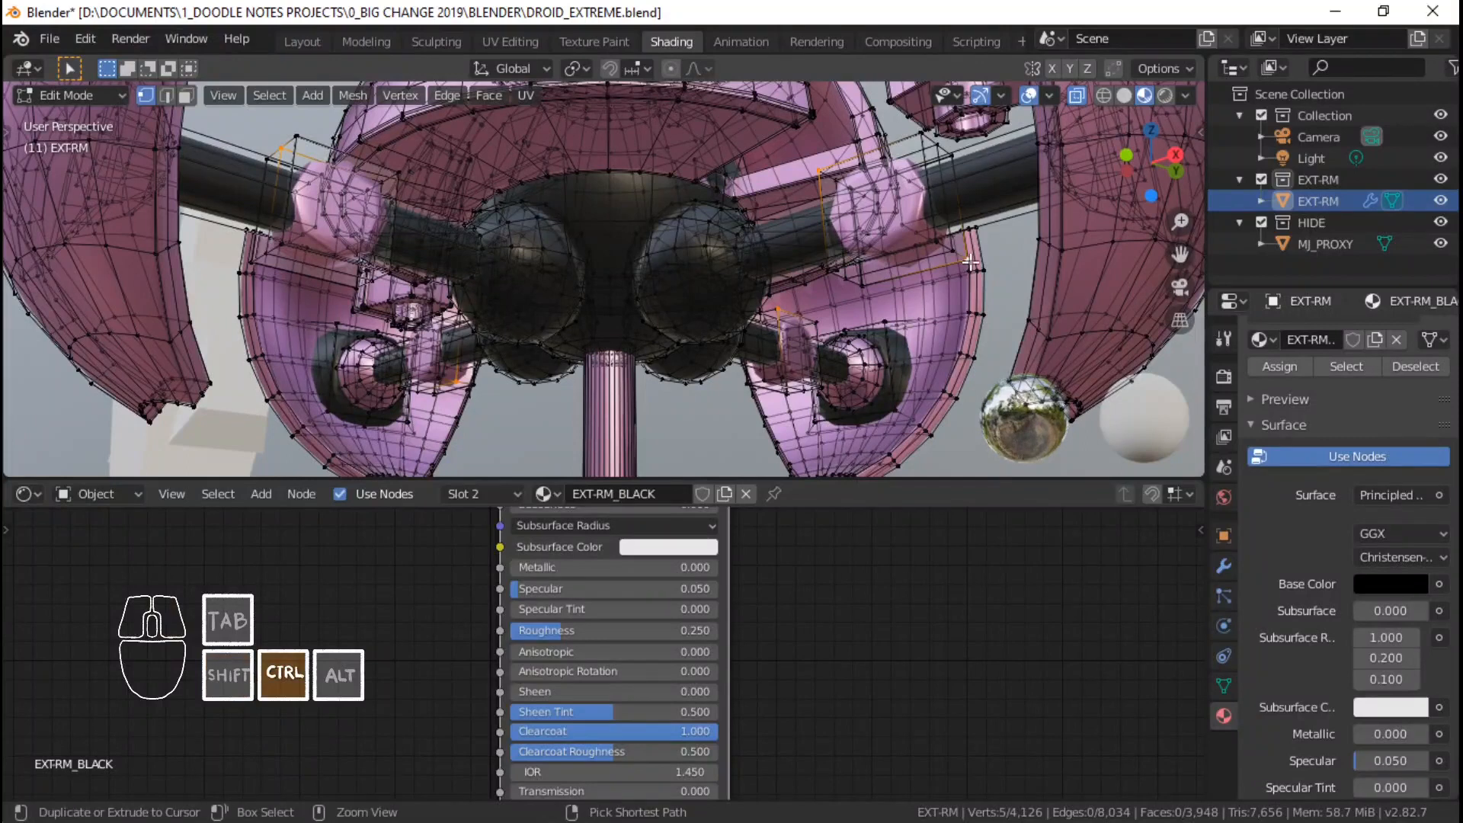
pyautogui.hotkey('ctrl', 'l')
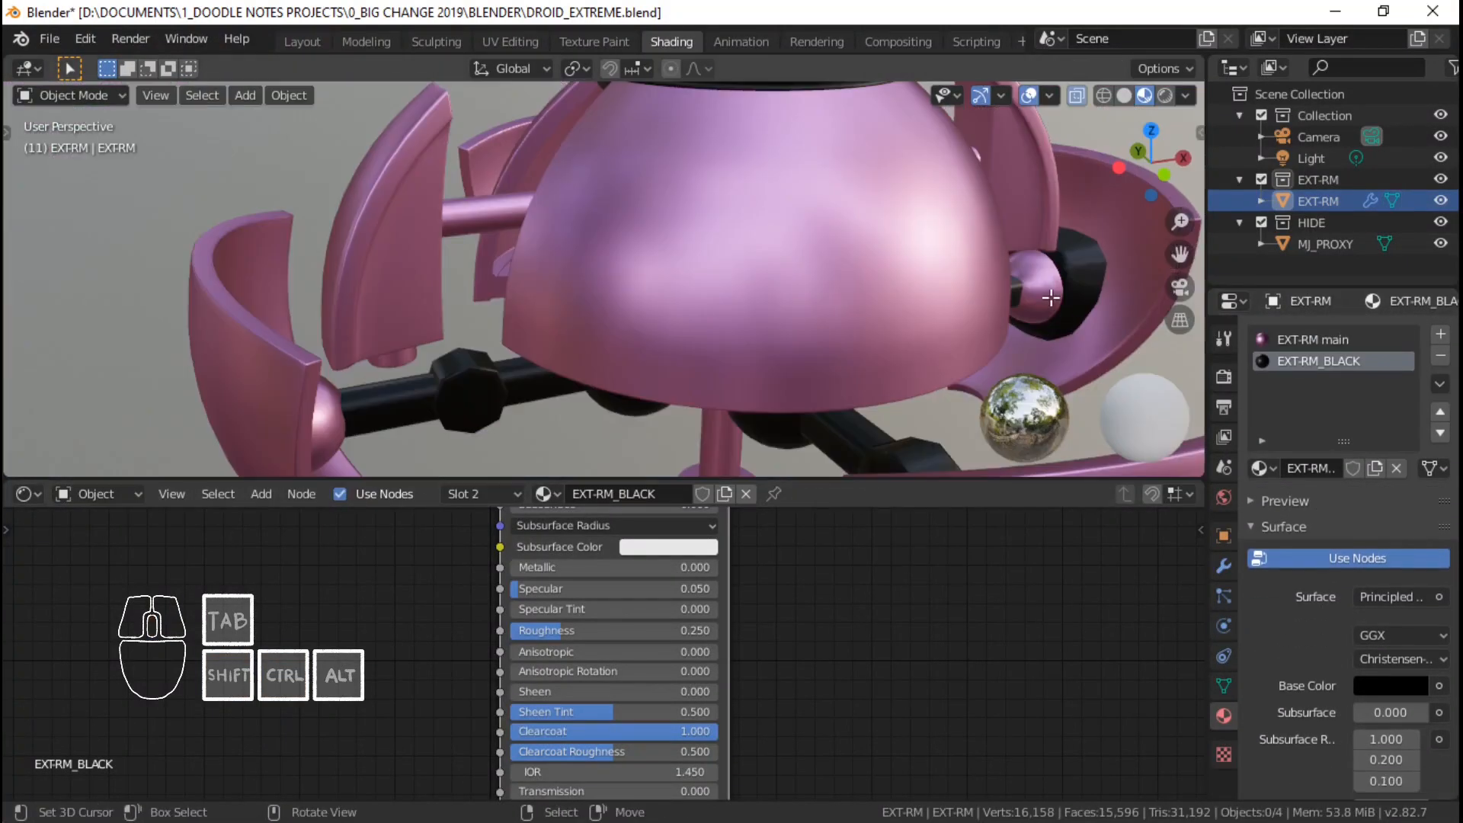
# Select the linked ball joints at the shield ends of the arms, assign EXT-RM_BLACK and view them in Object Mode.
pyautogui.press('Tab')
pyautogui.moveTo(1050, 298); pyautogui.dragTo(873, 308, button='middle')
pyautogui.hotkey('ctrl', 'l')
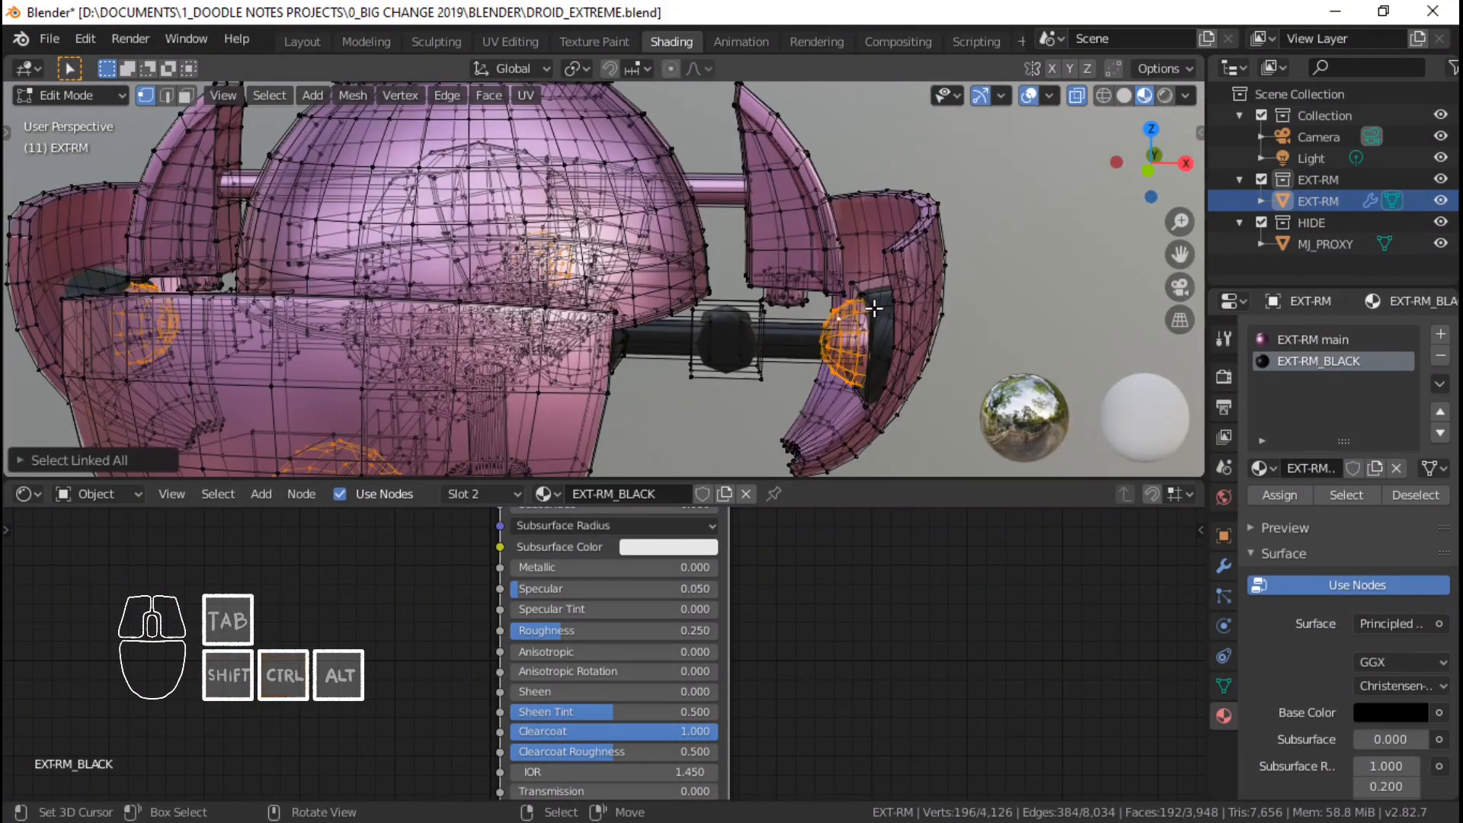
pyautogui.keyDown('shift'); pyautogui.moveTo(602, 311); pyautogui.dragTo(693, 358, button='middle'); pyautogui.keyUp('shift')
pyautogui.press('Tab')
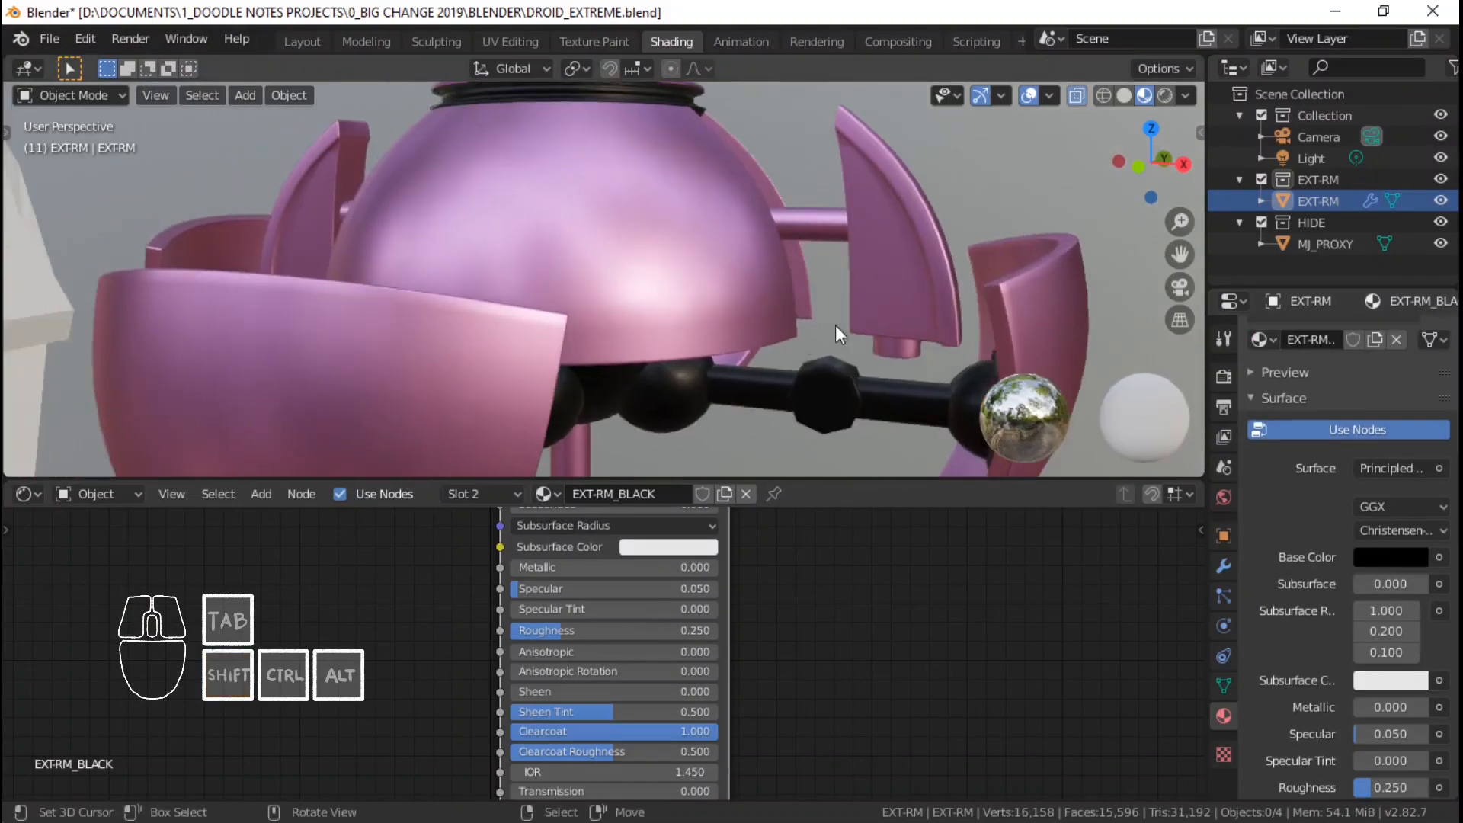
# Grow a selection over the body shell's underside and inner slot walls, assign EXT-RM_BLACK and view it in Object Mode.
pyautogui.moveTo(838, 330); pyautogui.dragTo(732, 266, button='middle')
pyautogui.scroll(4, 757, 381)
pyautogui.press('Tab')
pyautogui.scroll(-4, 800, 334)
pyautogui.press('ctrl+KP_Add')
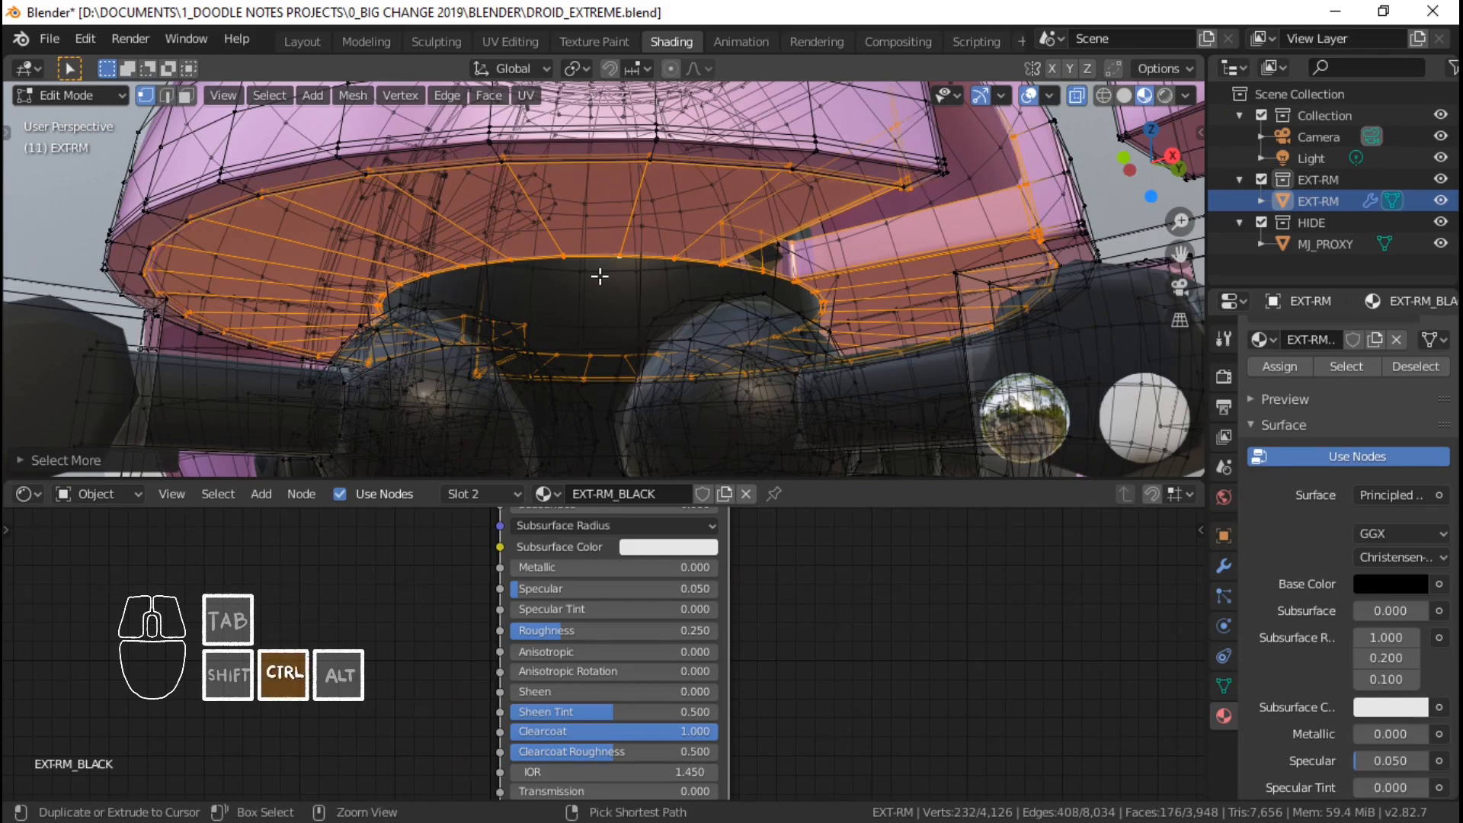
pyautogui.press('ctrl+KP_Add')
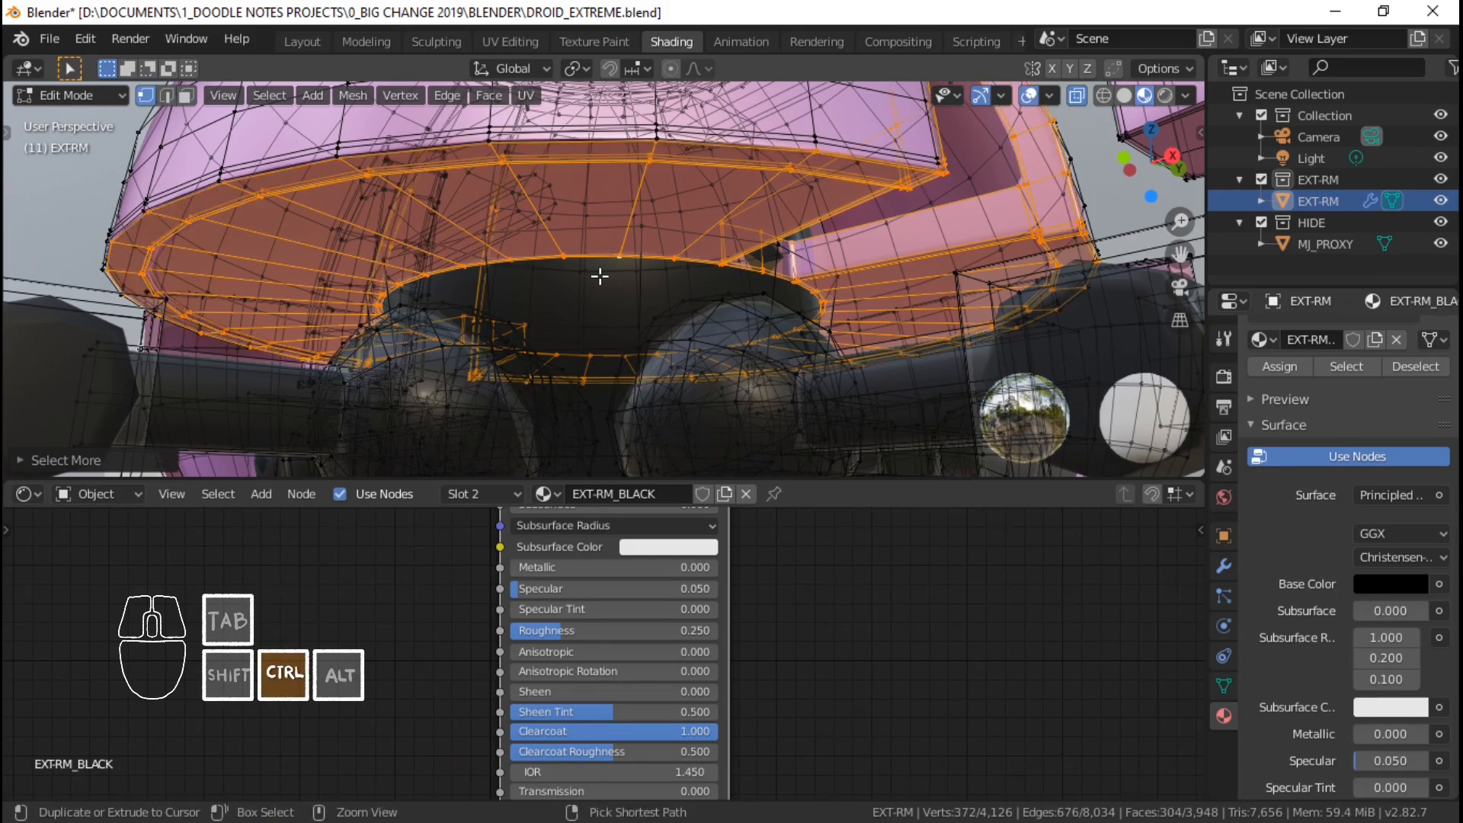
pyautogui.click(1280, 365)
pyautogui.press('Tab')
# Select the narrow edge faces along the body's slot and assign EXT-RM main back to them.
pyautogui.moveTo(1169, 367); pyautogui.dragTo(501, 293, button='middle')
pyautogui.press('Tab')
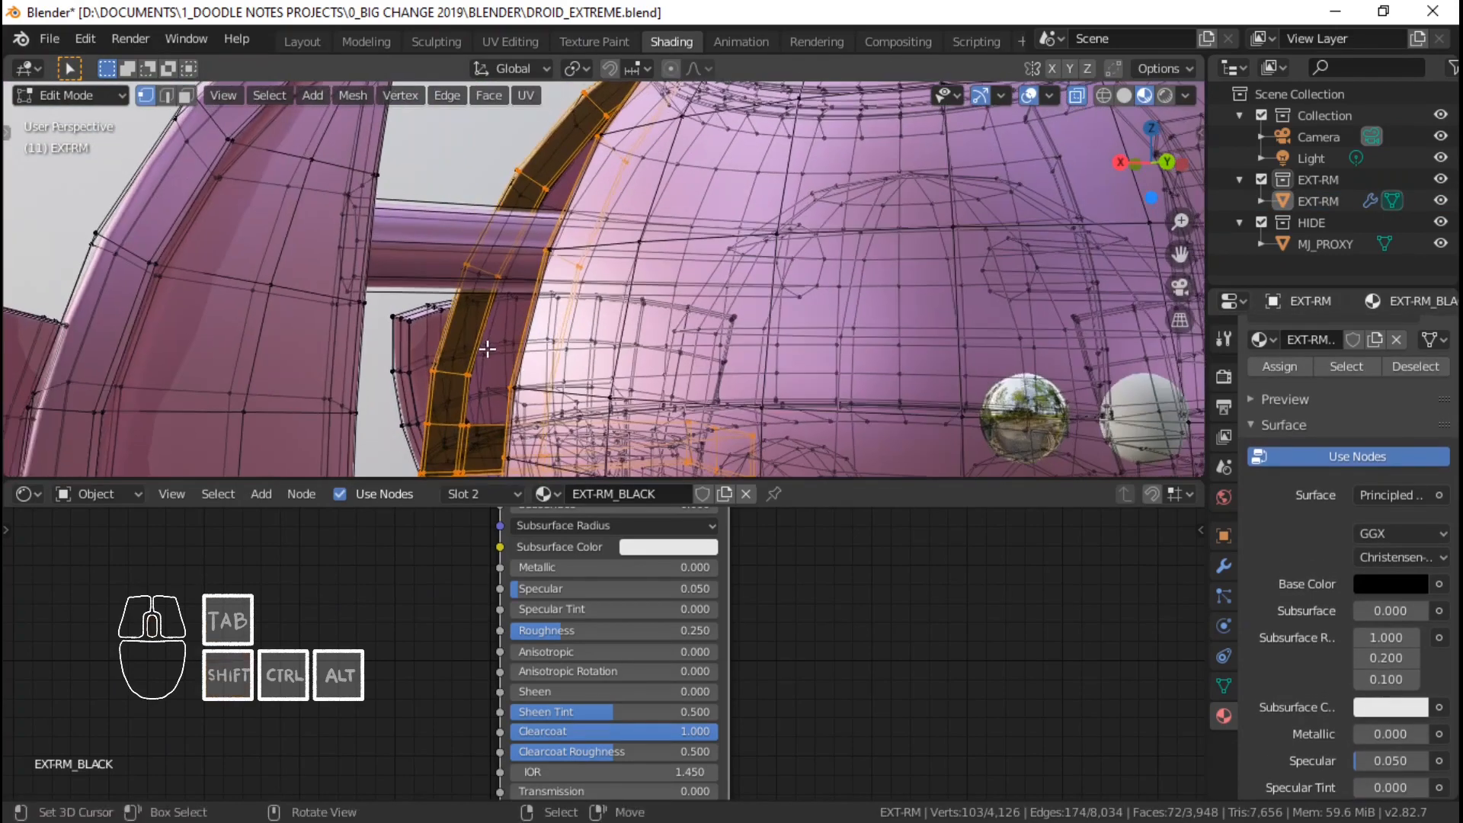
pyautogui.press('ctrl+KP_Add')
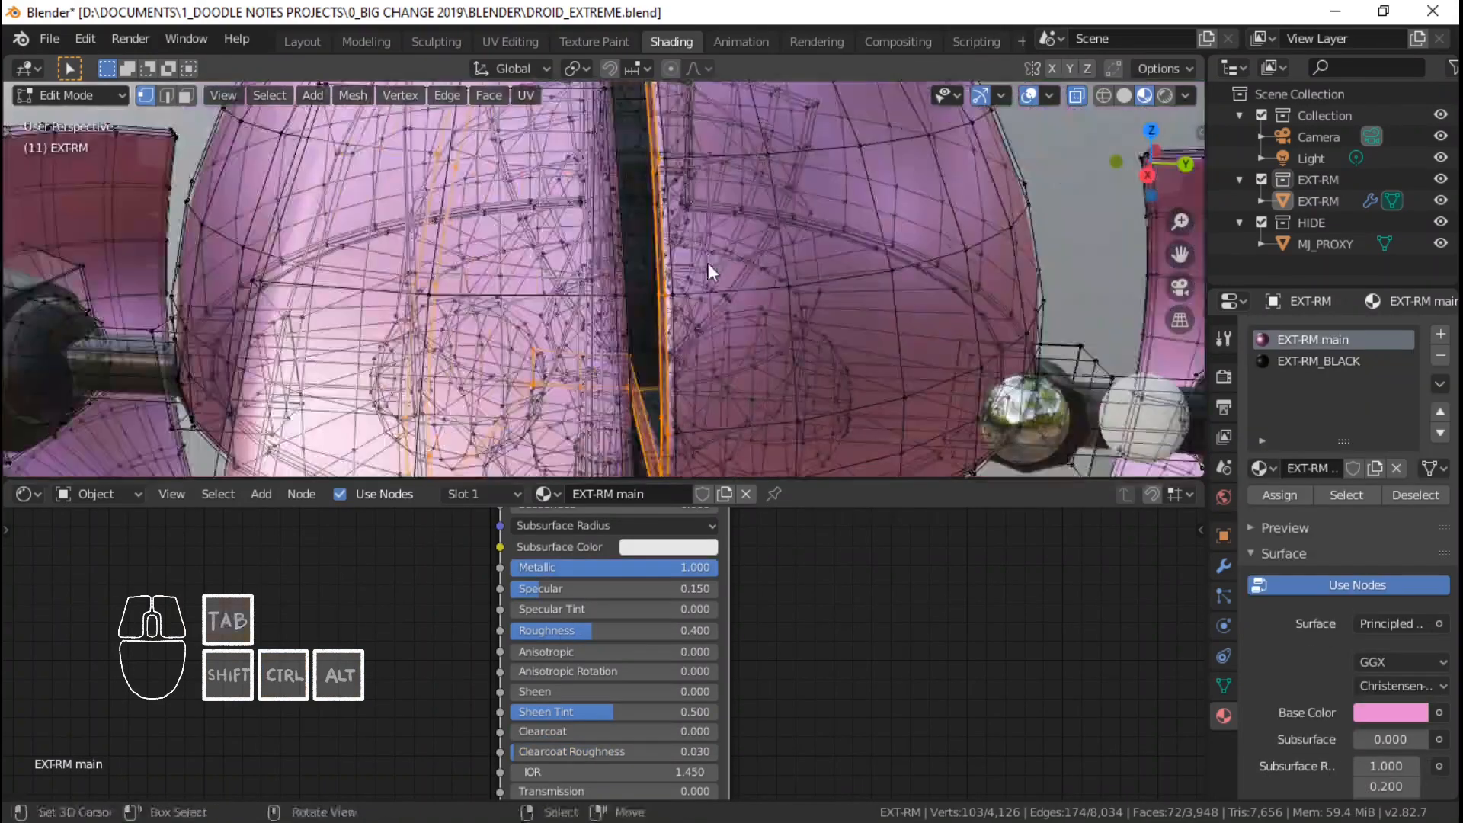
pyautogui.press('Tab')
# Select the linked horizontal rods joining the side fins to the body and assign EXT-RM_BLACK to them.
pyautogui.moveTo(615, 255); pyautogui.dragTo(573, 282, button='middle')
pyautogui.scroll(-3, 752, 287)
pyautogui.press('Tab')
pyautogui.scroll(5, 769, 295)
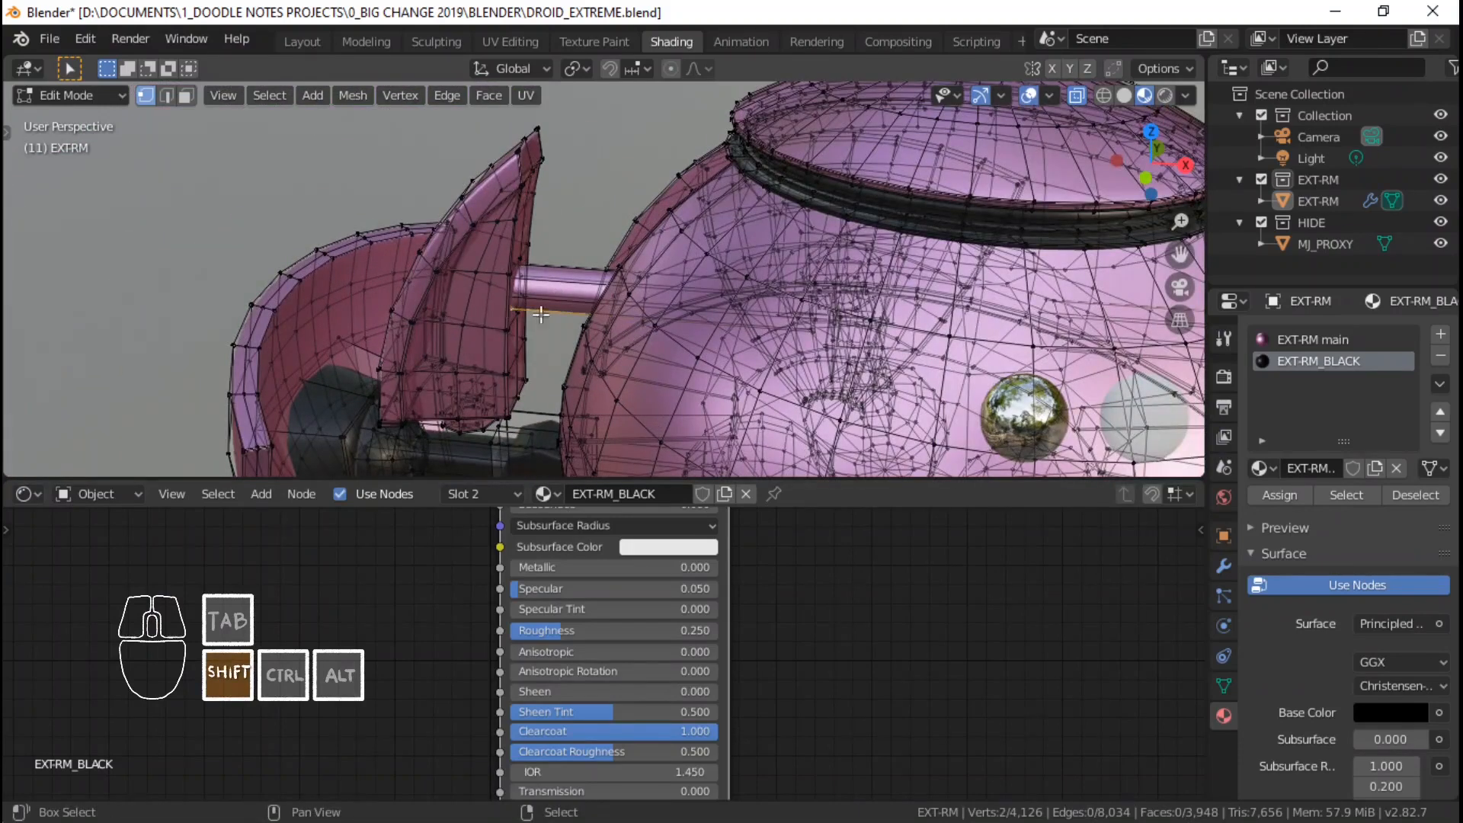
pyautogui.hotkey('ctrl', 'l')
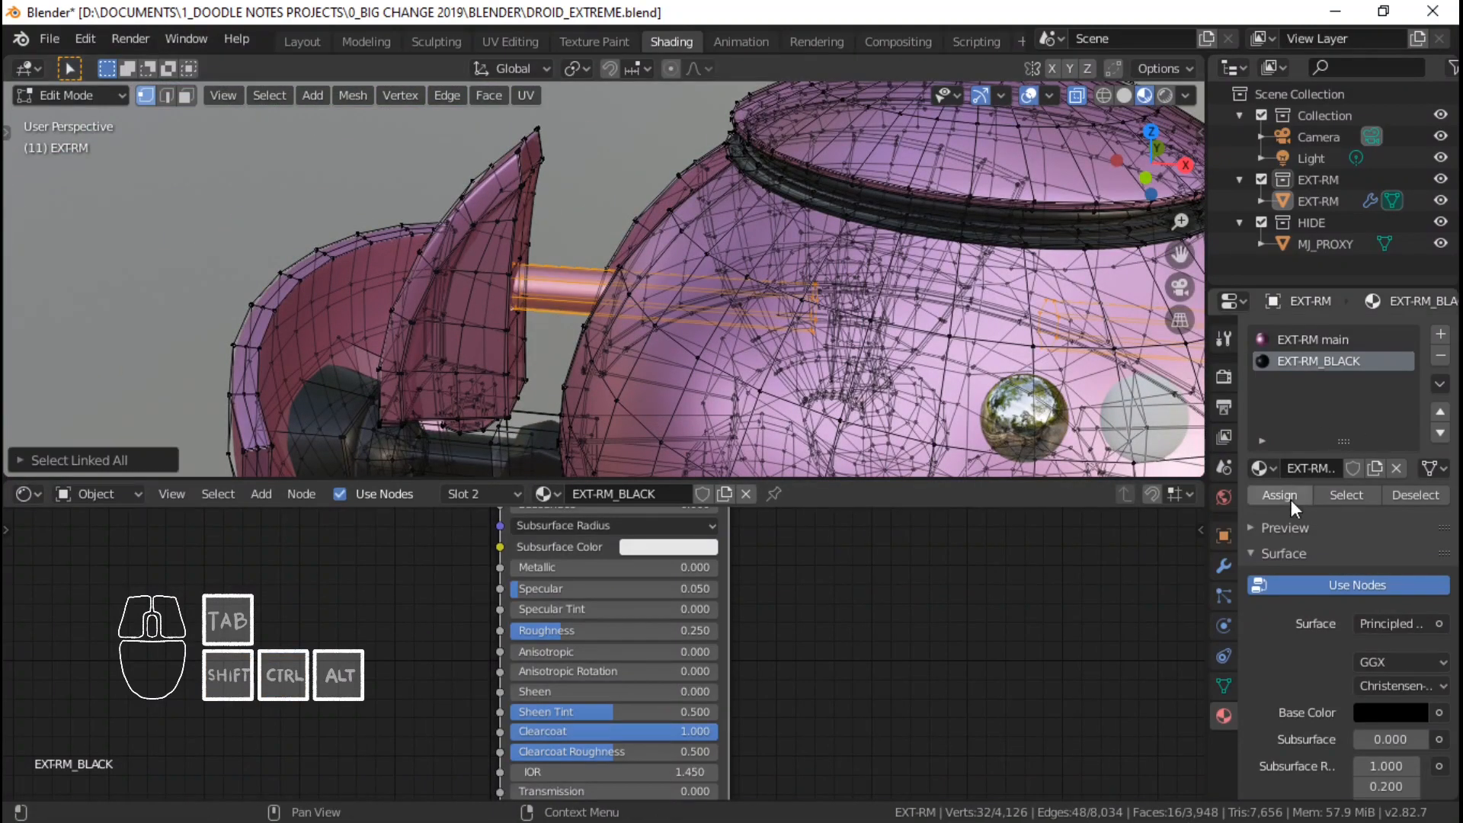
# Isolate the two curved side fins by selecting their linked geometry, inverting the selection and hiding the rest.
pyautogui.scroll(-4, 679, 287)
pyautogui.keyDown('shift'); pyautogui.moveTo(679, 286); pyautogui.dragTo(655, 305, button='middle'); pyautogui.keyUp('shift')
pyautogui.moveTo(648, 305)
pyautogui.mouseDown(button='middle')
pyautogui.moveTo(583, 276)
pyautogui.moveTo(652, 276)
pyautogui.mouseUp(button='middle')
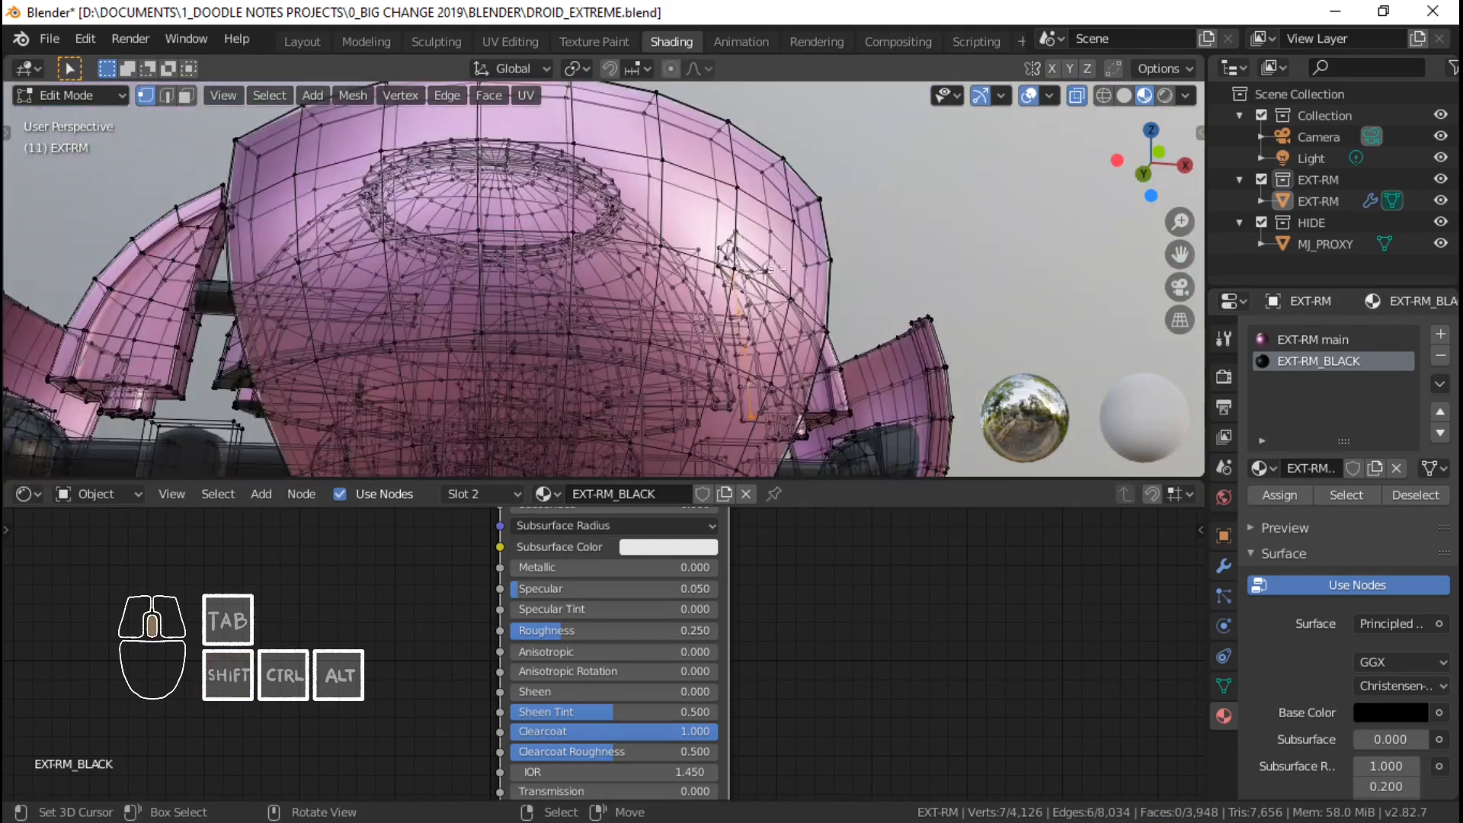
pyautogui.scroll(-3, 590, 251)
pyautogui.keyDown('shift'); pyautogui.rightClick(399, 252); pyautogui.keyUp('shift')
pyautogui.hotkey('ctrl', 'l')
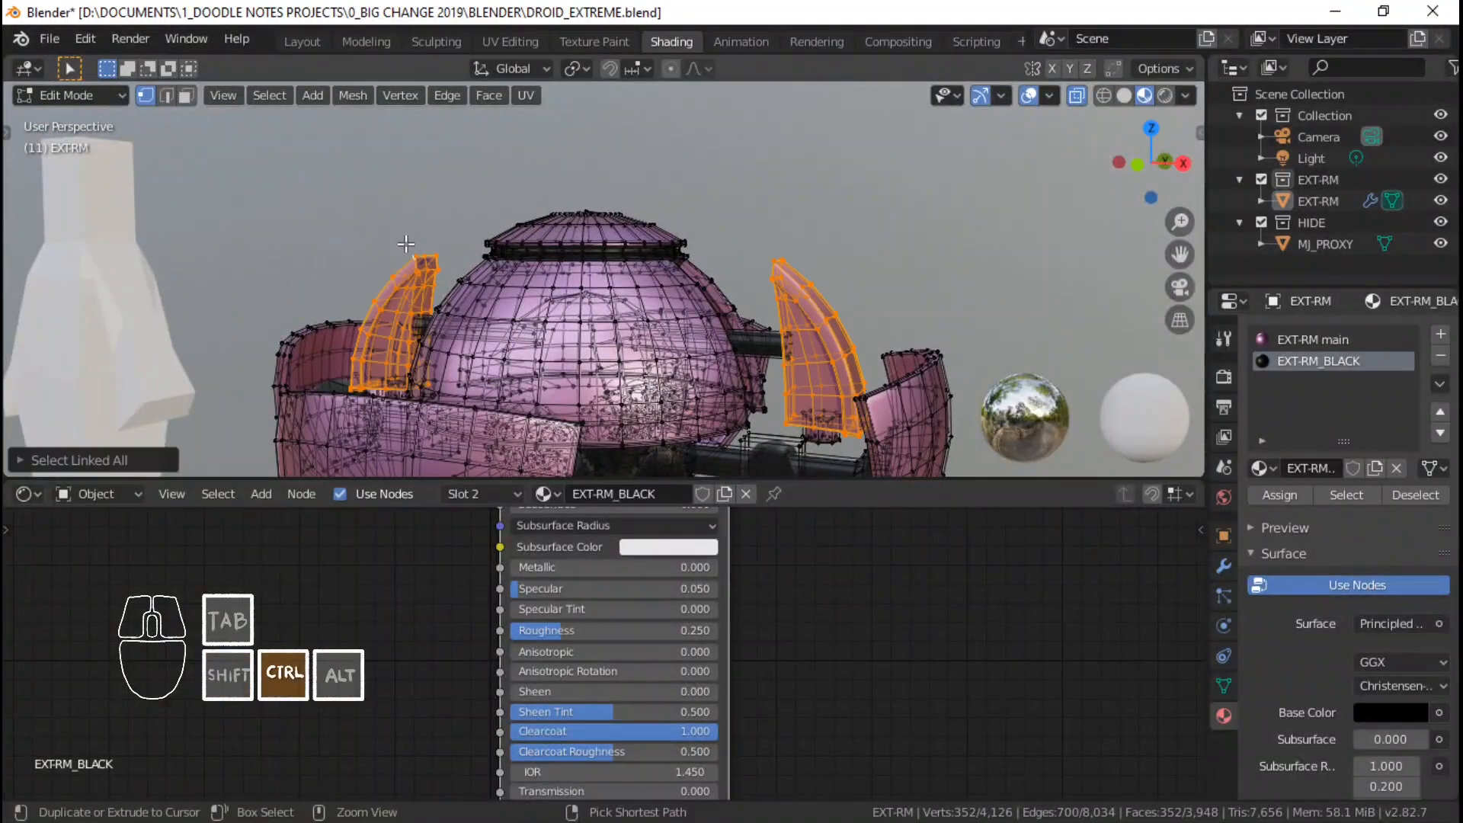
pyautogui.hotkey('ctrl', 'i')
pyautogui.press('h')
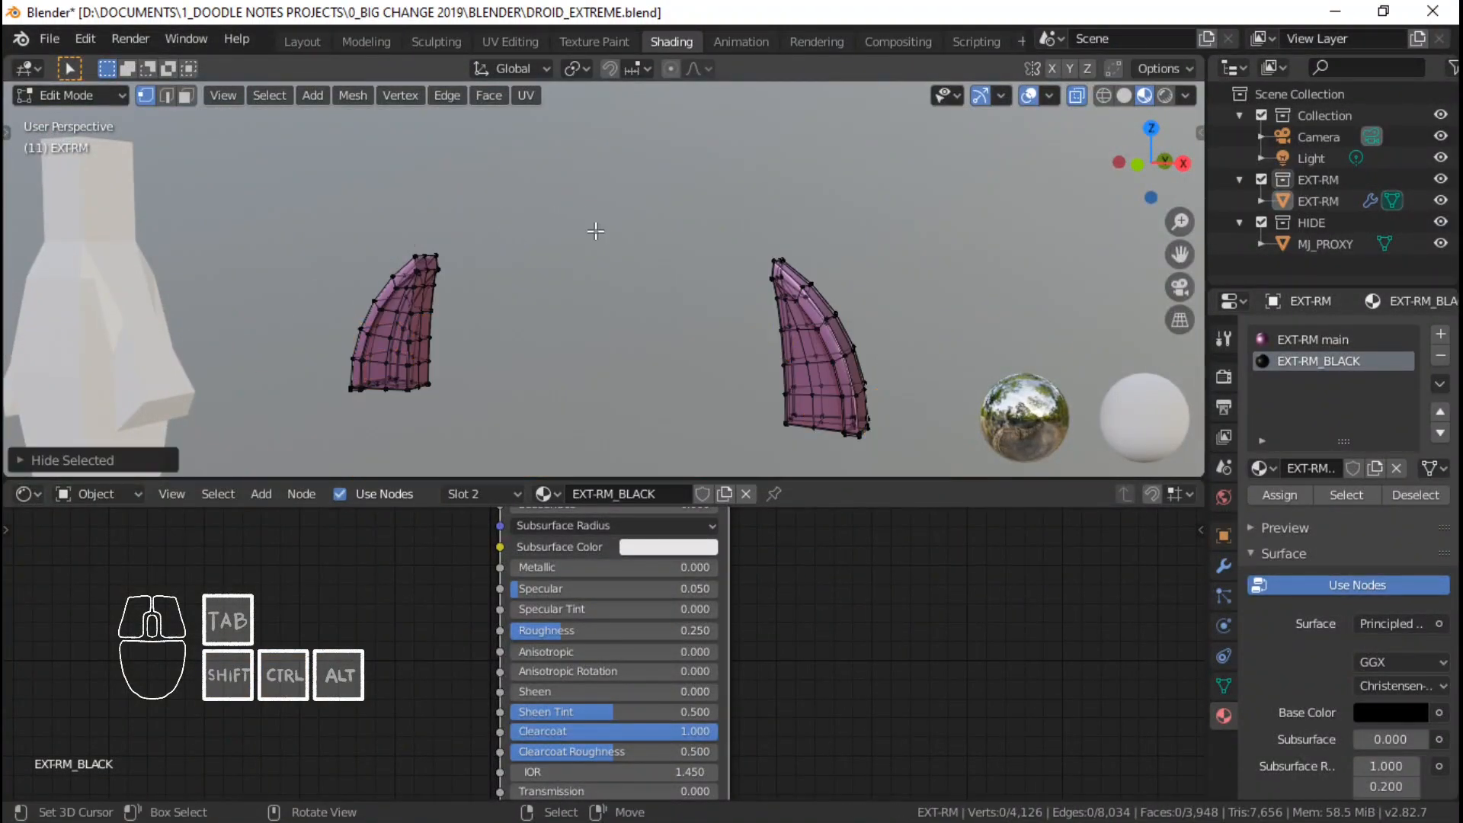
# Circle-select the inner portions of both side fins in front view and assign EXT-RM_BLACK to them.
pyautogui.press('KP_1')
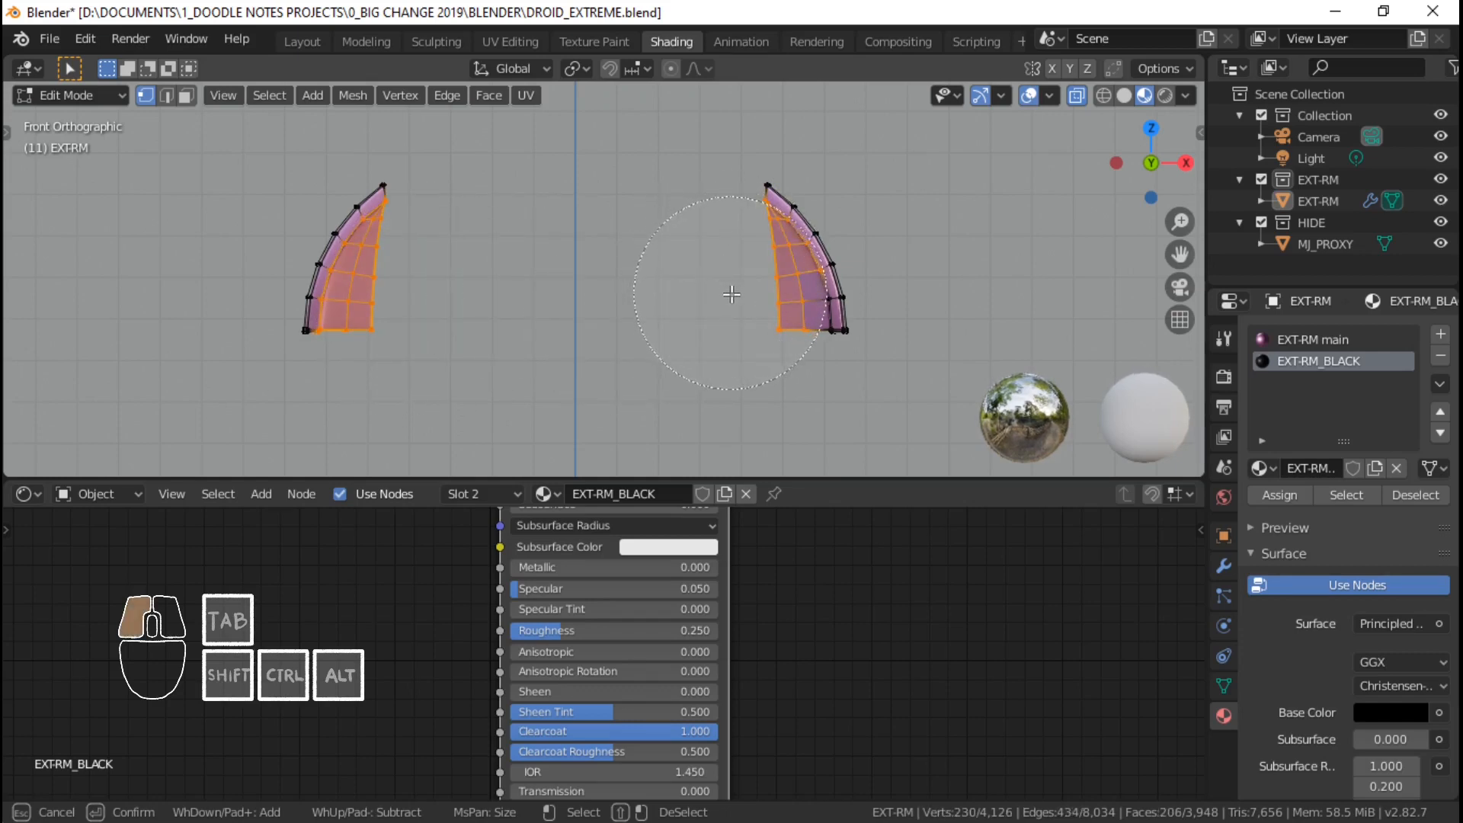
pyautogui.moveTo(742, 322); pyautogui.dragTo(717, 296, button='middle')
pyautogui.moveTo(617, 318); pyautogui.dragTo(888, 299, button='middle')
pyautogui.scroll(5, 565, 264)
pyautogui.click(1279, 496)
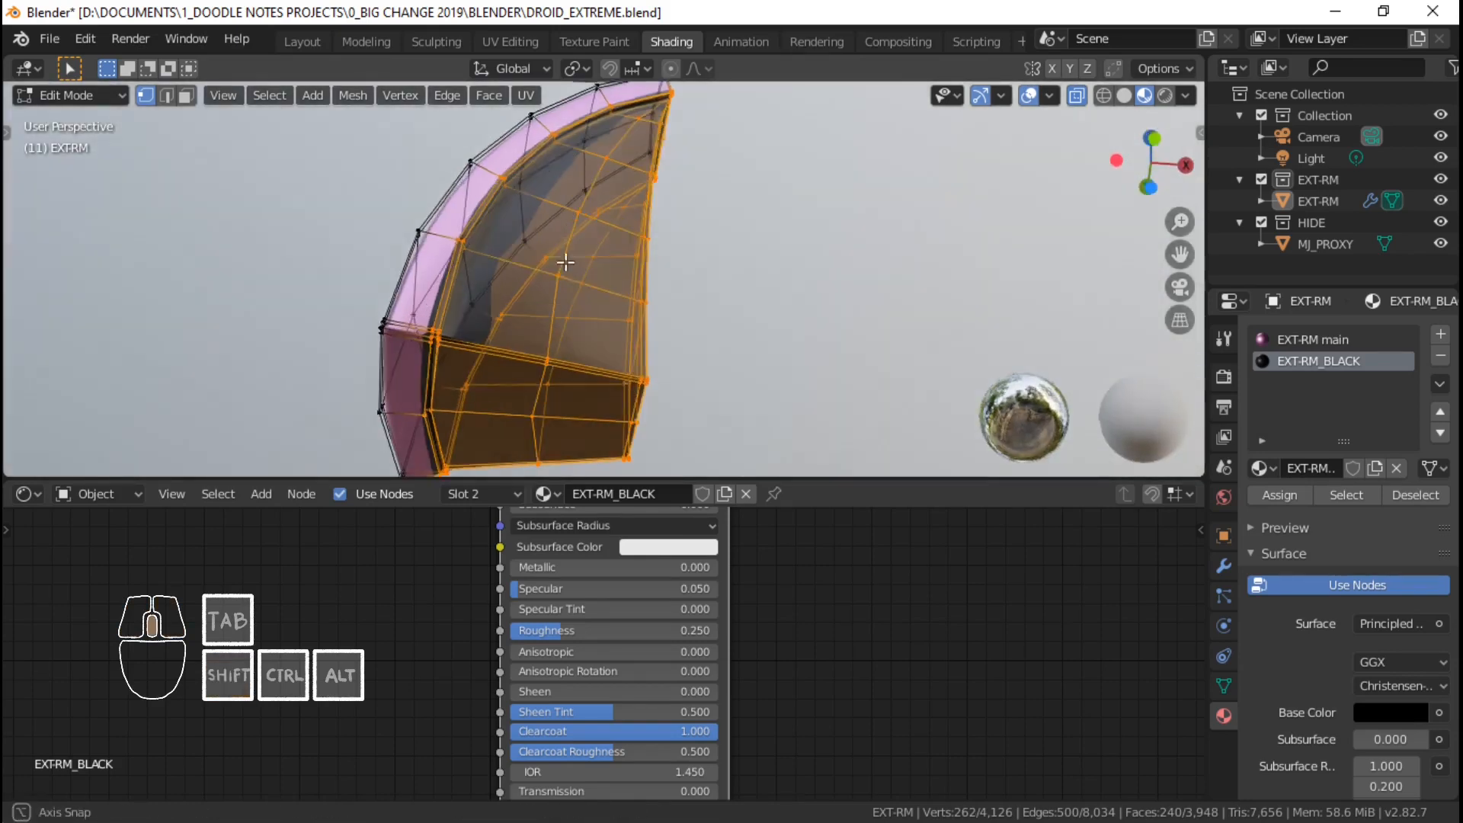
# Select the rims of both side fins, expand the selection by one ring and assign EXT-RM main to them.
pyautogui.moveTo(565, 264); pyautogui.dragTo(582, 317, button='middle')
pyautogui.hotkey('alt', 'a')
pyautogui.moveTo(469, 233); pyautogui.dragTo(457, 313, button='middle')
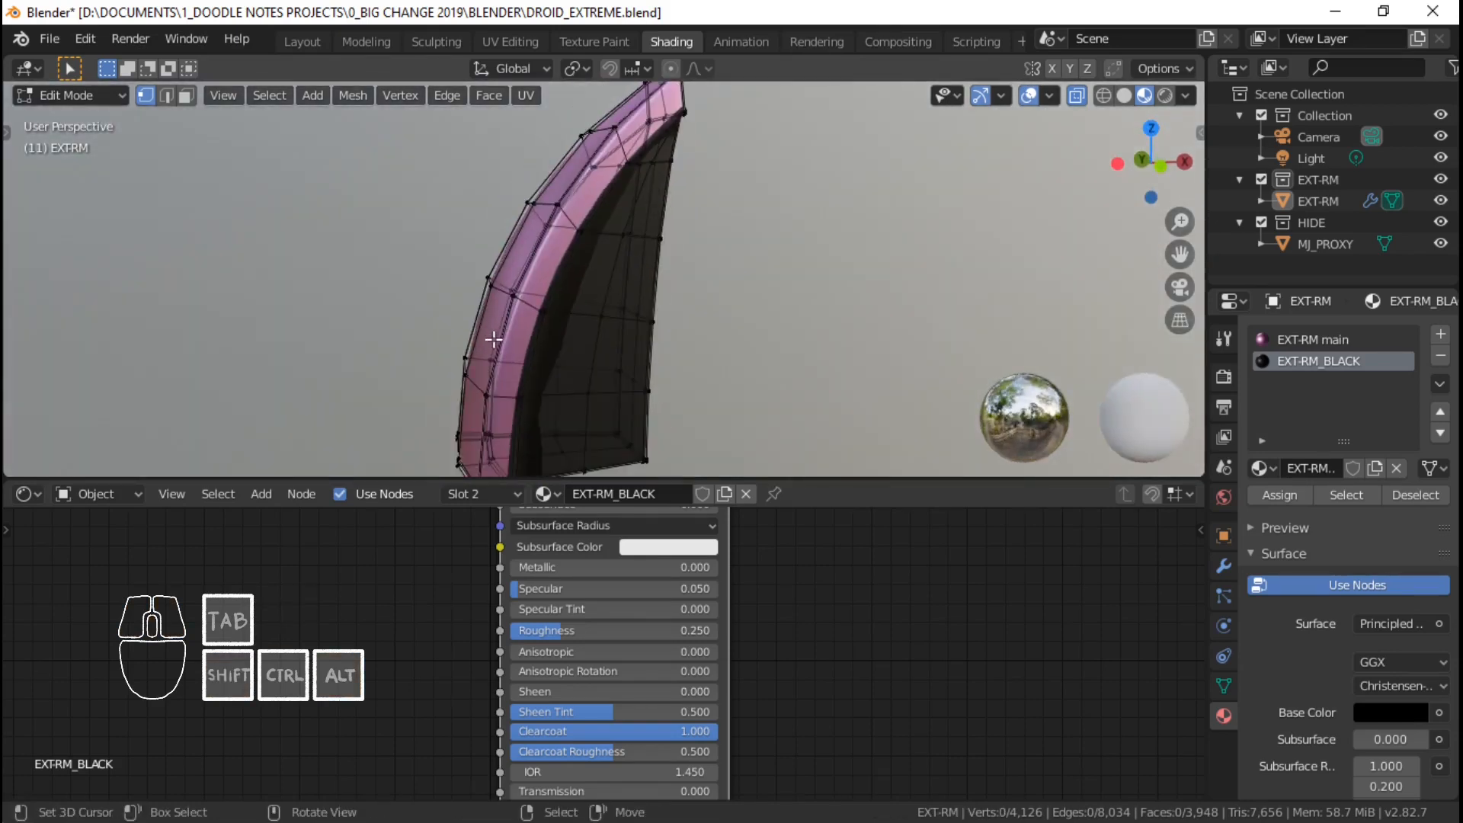
pyautogui.keyDown('alt'); pyautogui.keyDown('shift'); pyautogui.click(450, 323); pyautogui.keyUp('shift'); pyautogui.keyUp('alt')
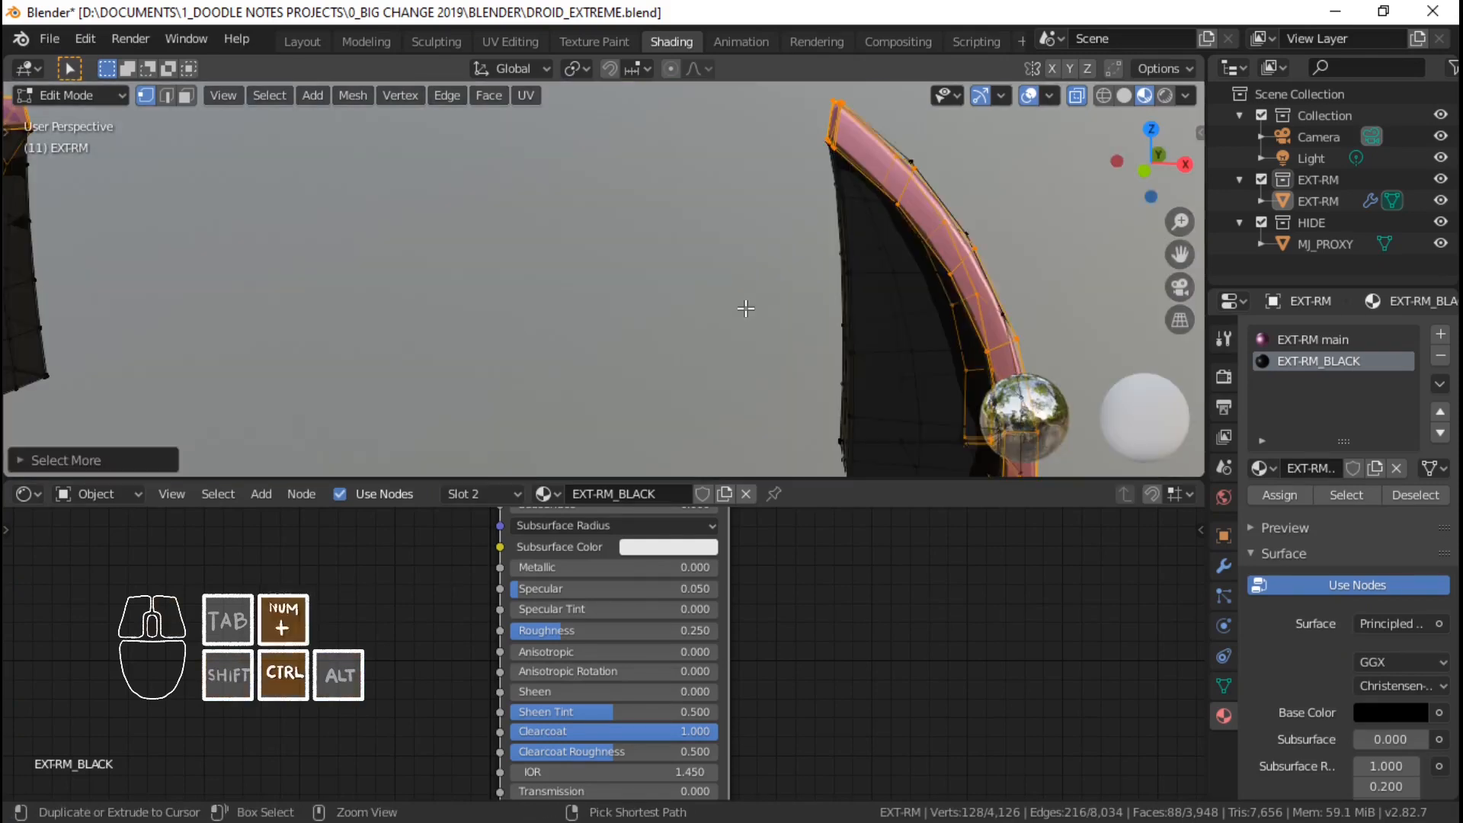
pyautogui.press('ctrl+KP_Add')
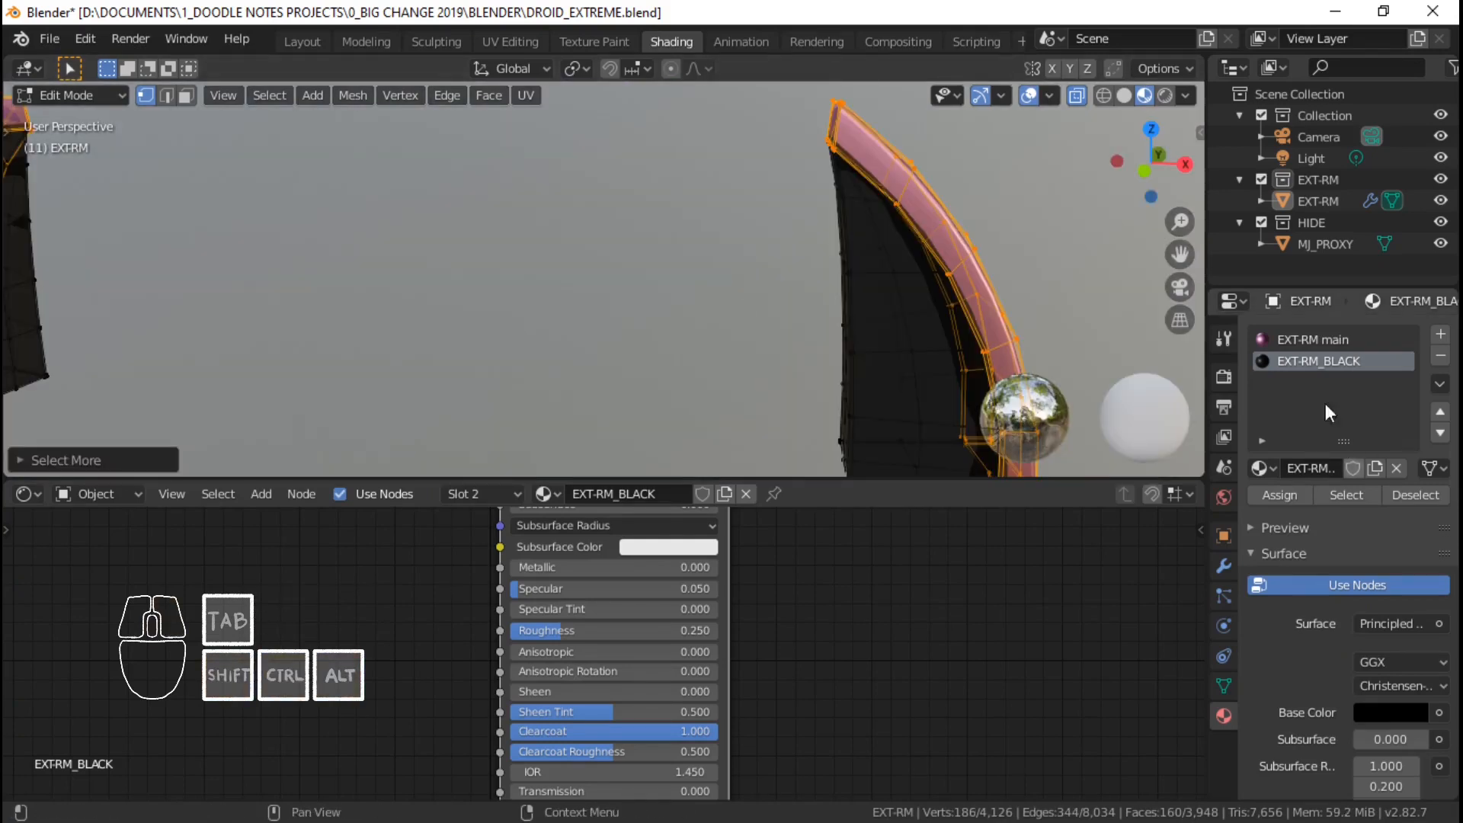
pyautogui.click(1326, 340)
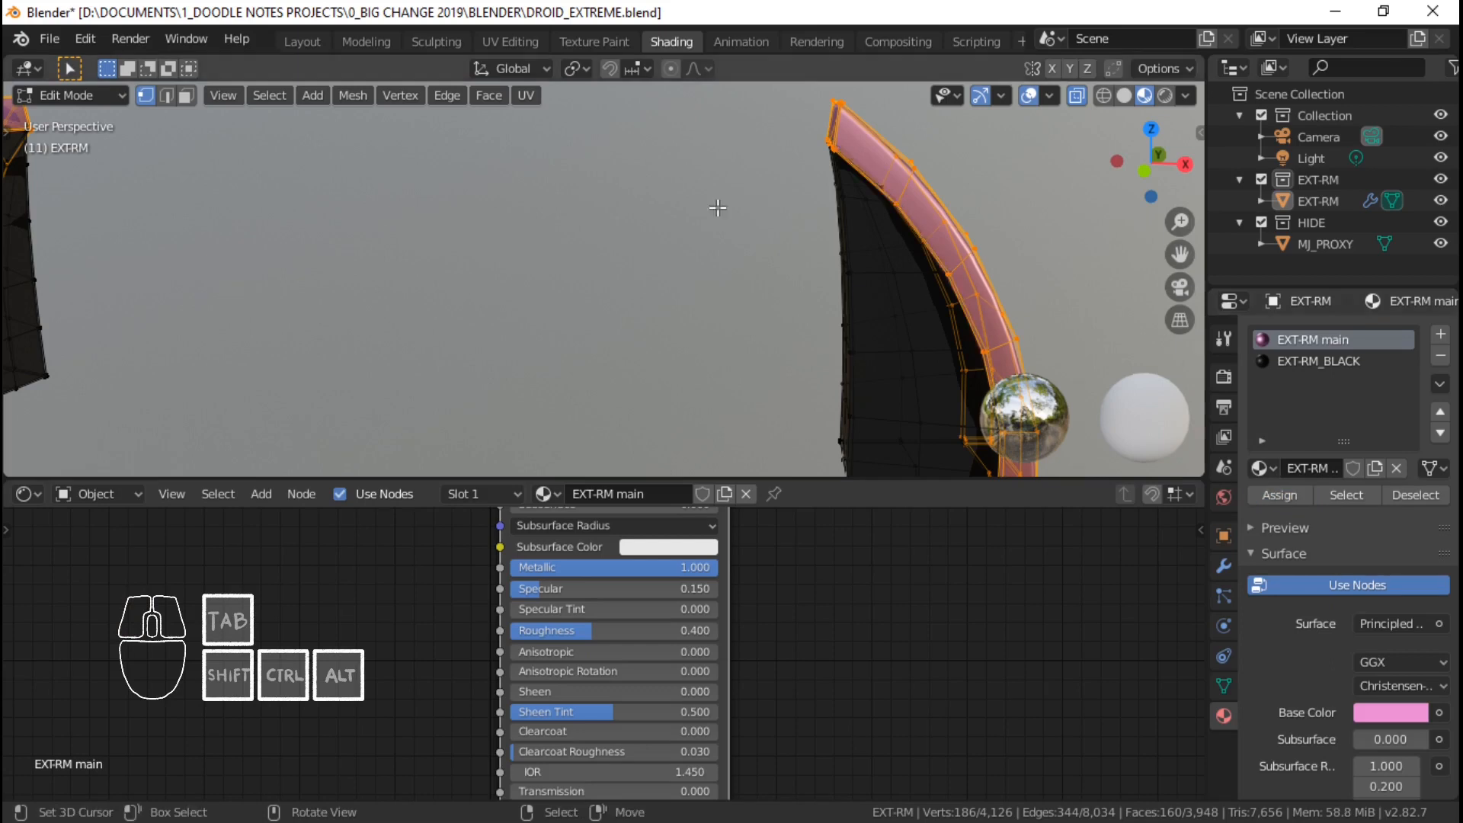
pyautogui.scroll(-3, 667, 157)
pyautogui.press('Tab')
pyautogui.moveTo(536, 218); pyautogui.dragTo(603, 195, button='middle')
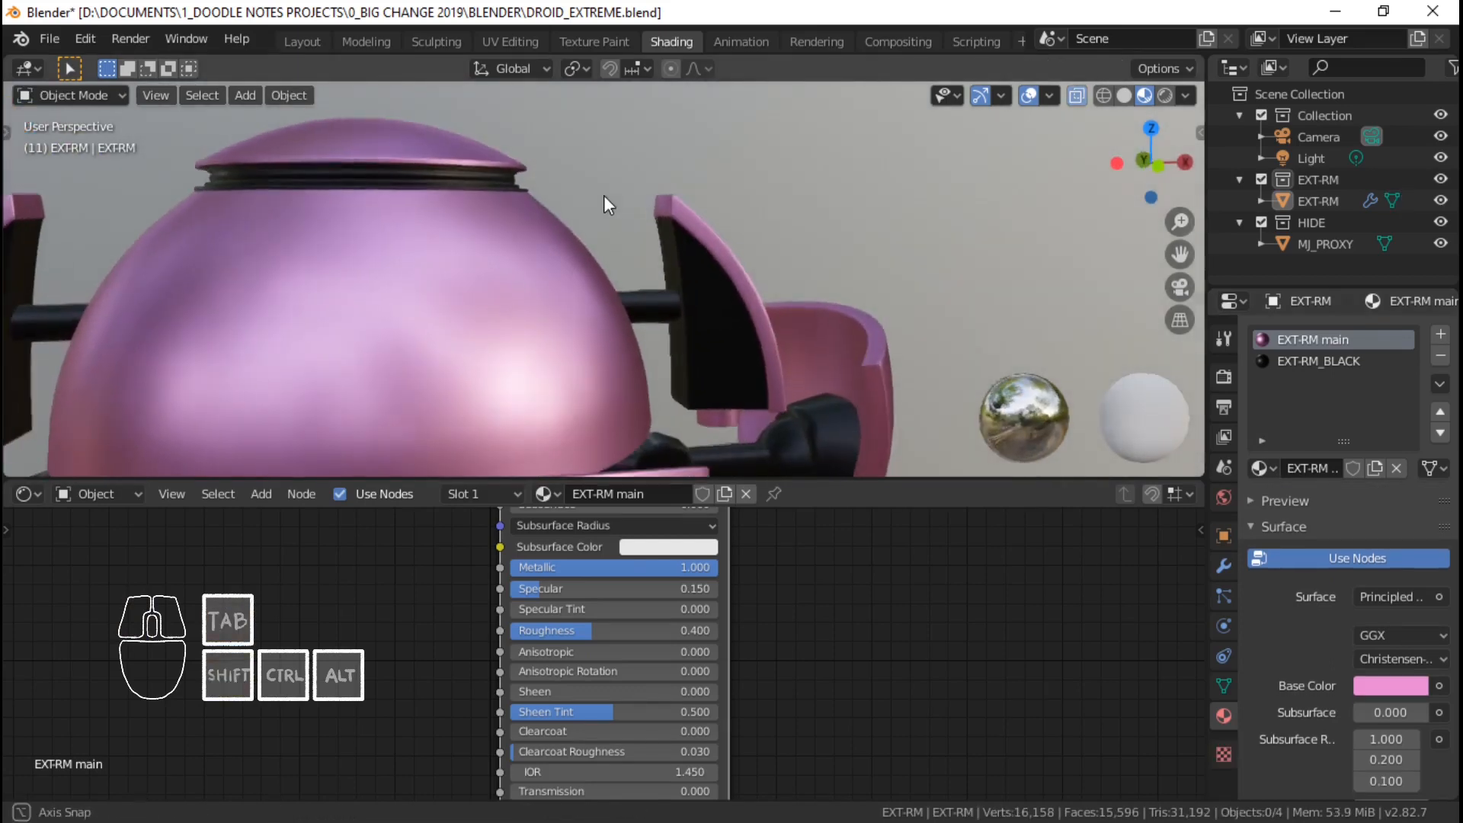
pyautogui.scroll(-5, 603, 195)
pyautogui.keyDown('shift'); pyautogui.moveTo(518, 293); pyautogui.dragTo(562, 425, button='middle'); pyautogui.keyUp('shift')
# Reveal the hidden geometry, select the small linked cylinders beneath both side fins and assign EXT-RM_BLACK to them.
pyautogui.press('Tab')
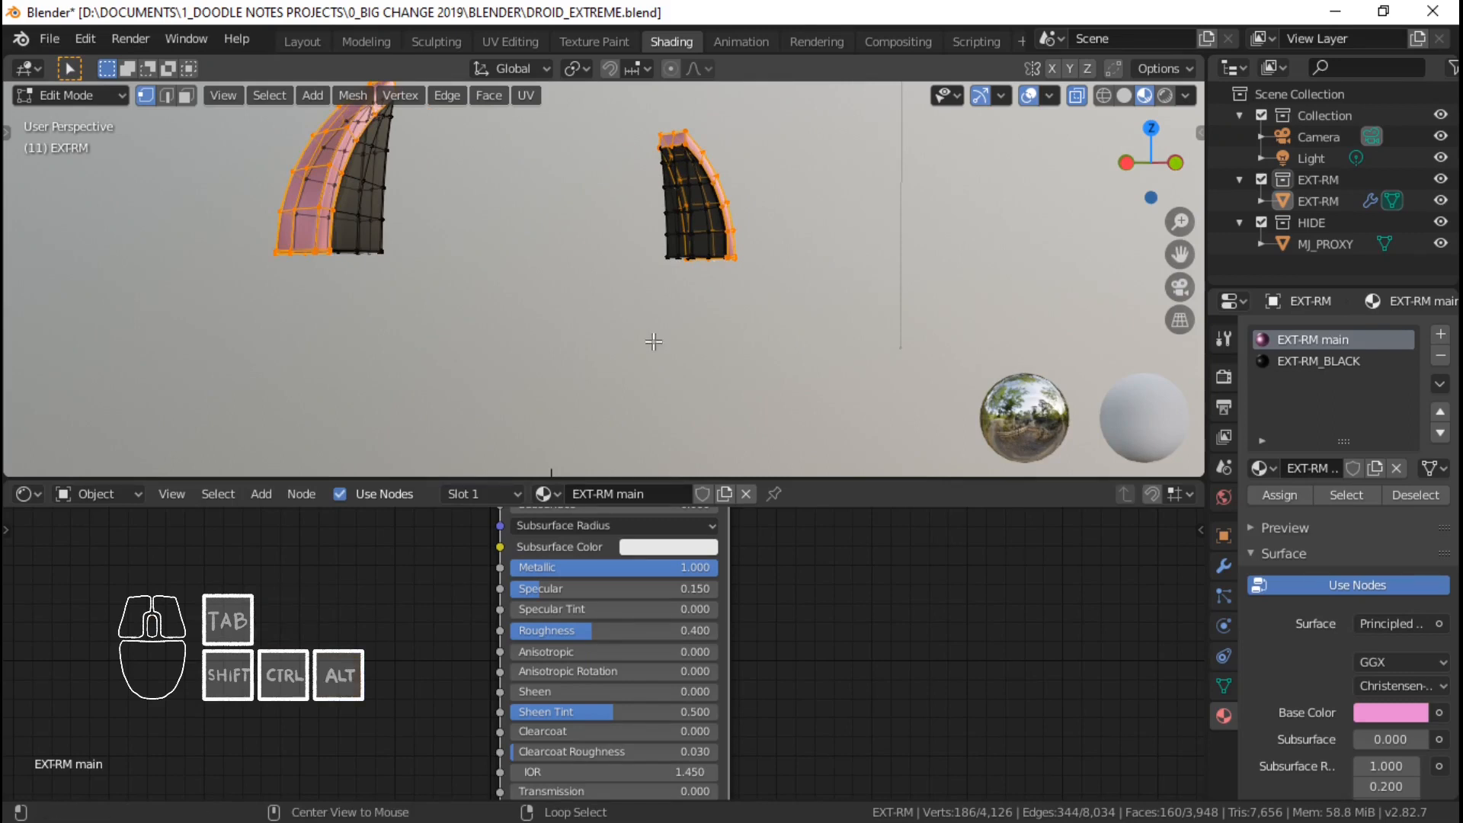
pyautogui.hotkey('alt', 'h')
pyautogui.moveTo(800, 234); pyautogui.dragTo(620, 277, button='middle')
pyautogui.scroll(2, 620, 277)
pyautogui.hotkey('alt', 'a')
pyautogui.keyDown('shift'); pyautogui.moveTo(1059, 252); pyautogui.dragTo(998, 324, button='middle'); pyautogui.keyUp('shift')
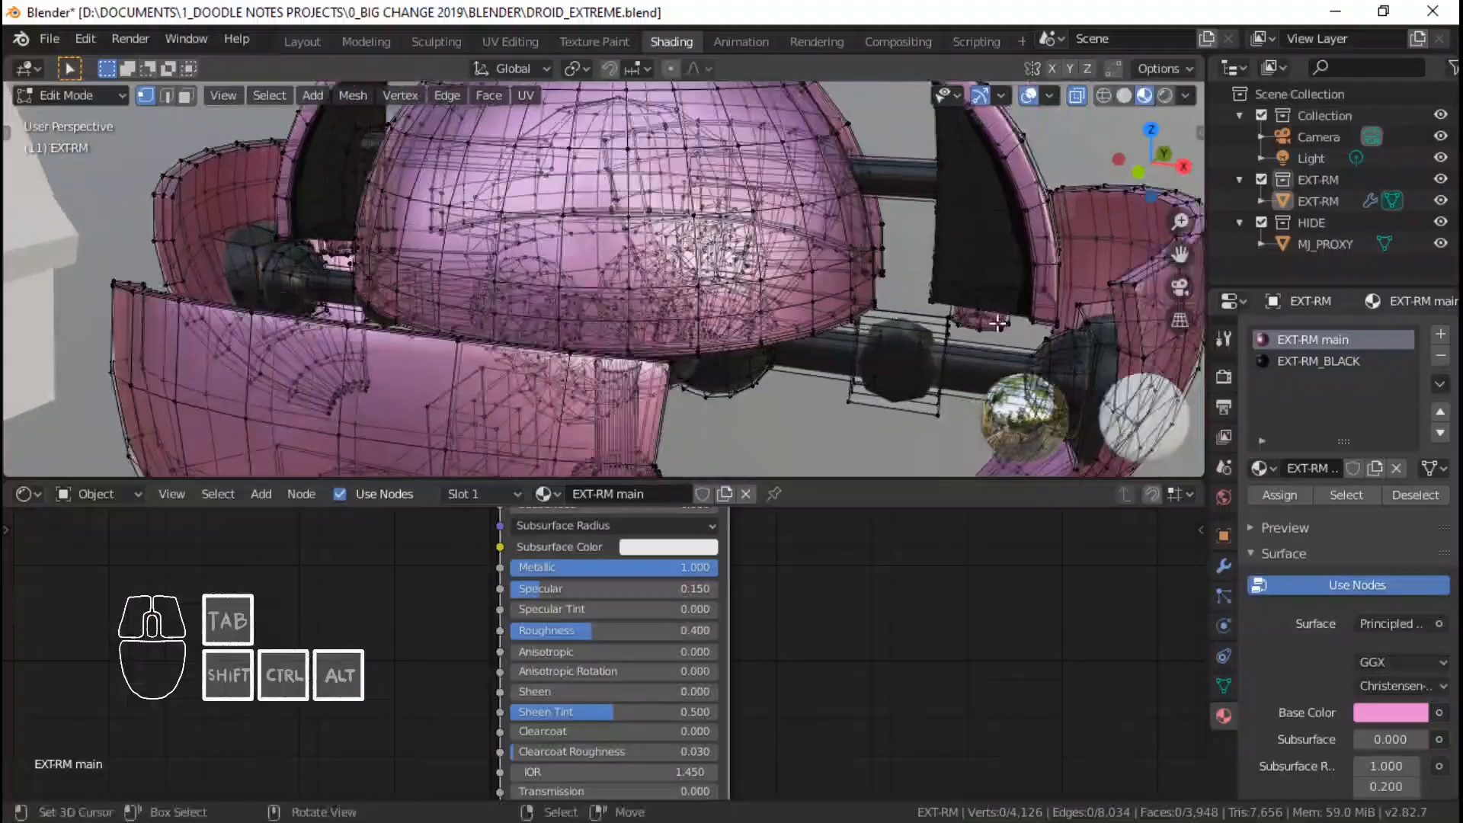
pyautogui.moveTo(748, 311); pyautogui.dragTo(279, 280, button='middle')
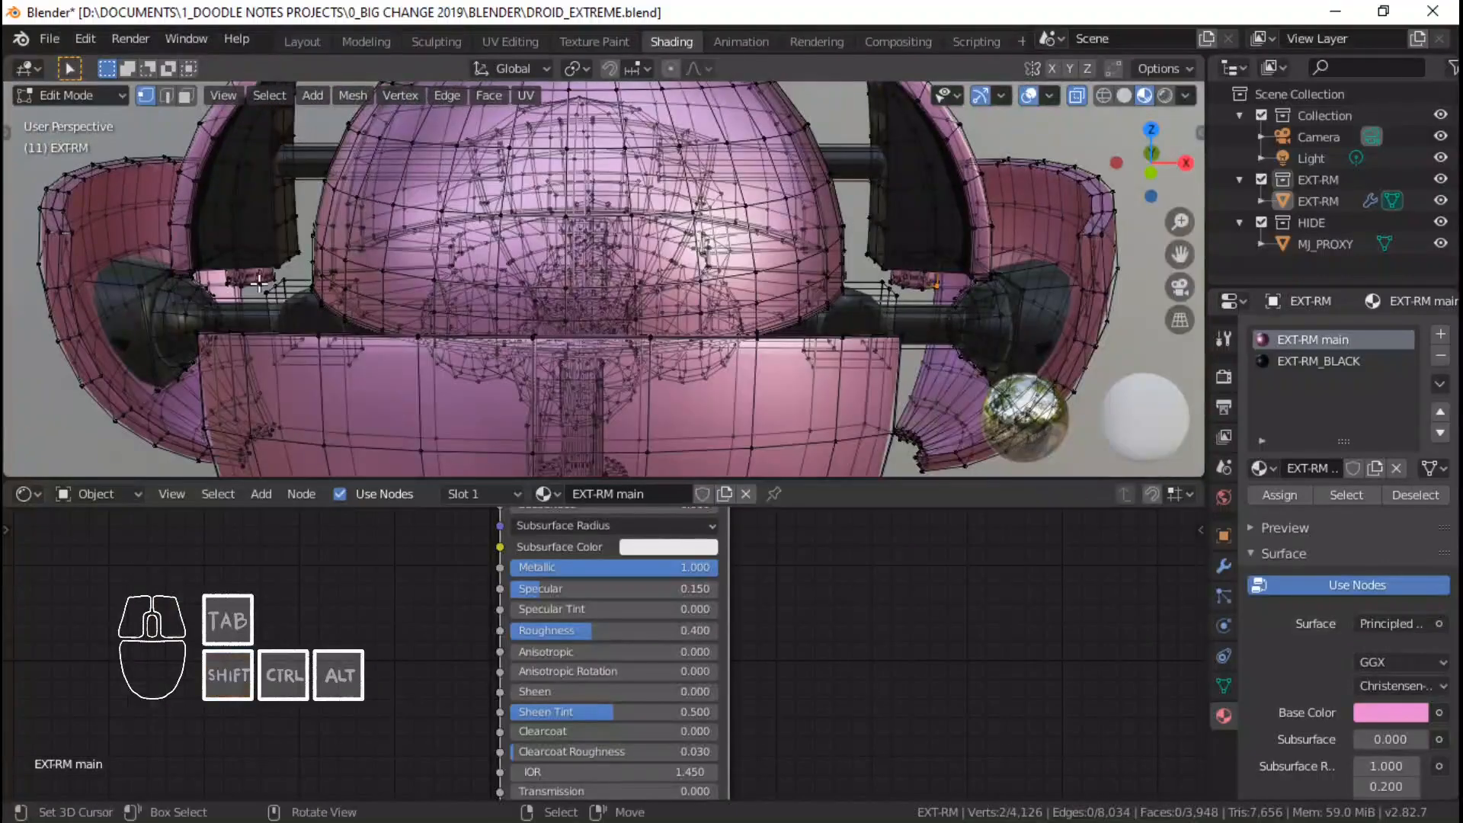
pyautogui.hotkey('ctrl', 'l')
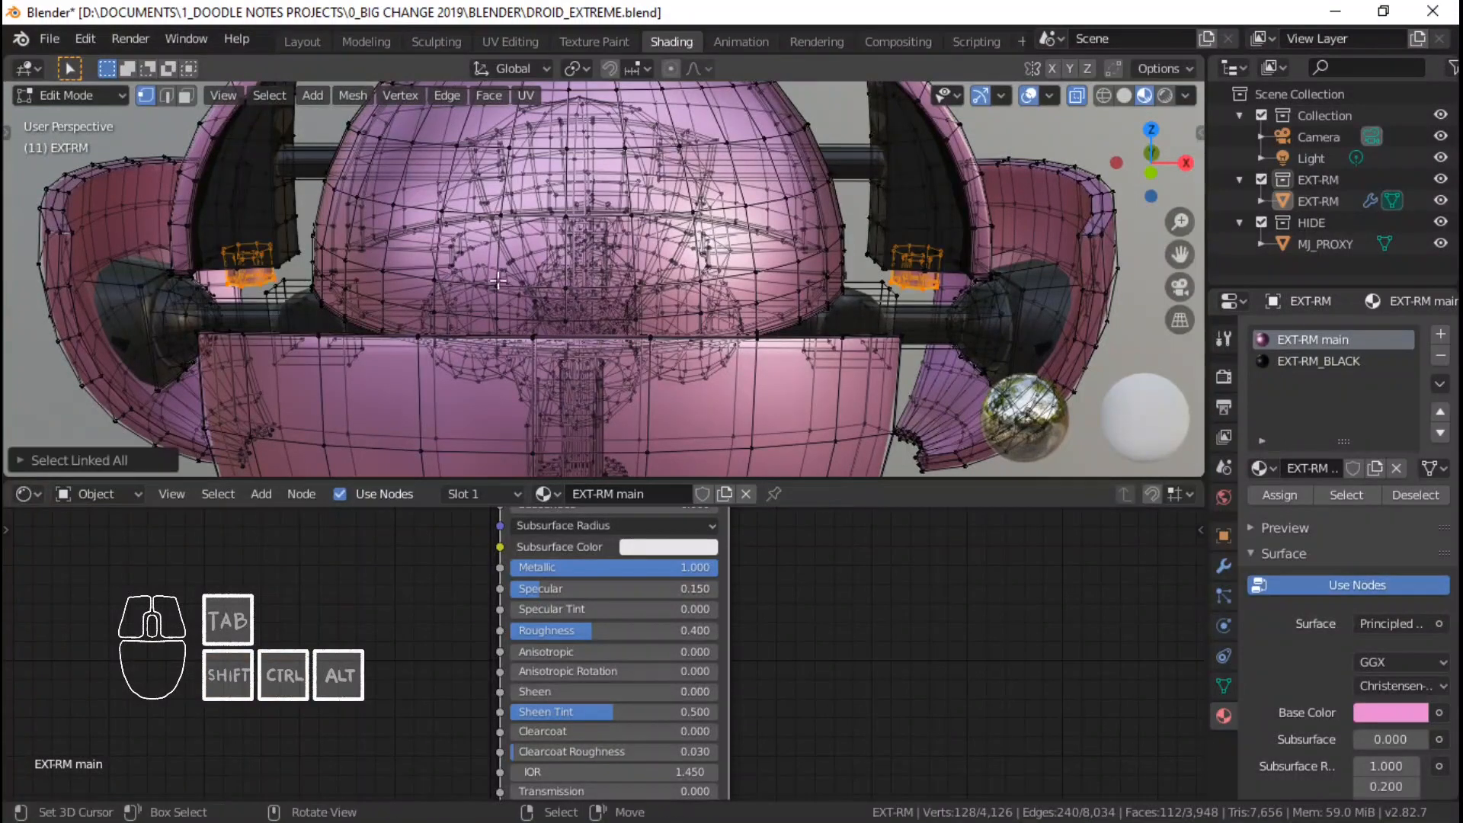
pyautogui.click(1332, 362)
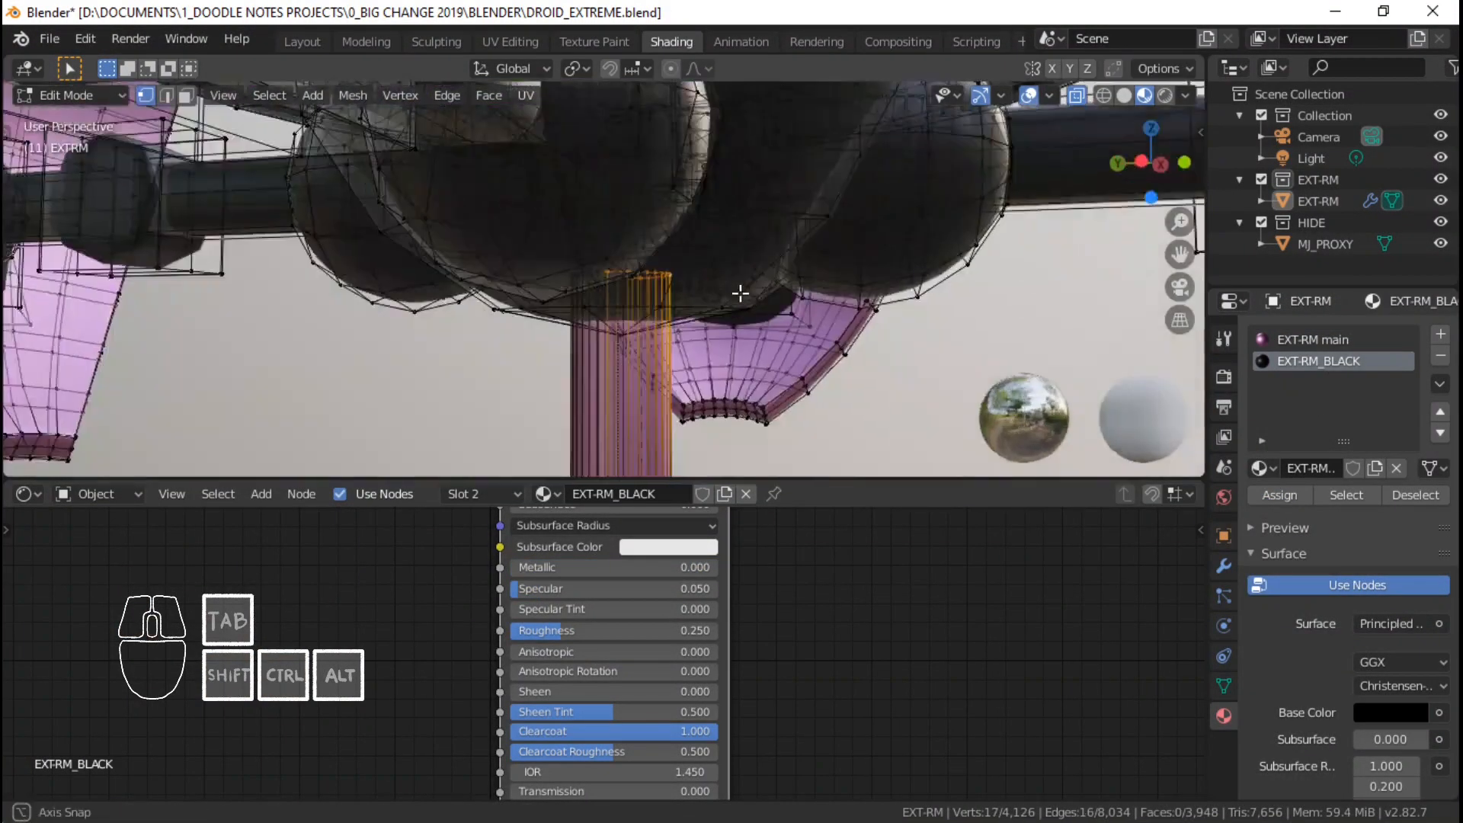
# Try to select the complete top edge loop of the central post beneath the body.
pyautogui.scroll(4, 643, 310)
pyautogui.moveTo(742, 294); pyautogui.dragTo(642, 283, button='middle')
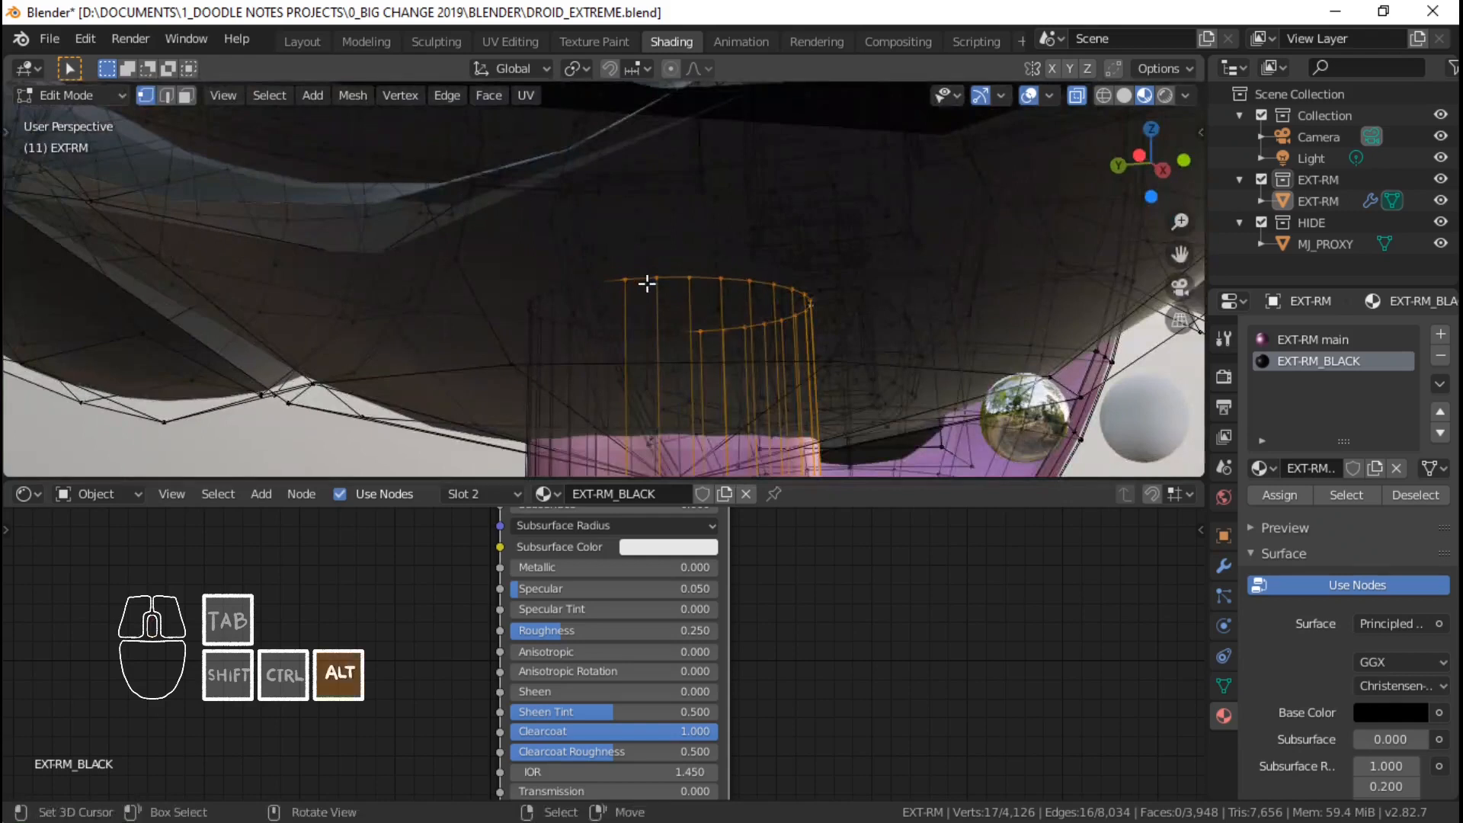
pyautogui.hotkey('alt', 'a')
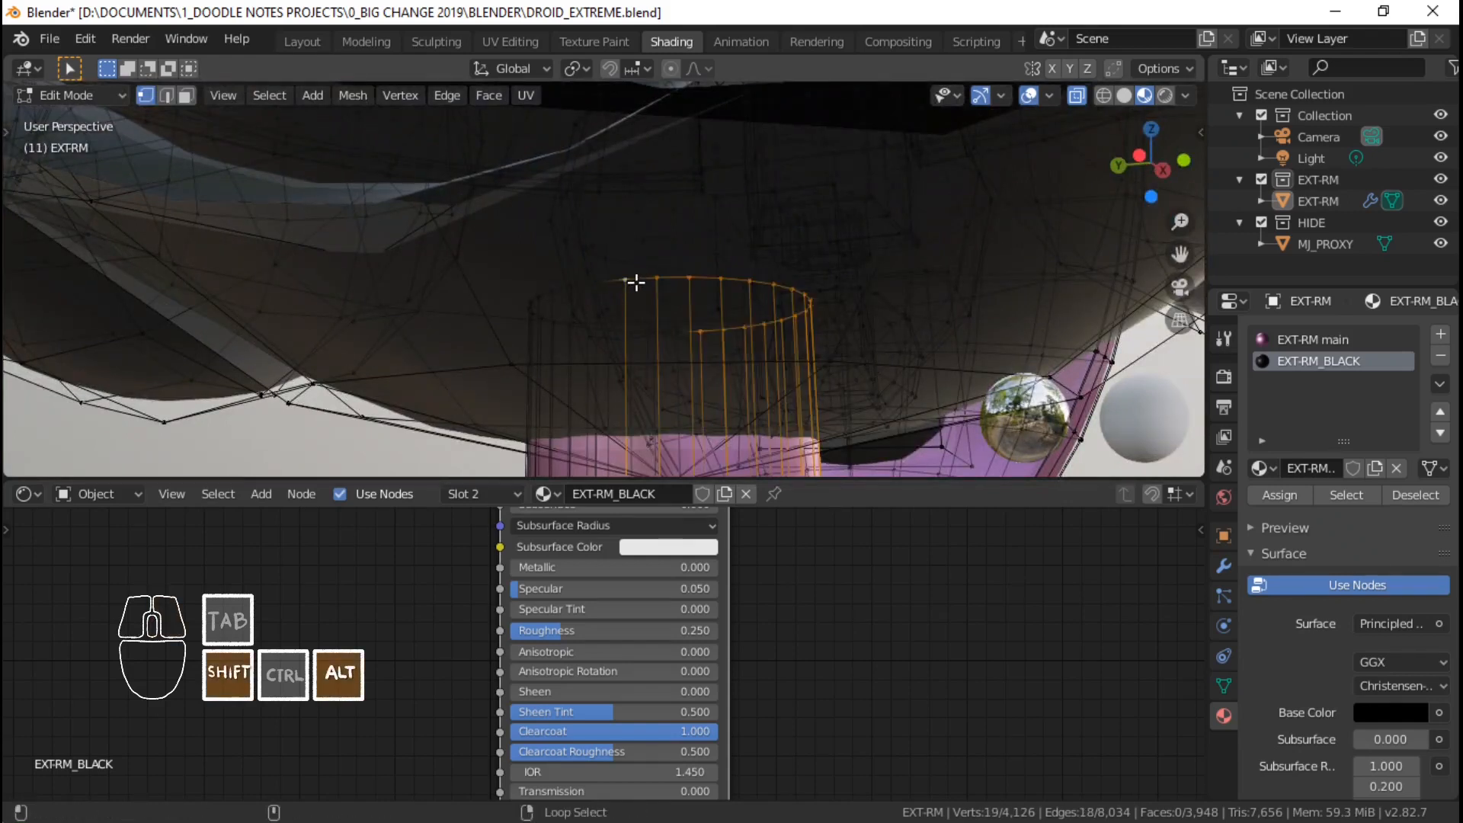
pyautogui.moveTo(636, 283); pyautogui.dragTo(666, 261, button='middle')
pyautogui.click(678, 258)
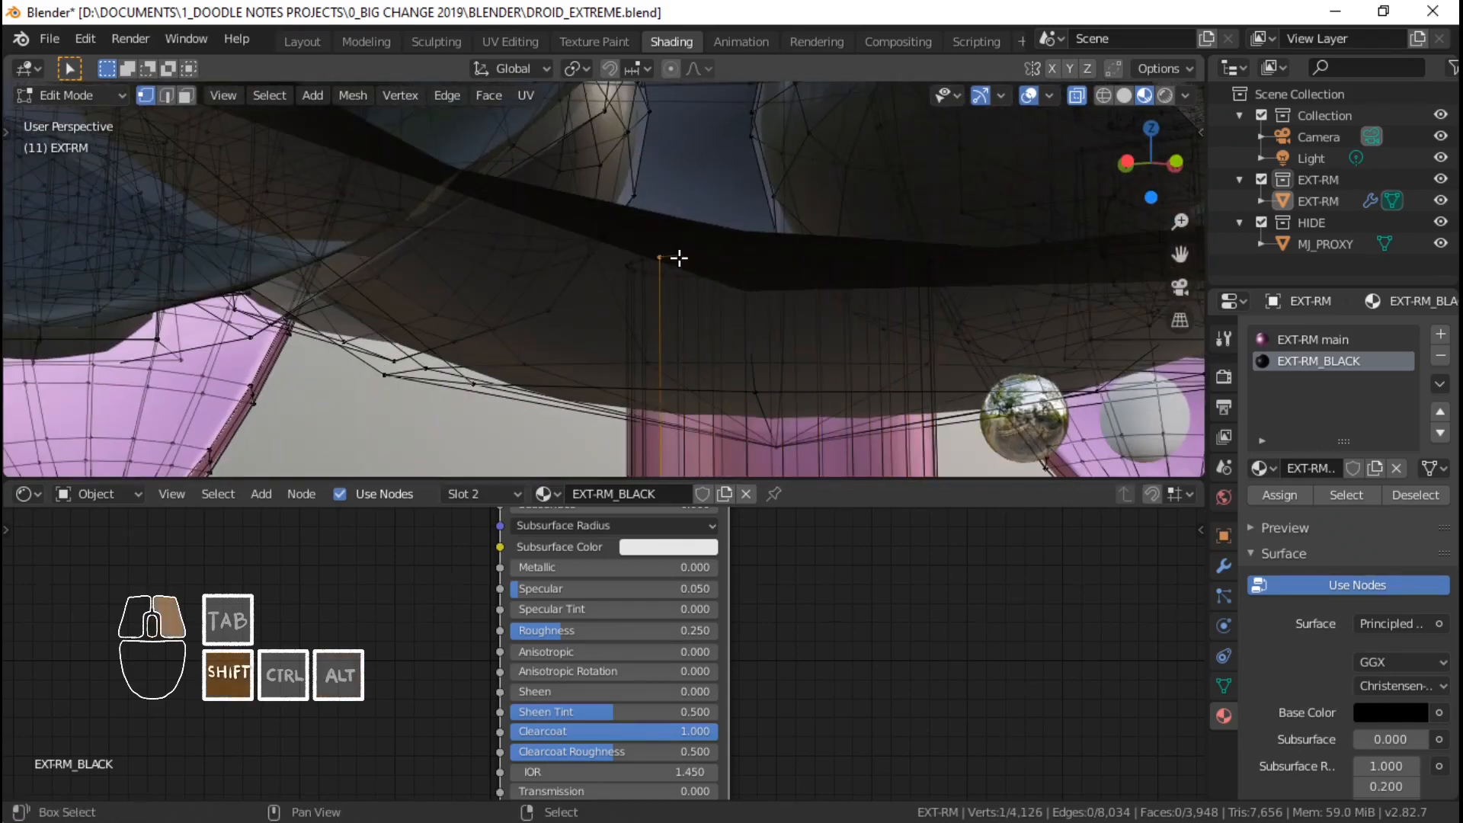
# Select the whole droid mesh and merge its duplicate vertices by distance.
pyautogui.hotkey('shift', 'c')
pyautogui.press('a')
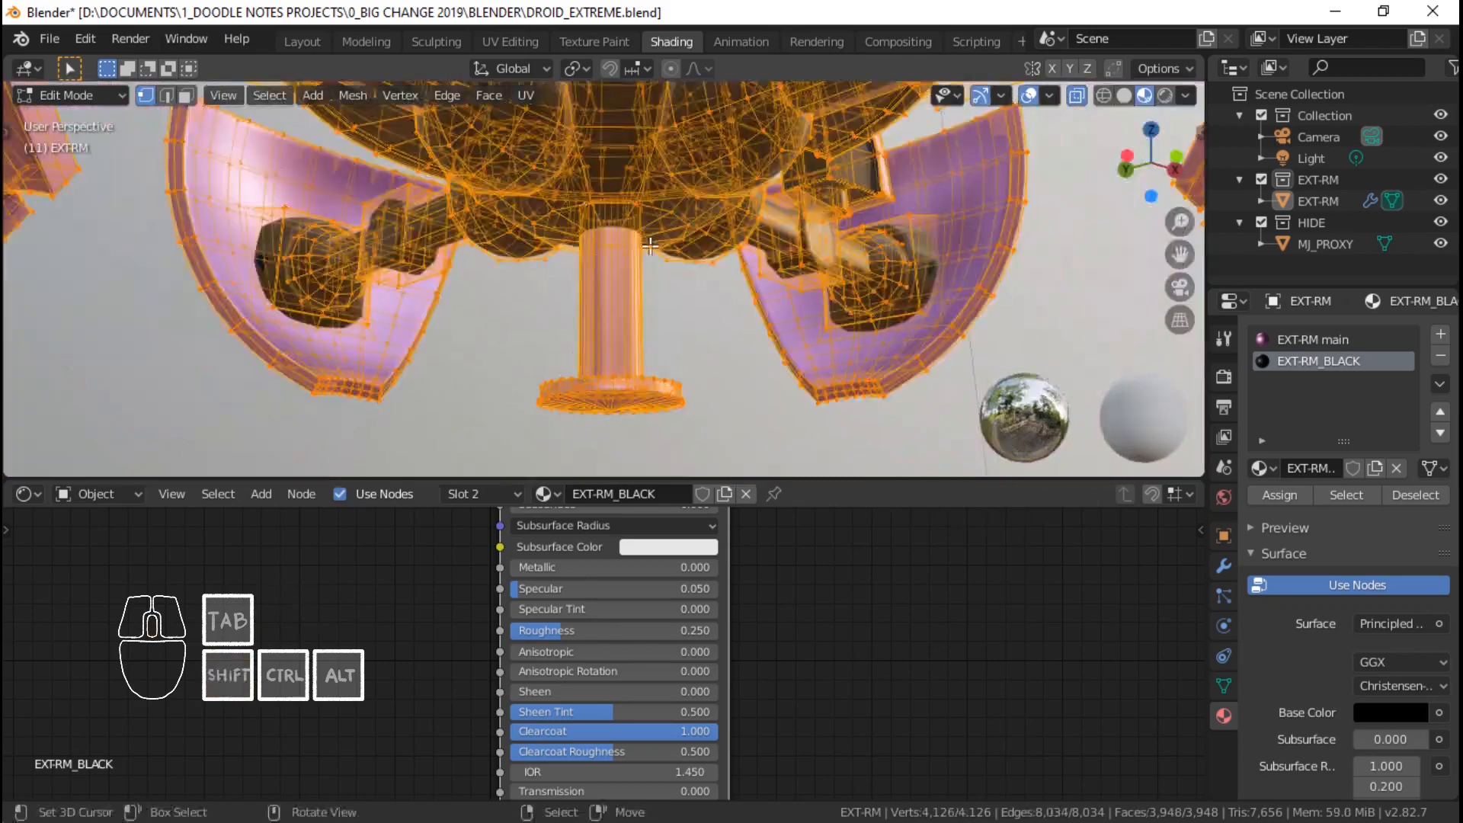
pyautogui.hotkey('ctrl', 'v')
pyautogui.moveTo(620, 556)
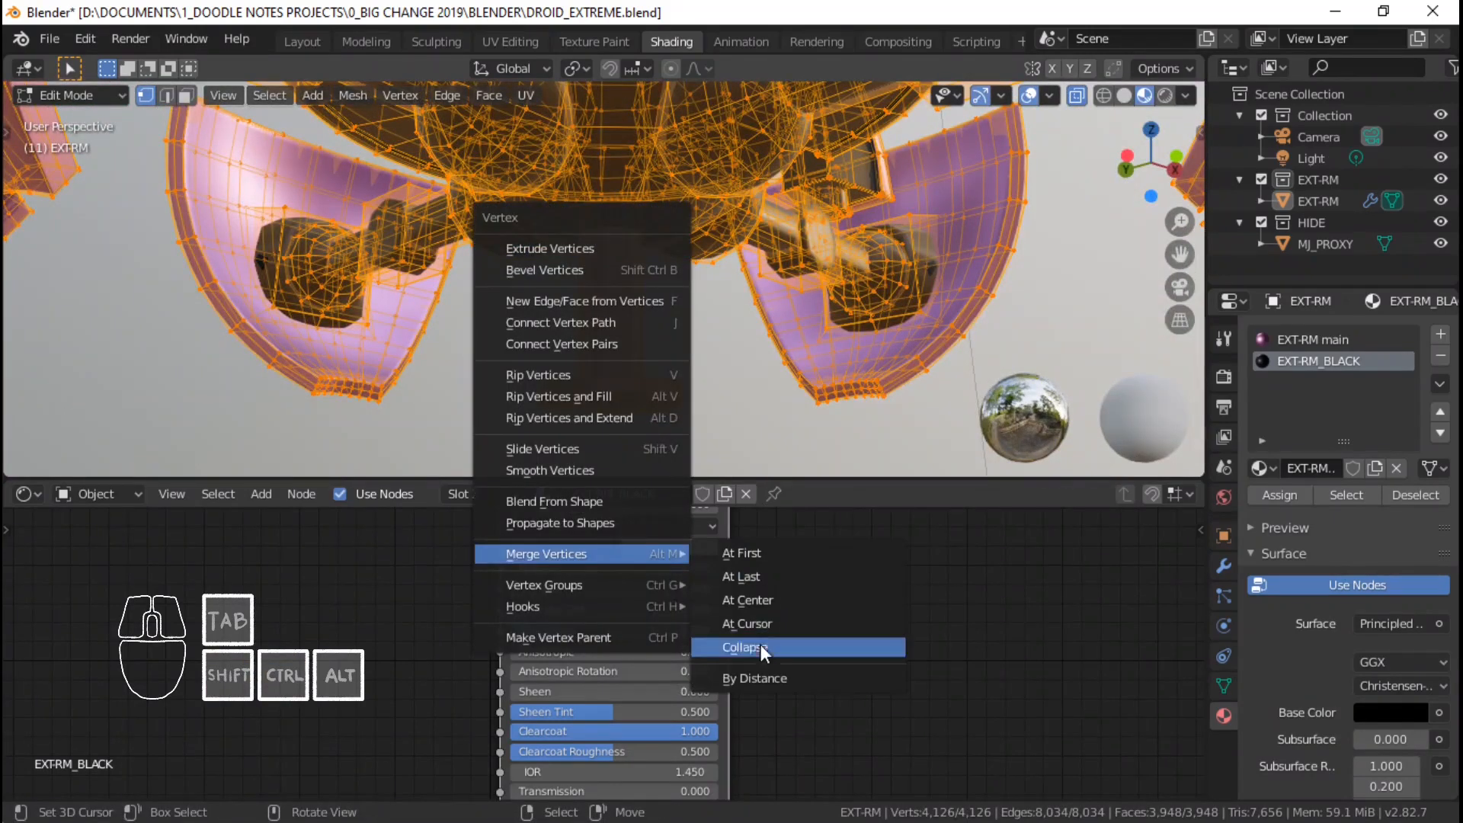
pyautogui.click(761, 677)
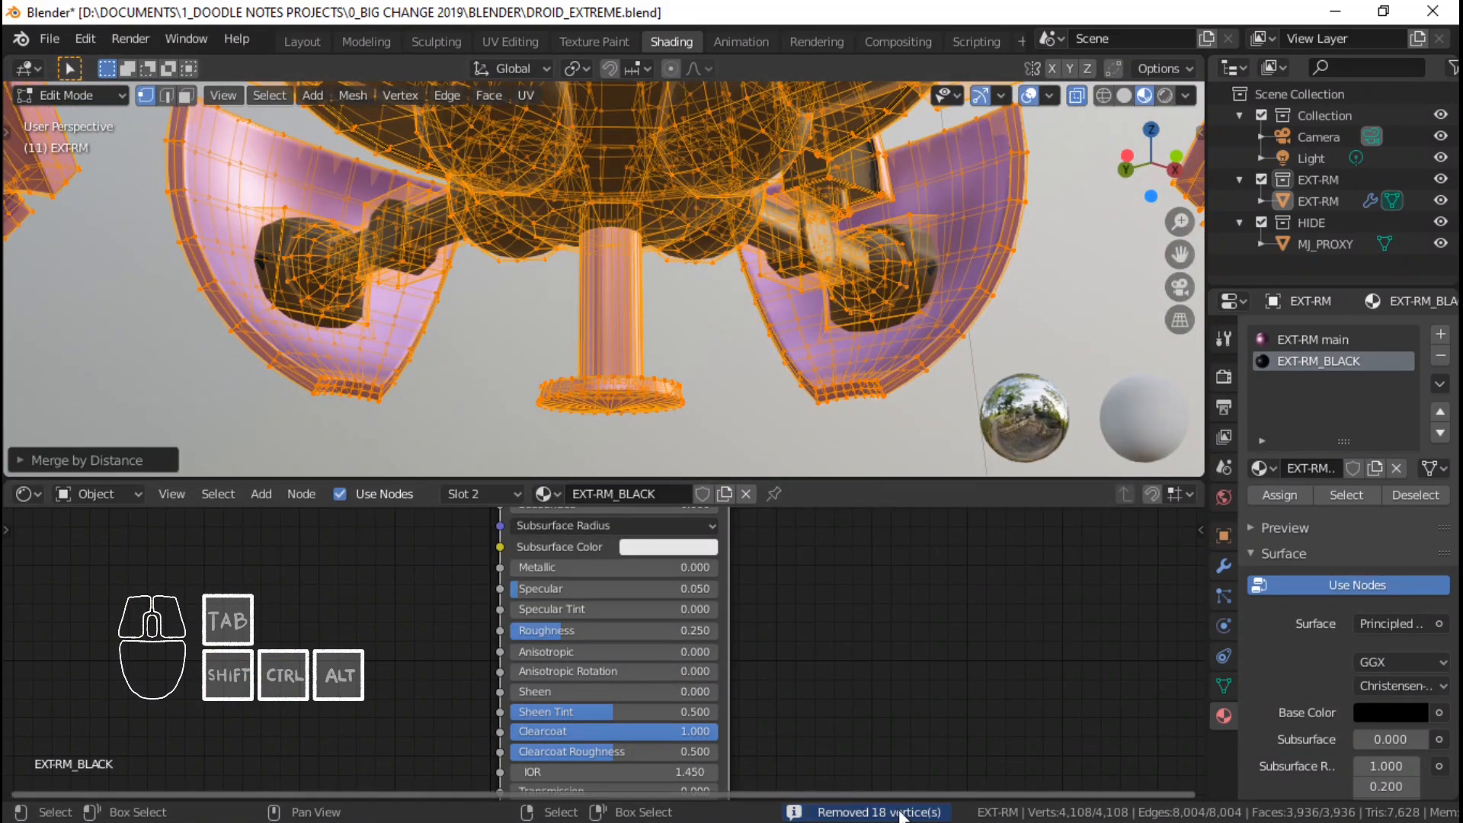
pyautogui.scroll(-8, 579, 244)
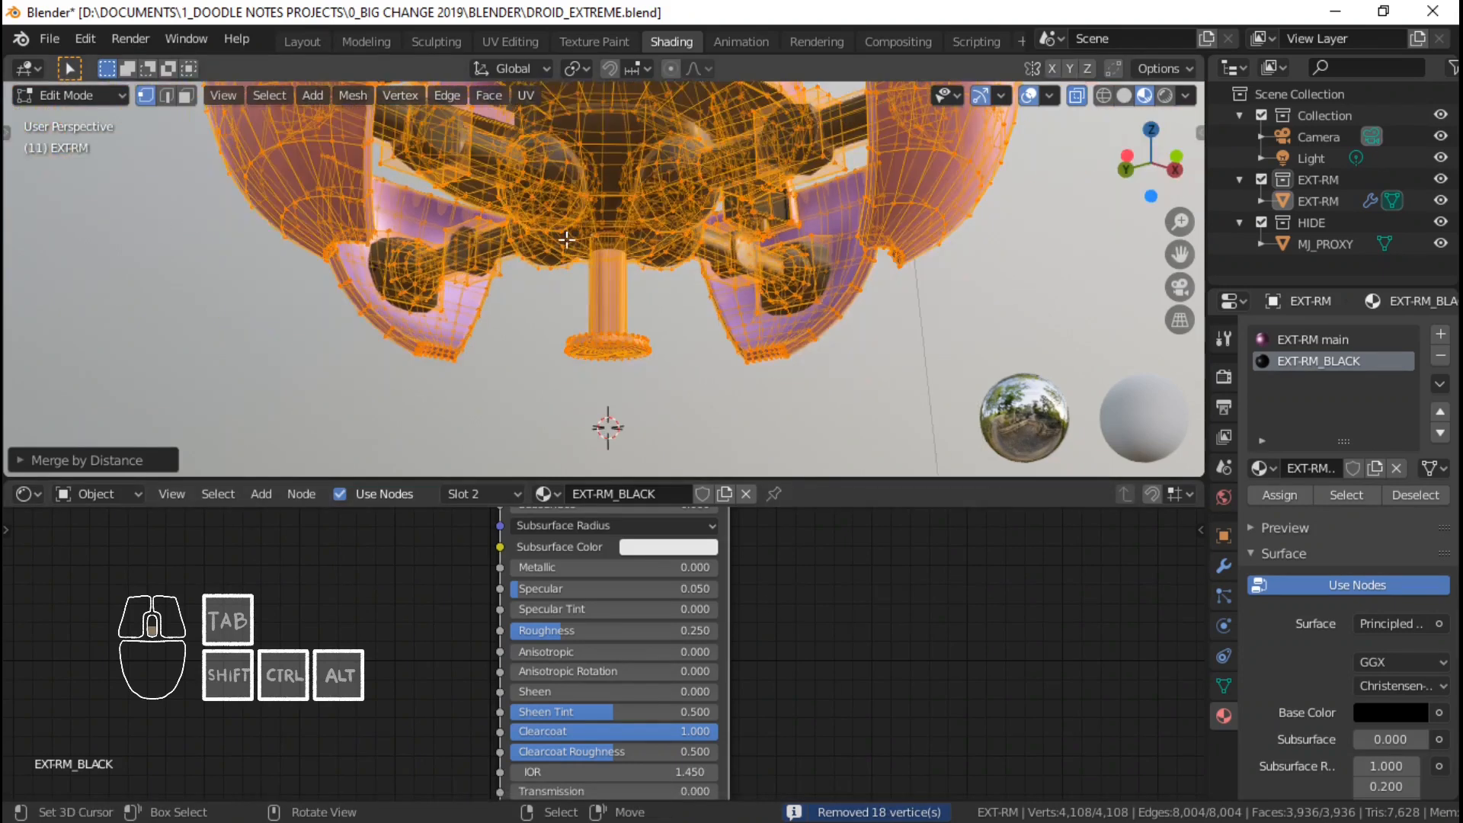
pyautogui.scroll(4, 576, 236)
pyautogui.moveTo(576, 236); pyautogui.dragTo(594, 339, button='middle')
# Select the central post beneath the body by growing the selection down to its base disc, and assign EXT-RM_BLACK.
pyautogui.press('Tab')
pyautogui.moveTo(709, 438)
pyautogui.keyDown('shift'); pyautogui.mouseDown(button='middle')
pyautogui.moveTo(688, 290)
pyautogui.moveTo(716, 318)
pyautogui.moveTo(690, 427)
pyautogui.mouseUp(button='middle'); pyautogui.keyUp('shift')
pyautogui.scroll(4, 688, 290)
pyautogui.scroll(-3, 656, 116)
pyautogui.moveTo(659, 112); pyautogui.dragTo(398, 196, button='middle')
pyautogui.press('Tab')
pyautogui.press('ctrl+KP_Add')
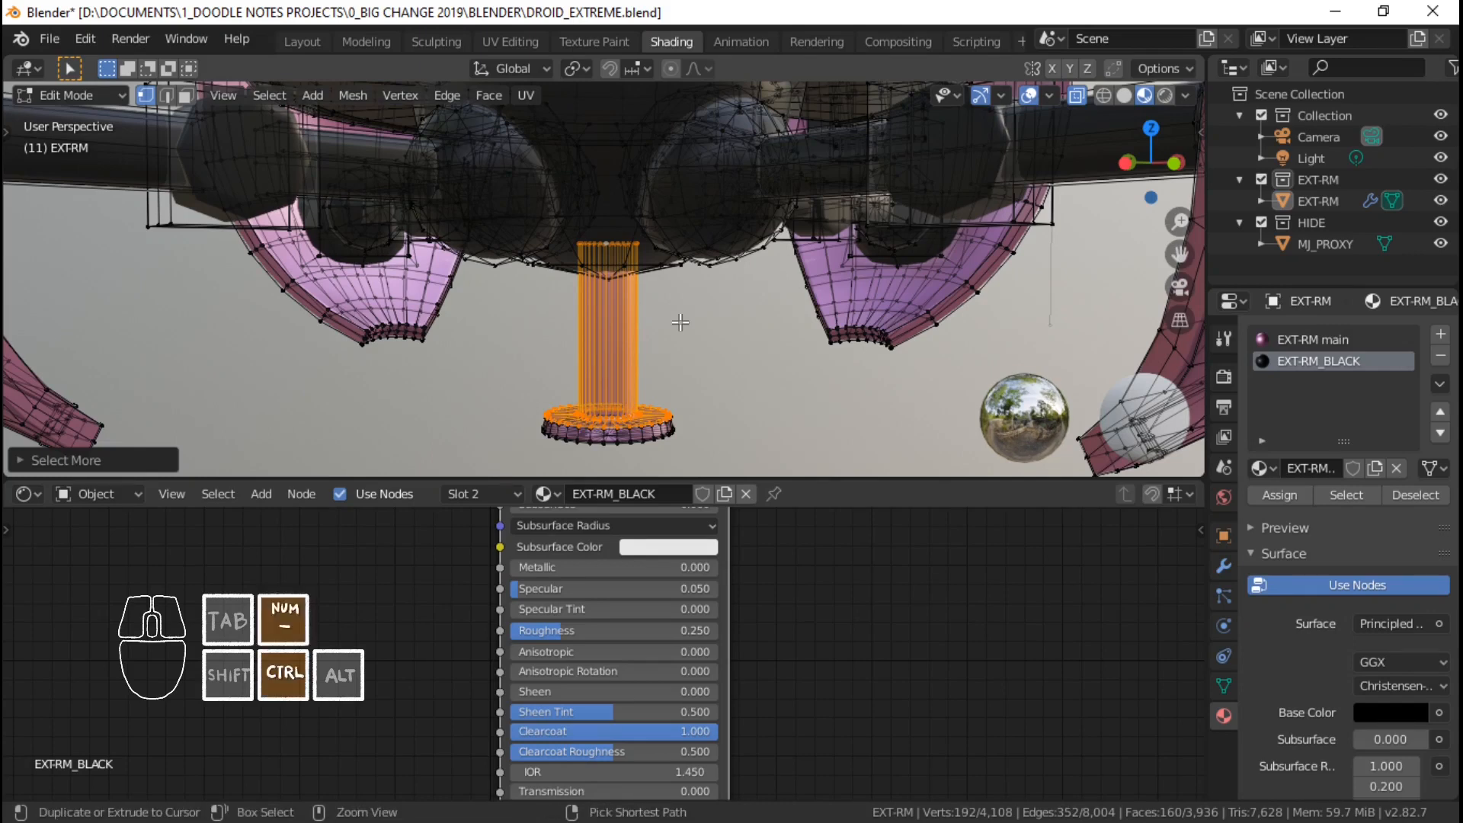
pyautogui.click(1283, 501)
pyautogui.press('Tab')
pyautogui.scroll(2, 665, 406)
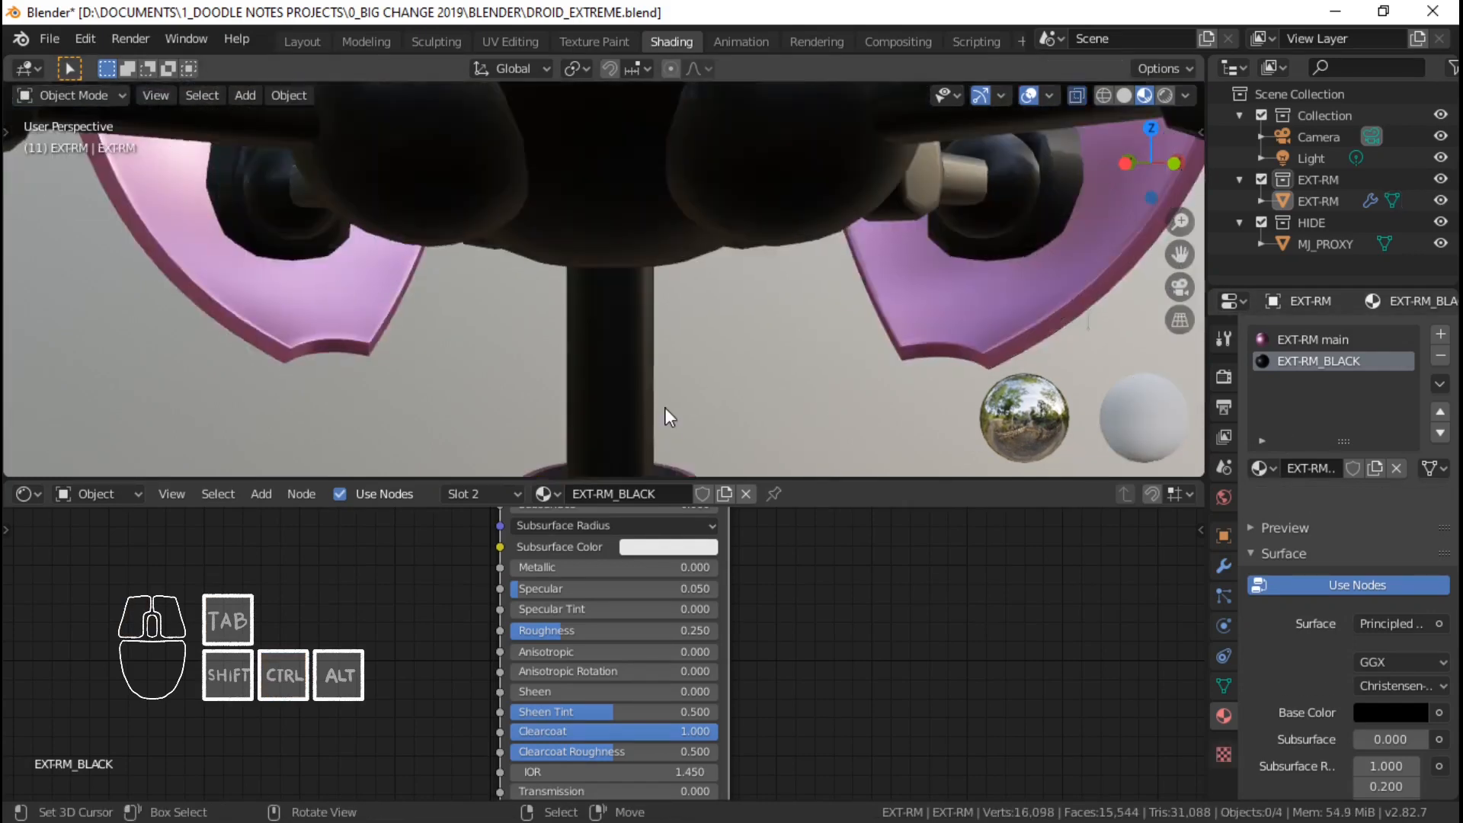
# Add a third material slot with a new material named EXT-RM light and save the file.
pyautogui.keyDown('shift'); pyautogui.moveTo(665, 407); pyautogui.dragTo(708, 349, button='middle'); pyautogui.keyUp('shift')
pyautogui.scroll(-2, 529, 340)
pyautogui.scroll(-6, 629, 369)
pyautogui.scroll(4, 709, 349)
pyautogui.keyDown('shift'); pyautogui.moveTo(669, 275); pyautogui.dragTo(692, 416, button='middle'); pyautogui.keyUp('shift')
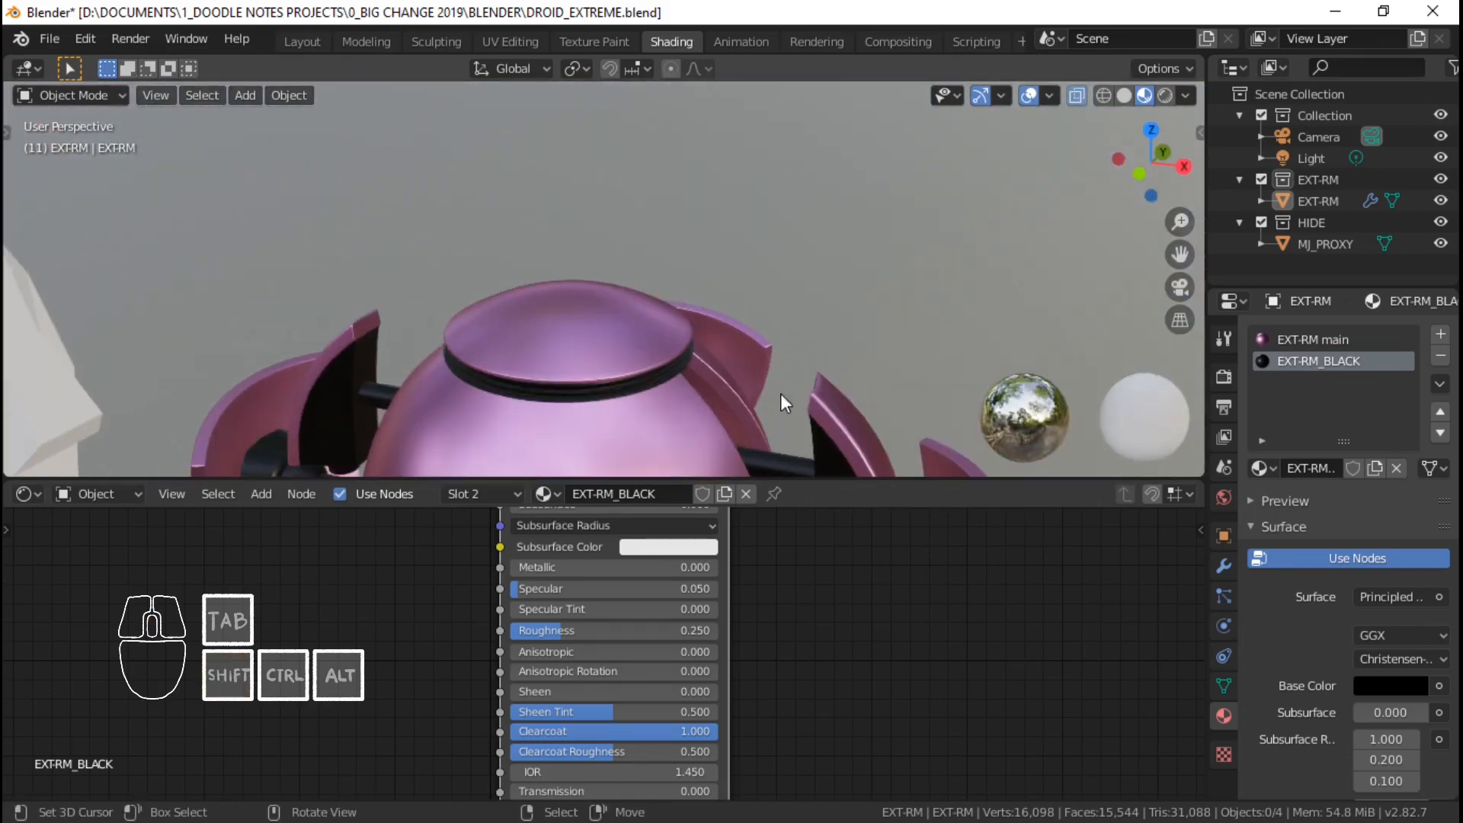
pyautogui.click(1440, 334)
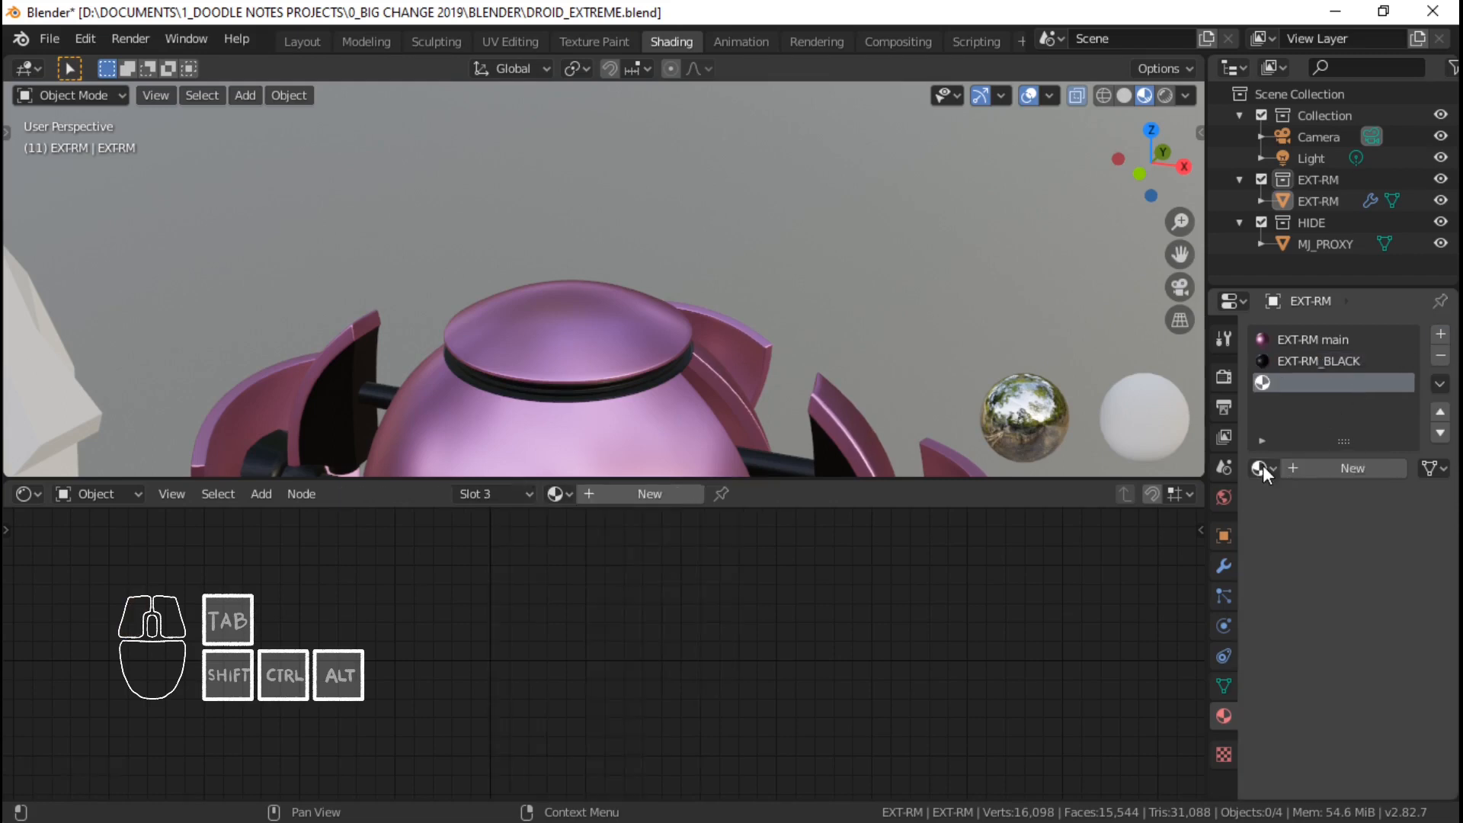
pyautogui.click(1345, 468)
pyautogui.doubleClick(1317, 467)
pyautogui.write('EXT-RM light')
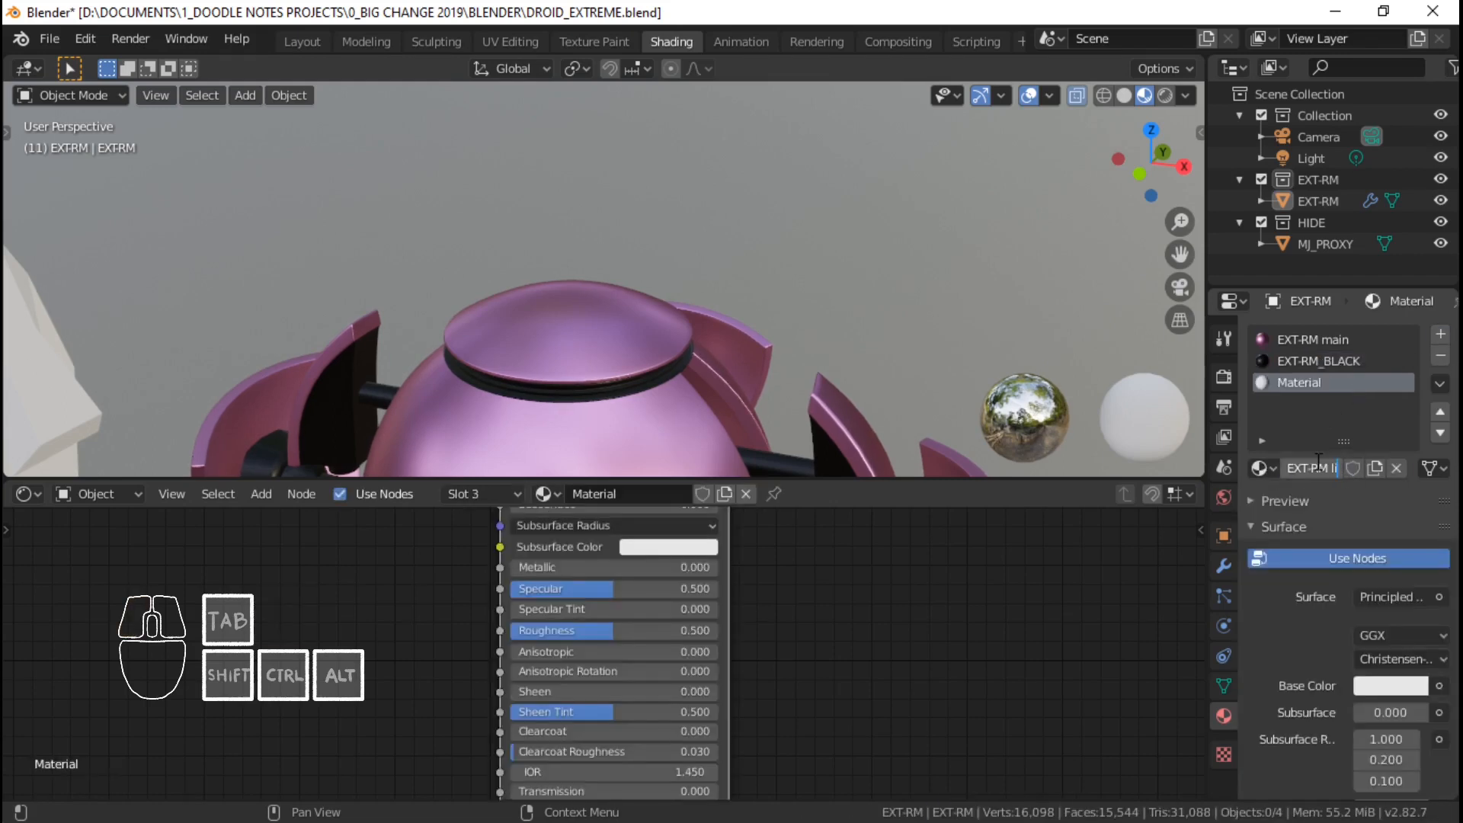
pyautogui.press('Return')
pyautogui.hotkey('ctrl', 's')
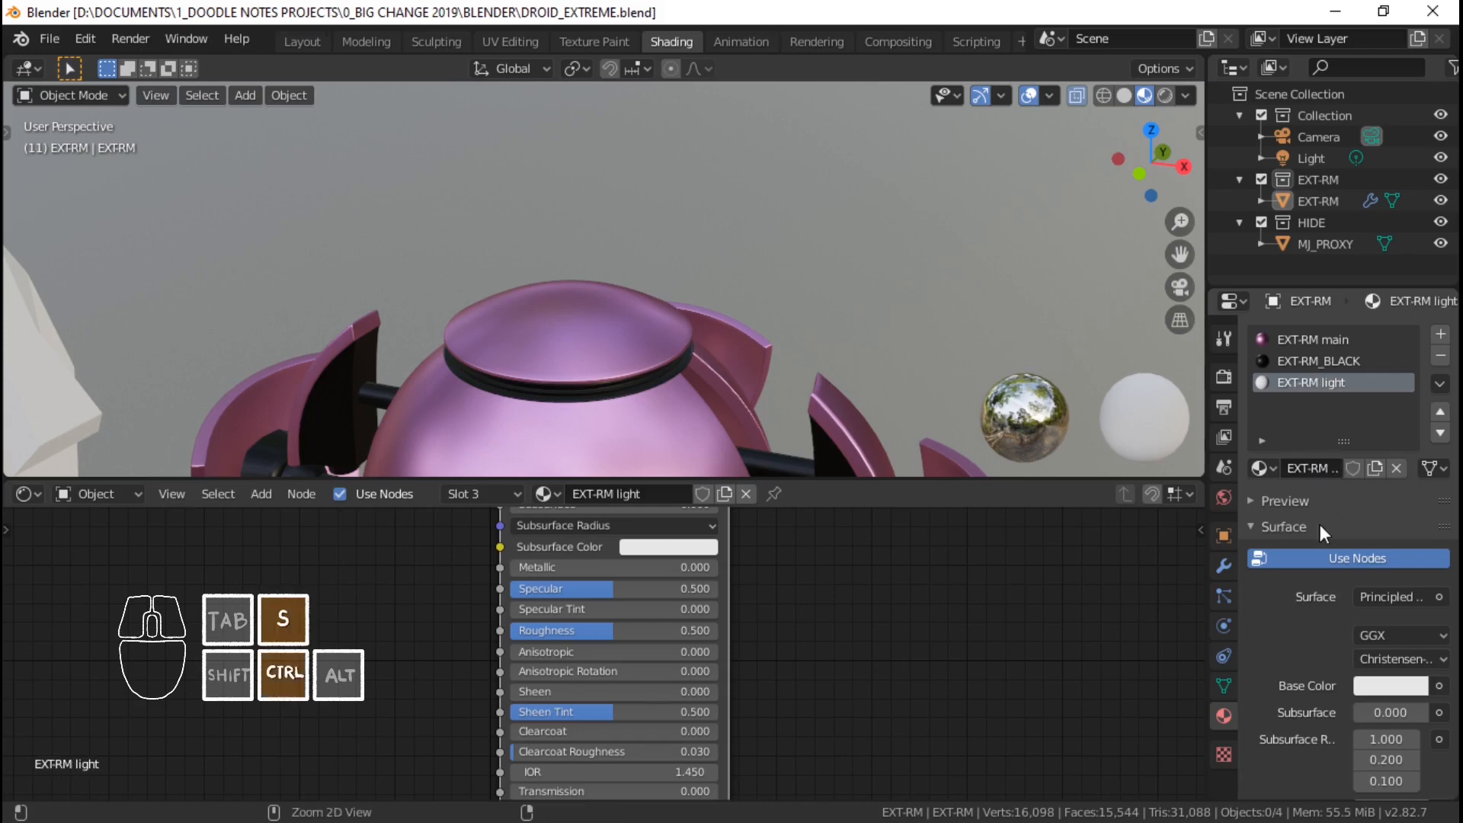
# Change the EXT-RM light surface shader to Emission and set its color to hot pink.
pyautogui.click(1390, 598)
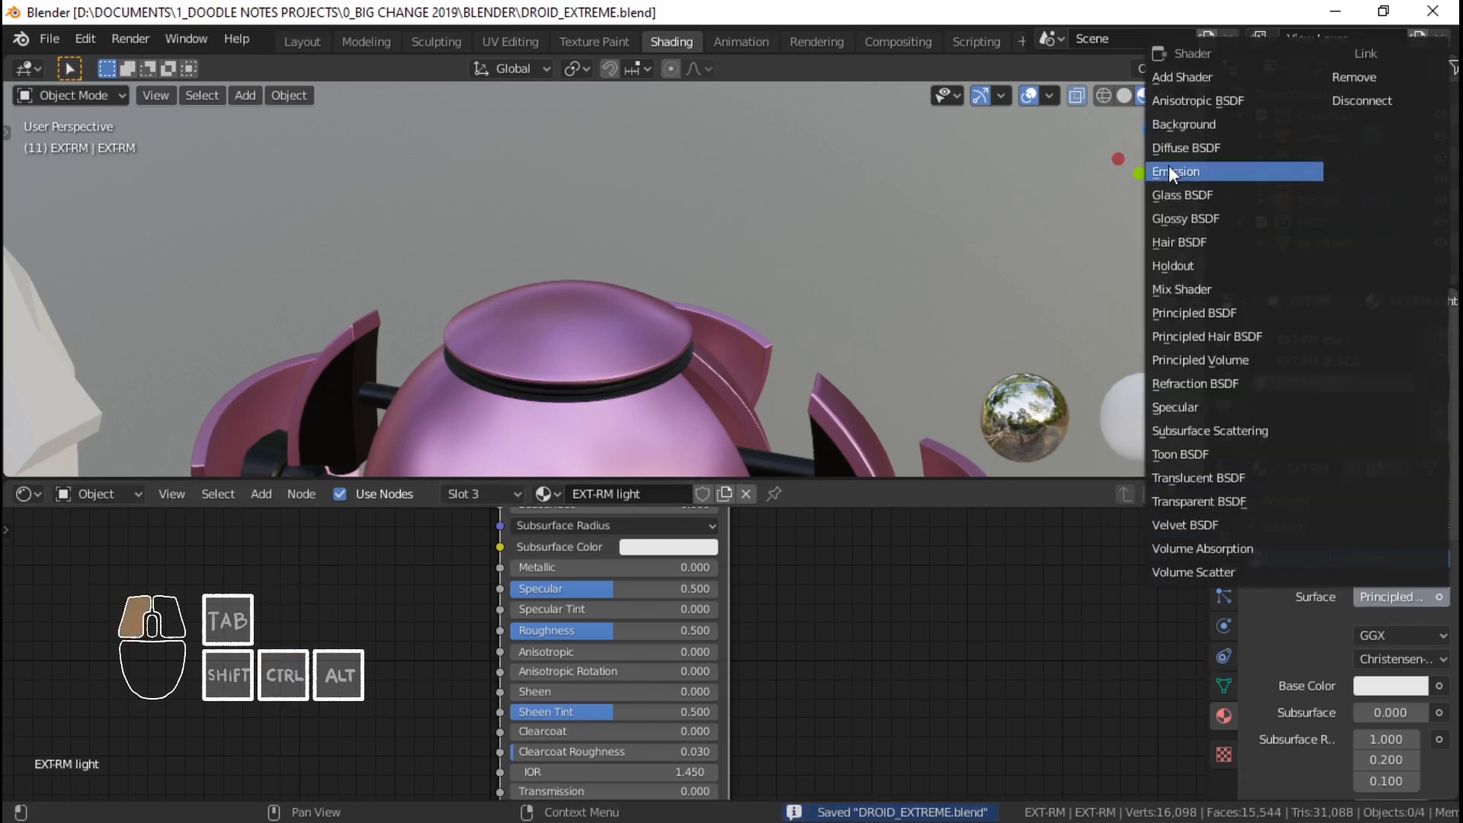
pyautogui.click(1211, 168)
pyautogui.scroll(2, 876, 640)
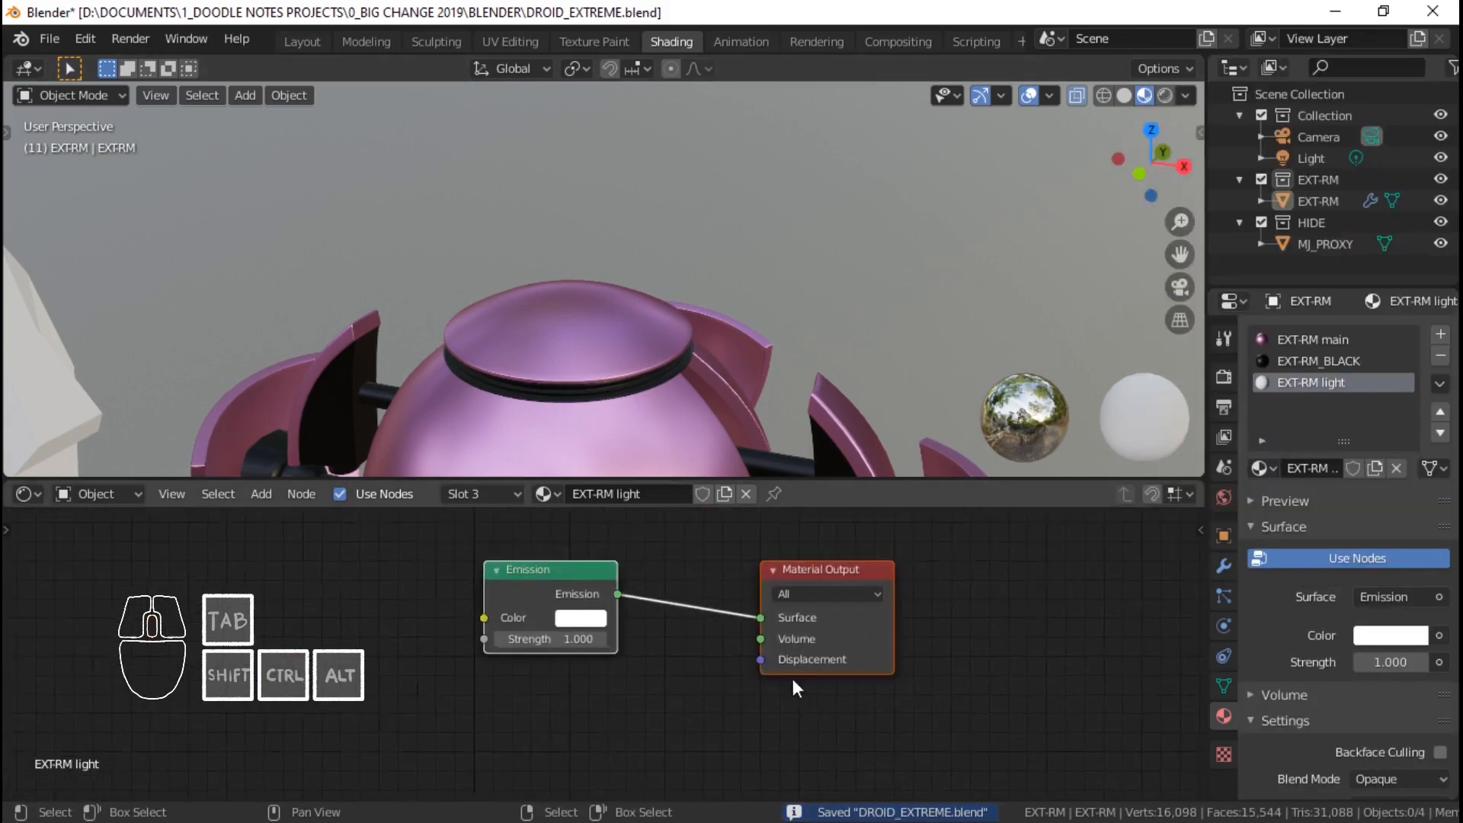
pyautogui.click(623, 642)
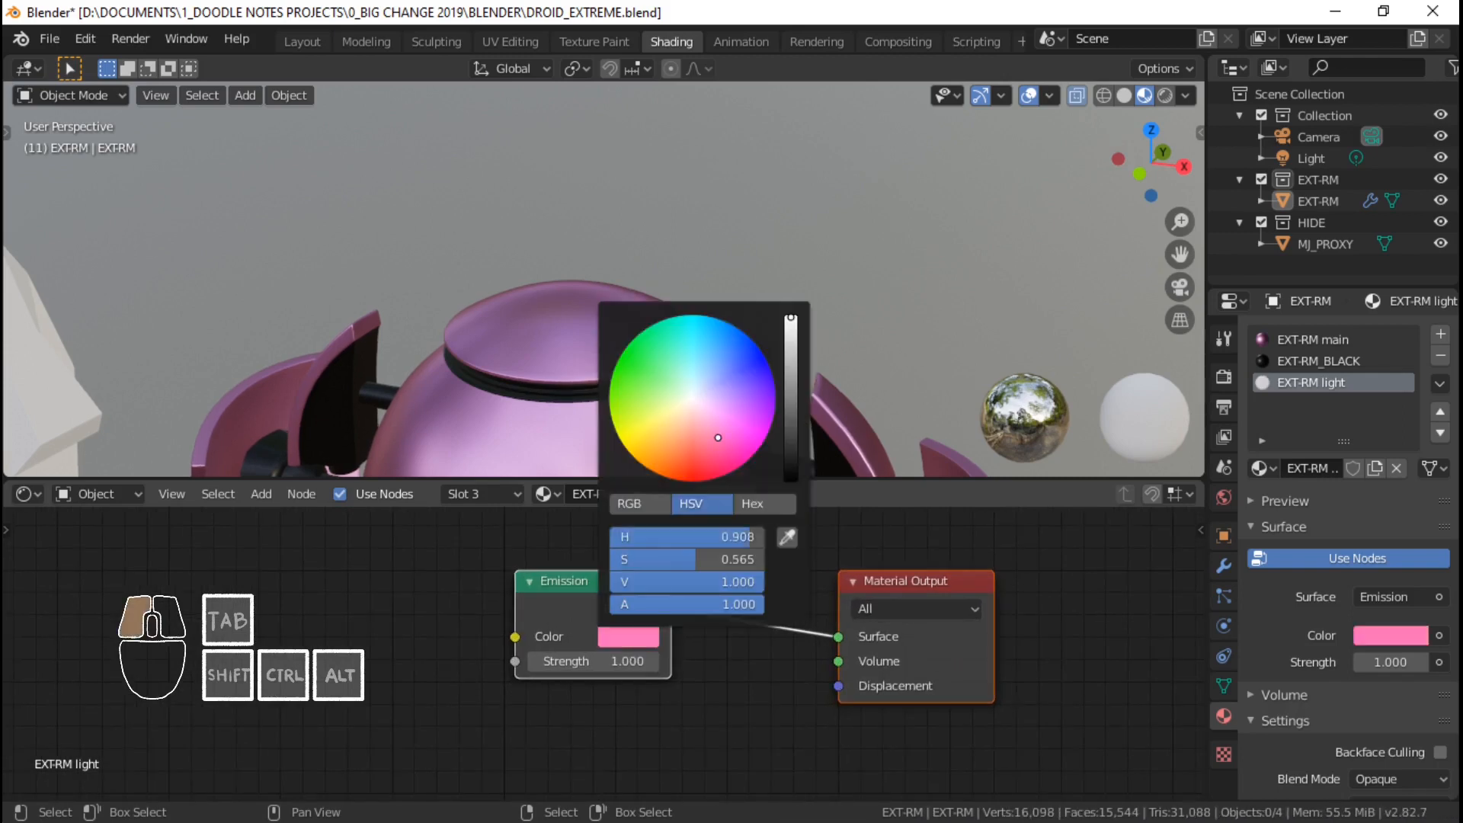
pyautogui.moveTo(721, 450); pyautogui.dragTo(722, 451)
# Select the recessed ring of faces under the top cap using a grown edge loop and assign EXT-RM light to it.
pyautogui.scroll(2, 685, 282)
pyautogui.press('Tab')
pyautogui.scroll(4, 609, 259)
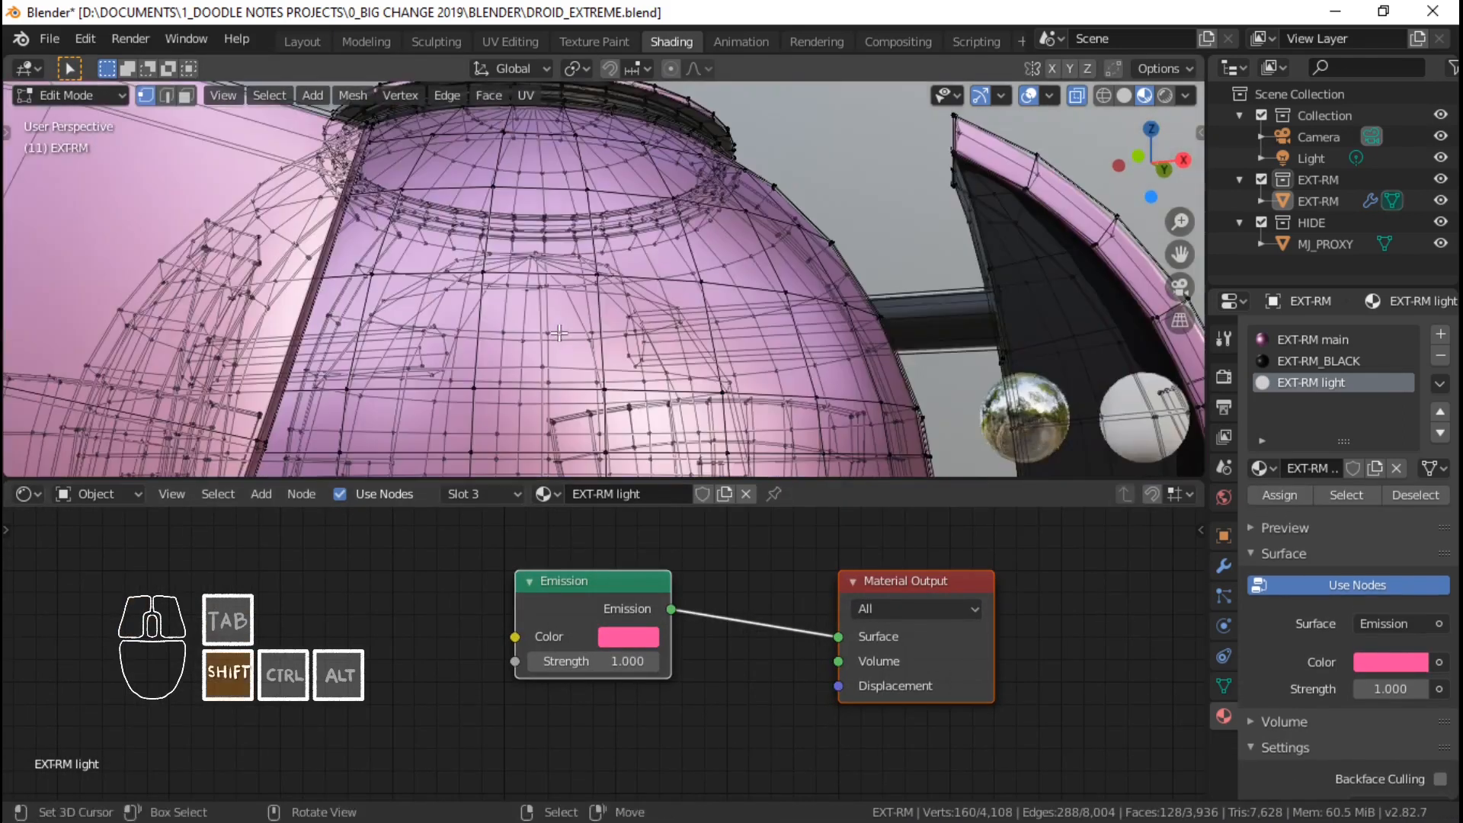
pyautogui.keyDown('shift'); pyautogui.moveTo(533, 244); pyautogui.dragTo(644, 464, button='middle'); pyautogui.keyUp('shift')
pyautogui.moveTo(644, 464); pyautogui.dragTo(634, 424, button='middle')
pyautogui.scroll(2, 637, 410)
pyautogui.keyDown('alt'); pyautogui.rightClick(569, 416); pyautogui.keyUp('alt')
pyautogui.press('ctrl+KP_Add')
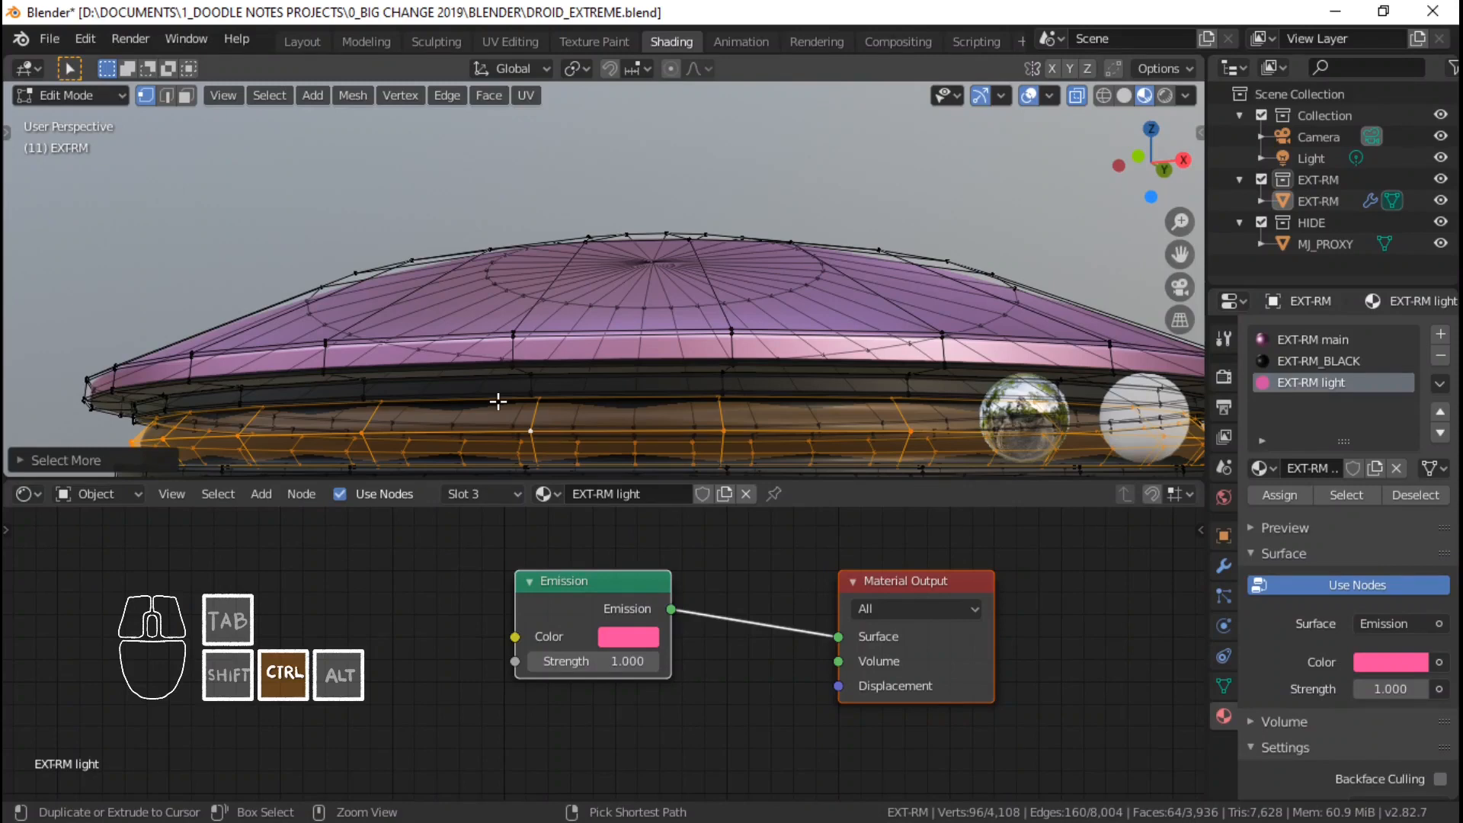
pyautogui.click(1280, 495)
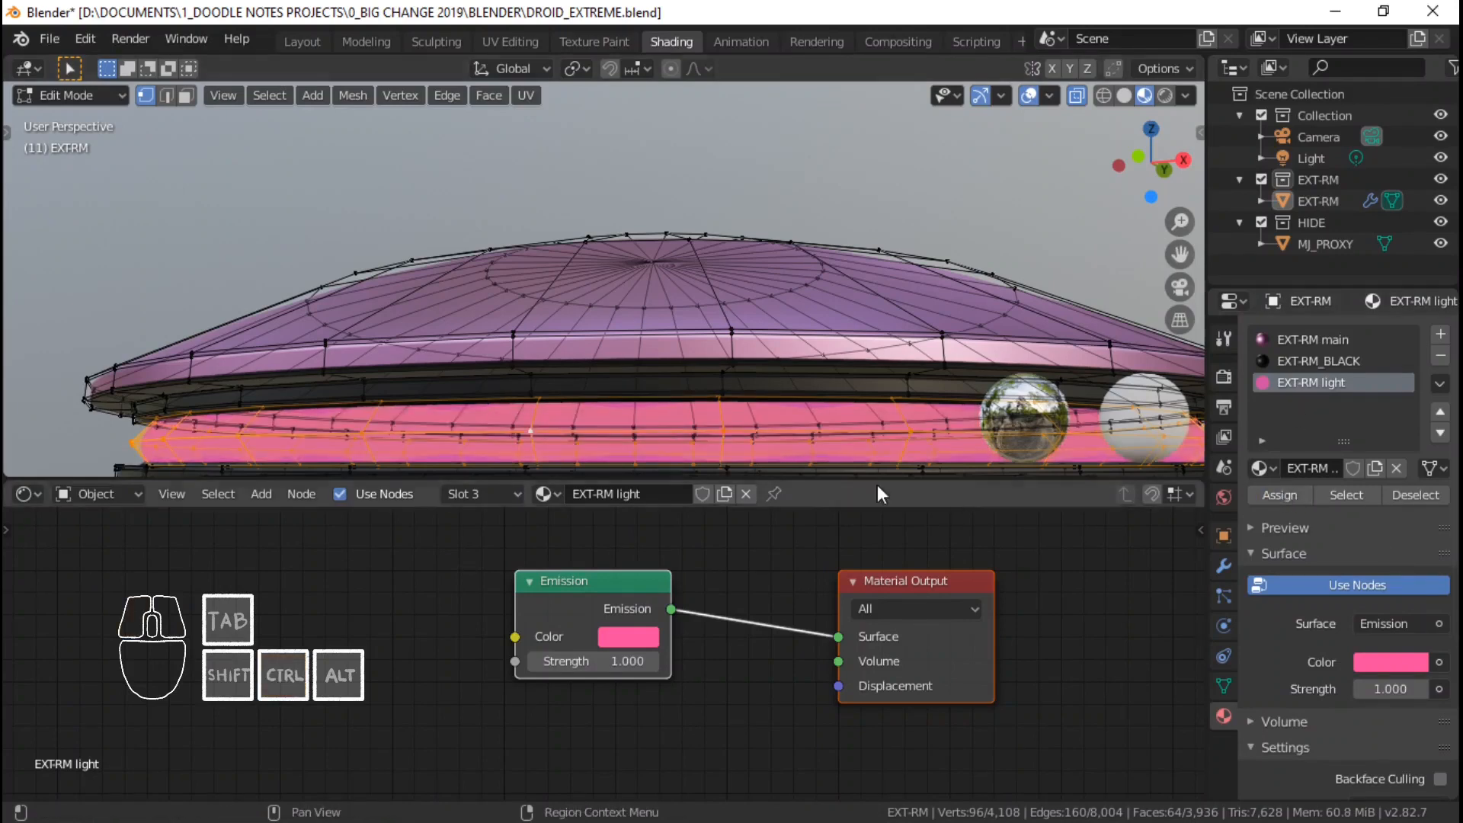
pyautogui.press('Tab')
pyautogui.scroll(-5, 635, 401)
pyautogui.moveTo(692, 270); pyautogui.dragTo(659, 316, button='middle')
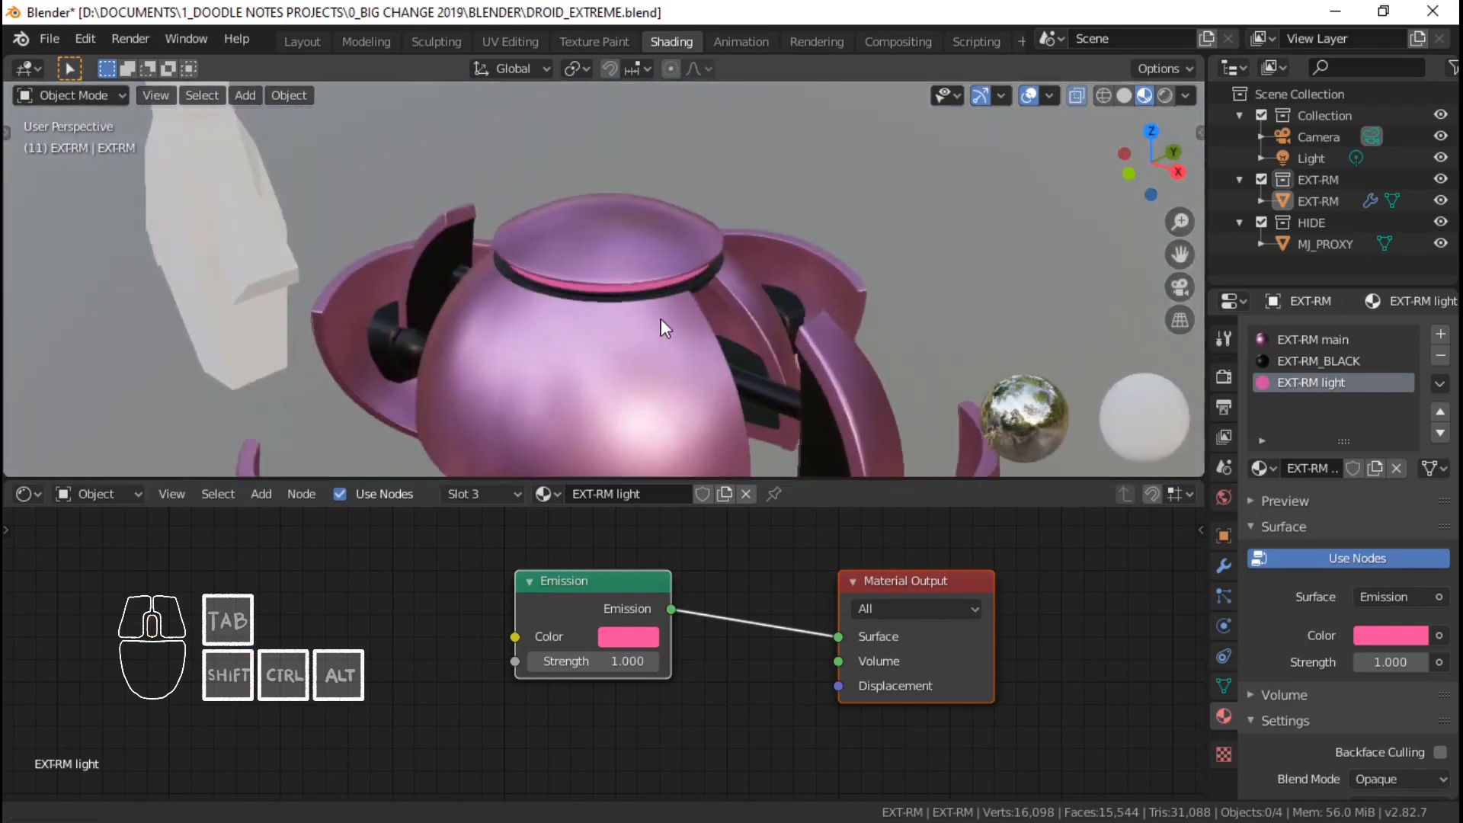
# Set the EXT-RM light emission strength to 30 and enable Bloom in the Eevee render settings.
pyautogui.scroll(3, 659, 317)
pyautogui.doubleClick(616, 665)
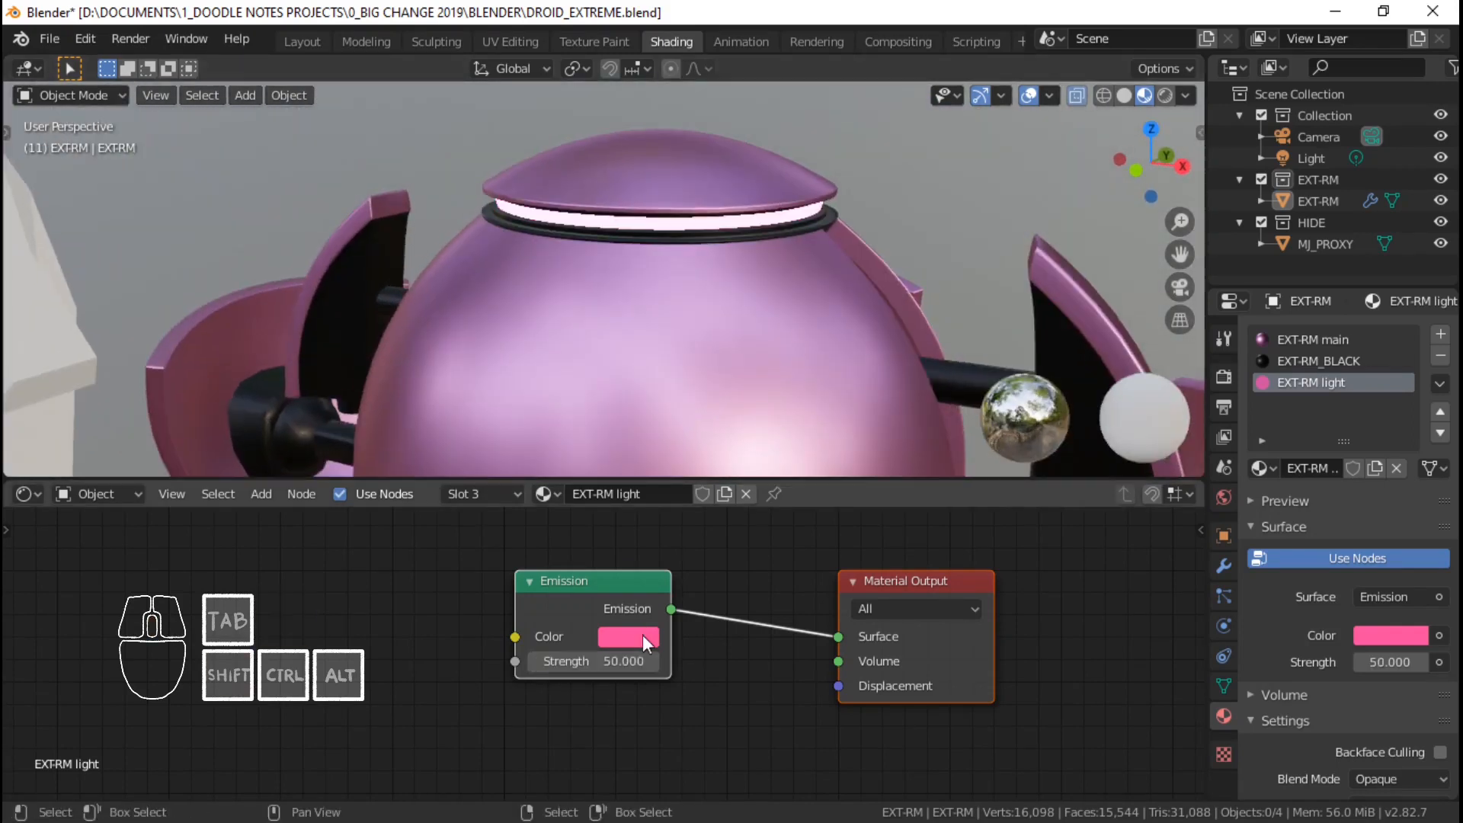
pyautogui.hotkey('ctrl', 's')
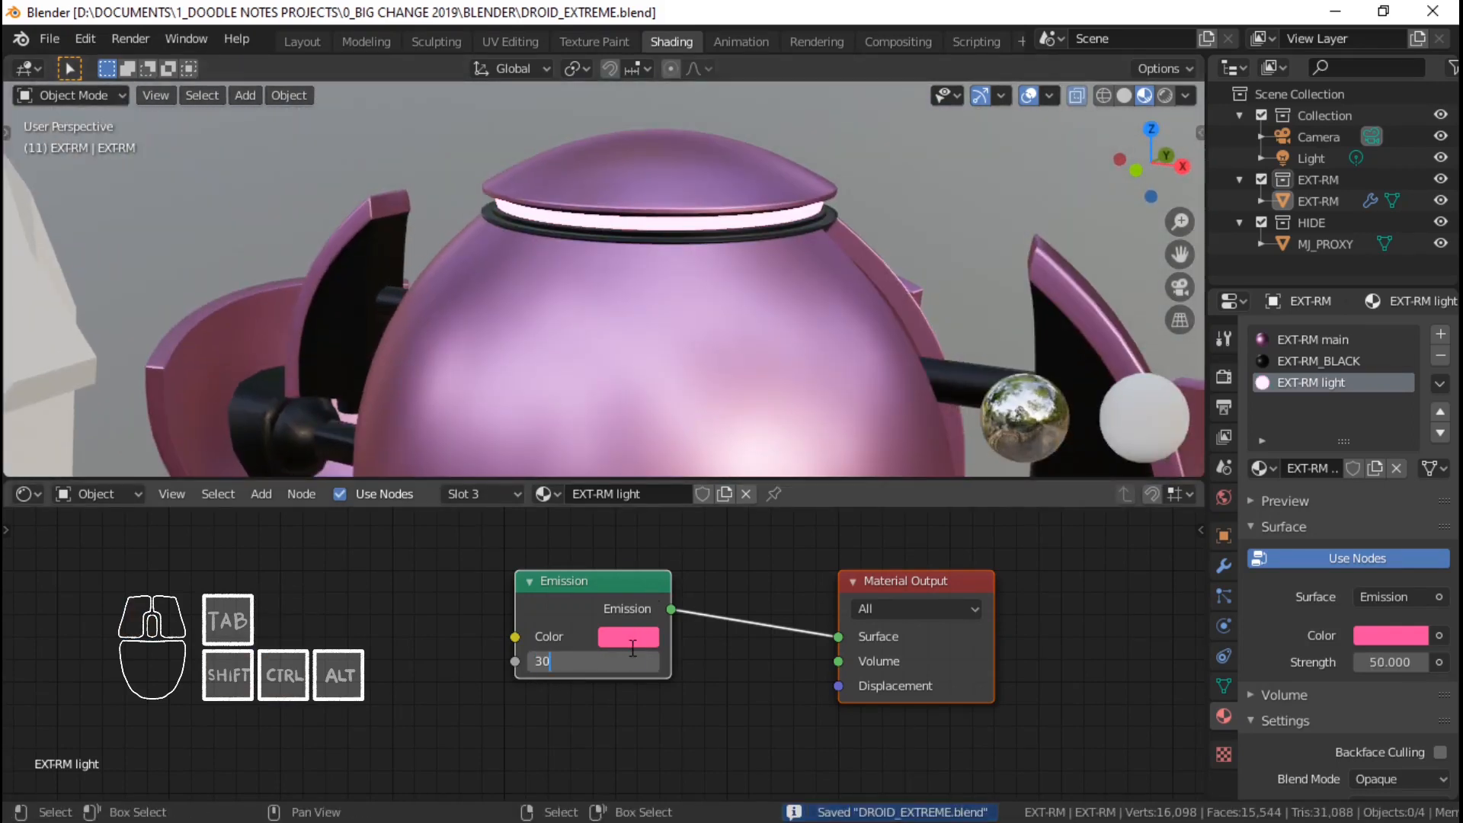
pyautogui.press('Return')
pyautogui.click(1223, 377)
pyautogui.click(1270, 505)
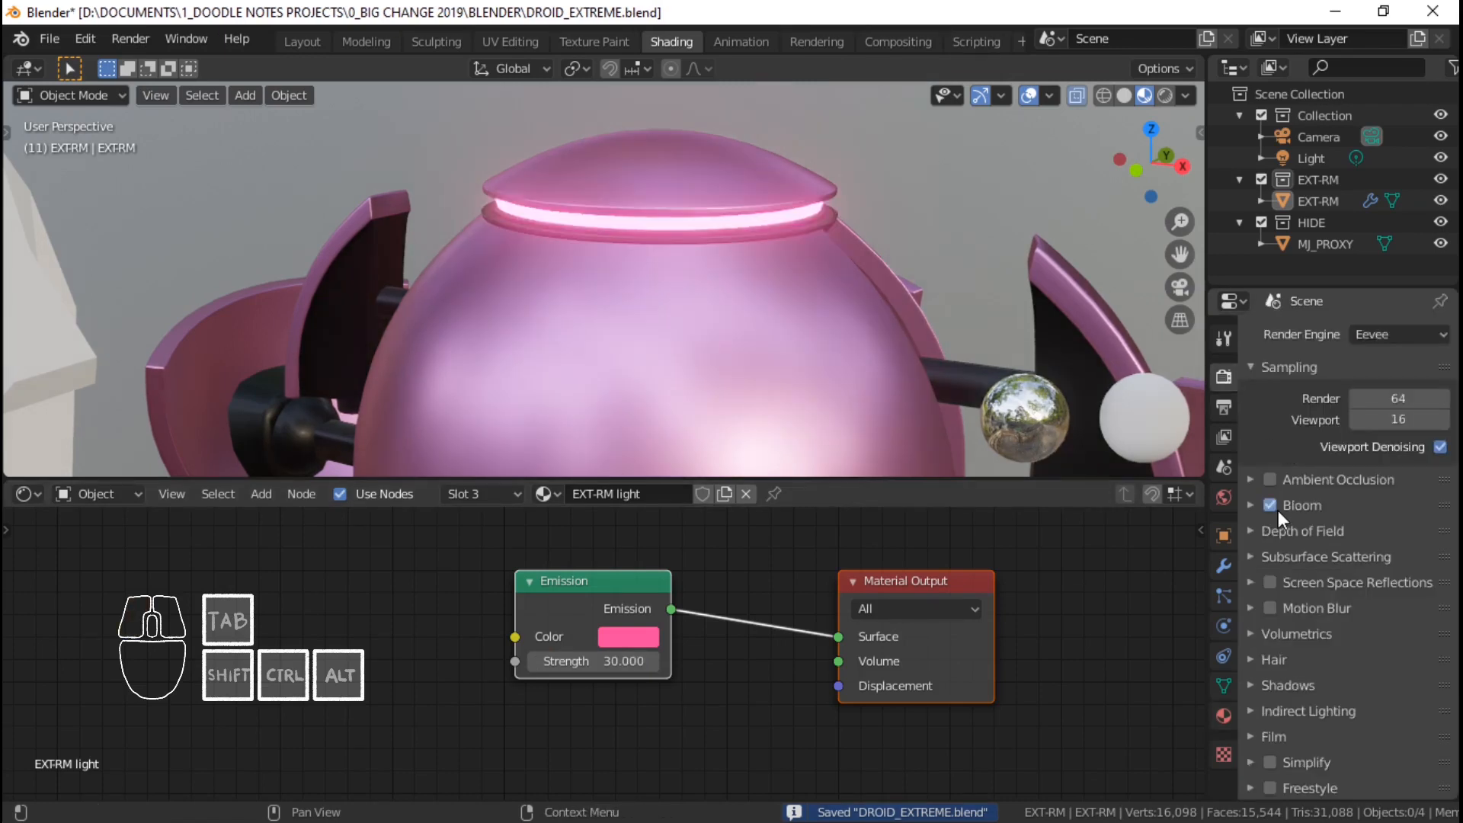
# Examine the whole droid with its materials and glowing ring in front view.
pyautogui.scroll(-5, 686, 242)
pyautogui.keyDown('shift'); pyautogui.moveTo(690, 245); pyautogui.dragTo(577, 276, button='middle'); pyautogui.keyUp('shift')
pyautogui.scroll(-3, 716, 241)
pyautogui.scroll(3, 578, 276)
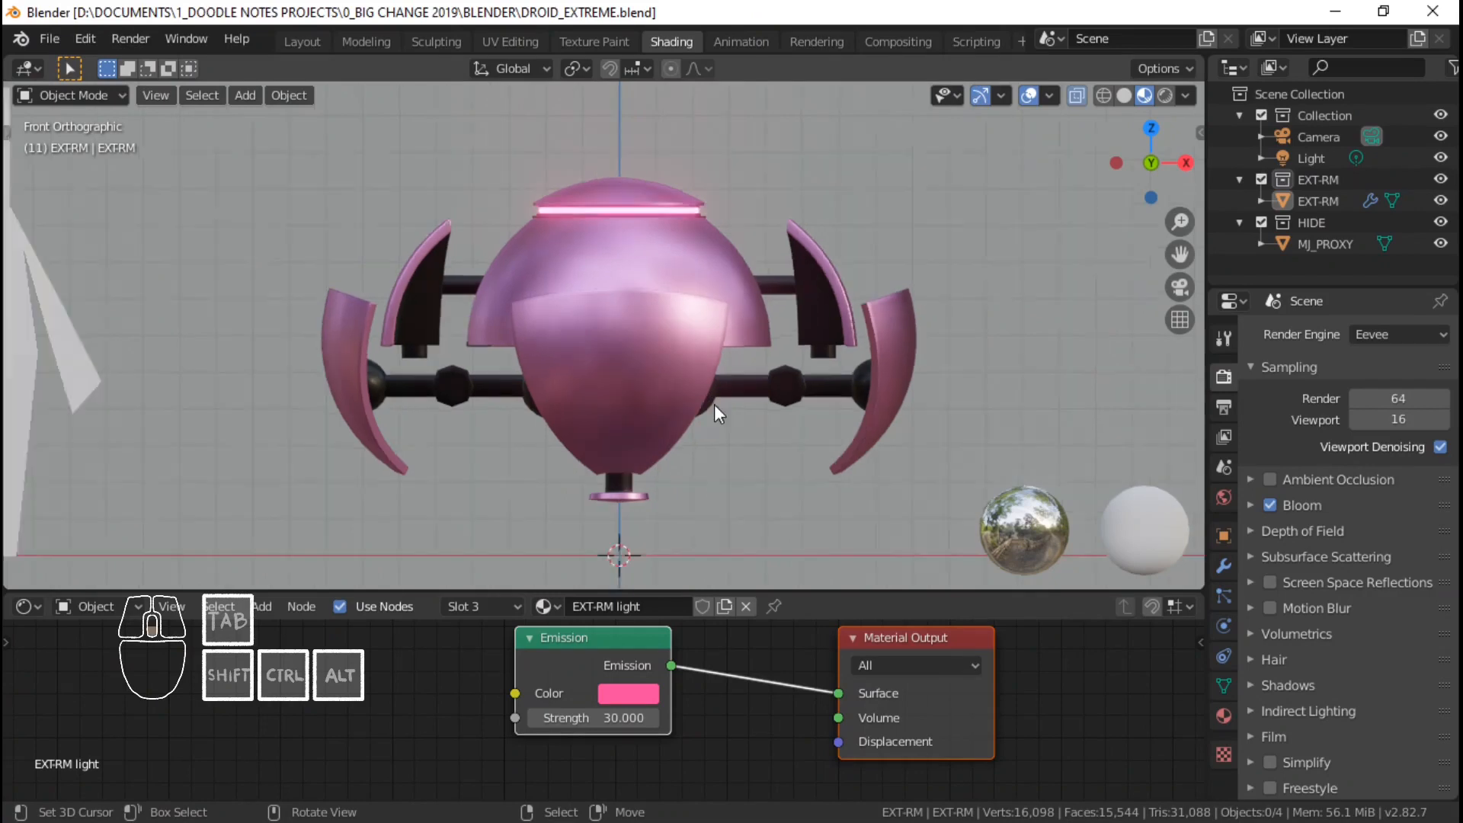
pyautogui.scroll(-1, 715, 404)
pyautogui.moveTo(712, 404)
pyautogui.keyDown('shift'); pyautogui.mouseDown(button='middle')
pyautogui.moveTo(719, 445)
pyautogui.moveTo(660, 385)
pyautogui.moveTo(707, 422)
pyautogui.mouseUp(button='middle'); pyautogui.keyUp('shift')
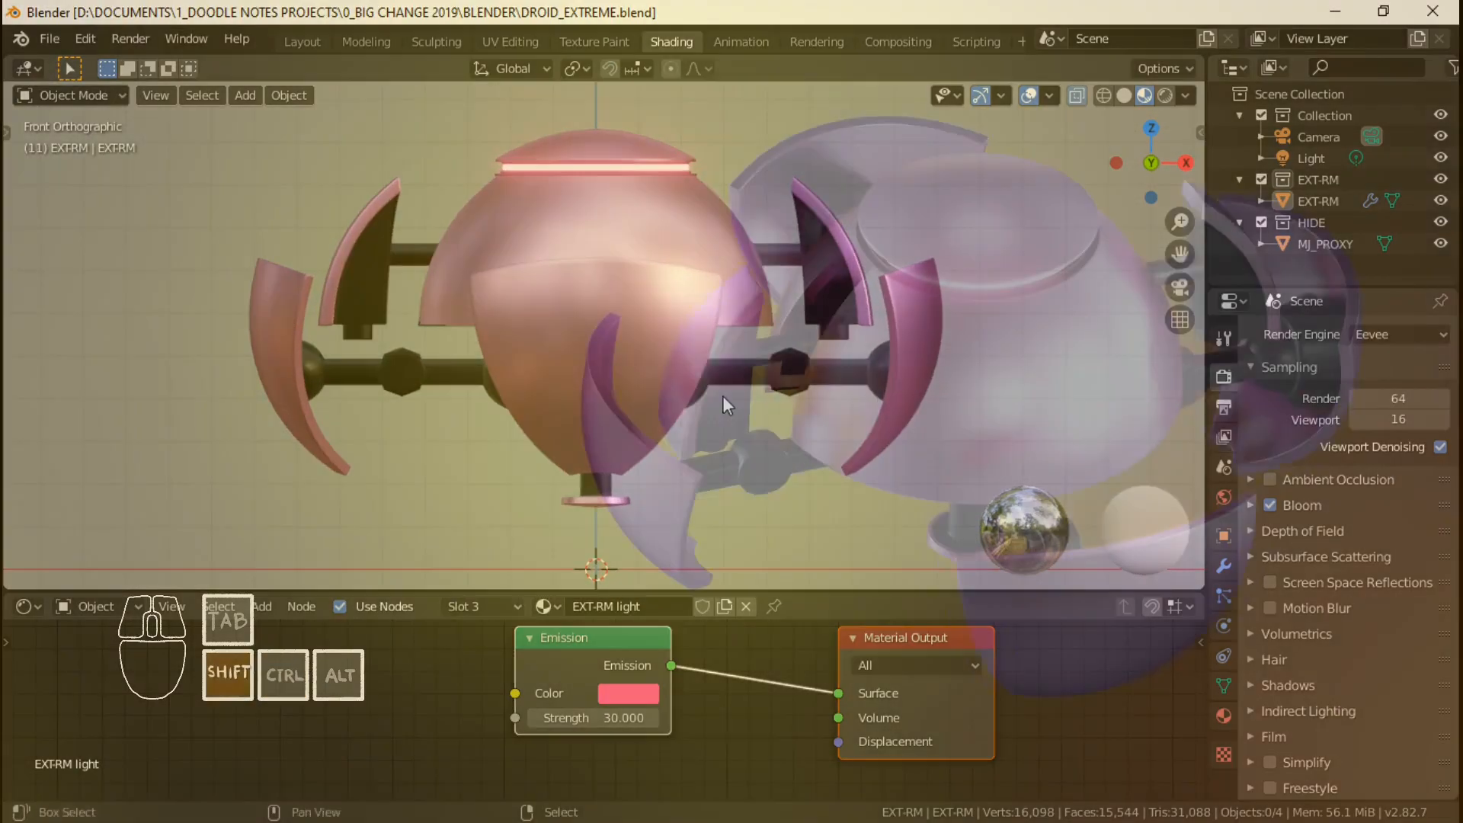